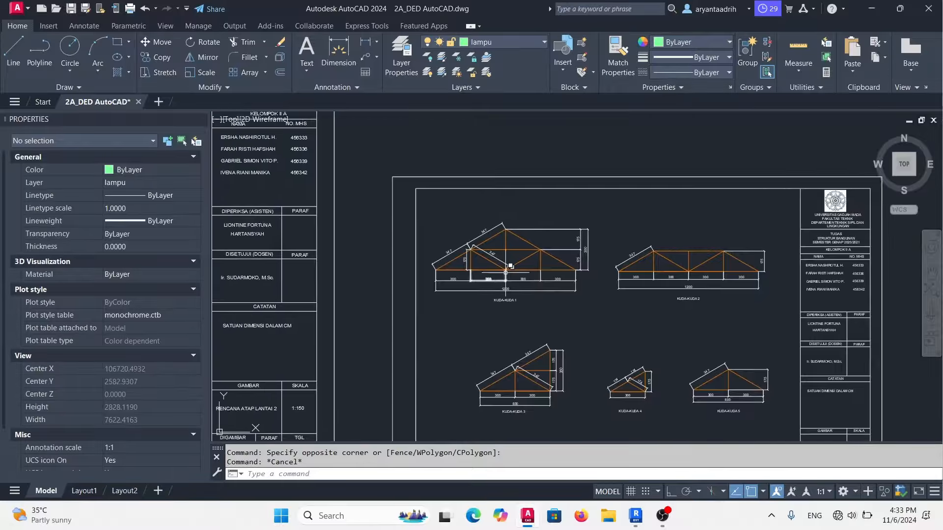
Switch to Revit and start creating a new family.
{"action": "scroll", "coordinate": [483, 281], "scroll_direction": "up", "scroll_amount": 4}
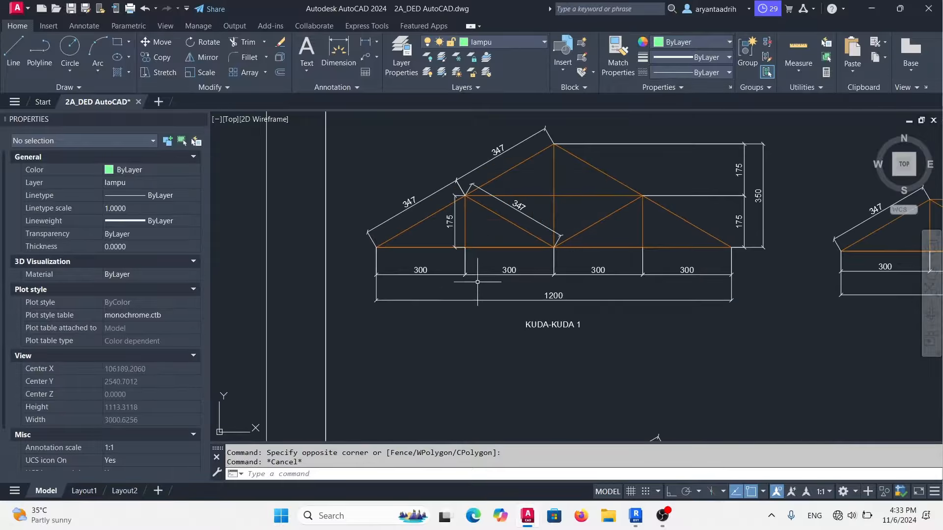
{"action": "left_click", "coordinate": [635, 516]}
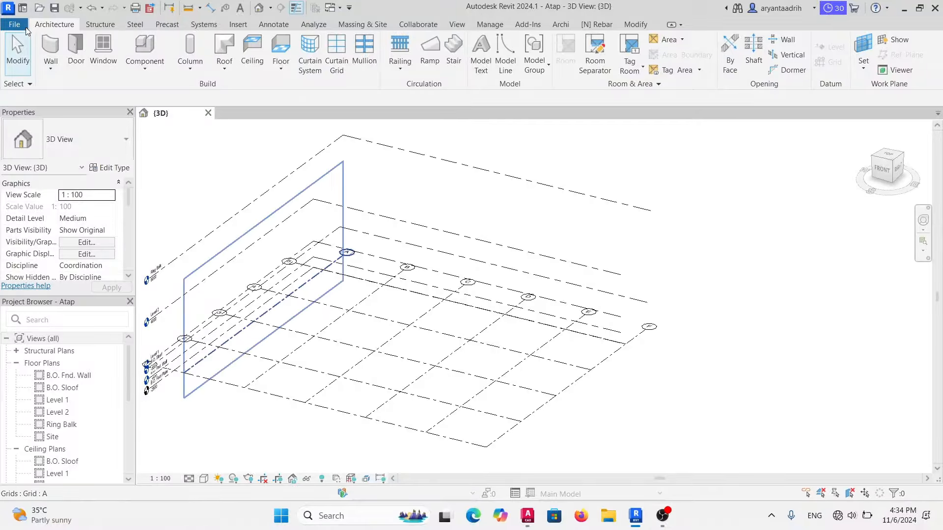
{"action": "middle_click_drag", "start_coordinate": [473, 238], "coordinate": [552, 234]}
{"action": "scroll", "coordinate": [505, 223], "scroll_direction": "down", "scroll_amount": 1}
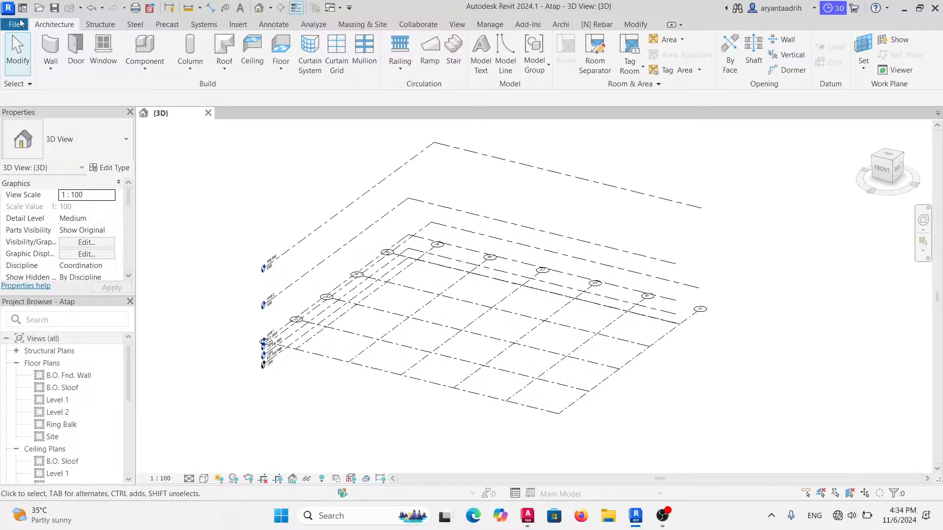
{"action": "left_click", "coordinate": [16, 24]}
{"action": "mouse_move", "coordinate": [84, 66]}
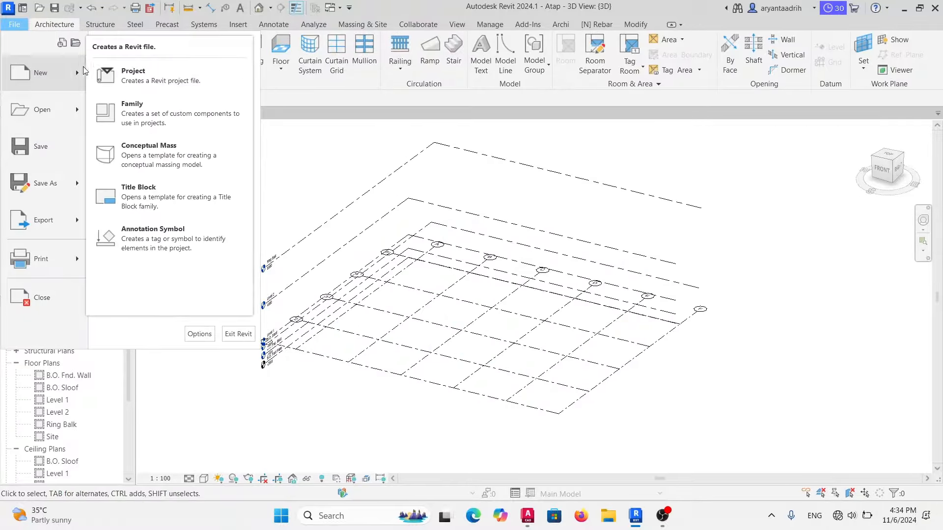
{"action": "left_click", "coordinate": [219, 107]}
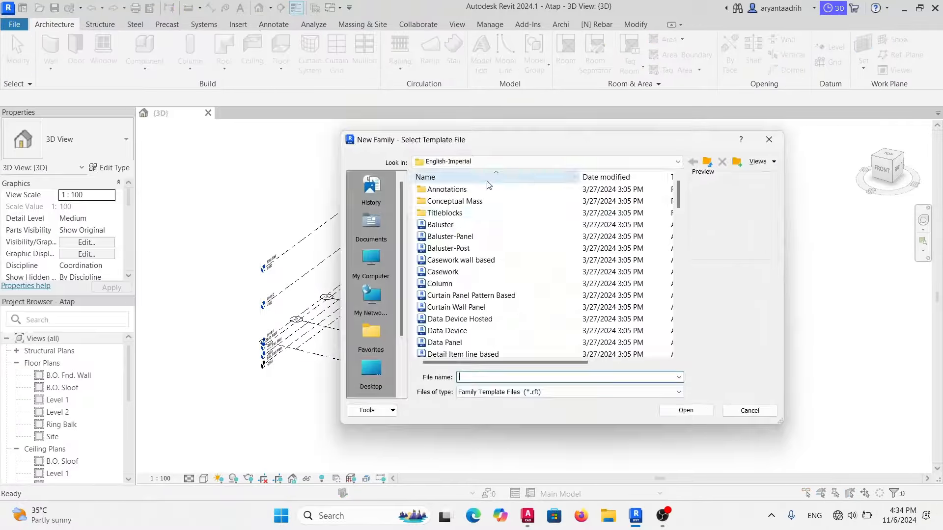
Create the family from the Metric Structural Trusses template in the English templates folder.
{"action": "left_click", "coordinate": [707, 162]}
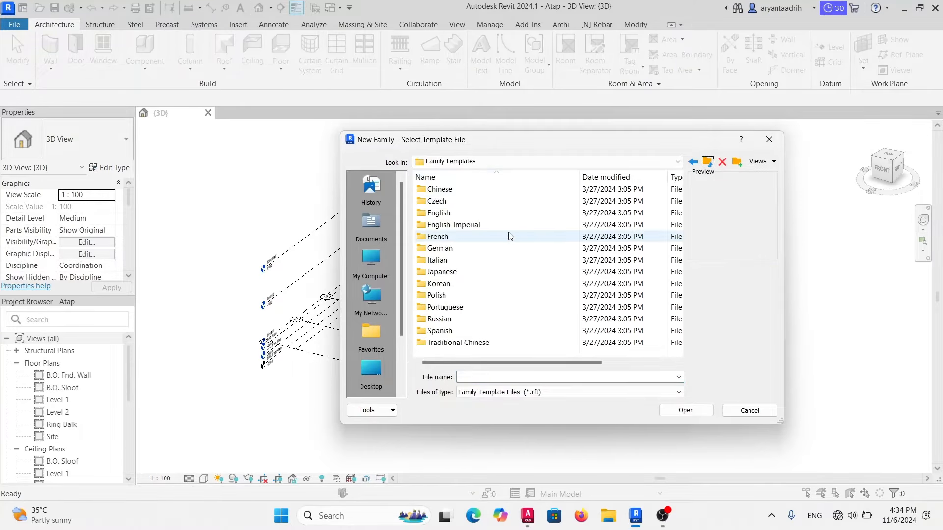
{"action": "double_click", "coordinate": [513, 213]}
{"action": "scroll", "coordinate": [513, 219], "scroll_direction": "down", "scroll_amount": 5}
{"action": "scroll", "coordinate": [513, 218], "scroll_direction": "down", "scroll_amount": 10}
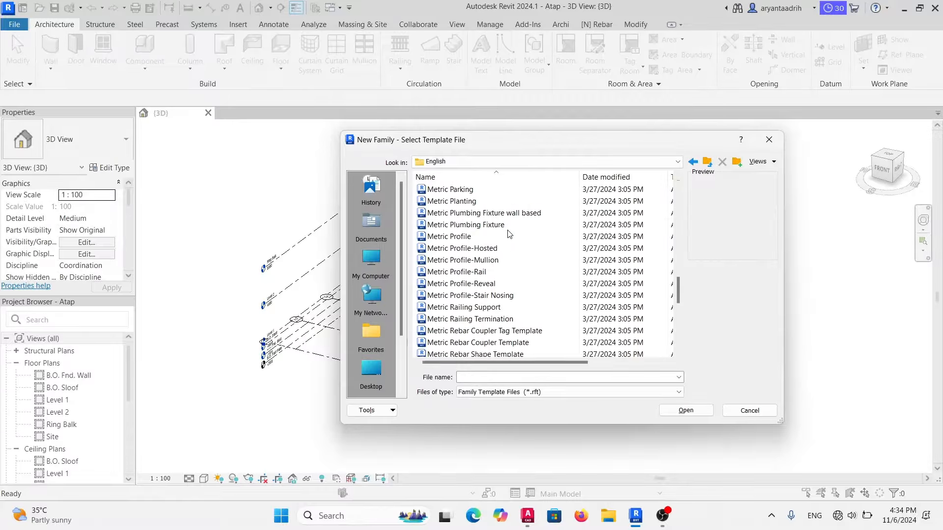
{"action": "scroll", "coordinate": [514, 240], "scroll_direction": "down", "scroll_amount": 6}
{"action": "scroll", "coordinate": [514, 239], "scroll_direction": "down", "scroll_amount": 2}
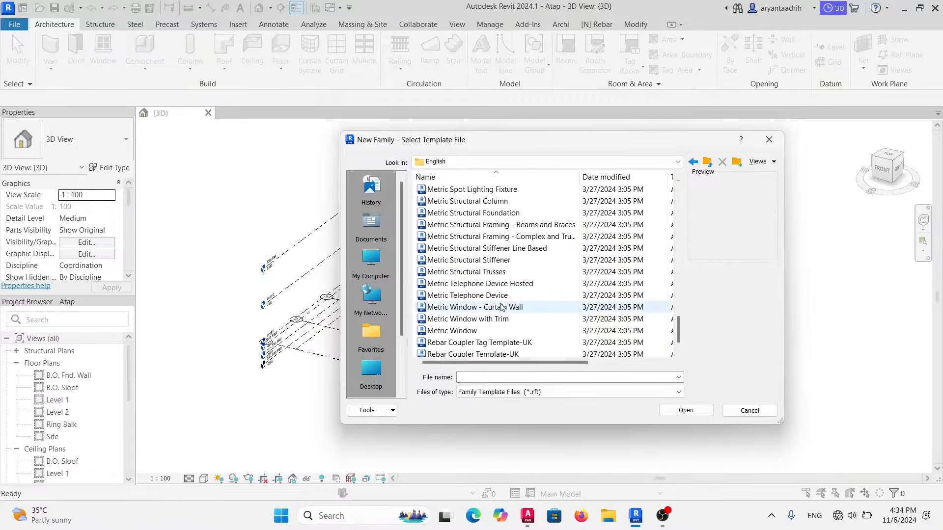
{"action": "double_click", "coordinate": [515, 269]}
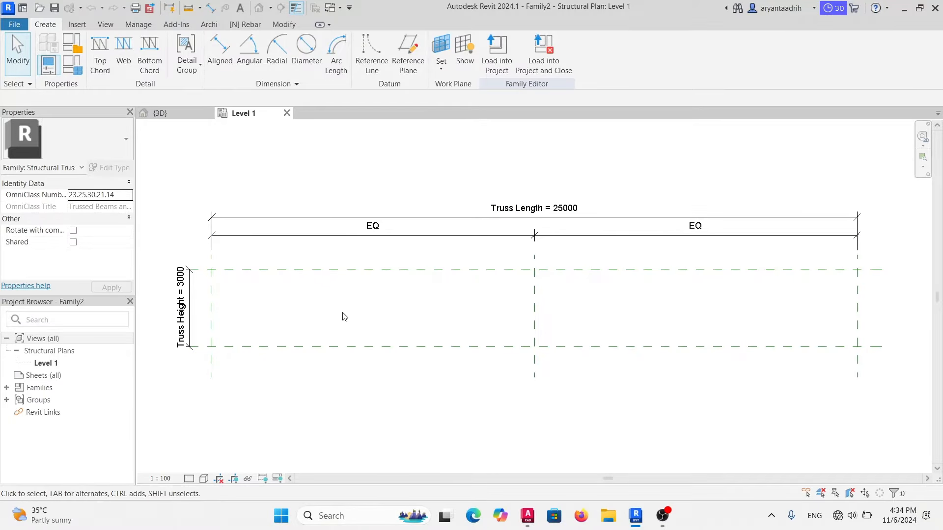
Switch to AutoCAD and examine the overall span of the KUDA-KUDA 1 truss.
{"action": "left_click", "coordinate": [528, 514]}
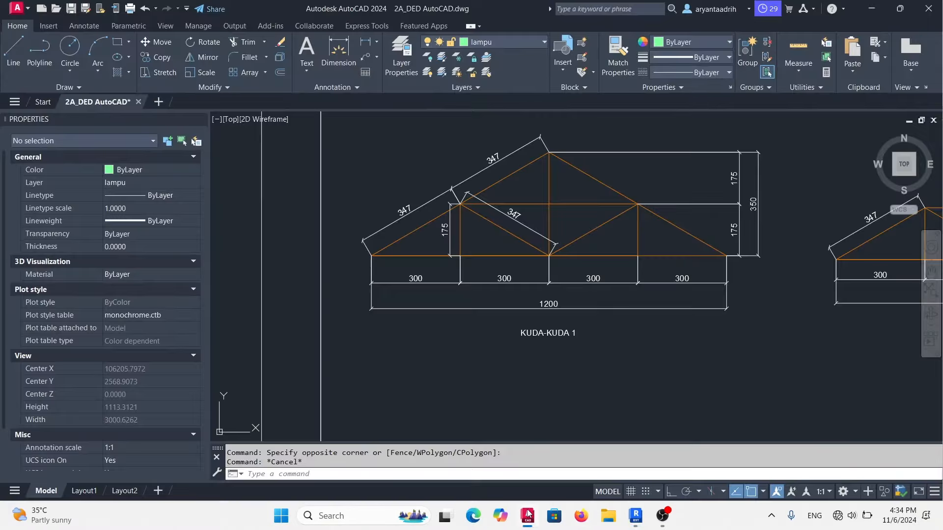
{"action": "scroll", "coordinate": [540, 320], "scroll_direction": "up", "scroll_amount": 6}
{"action": "scroll", "coordinate": [539, 320], "scroll_direction": "down", "scroll_amount": 5}
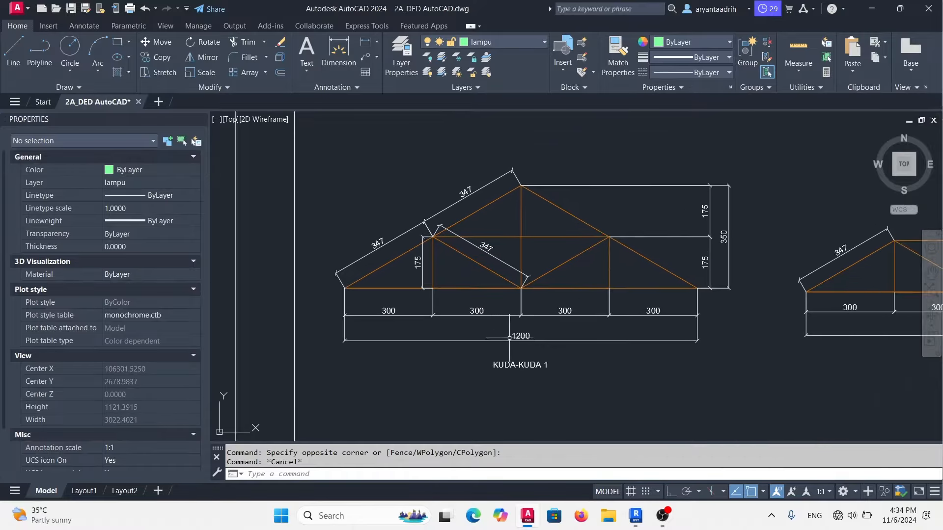
{"action": "scroll", "coordinate": [525, 339], "scroll_direction": "up", "scroll_amount": 5}
{"action": "scroll", "coordinate": [523, 343], "scroll_direction": "down", "scroll_amount": 5}
{"action": "scroll", "coordinate": [523, 346], "scroll_direction": "up", "scroll_amount": 5}
{"action": "scroll", "coordinate": [528, 339], "scroll_direction": "down", "scroll_amount": 2}
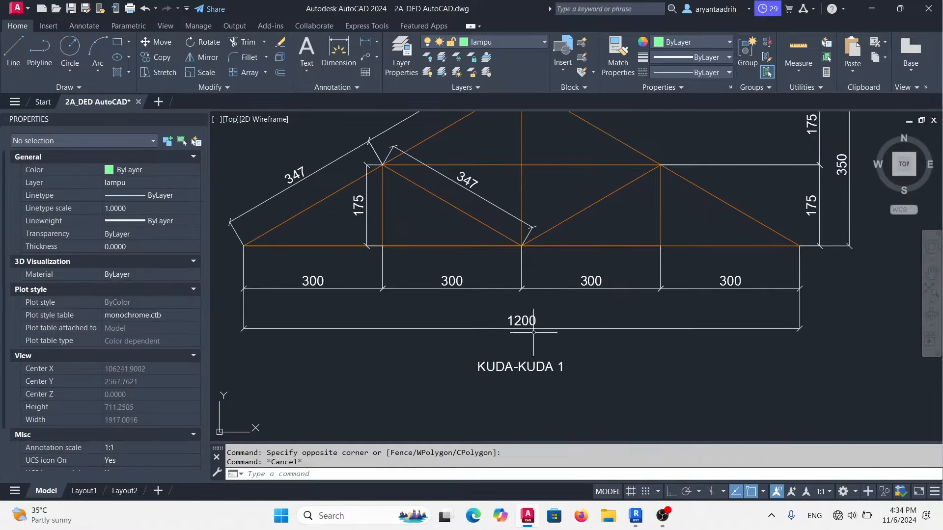
Switch to Revit and set the Truss Length to 12000.
{"action": "left_click", "coordinate": [635, 515]}
{"action": "left_click", "coordinate": [550, 206]}
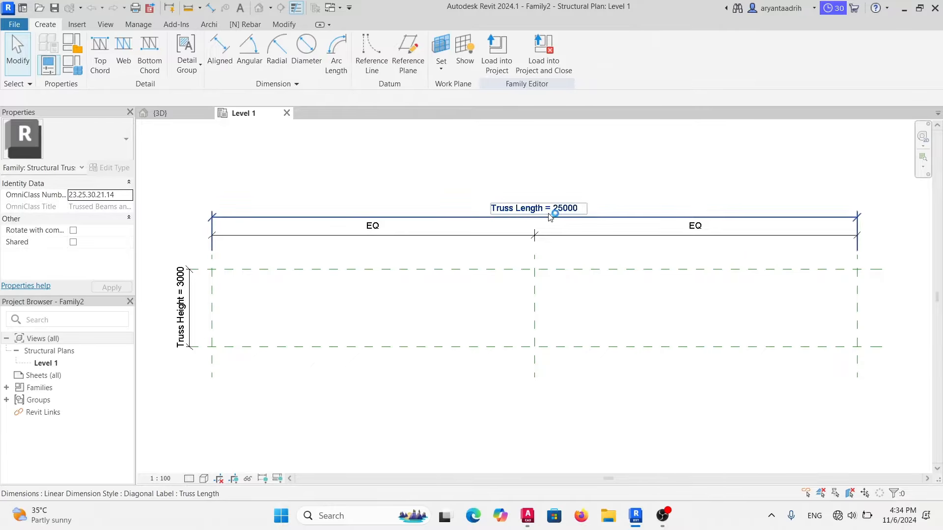
{"action": "left_click", "coordinate": [553, 207]}
{"action": "type", "text": "12000"}
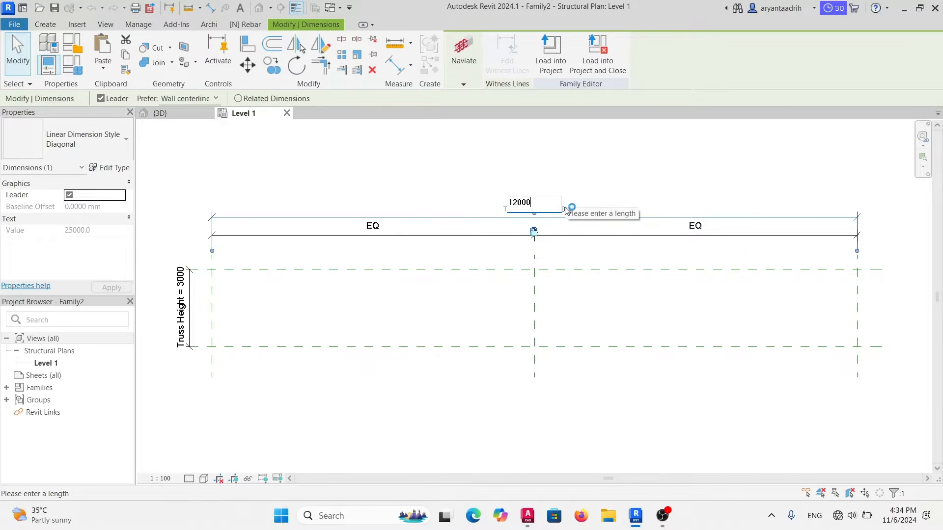
{"action": "key", "text": "Return"}
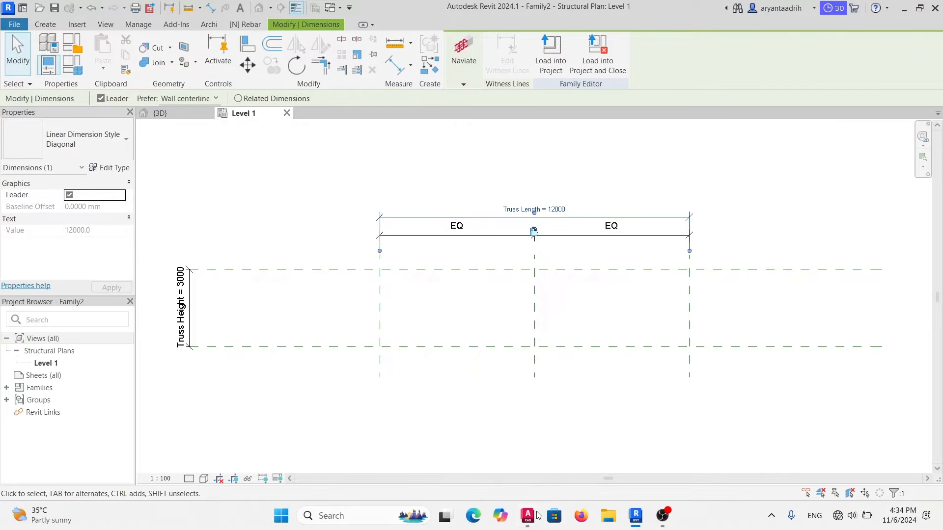
Check the height of KUDA-KUDA 1 in AutoCAD and set the Truss Height in Revit to 3500.
{"action": "left_click", "coordinate": [528, 516]}
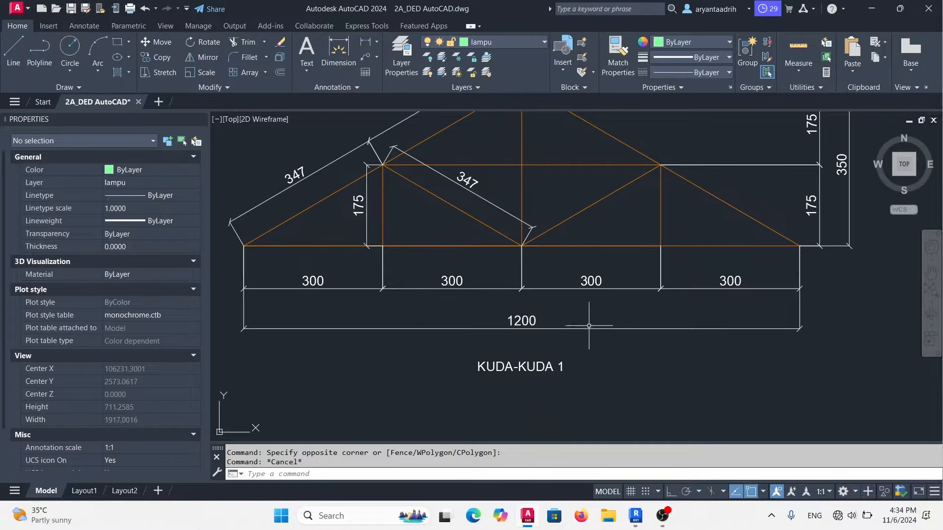
{"action": "middle_click_drag", "start_coordinate": [589, 325], "coordinate": [589, 338]}
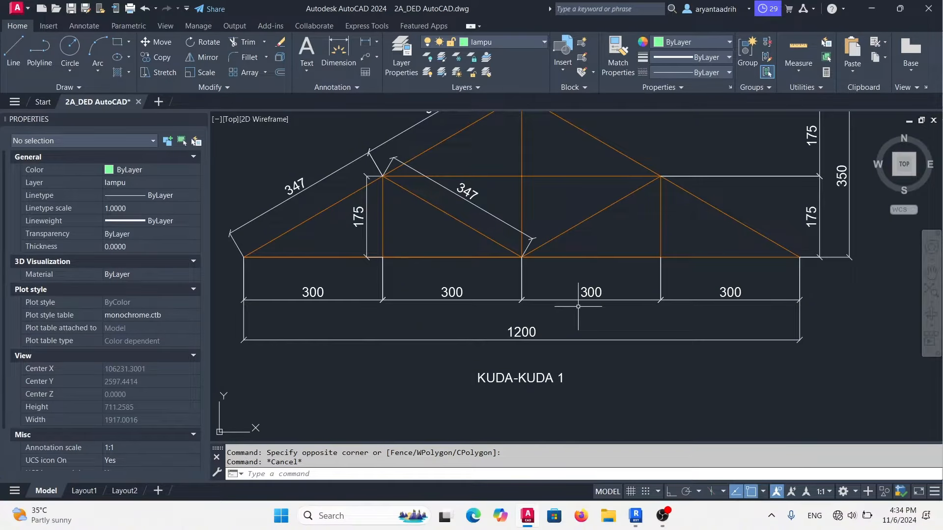
{"action": "mouse_move", "coordinate": [575, 303]}
{"action": "middle_mouse_down"}
{"action": "mouse_move", "coordinate": [530, 344]}
{"action": "mouse_move", "coordinate": [509, 336]}
{"action": "middle_mouse_up"}
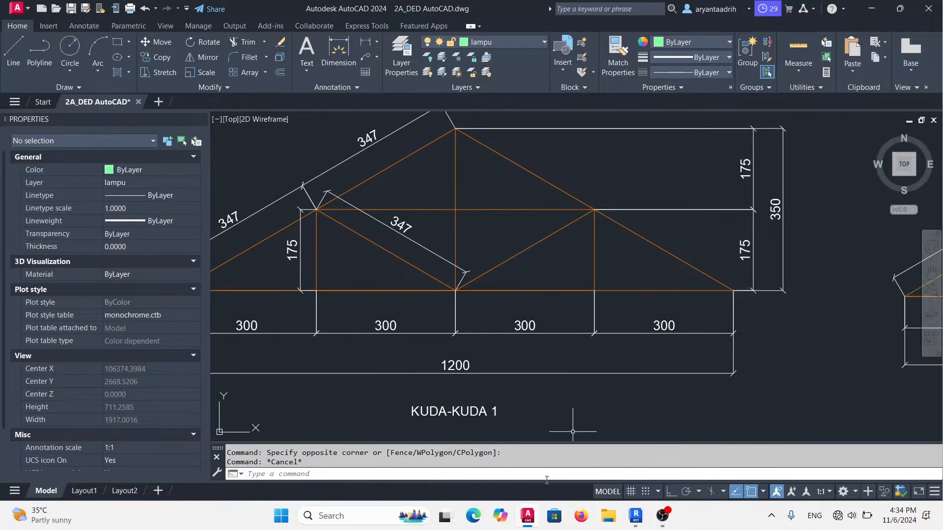
{"action": "left_click", "coordinate": [635, 515]}
{"action": "left_click", "coordinate": [202, 307]}
{"action": "left_click", "coordinate": [182, 303]}
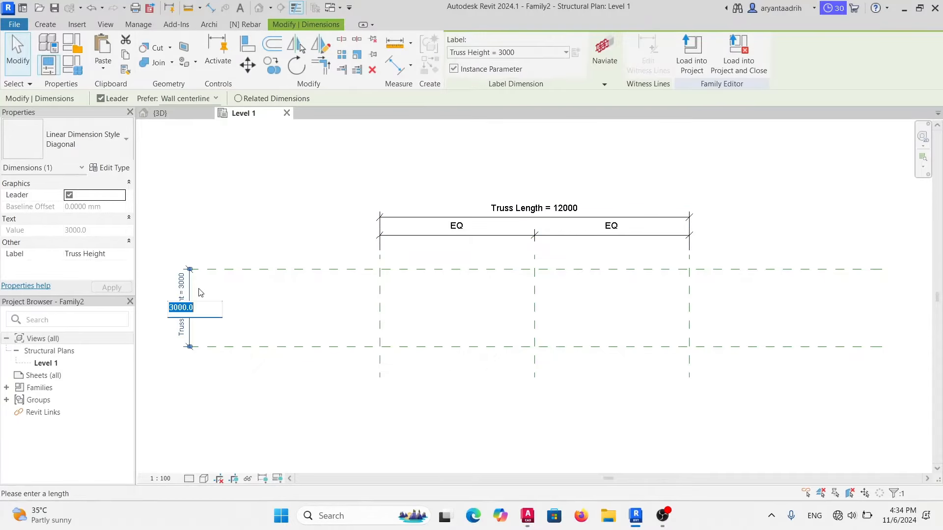
{"action": "key", "text": "Return"}
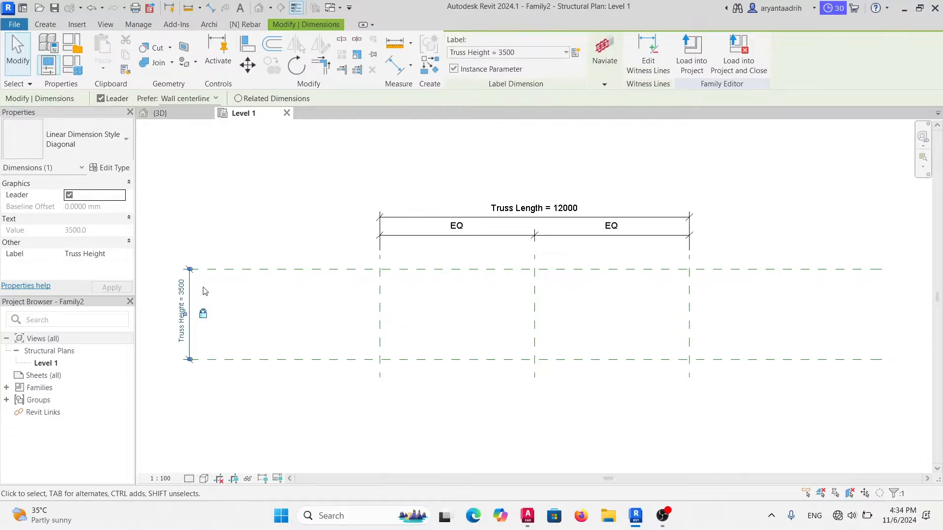
Move the two horizontal reference planes down about 700 mm so the bottom plane meets the lower ends of the vertical planes.
{"action": "scroll", "coordinate": [534, 351], "scroll_direction": "down", "scroll_amount": 2}
{"action": "middle_click_drag", "start_coordinate": [534, 351], "coordinate": [477, 332]}
{"action": "scroll", "coordinate": [556, 325], "scroll_direction": "up", "scroll_amount": 2}
{"action": "left_click_drag", "start_coordinate": [790, 430], "coordinate": [728, 162]}
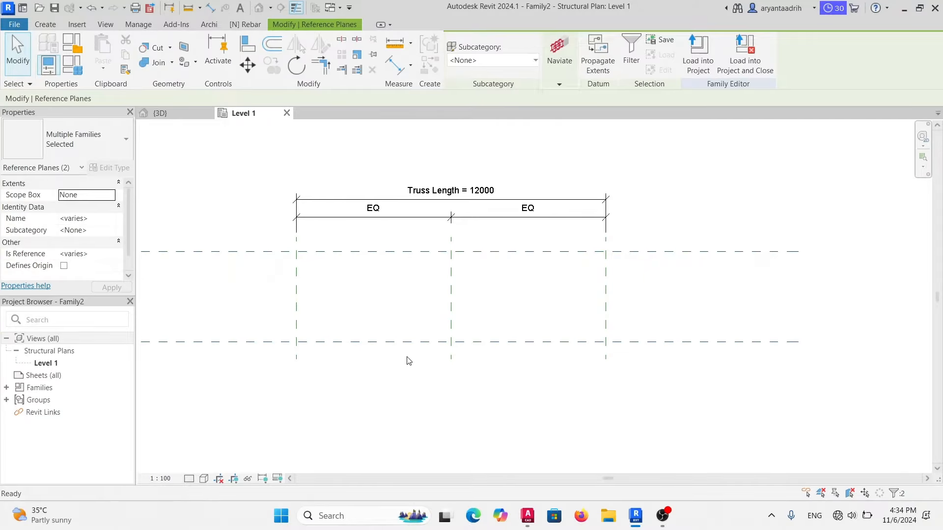
{"action": "key", "text": "m"}
{"action": "key", "text": "v"}
{"action": "left_click", "coordinate": [451, 341]}
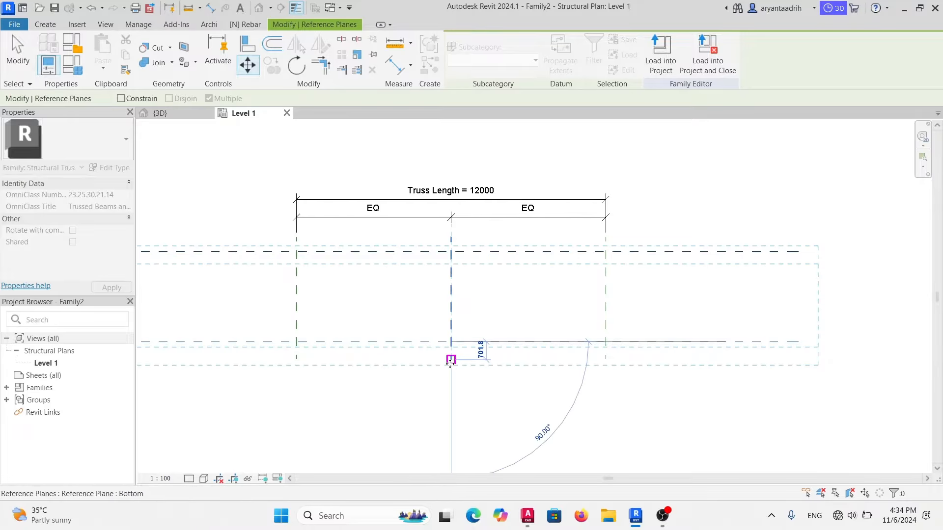
{"action": "left_click", "coordinate": [451, 360]}
{"action": "left_click", "coordinate": [482, 330]}
{"action": "scroll", "coordinate": [489, 291], "scroll_direction": "down", "scroll_amount": 2}
{"action": "scroll", "coordinate": [578, 396], "scroll_direction": "up", "scroll_amount": 2}
{"action": "middle_click_drag", "start_coordinate": [578, 397], "coordinate": [678, 474]}
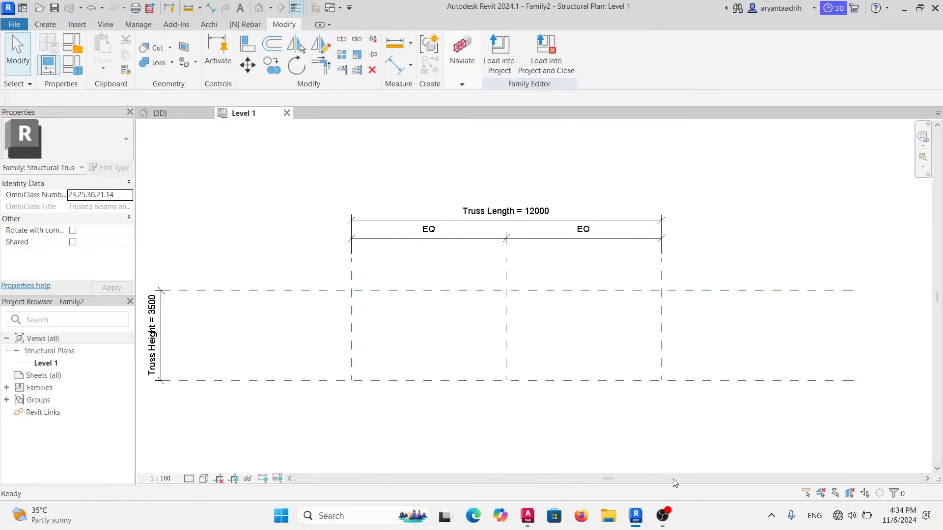
Switch to AutoCAD and examine the bottom chord lines of the KUDA-KUDA 1 truss.
{"action": "left_click", "coordinate": [528, 516]}
{"action": "scroll", "coordinate": [291, 340], "scroll_direction": "up", "scroll_amount": 2}
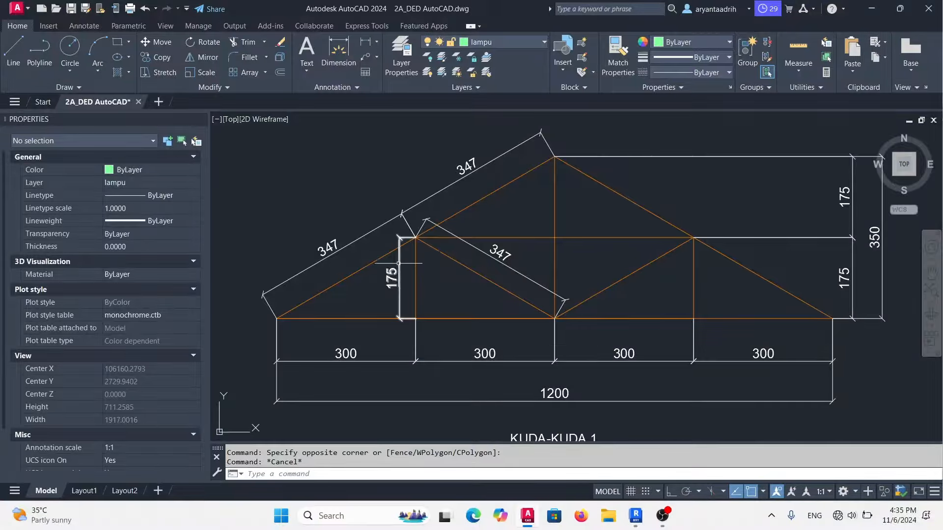
{"action": "left_click", "coordinate": [317, 314]}
{"action": "left_click", "coordinate": [314, 322]}
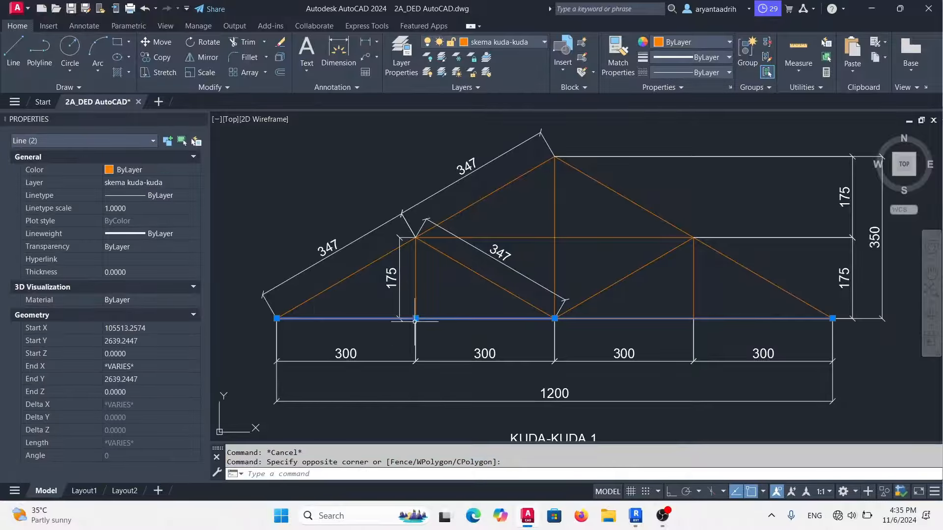
{"action": "key", "text": "Escape"}
Examine the top chord, diagonals and verticals of the KUDA-KUDA 2 truss.
{"action": "scroll", "coordinate": [635, 312], "scroll_direction": "down", "scroll_amount": 5}
{"action": "scroll", "coordinate": [559, 282], "scroll_direction": "up", "scroll_amount": 3}
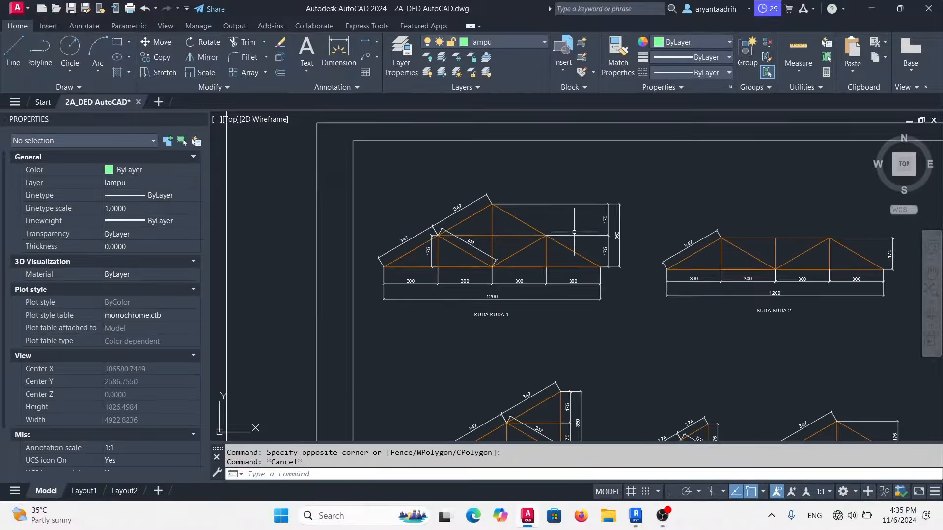
{"action": "scroll", "coordinate": [722, 236], "scroll_direction": "up", "scroll_amount": 4}
{"action": "middle_click_drag", "start_coordinate": [722, 235], "coordinate": [479, 285]}
{"action": "left_click", "coordinate": [548, 265]}
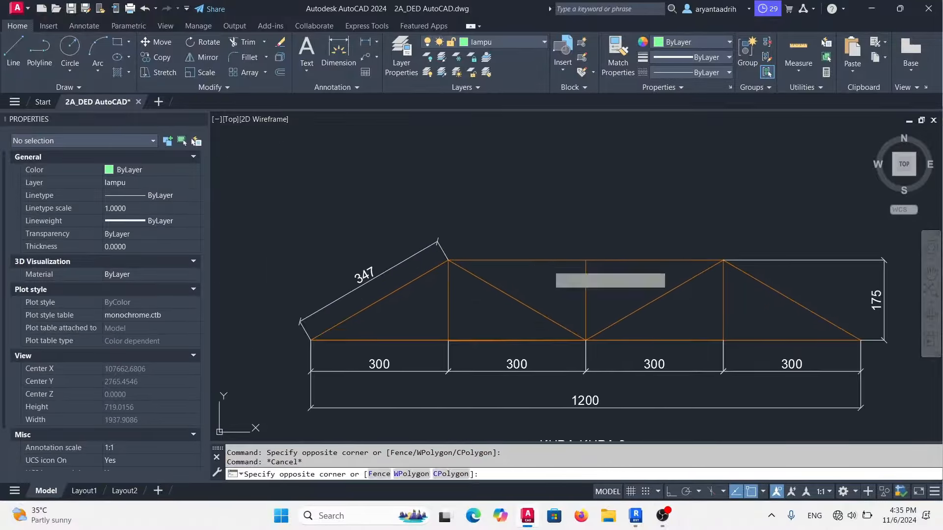
{"action": "left_click", "coordinate": [538, 240]}
{"action": "key", "text": "Escape"}
{"action": "left_click", "coordinate": [808, 295]}
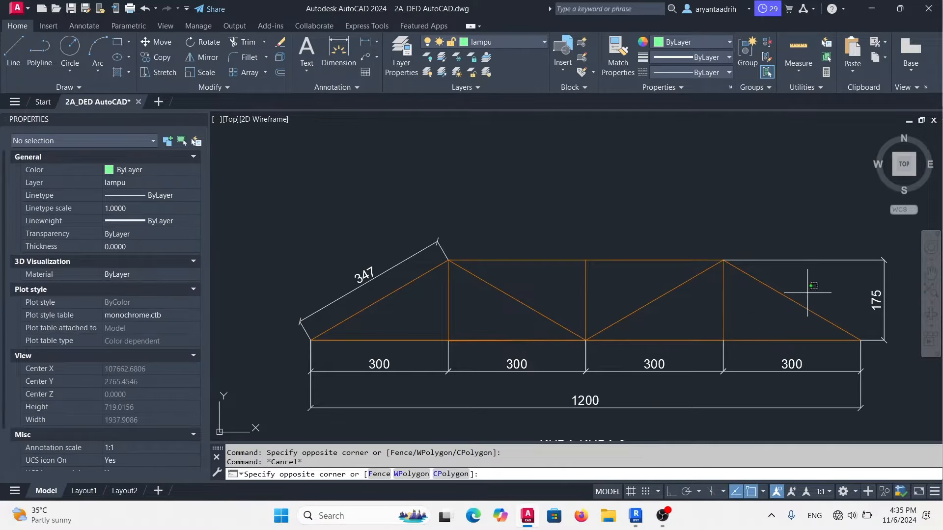
{"action": "left_click", "coordinate": [406, 295]}
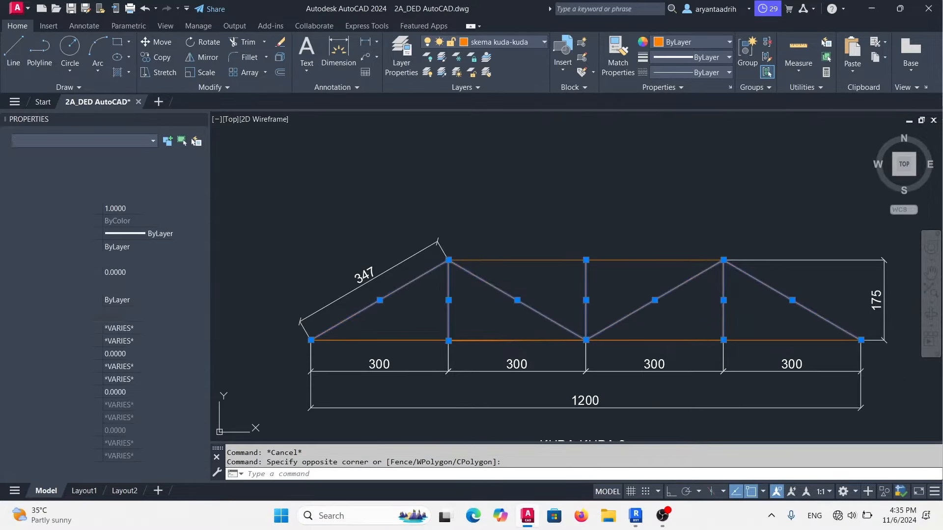
{"action": "key", "text": "Escape"}
Review the member layout and dimensions of the KUDA-KUDA 1 truss again.
{"action": "scroll", "coordinate": [691, 317], "scroll_direction": "down", "scroll_amount": 3}
{"action": "middle_click_drag", "start_coordinate": [691, 317], "coordinate": [773, 304]}
{"action": "scroll", "coordinate": [727, 292], "scroll_direction": "up", "scroll_amount": 2}
{"action": "mouse_move", "coordinate": [727, 292]}
{"action": "middle_mouse_down"}
{"action": "mouse_move", "coordinate": [735, 288]}
{"action": "mouse_move", "coordinate": [587, 288]}
{"action": "middle_mouse_up"}
{"action": "middle_click_drag", "start_coordinate": [651, 243], "coordinate": [638, 259]}
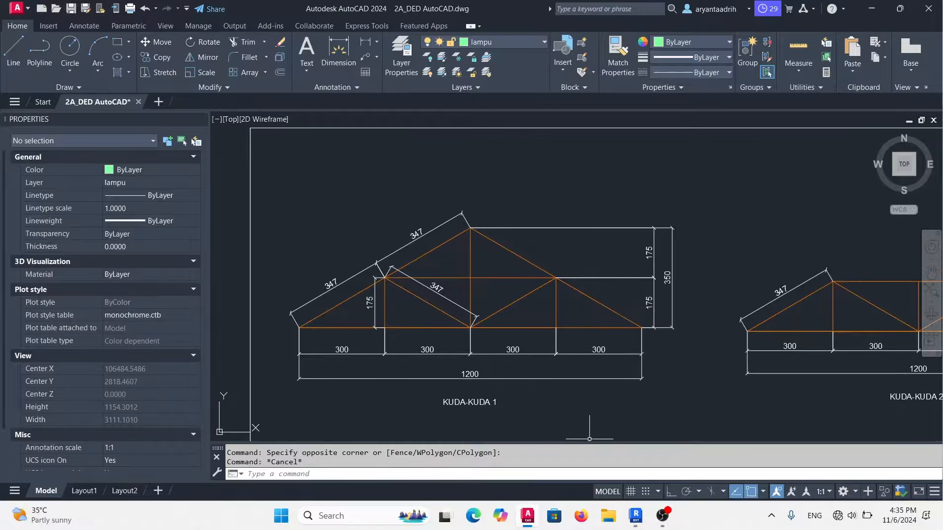
{"action": "key", "text": "Escape"}
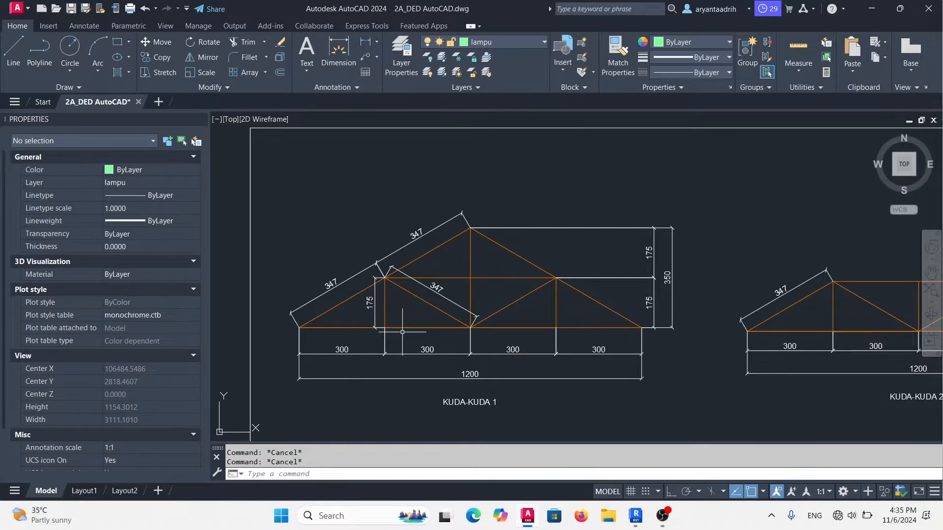
Switch to Revit and draw a straight bottom chord along the bottom reference plane between the two outer vertical planes.
{"action": "left_click", "coordinate": [643, 518]}
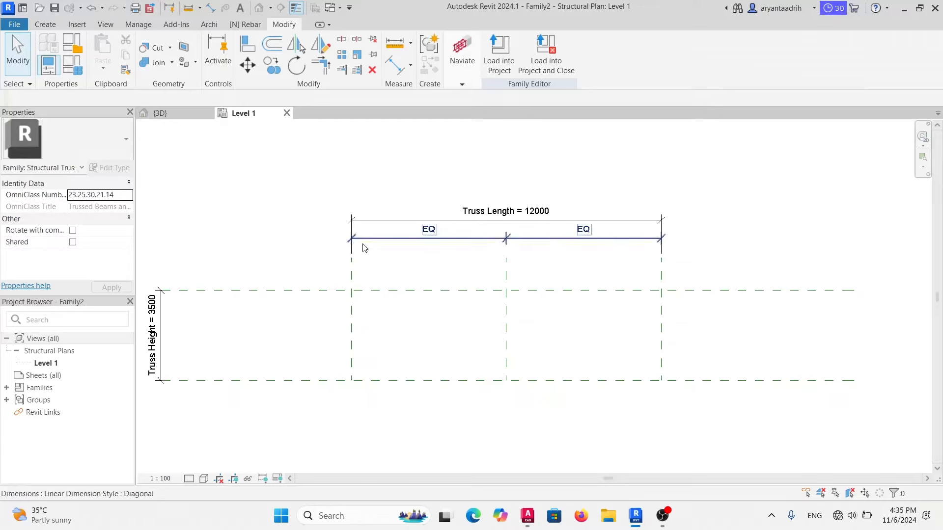
{"action": "left_click", "coordinate": [52, 28]}
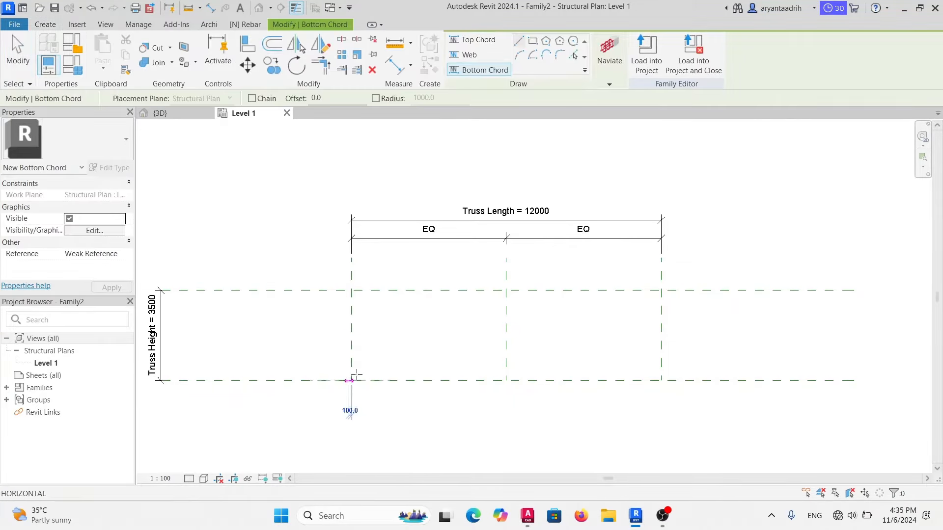
{"action": "left_click", "coordinate": [351, 380]}
{"action": "left_click", "coordinate": [660, 380]}
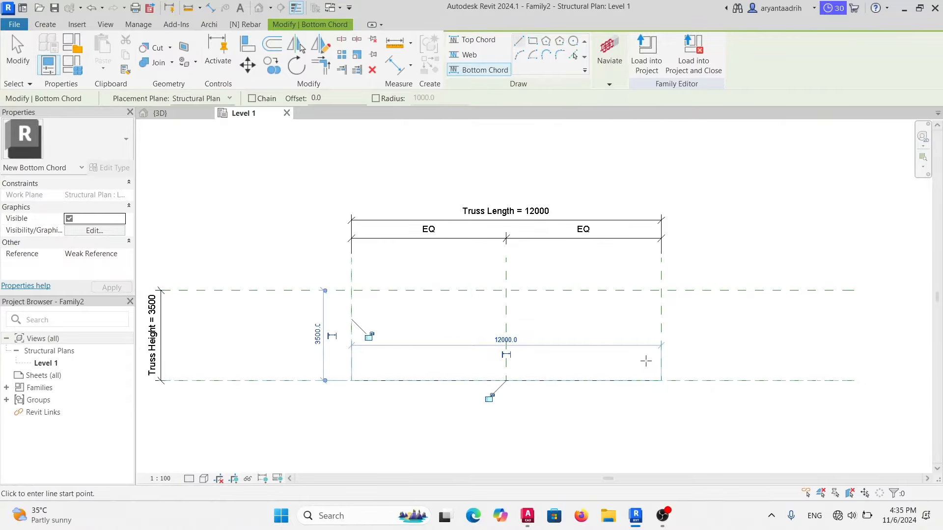
{"action": "key", "text": "Escape"}
{"action": "key", "text": "Escape"}
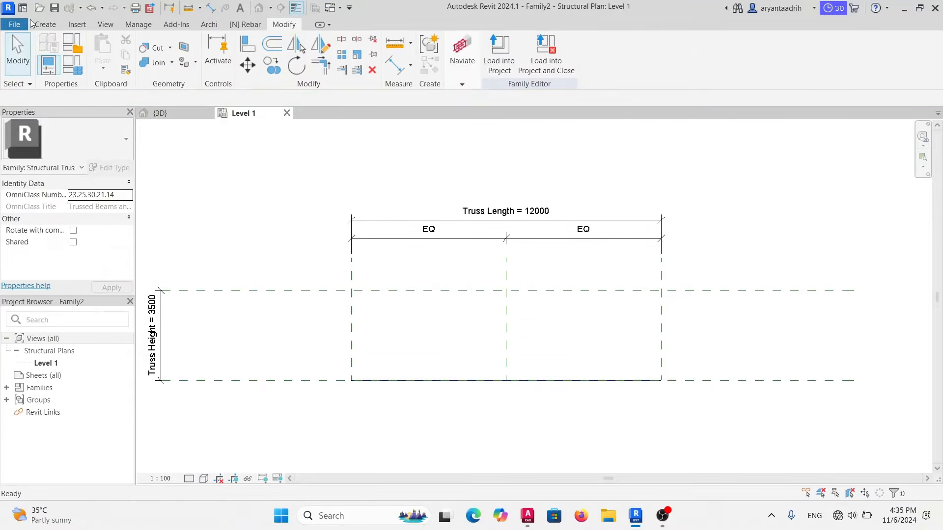
Draw two sloping web members from the outer ends of the bottom chord to the apex at the centre and top reference planes.
{"action": "left_click", "coordinate": [45, 25]}
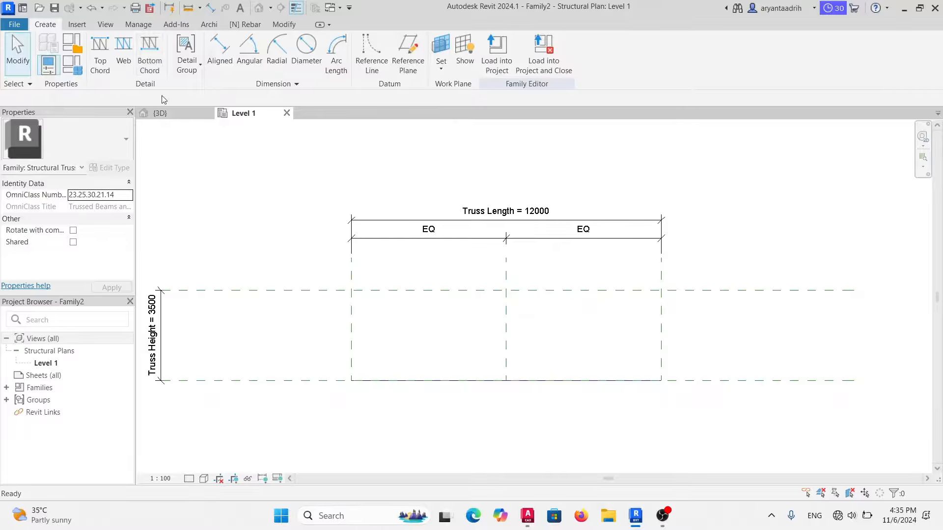
{"action": "left_click", "coordinate": [124, 54]}
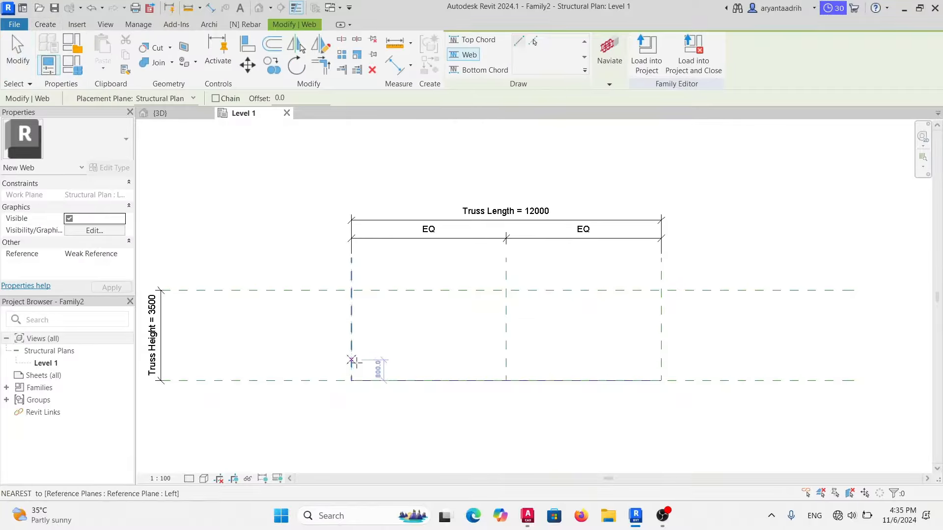
{"action": "left_click", "coordinate": [353, 343]}
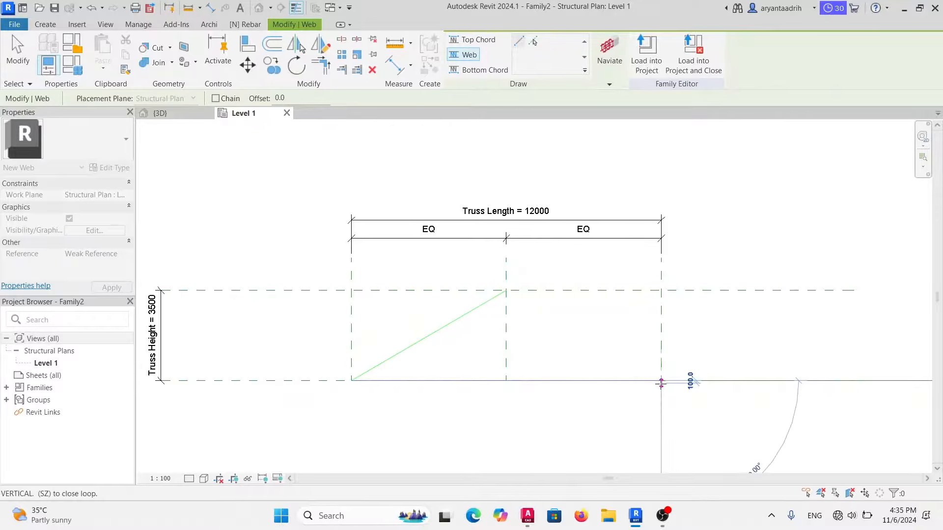
{"action": "left_click", "coordinate": [528, 515]}
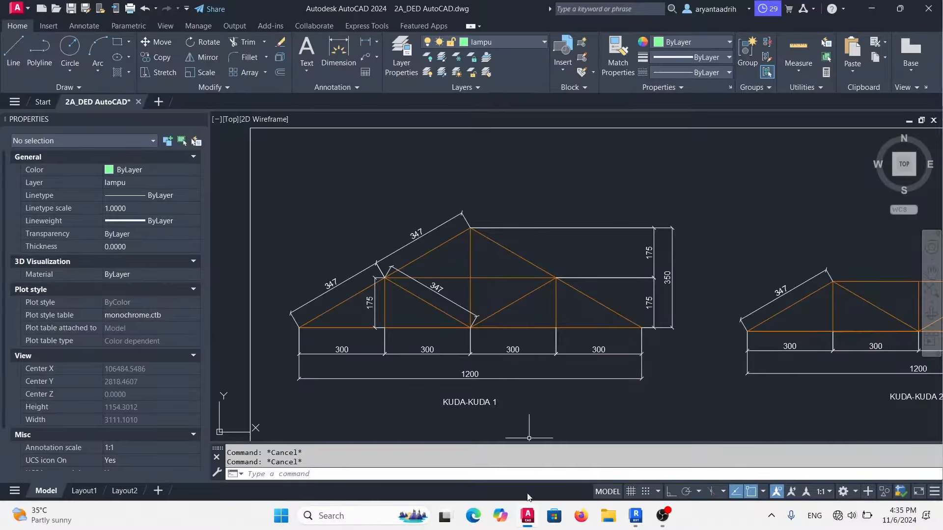
{"action": "left_click", "coordinate": [528, 511]}
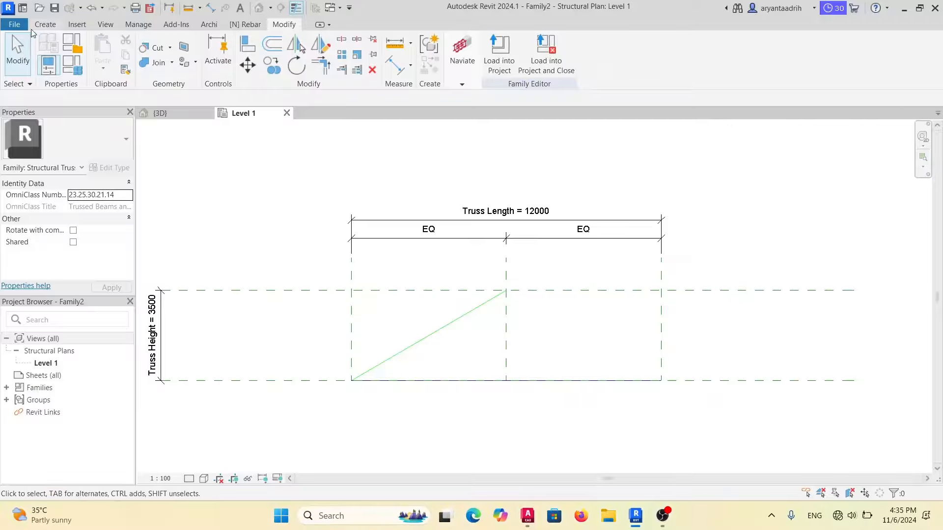
{"action": "left_click", "coordinate": [125, 54]}
{"action": "left_click", "coordinate": [506, 290]}
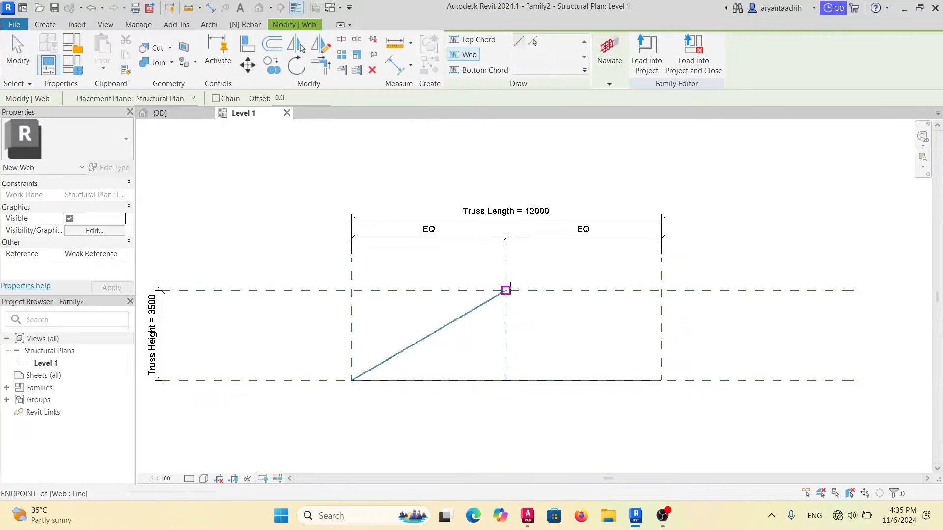
{"action": "left_click", "coordinate": [661, 380]}
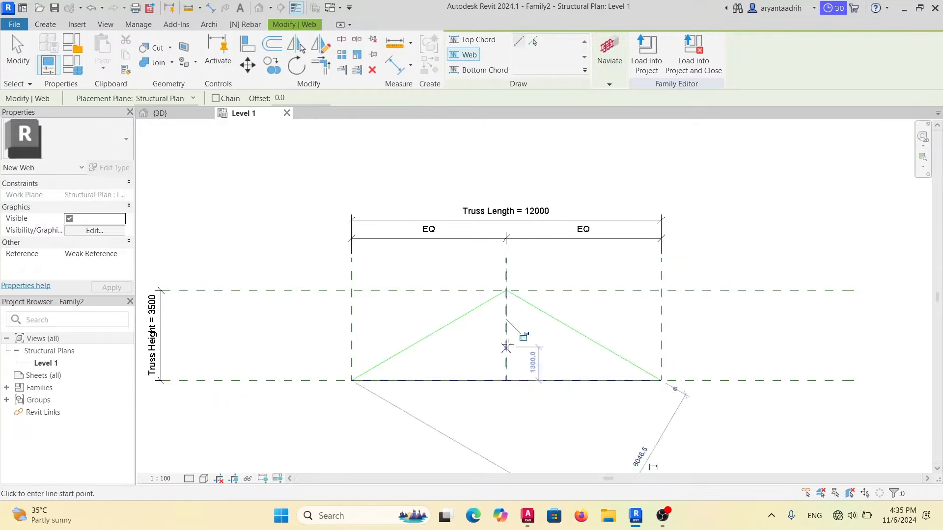
Draw the central vertical web, plus the right half's diagonal to the slope midpoint and the short vertical below it.
{"action": "left_click", "coordinate": [506, 290]}
{"action": "left_click", "coordinate": [505, 381]}
{"action": "left_click", "coordinate": [505, 381]}
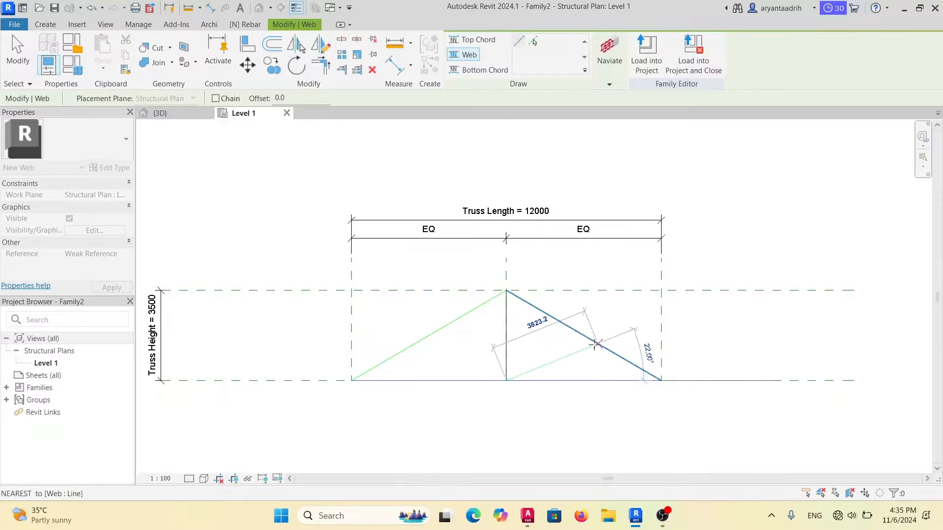
{"action": "left_click", "coordinate": [584, 334]}
{"action": "left_click", "coordinate": [584, 335]}
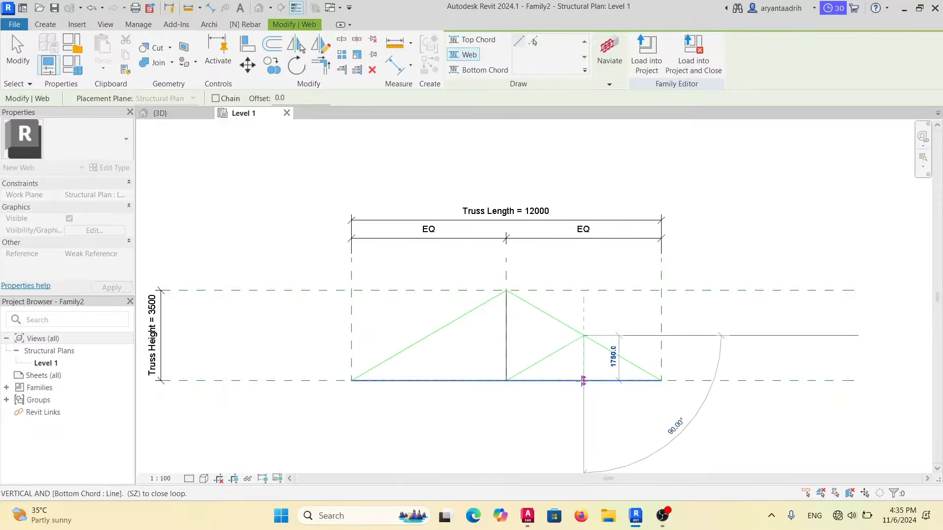
{"action": "left_click", "coordinate": [584, 380]}
Draw the left half's diagonal web from the bottom centre to the slope midpoint and the short vertical down to the bottom chord.
{"action": "left_click", "coordinate": [506, 381]}
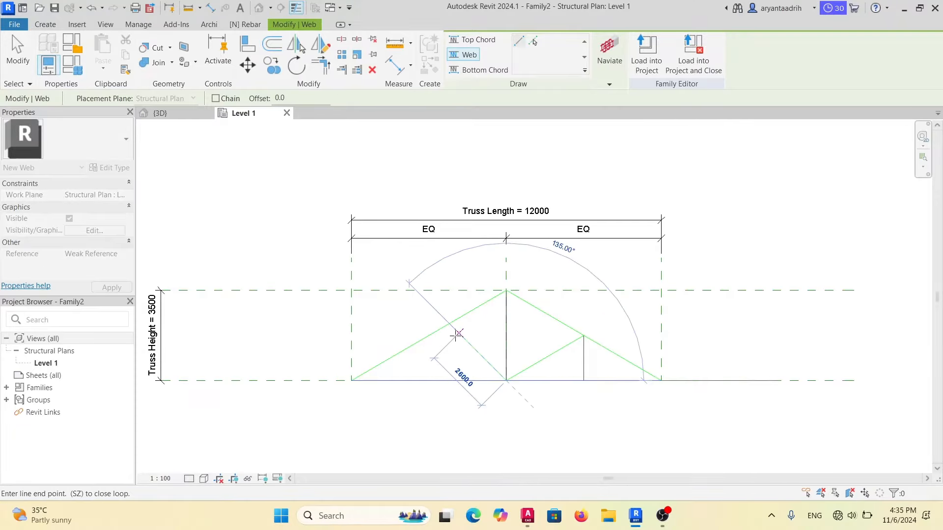
{"action": "left_click", "coordinate": [429, 335]}
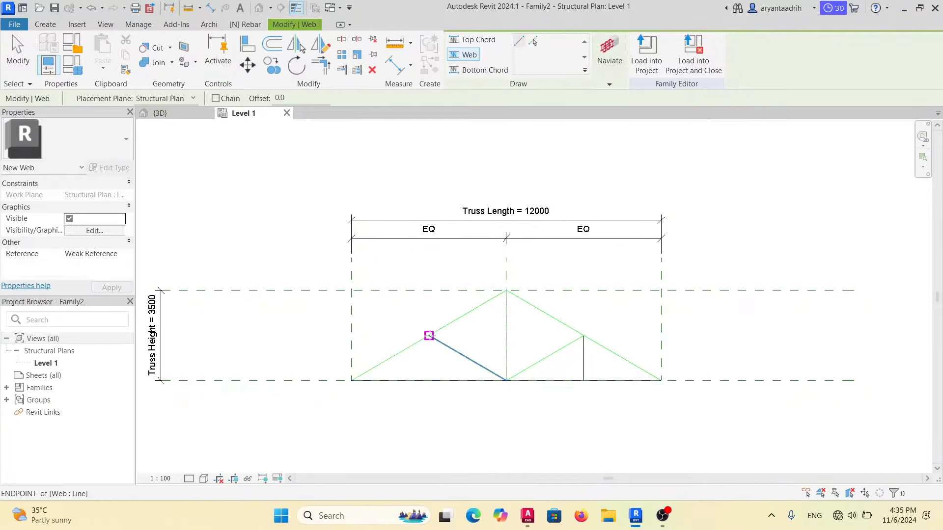
{"action": "left_click", "coordinate": [429, 335]}
{"action": "left_click", "coordinate": [429, 381]}
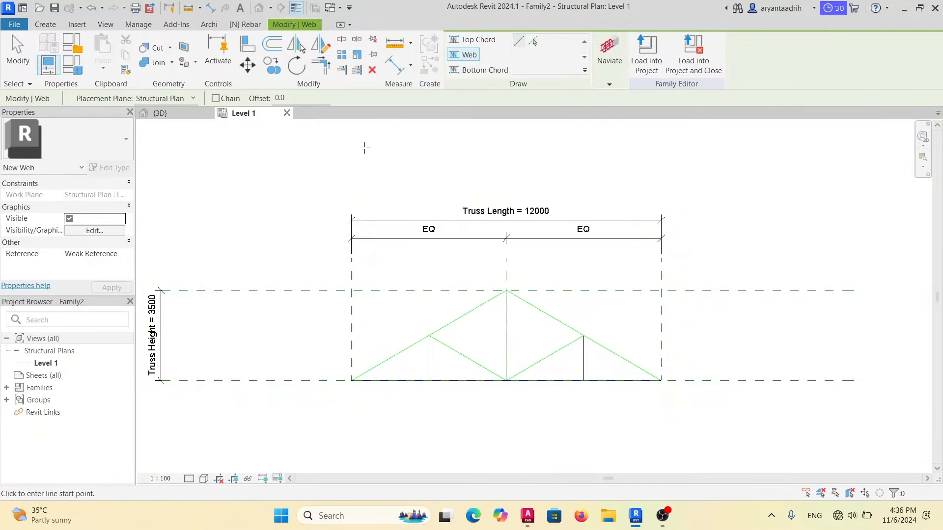
{"action": "key", "text": "Escape"}
{"action": "key", "text": "ctrl+s"}
{"action": "key", "text": "Escape"}
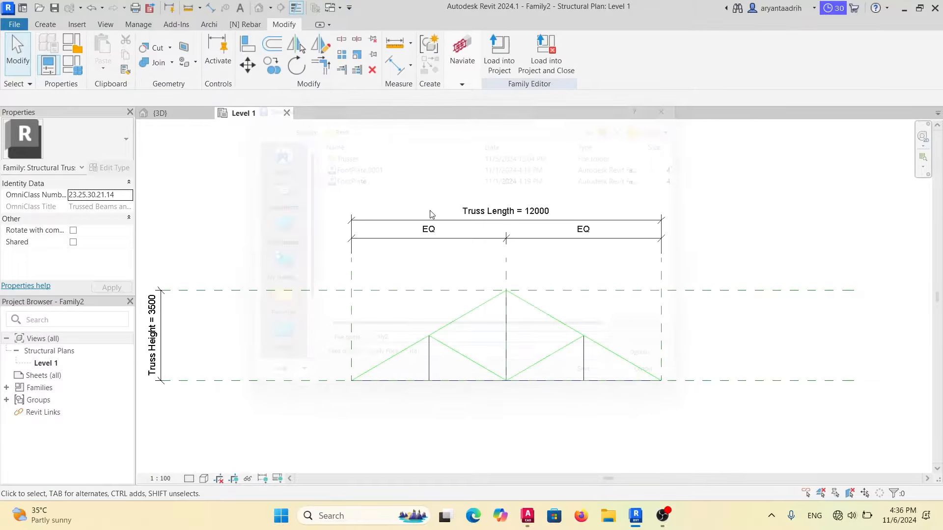
Draw the horizontal web at mid-height between the midpoints of the two sloping members, across the central vertical.
{"action": "left_click", "coordinate": [58, 24]}
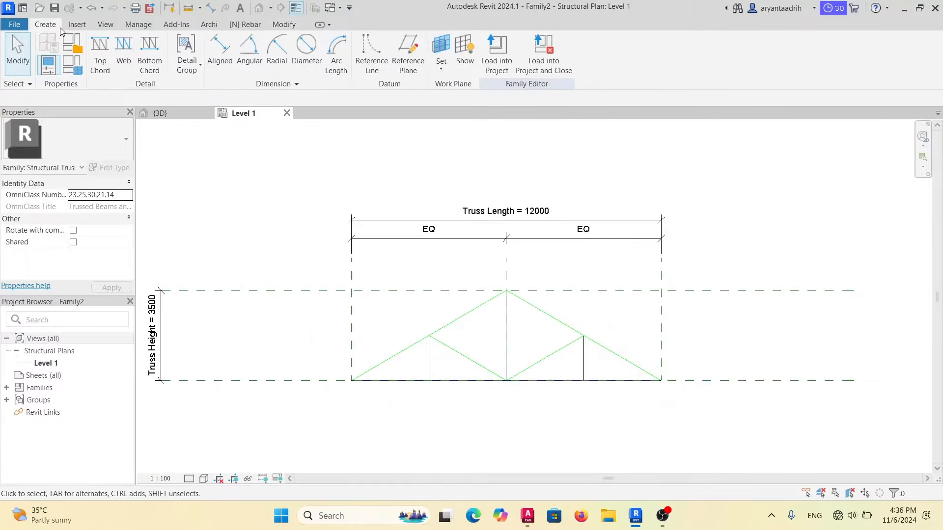
{"action": "left_click", "coordinate": [124, 47]}
{"action": "left_click", "coordinate": [428, 335]}
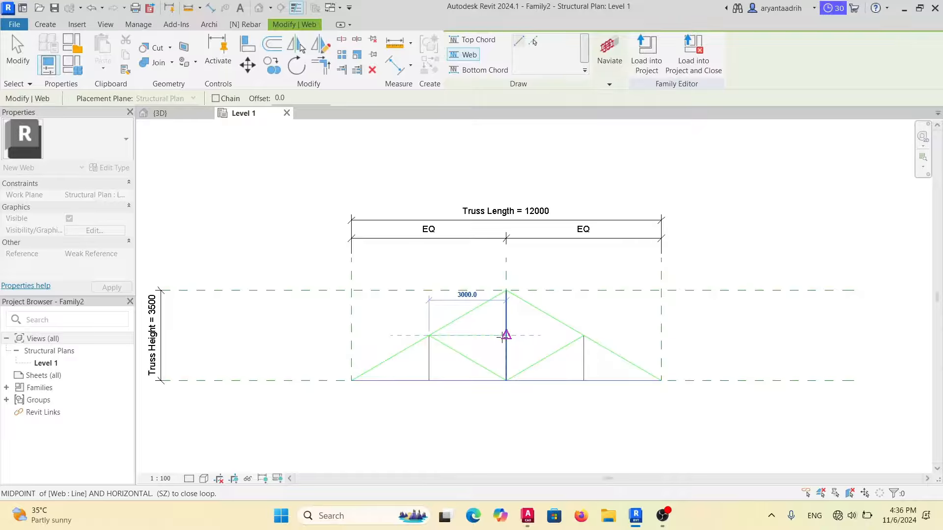
{"action": "left_click", "coordinate": [522, 524]}
{"action": "left_click", "coordinate": [523, 524]}
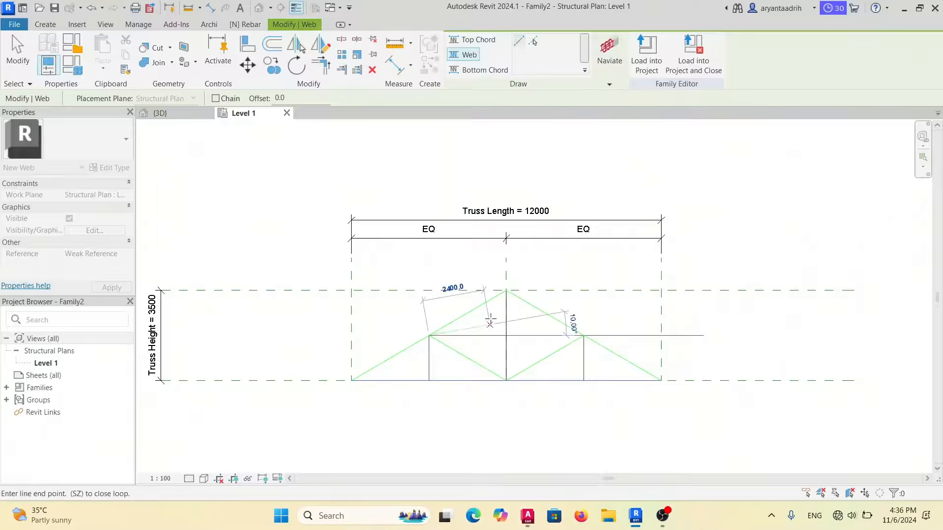
{"action": "left_click", "coordinate": [505, 335]}
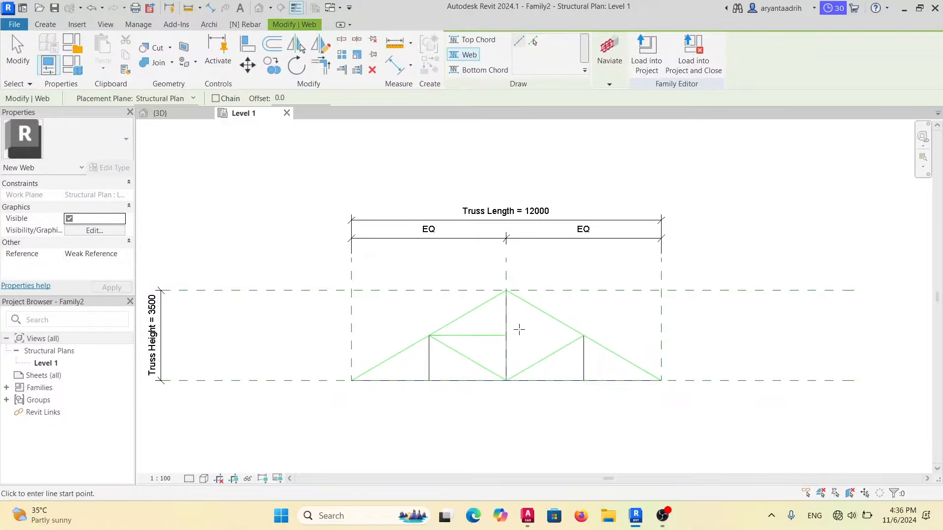
{"action": "left_click", "coordinate": [506, 380]}
{"action": "left_click", "coordinate": [583, 335]}
{"action": "key", "text": "Escape"}
{"action": "key", "text": "Escape"}
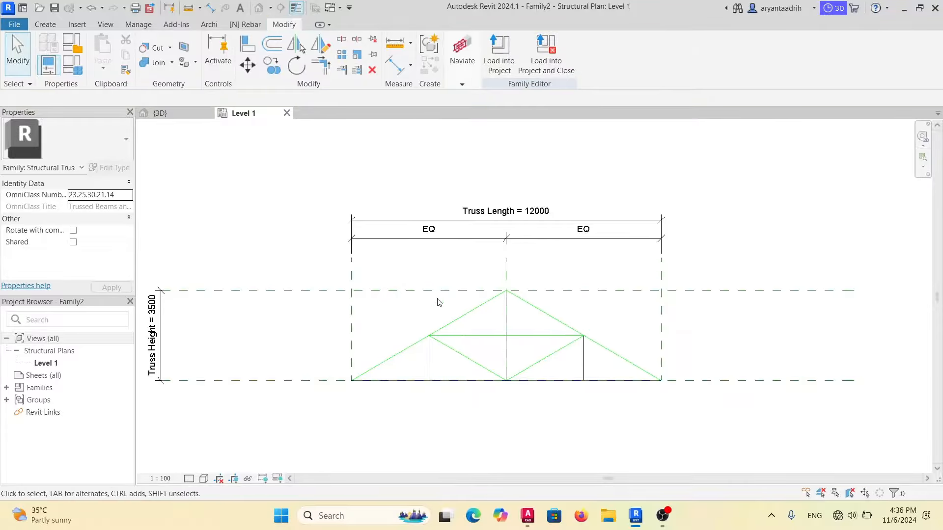
Save the family as KudaKuda1 in the Trusses folder inside Documents > Revit.
{"action": "key", "text": "ctrl+s"}
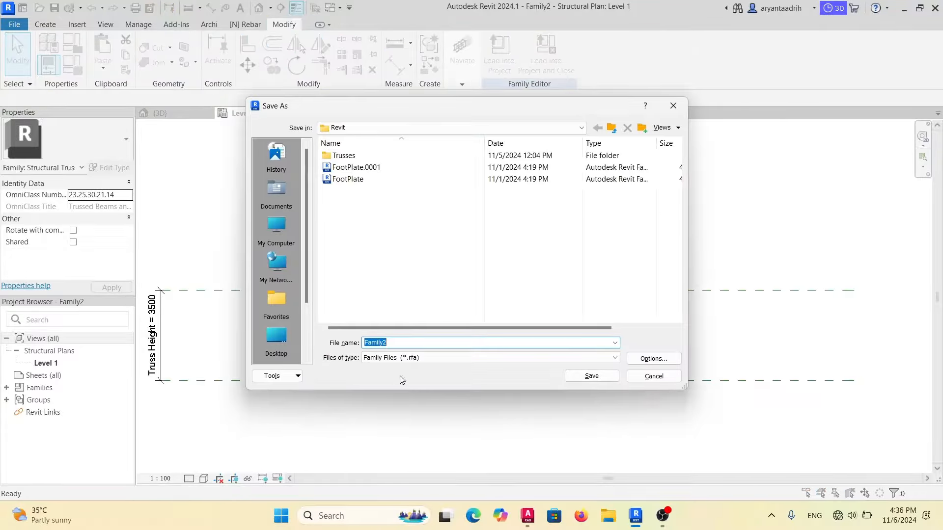
{"action": "left_click", "coordinate": [615, 129]}
{"action": "scroll", "coordinate": [469, 252], "scroll_direction": "down", "scroll_amount": 10}
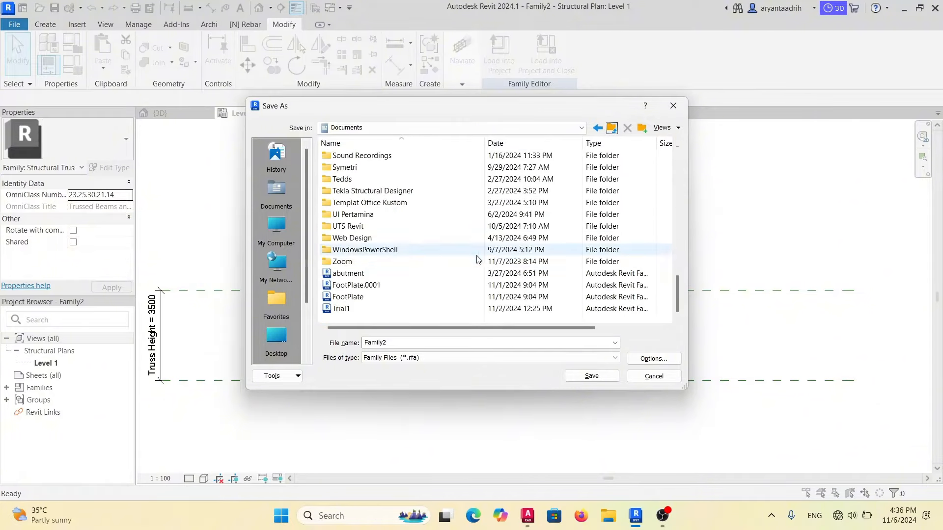
{"action": "scroll", "coordinate": [442, 266], "scroll_direction": "up", "scroll_amount": 3}
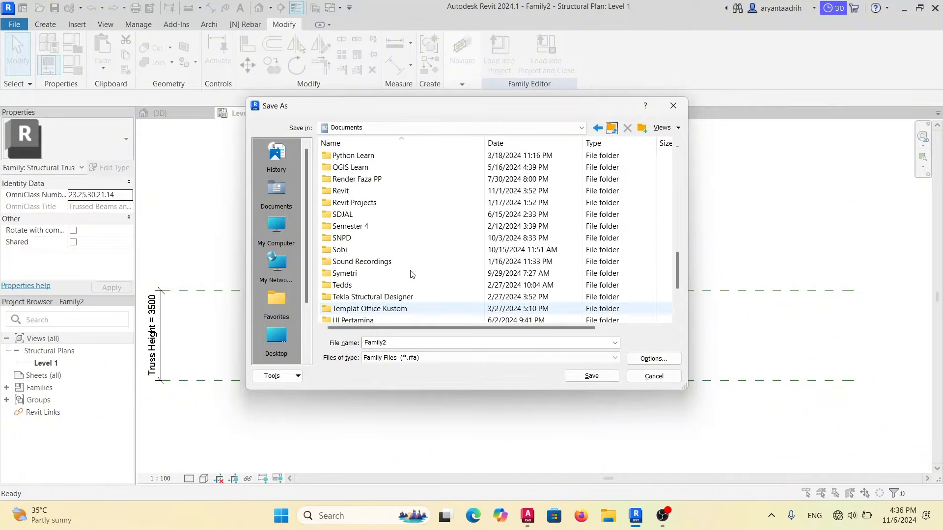
{"action": "double_click", "coordinate": [437, 195]}
{"action": "left_click", "coordinate": [467, 157]}
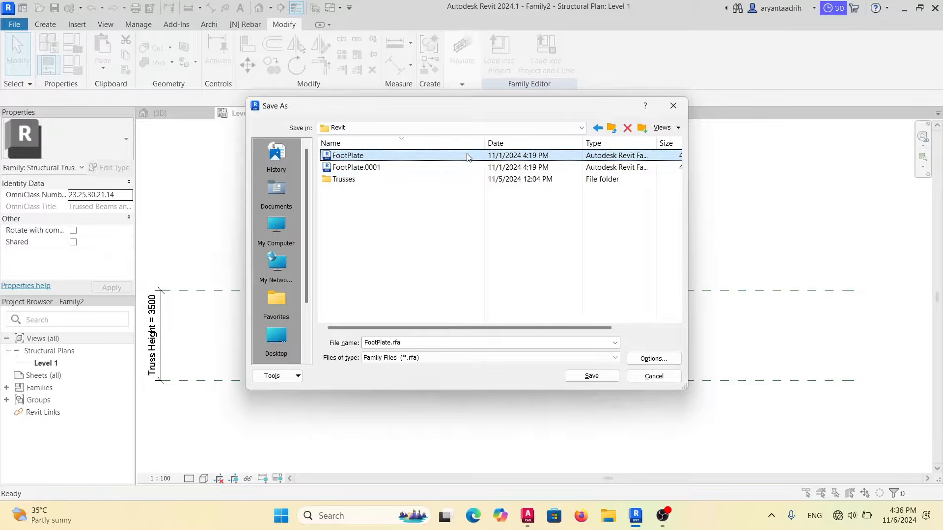
{"action": "double_click", "coordinate": [439, 179]}
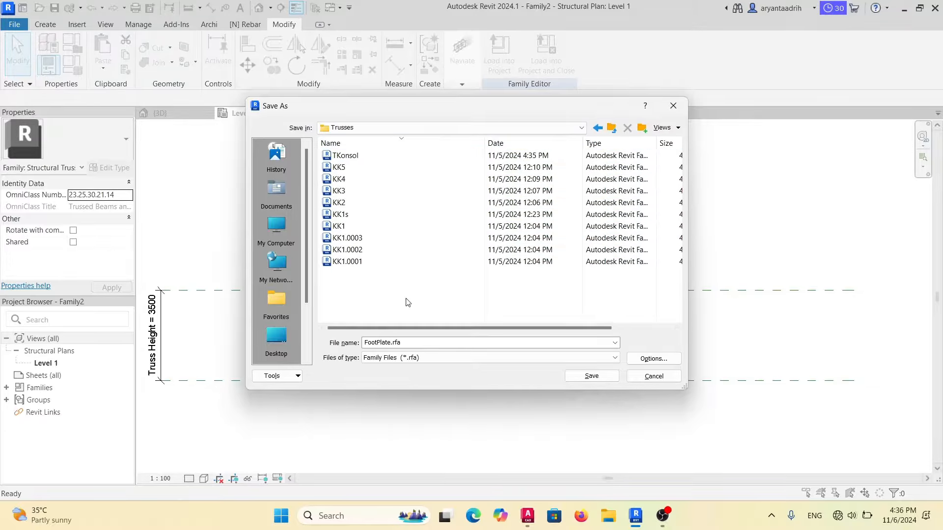
{"action": "double_click", "coordinate": [414, 346]}
{"action": "type", "text": "KudaKuda1"}
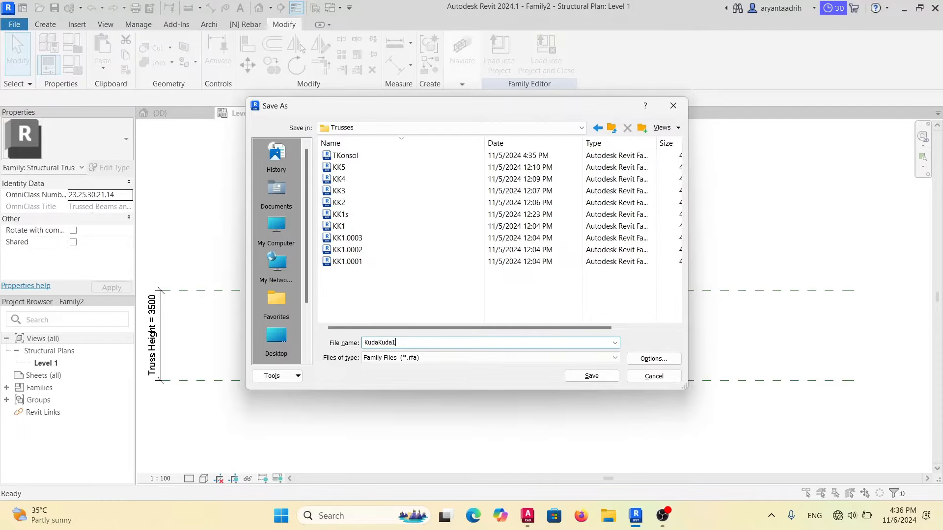
{"action": "key", "text": "Return"}
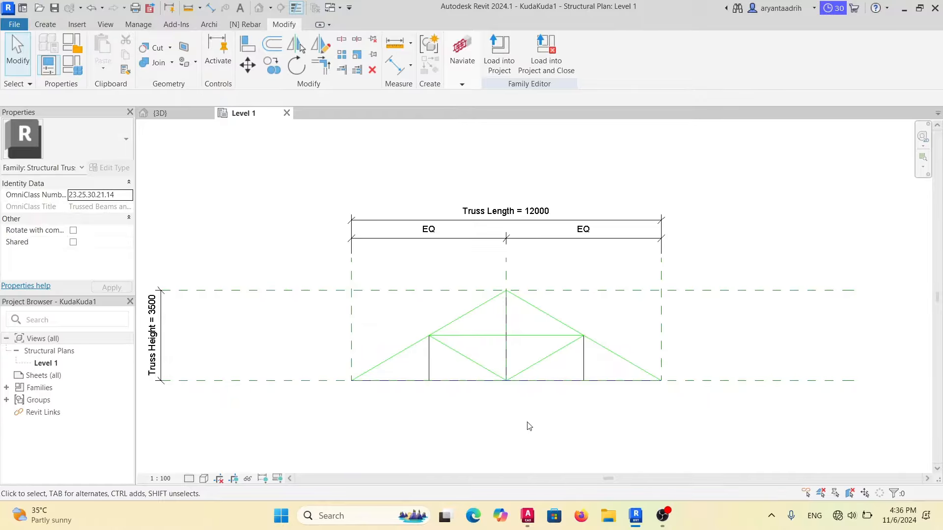
Switch to AutoCAD and review the full SKEMA KUDA-KUDA sheet with all five truss schemes.
{"action": "mouse_move", "coordinate": [634, 519]}
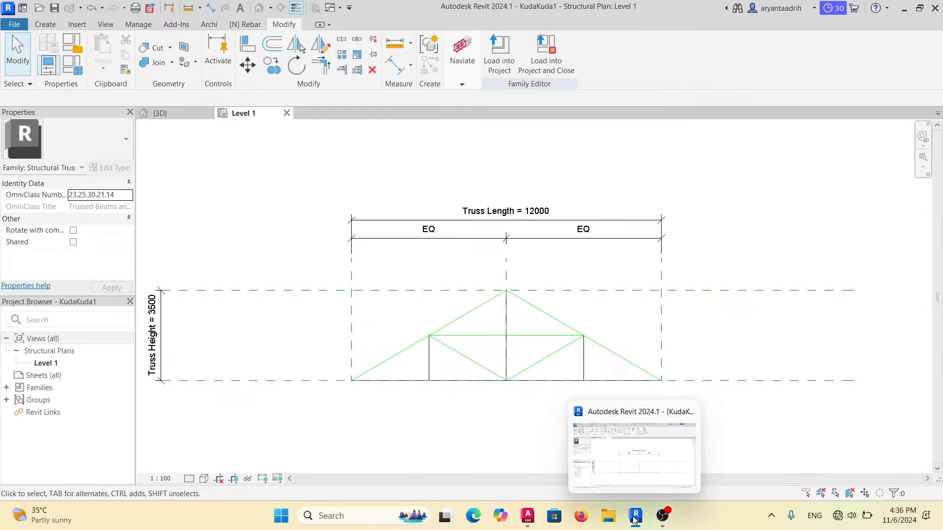
{"action": "left_click", "coordinate": [527, 519]}
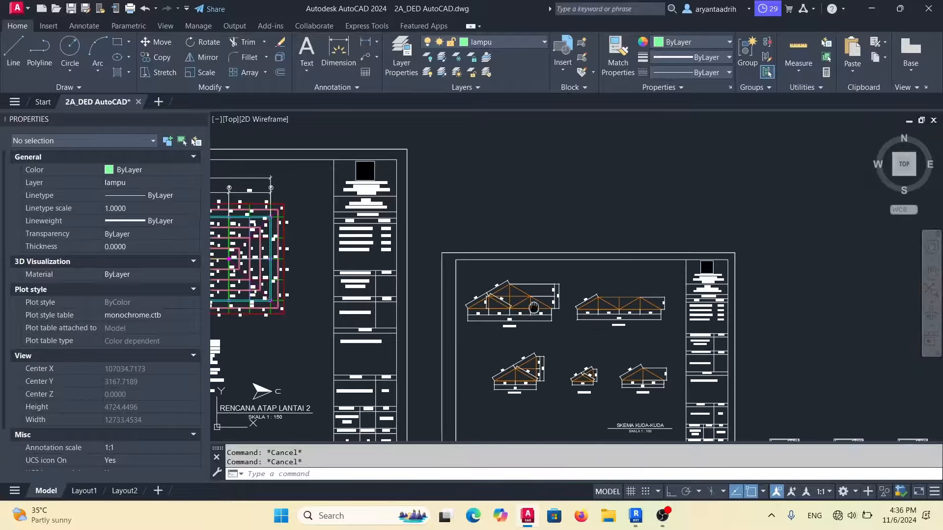
{"action": "middle_click_drag", "start_coordinate": [534, 308], "coordinate": [525, 293]}
{"action": "scroll", "coordinate": [612, 339], "scroll_direction": "up", "scroll_amount": 4}
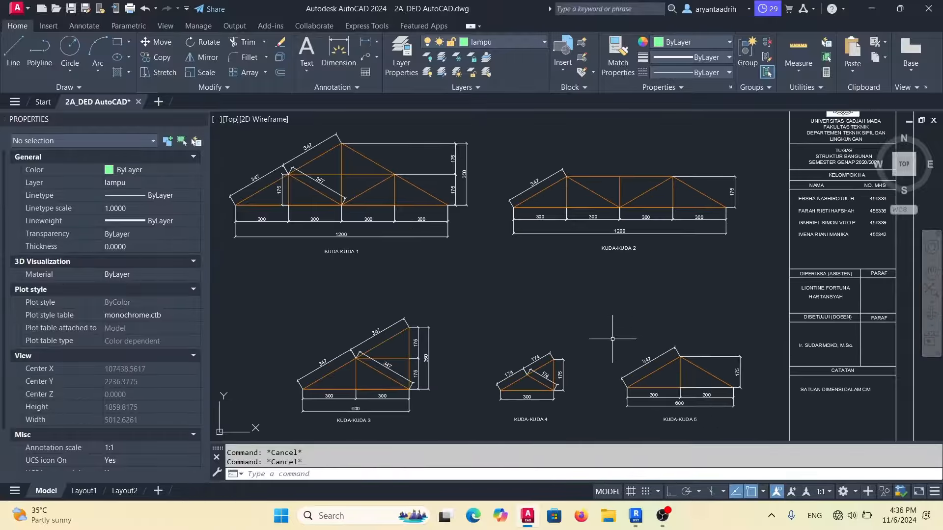
{"action": "left_click", "coordinate": [635, 516]}
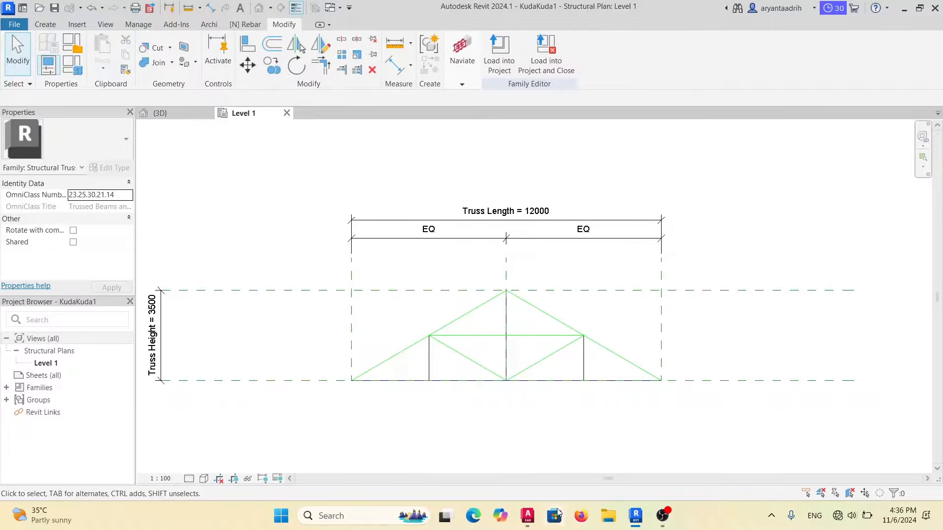
Examine the member layouts and dimensions of the KUDA-KUDA 2 and KUDA-KUDA 3 trusses in AutoCAD and return to Revit.
{"action": "left_click", "coordinate": [536, 514]}
{"action": "scroll", "coordinate": [638, 221], "scroll_direction": "up", "scroll_amount": 4}
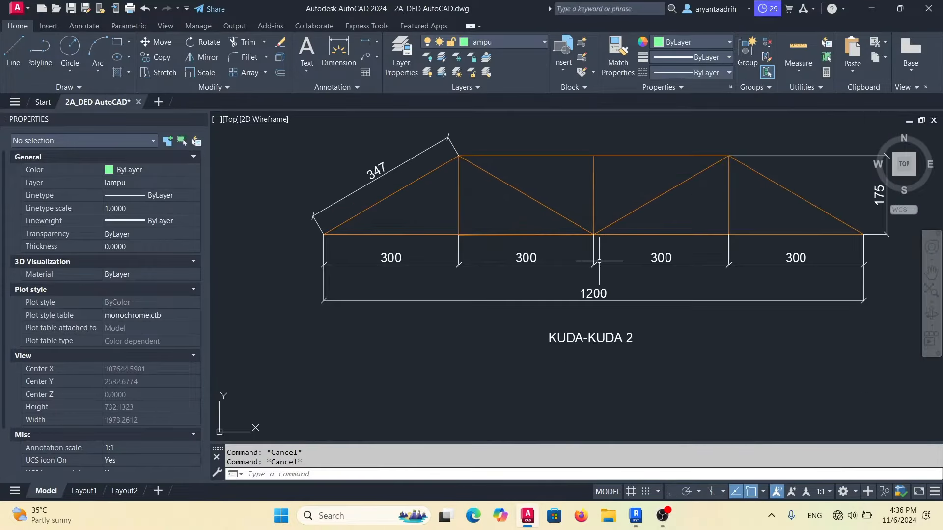
{"action": "scroll", "coordinate": [712, 210], "scroll_direction": "down", "scroll_amount": 4}
{"action": "scroll", "coordinate": [442, 314], "scroll_direction": "up", "scroll_amount": 3}
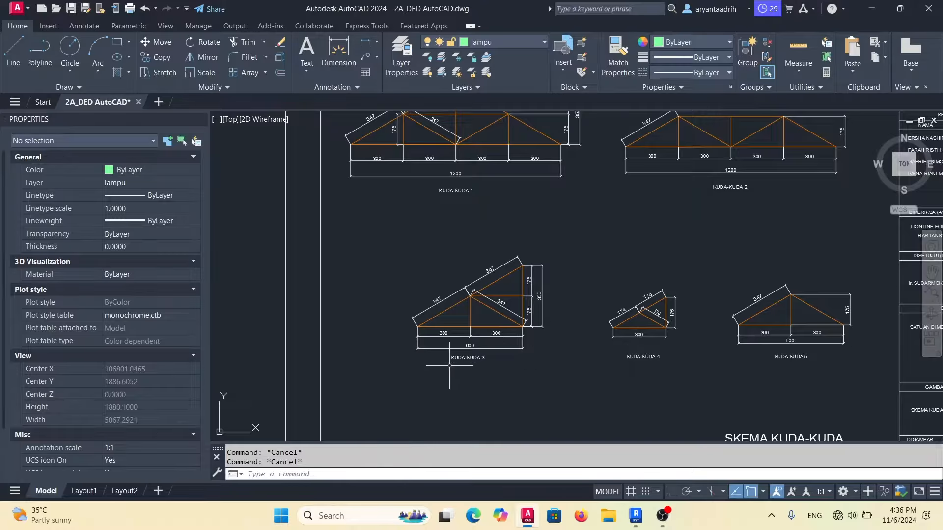
{"action": "scroll", "coordinate": [449, 365], "scroll_direction": "up", "scroll_amount": 2}
{"action": "scroll", "coordinate": [491, 334], "scroll_direction": "down", "scroll_amount": 4}
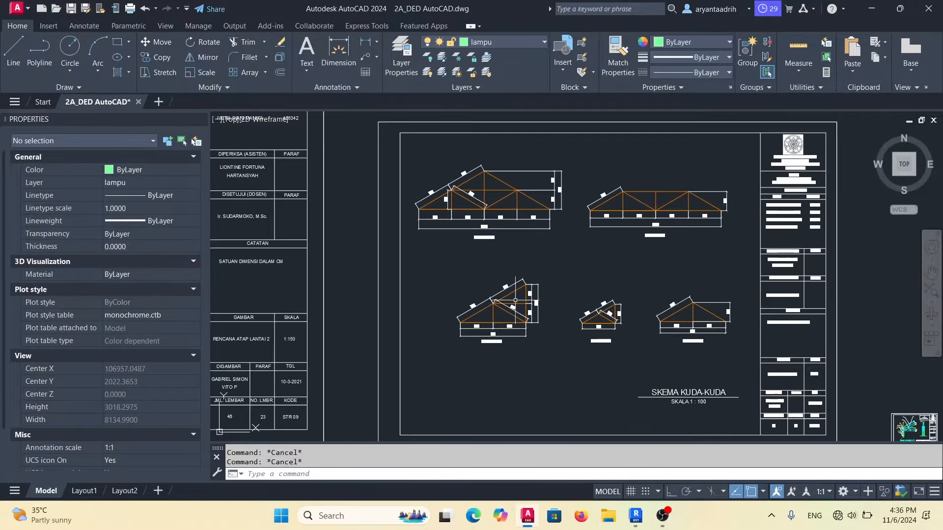
{"action": "scroll", "coordinate": [481, 348], "scroll_direction": "up", "scroll_amount": 6}
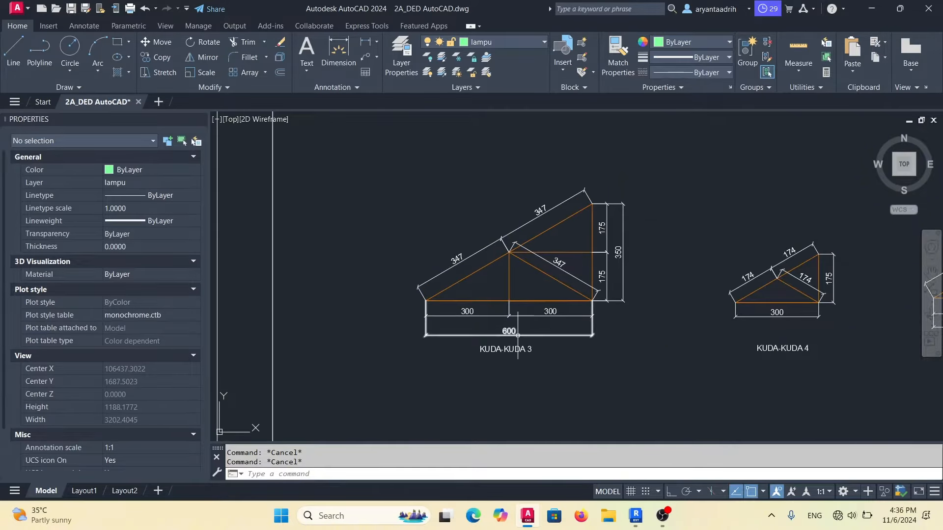
{"action": "left_click", "coordinate": [634, 517]}
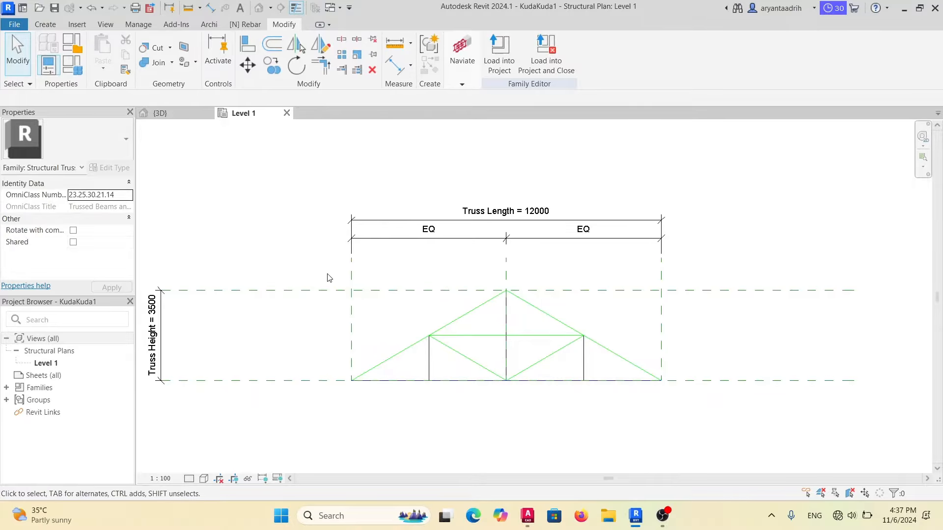
{"action": "left_click", "coordinate": [55, 23]}
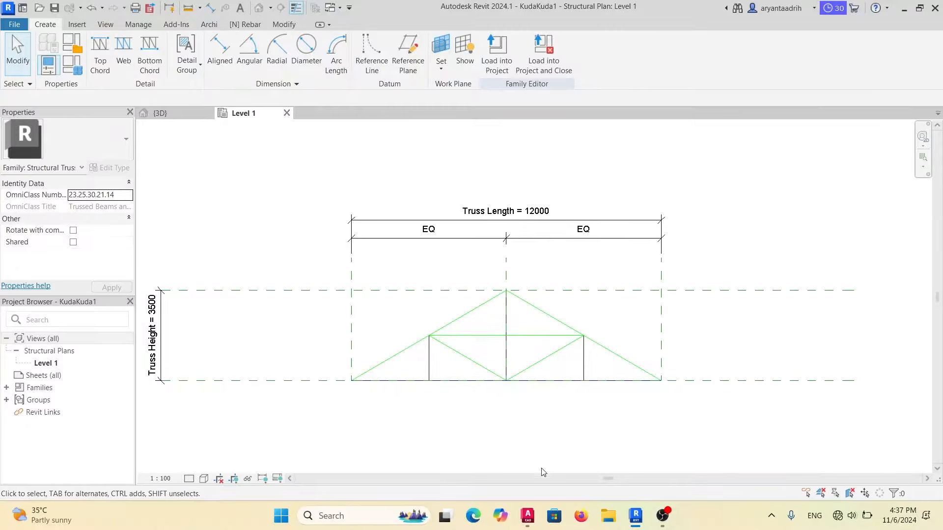
Switch to the Atap project and review its 3D view, the Ring Balk plans and the West elevation for missing grids.
{"action": "left_click", "coordinate": [178, 117]}
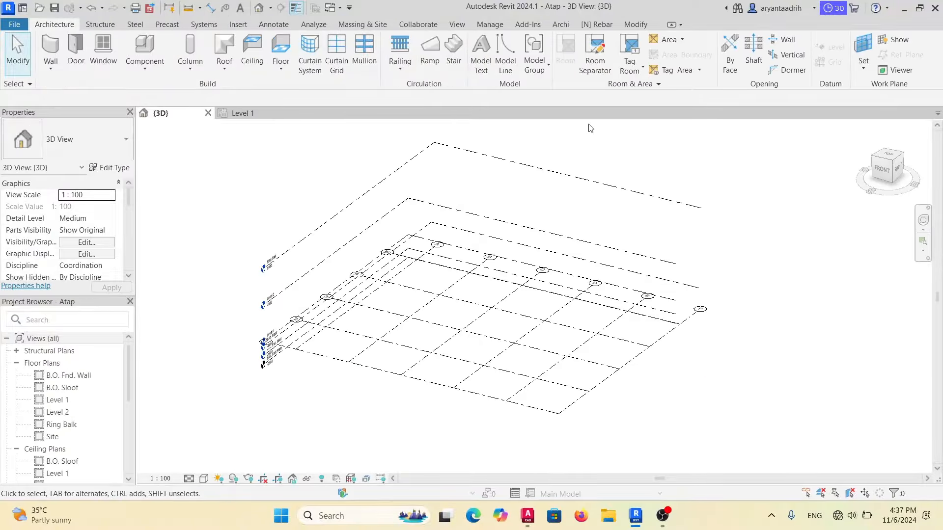
{"action": "middle_click_drag", "start_coordinate": [393, 287], "coordinate": [412, 289], "text": "shift"}
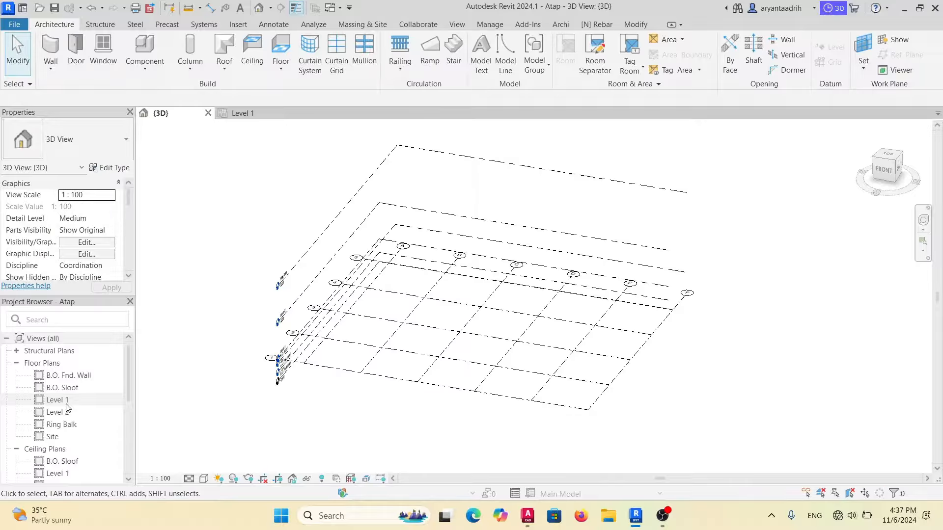
{"action": "double_click", "coordinate": [79, 426]}
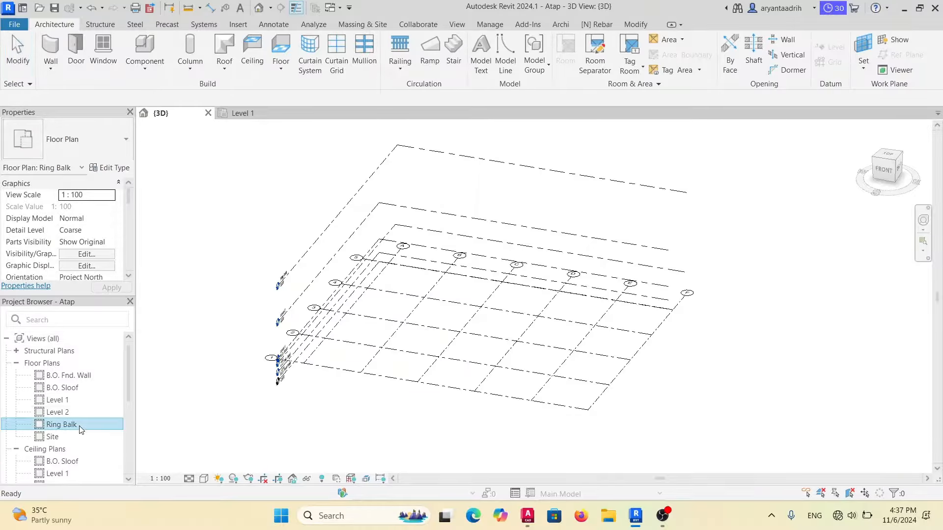
{"action": "scroll", "coordinate": [79, 432], "scroll_direction": "down", "scroll_amount": 3}
{"action": "double_click", "coordinate": [59, 449]}
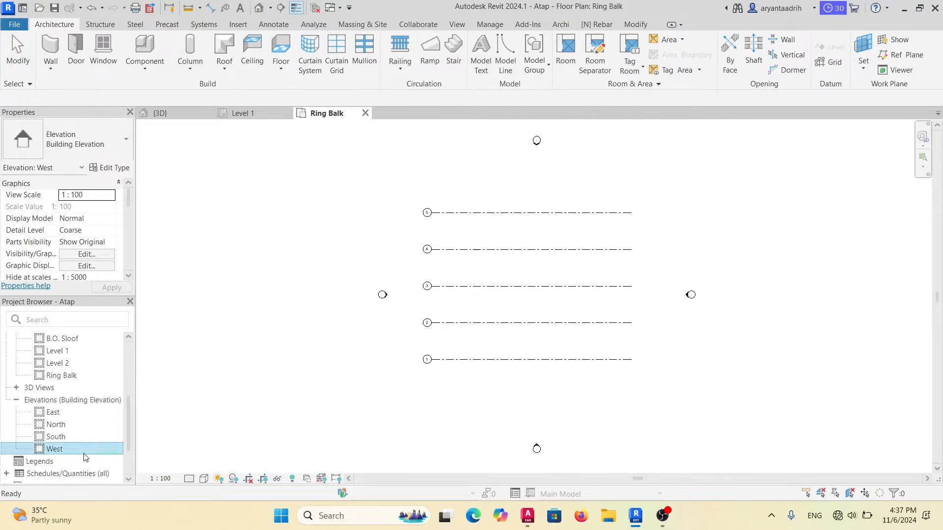
{"action": "middle_click_drag", "start_coordinate": [567, 248], "coordinate": [482, 246]}
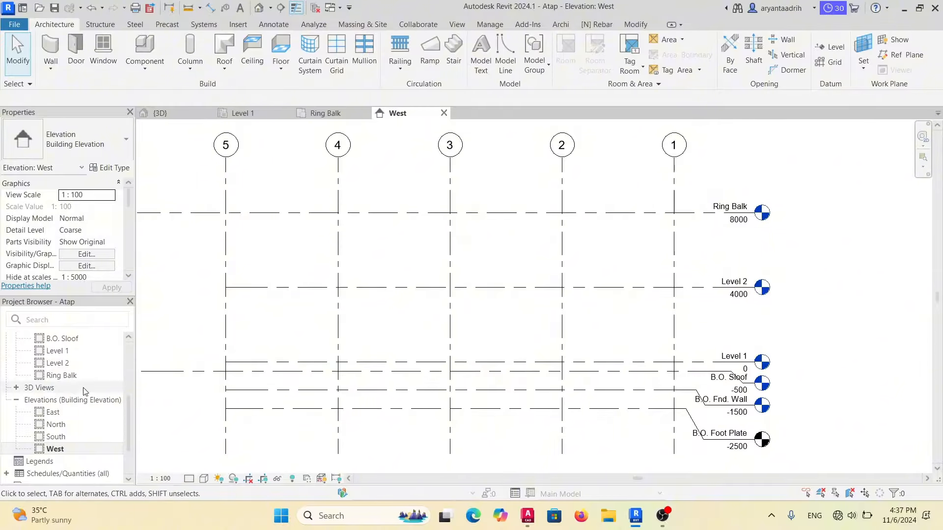
{"action": "double_click", "coordinate": [92, 376]}
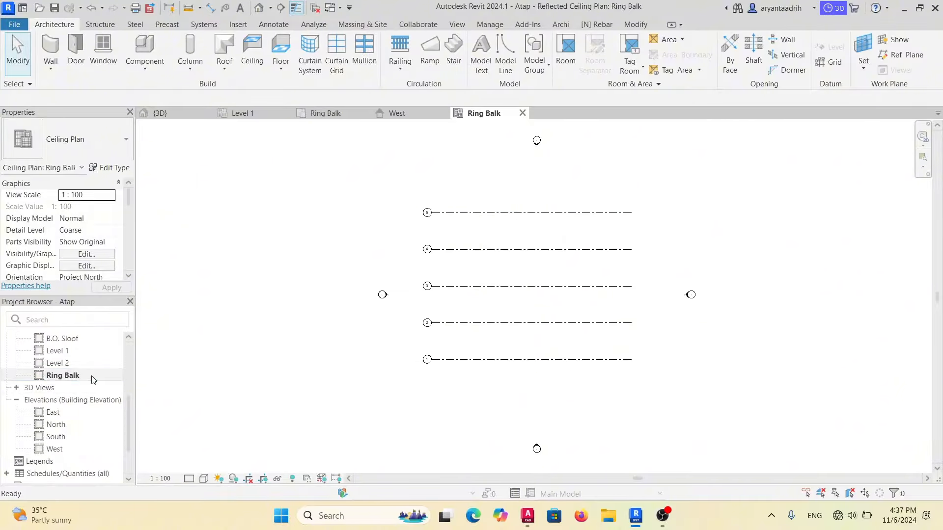
Extend grid lines A to F above the Ring Balk level in the South elevation and reopen the Ring Balk ceiling plan.
{"action": "double_click", "coordinate": [81, 435]}
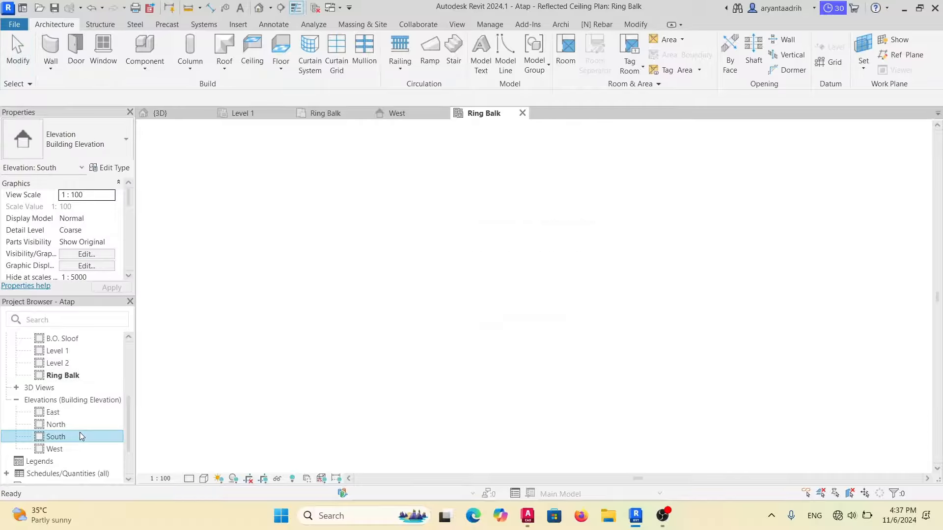
{"action": "left_click", "coordinate": [752, 221]}
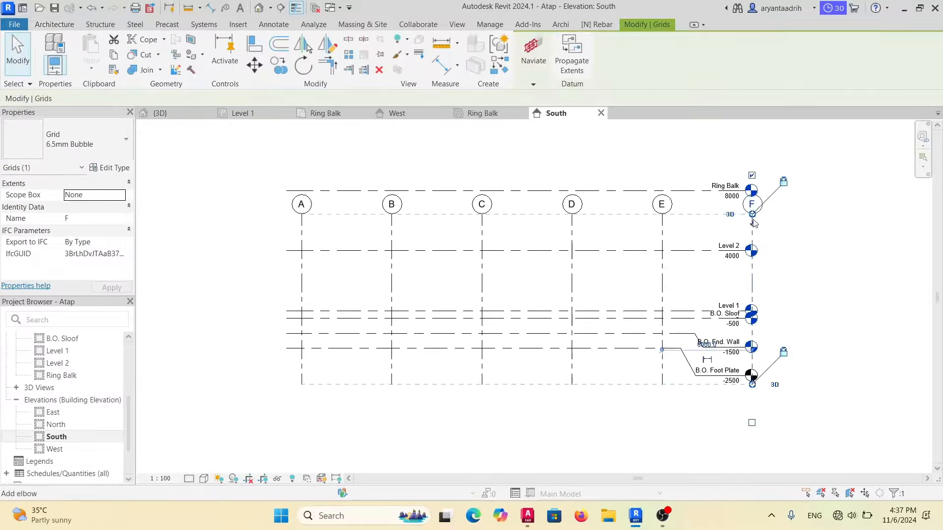
{"action": "left_click_drag", "start_coordinate": [754, 224], "coordinate": [752, 140]}
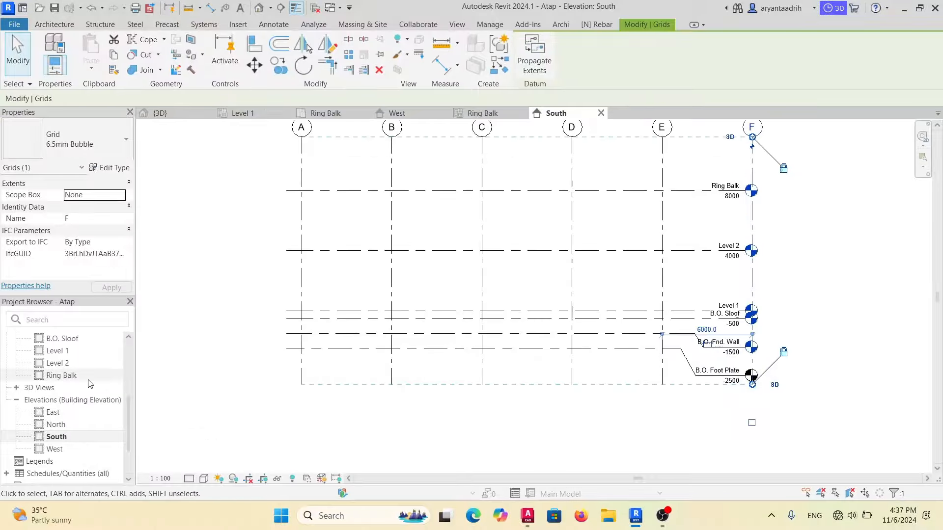
{"action": "double_click", "coordinate": [61, 375]}
{"action": "left_click", "coordinate": [730, 259]}
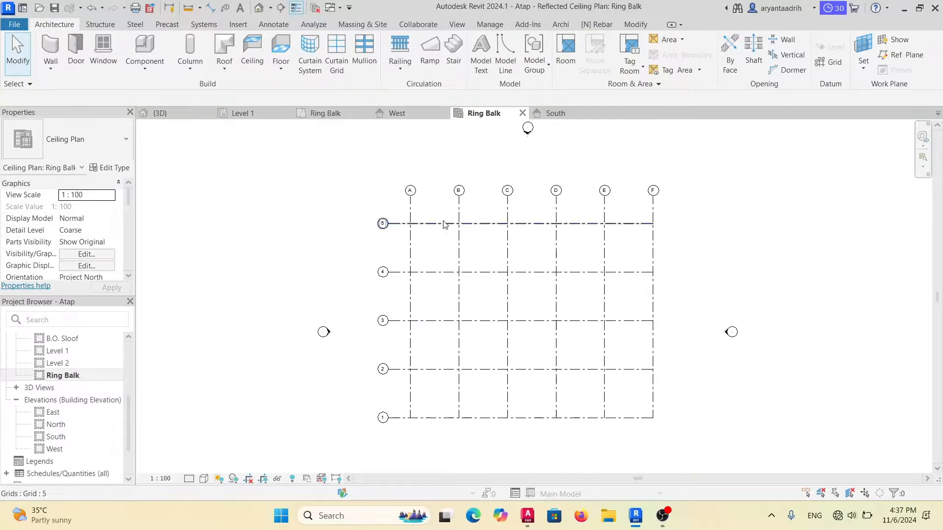
{"action": "middle_click_drag", "start_coordinate": [540, 292], "coordinate": [489, 230]}
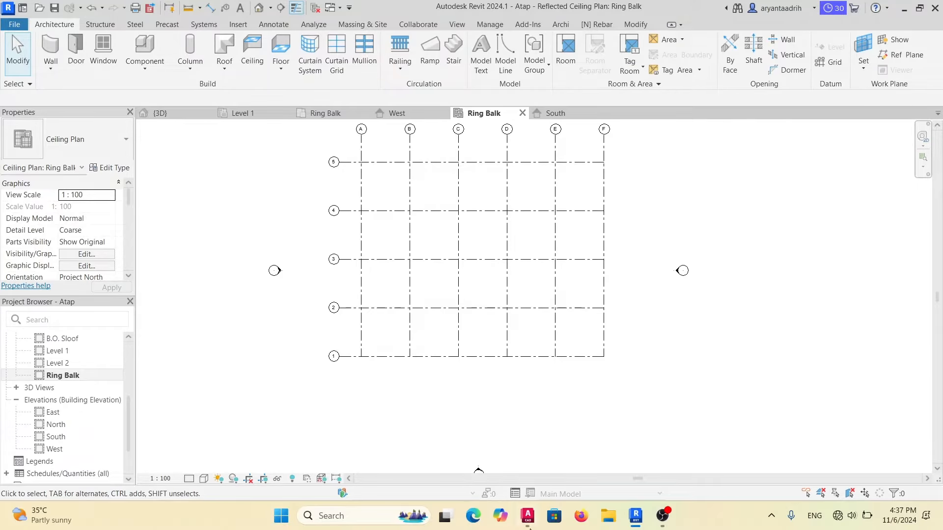
Switch to AutoCAD and compare the truss labels on the RENCANA ATAP LANTAI 2 roof plan with the SKEMA KUDA-KUDA truss schemes.
{"action": "left_click", "coordinate": [528, 526]}
{"action": "scroll", "coordinate": [515, 298], "scroll_direction": "down", "scroll_amount": 6}
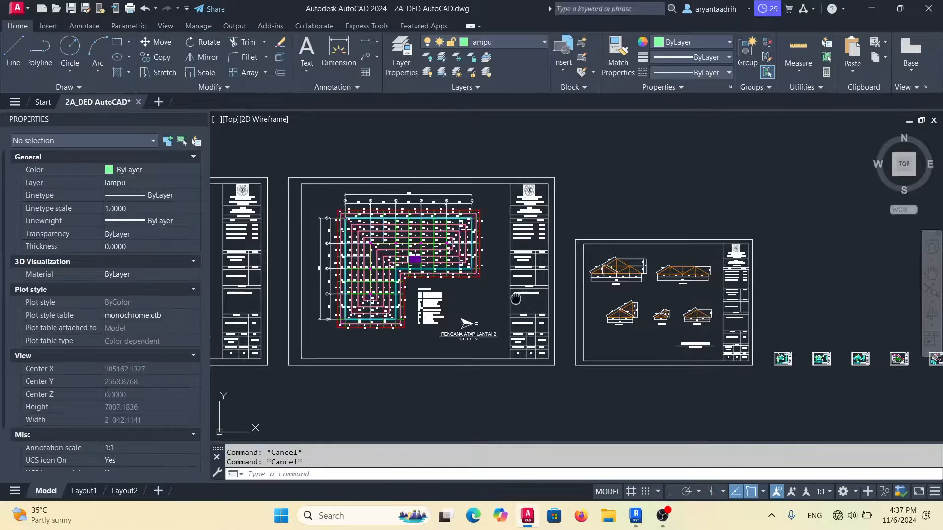
{"action": "scroll", "coordinate": [515, 298], "scroll_direction": "up", "scroll_amount": 8}
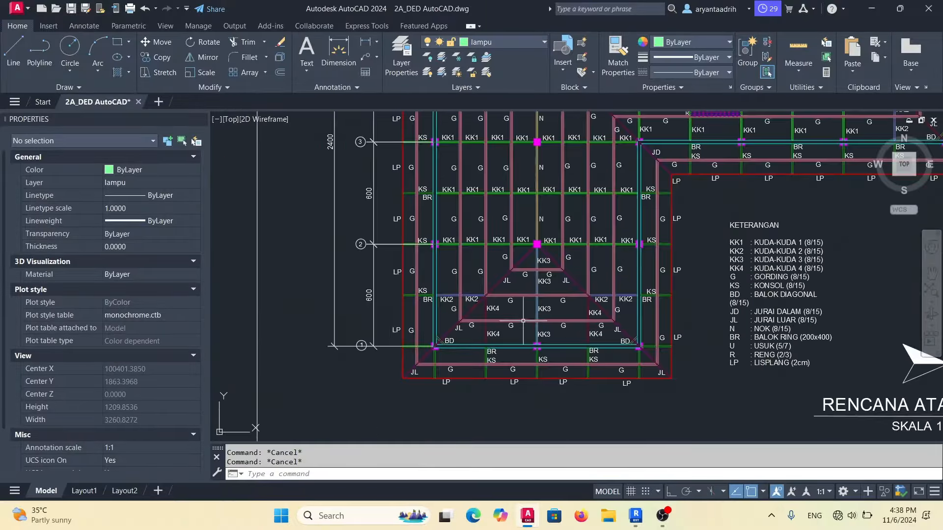
{"action": "middle_click_drag", "start_coordinate": [523, 321], "coordinate": [494, 323]}
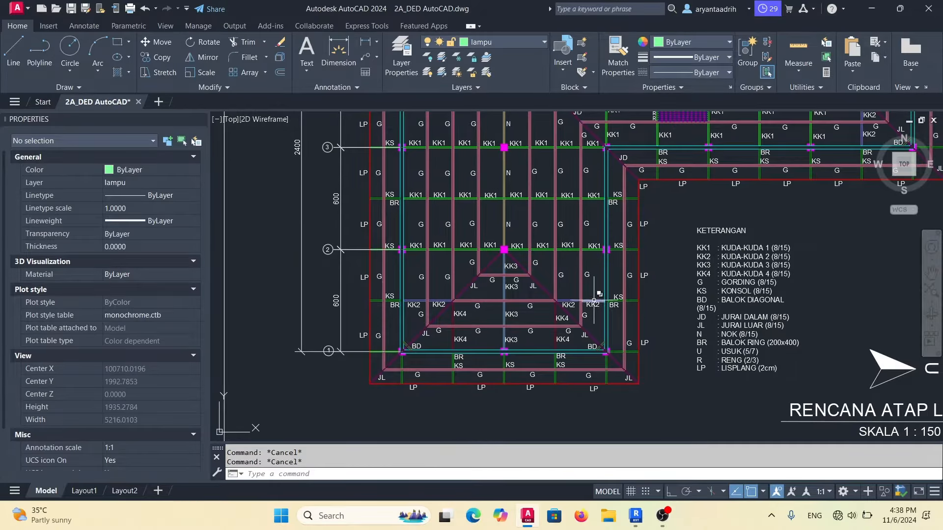
{"action": "middle_click_drag", "start_coordinate": [591, 300], "coordinate": [226, 325]}
{"action": "middle_click_drag", "start_coordinate": [692, 298], "coordinate": [609, 386]}
{"action": "middle_click_drag", "start_coordinate": [608, 311], "coordinate": [443, 331]}
{"action": "scroll", "coordinate": [412, 290], "scroll_direction": "down", "scroll_amount": 4}
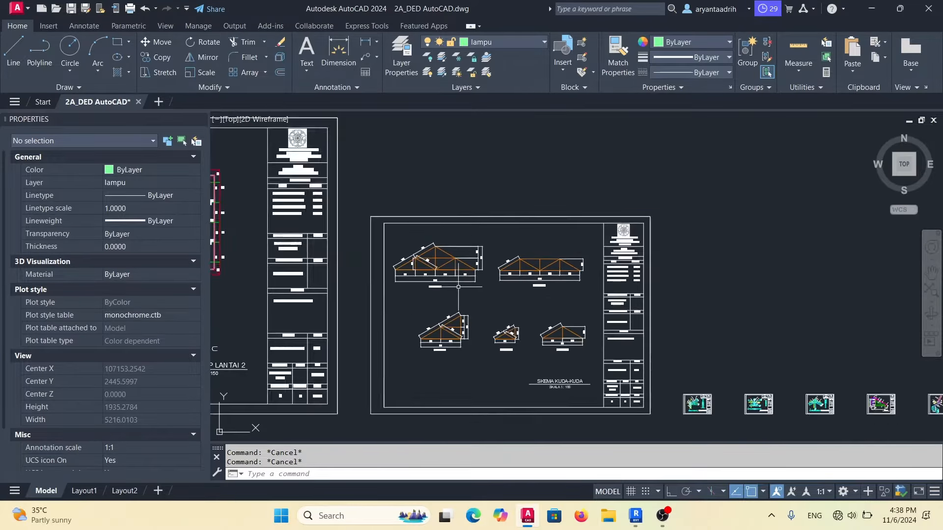
{"action": "scroll", "coordinate": [489, 302], "scroll_direction": "up", "scroll_amount": 2}
{"action": "scroll", "coordinate": [457, 329], "scroll_direction": "up", "scroll_amount": 2}
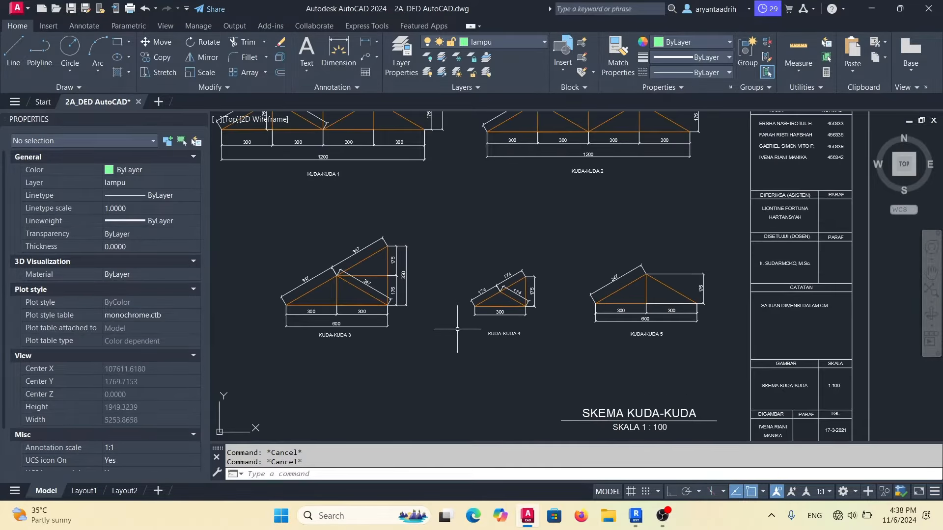
{"action": "scroll", "coordinate": [586, 345], "scroll_direction": "down", "scroll_amount": 2}
{"action": "middle_click_drag", "start_coordinate": [886, 322], "coordinate": [894, 322]}
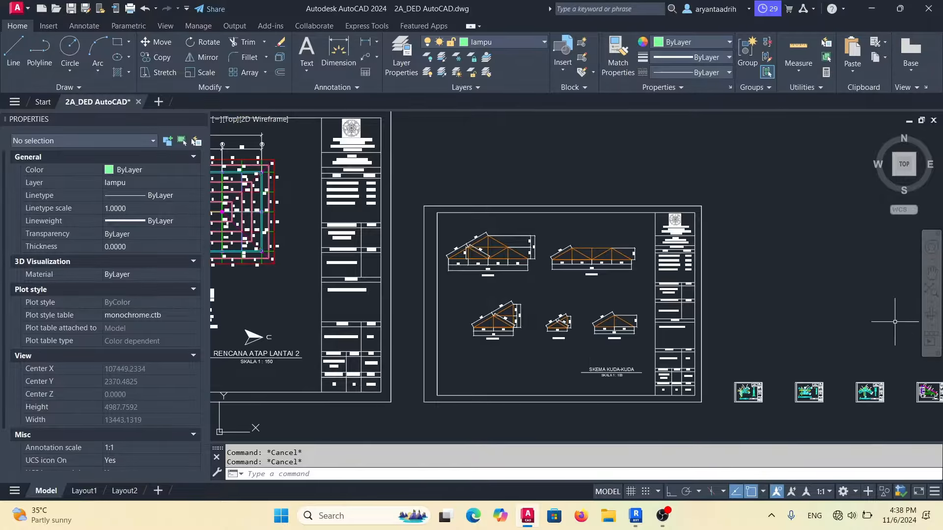
Re-examine the truss placement around grids 1 to 3 on the RENCANA ATAP LANTAI 2 plan and return to Revit.
{"action": "middle_click_drag", "start_coordinate": [380, 308], "coordinate": [571, 311]}
{"action": "mouse_move", "coordinate": [240, 290]}
{"action": "middle_mouse_down"}
{"action": "mouse_move", "coordinate": [431, 258]}
{"action": "mouse_move", "coordinate": [428, 290]}
{"action": "middle_mouse_up"}
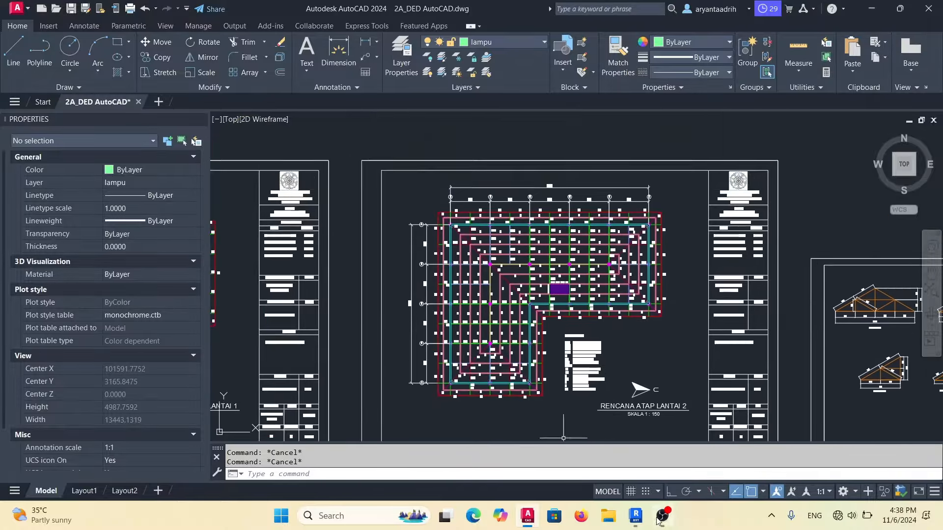
{"action": "key", "text": "alt+Tab"}
{"action": "left_click", "coordinate": [528, 515]}
{"action": "scroll", "coordinate": [483, 362], "scroll_direction": "up", "scroll_amount": 2}
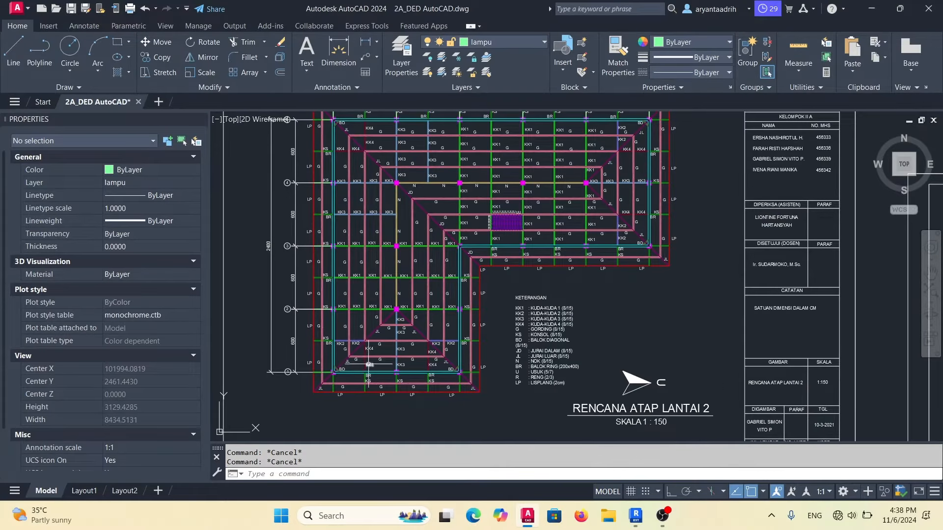
{"action": "scroll", "coordinate": [353, 339], "scroll_direction": "up", "scroll_amount": 2}
{"action": "middle_click_drag", "start_coordinate": [354, 339], "coordinate": [351, 336]}
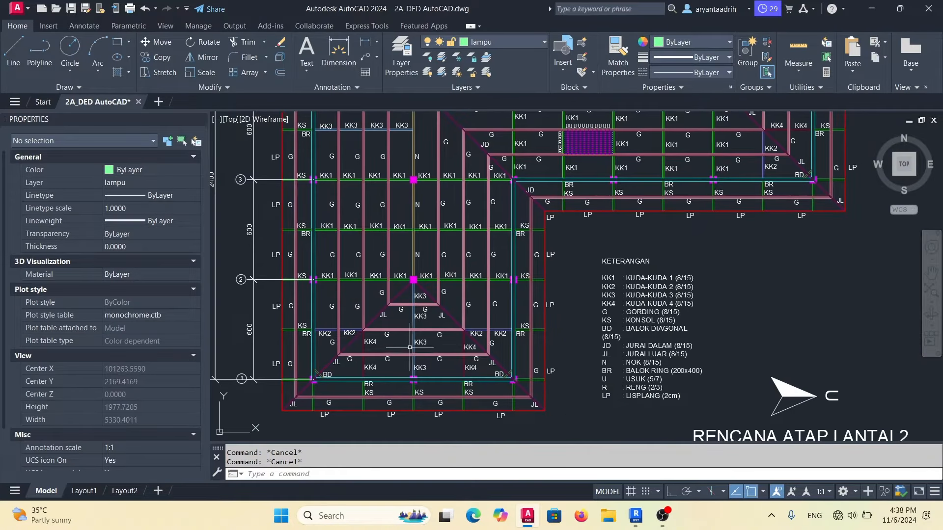
{"action": "middle_click_drag", "start_coordinate": [426, 305], "coordinate": [428, 299]}
{"action": "left_click", "coordinate": [644, 517]}
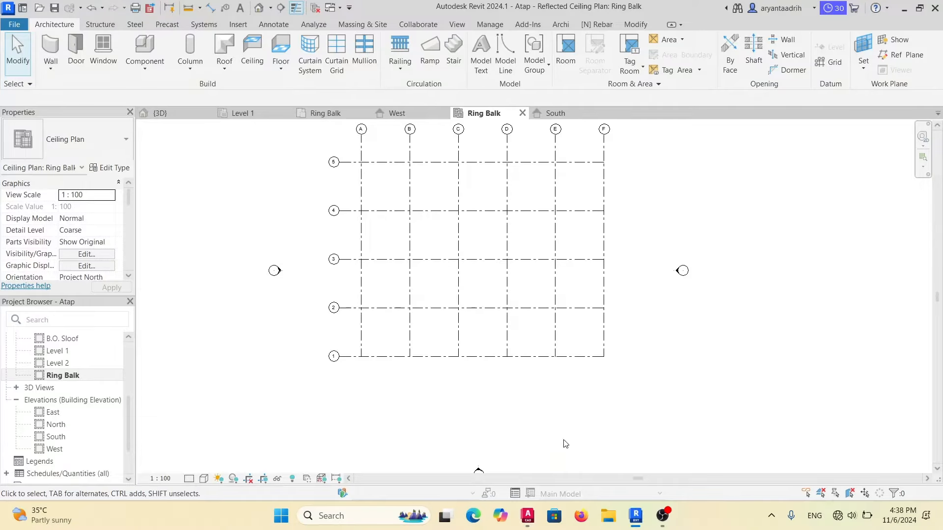
Load the truss families KK1s, KK2, KK3, KK4 and KK5 from the Trusses folder inside Documents > Revit.
{"action": "left_click", "coordinate": [238, 25]}
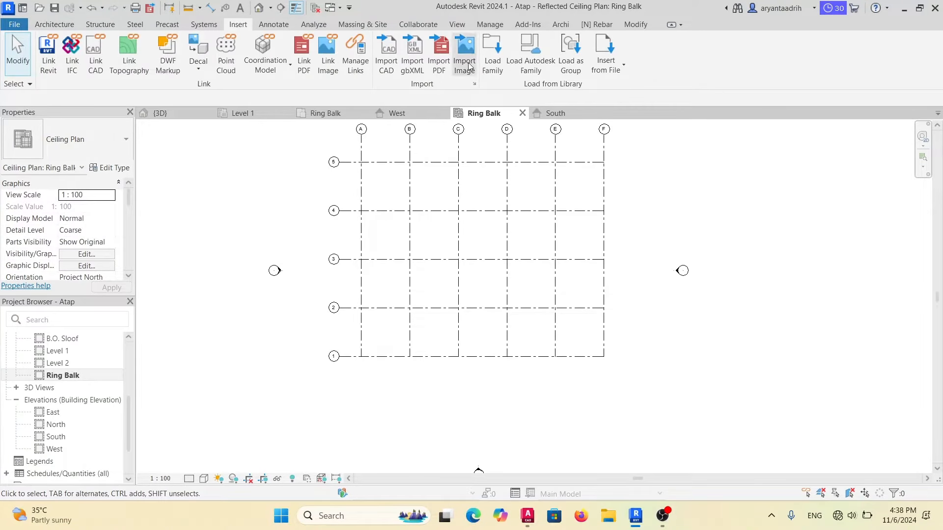
{"action": "left_click", "coordinate": [488, 71]}
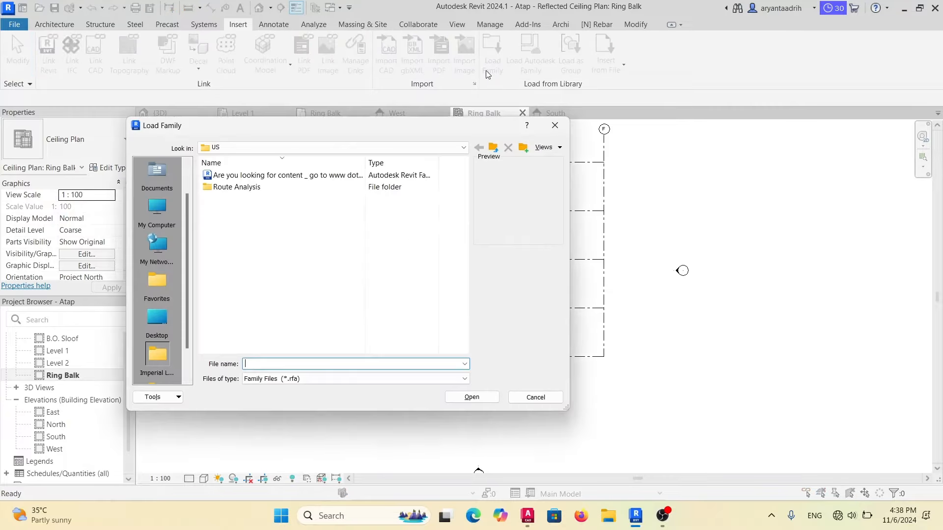
{"action": "left_click", "coordinate": [490, 152]}
{"action": "left_click", "coordinate": [490, 152]}
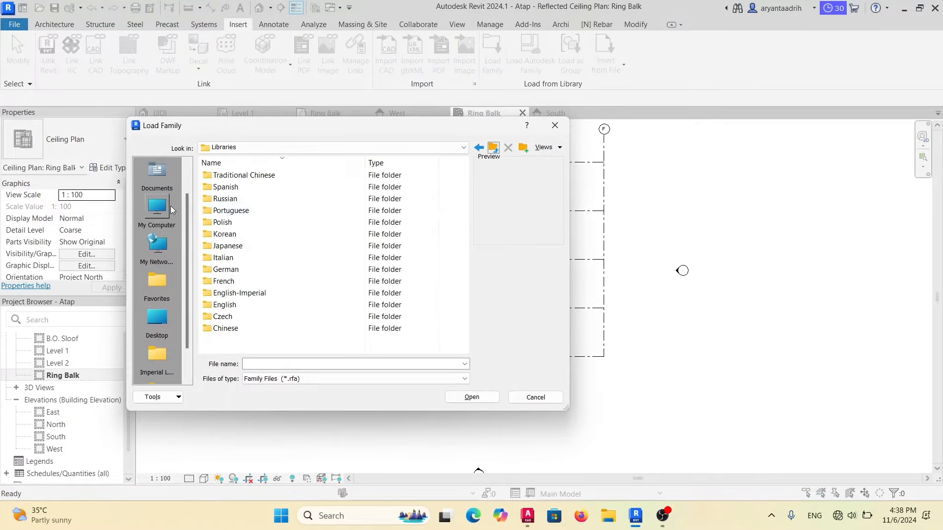
{"action": "left_click", "coordinate": [157, 173]}
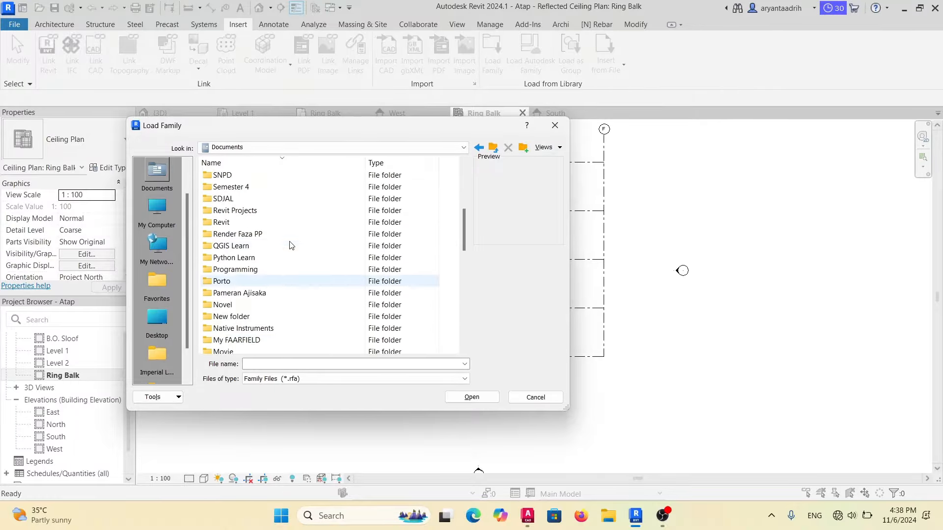
{"action": "double_click", "coordinate": [281, 224]}
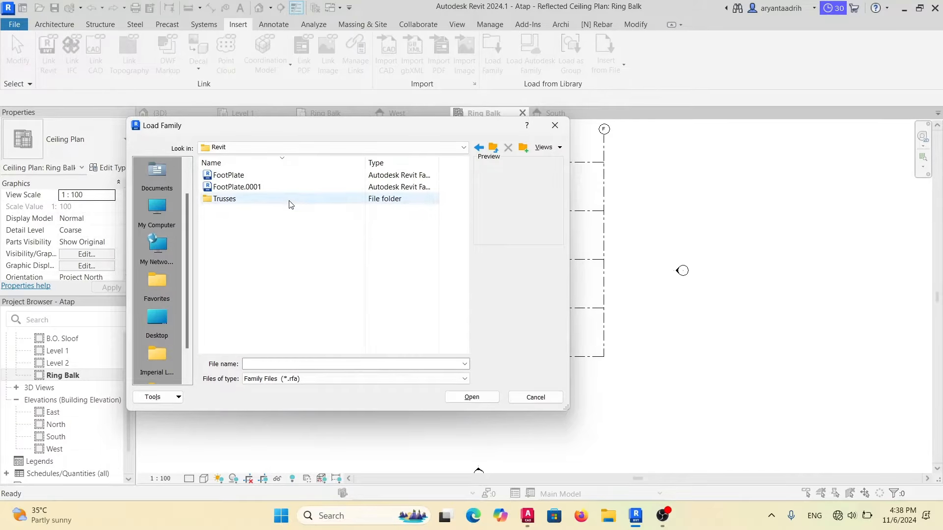
{"action": "double_click", "coordinate": [291, 200]}
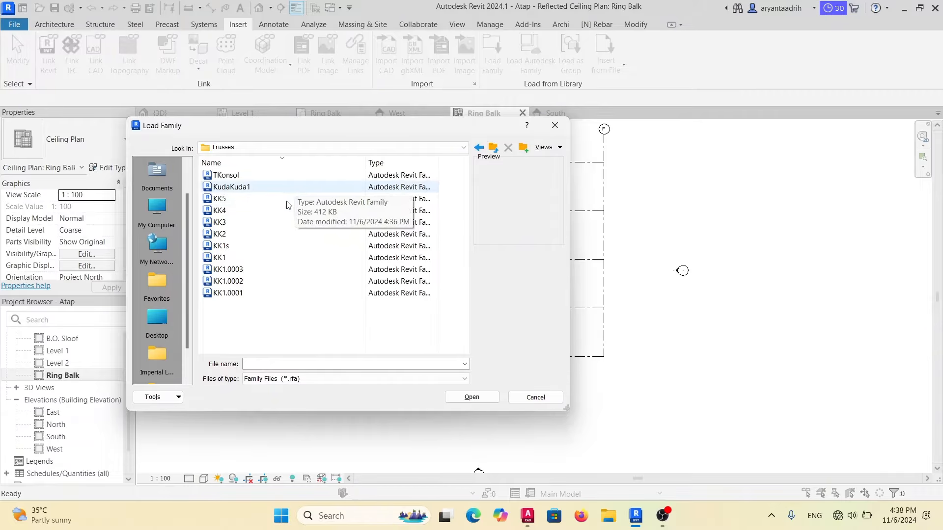
{"action": "left_click_drag", "start_coordinate": [276, 245], "coordinate": [288, 202]}
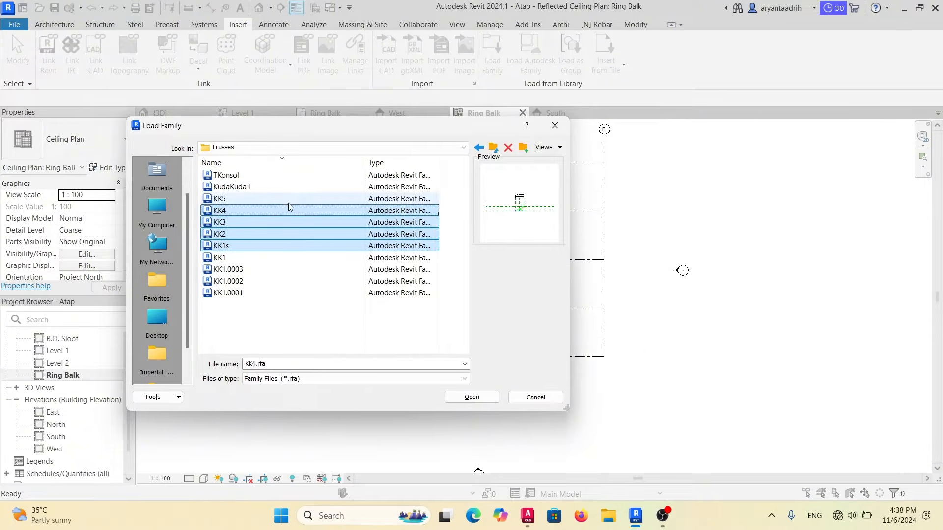
{"action": "left_click", "coordinate": [461, 398]}
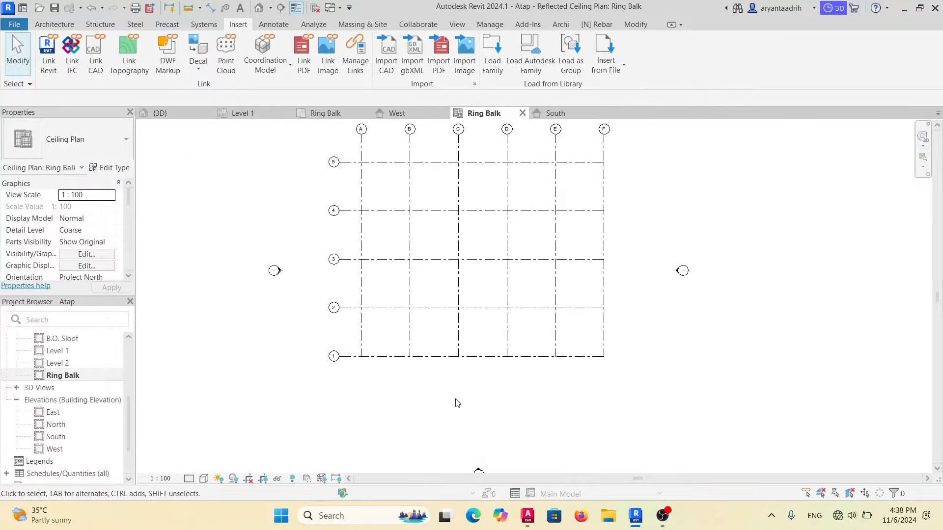
Load the family range KK1 through KK5 from the Trusses folder so that KK1 is included.
{"action": "left_click", "coordinate": [492, 54]}
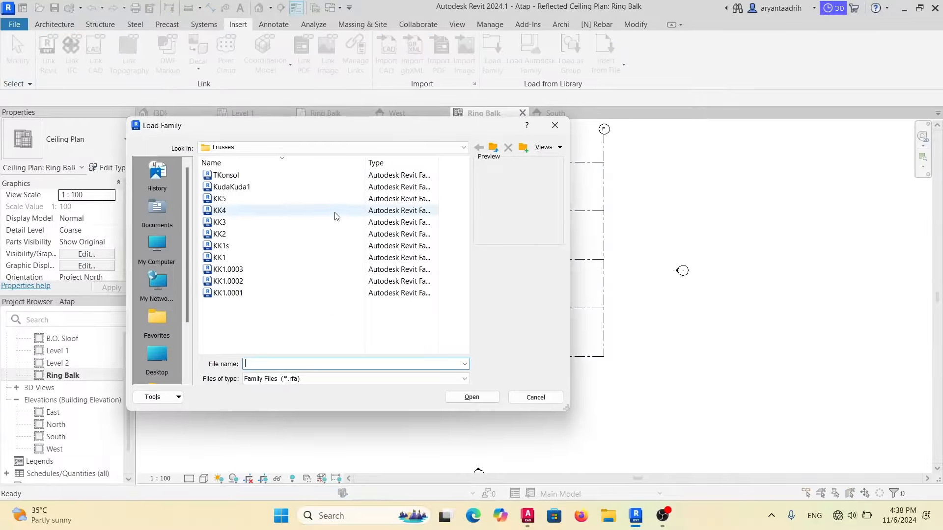
{"action": "left_click", "coordinate": [315, 257]}
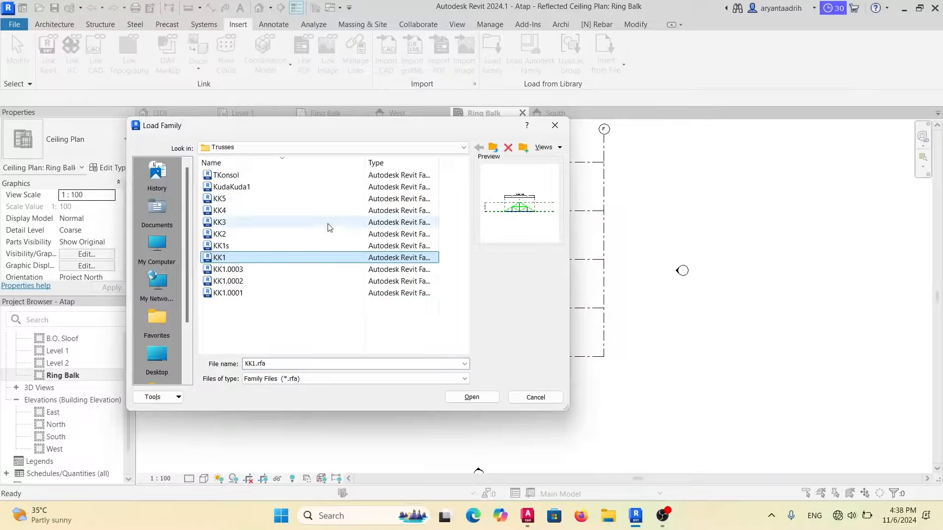
{"action": "left_click", "coordinate": [335, 199], "text": "shift"}
{"action": "left_click", "coordinate": [472, 397]}
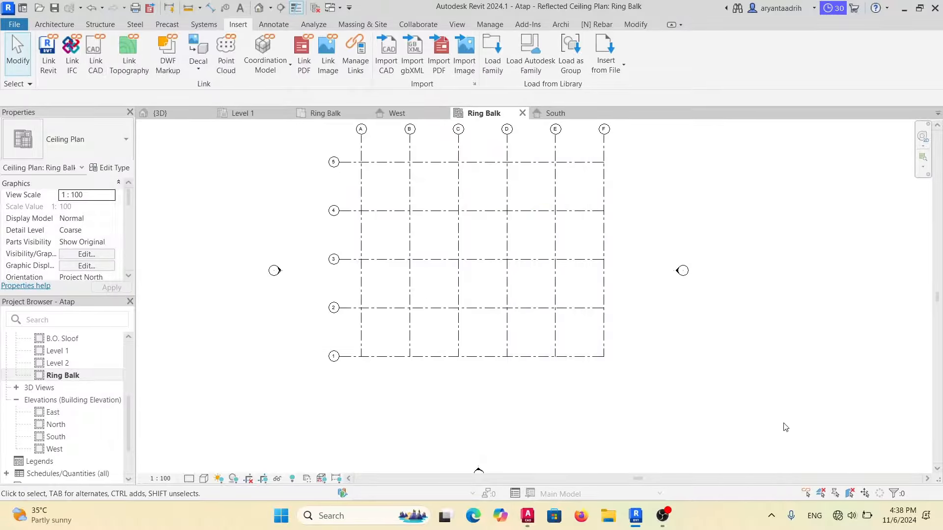
{"action": "left_click", "coordinate": [94, 25]}
{"action": "left_click", "coordinate": [153, 54]}
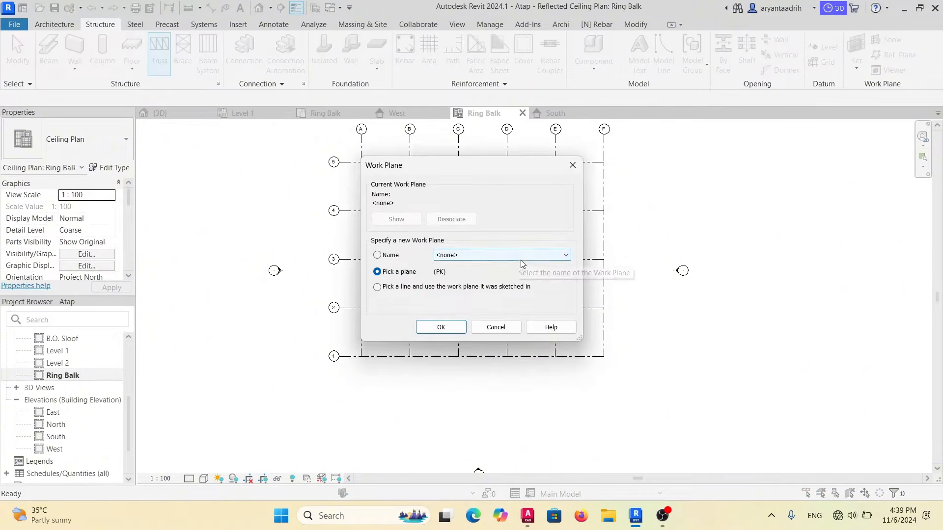
{"action": "left_click", "coordinate": [496, 327]}
Open the Ring Balk floor plan in place of the Ring Balk ceiling plan.
{"action": "scroll", "coordinate": [50, 451], "scroll_direction": "up", "scroll_amount": 5}
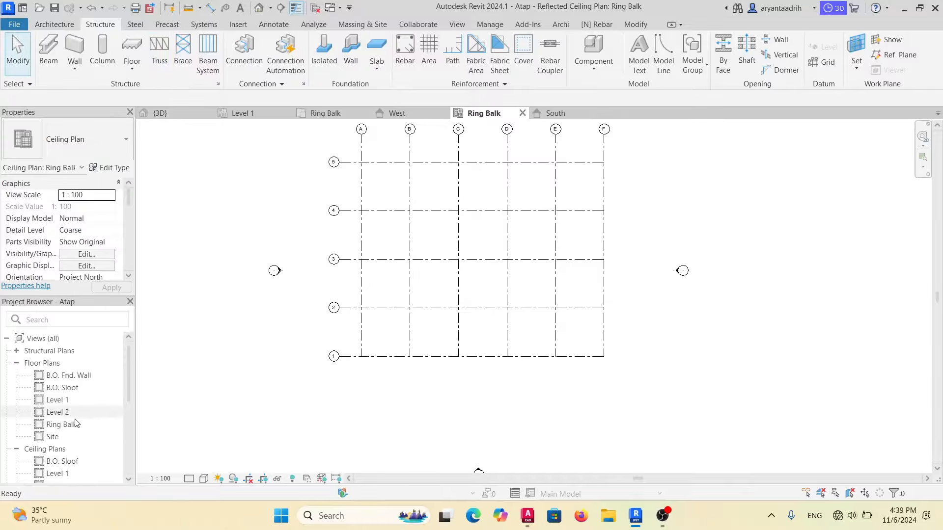
{"action": "double_click", "coordinate": [68, 425]}
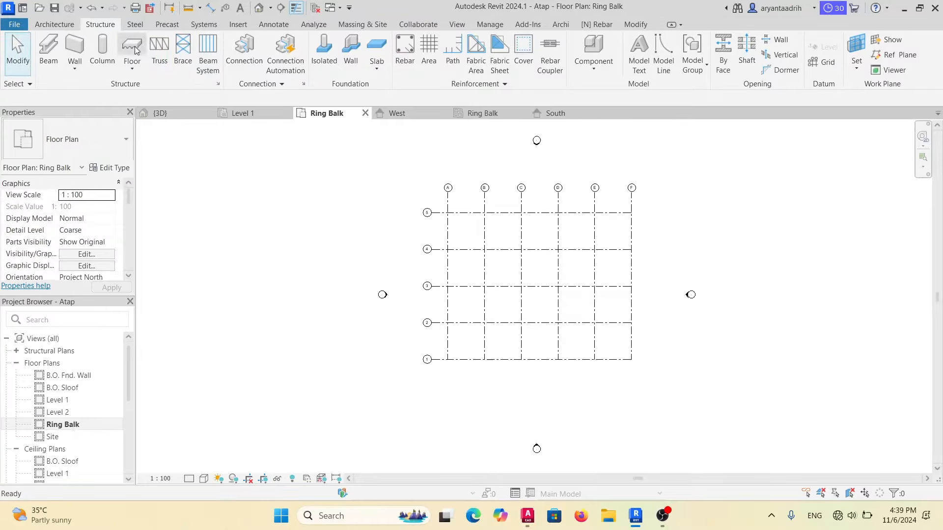
Examine the KK2, KK3 and KK4 truss positions between grids 1 and 2 on the AutoCAD roof plan and return to Revit.
{"action": "left_click", "coordinate": [156, 55]}
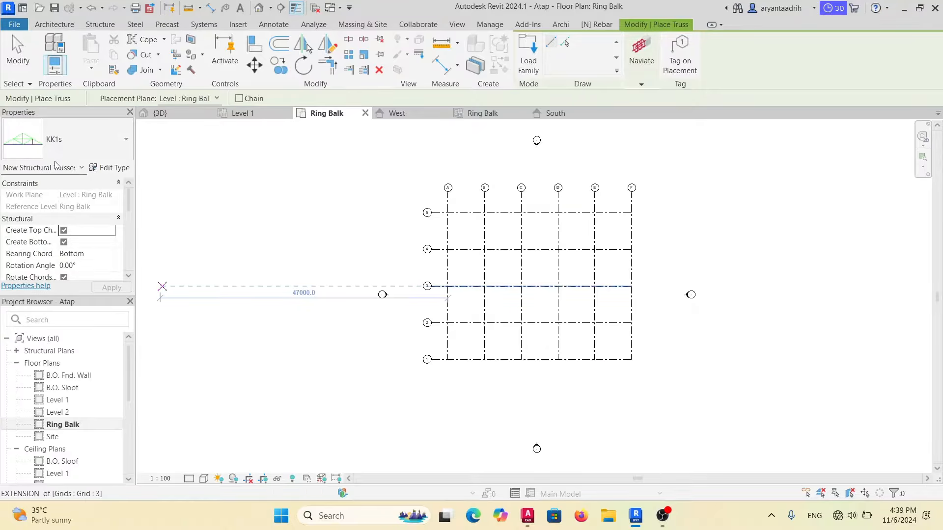
{"action": "scroll", "coordinate": [600, 404], "scroll_direction": "up", "scroll_amount": 1}
{"action": "middle_click_drag", "start_coordinate": [491, 314], "coordinate": [444, 351]}
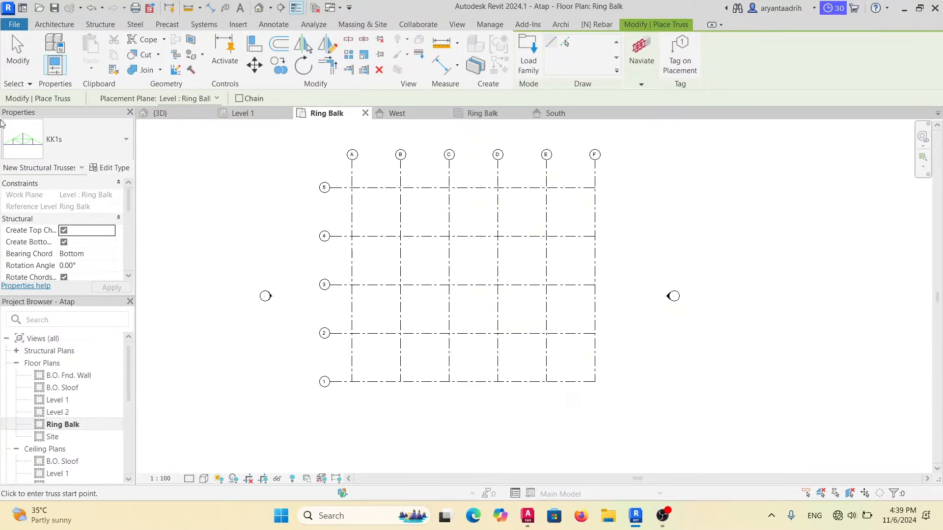
{"action": "left_click", "coordinate": [540, 513]}
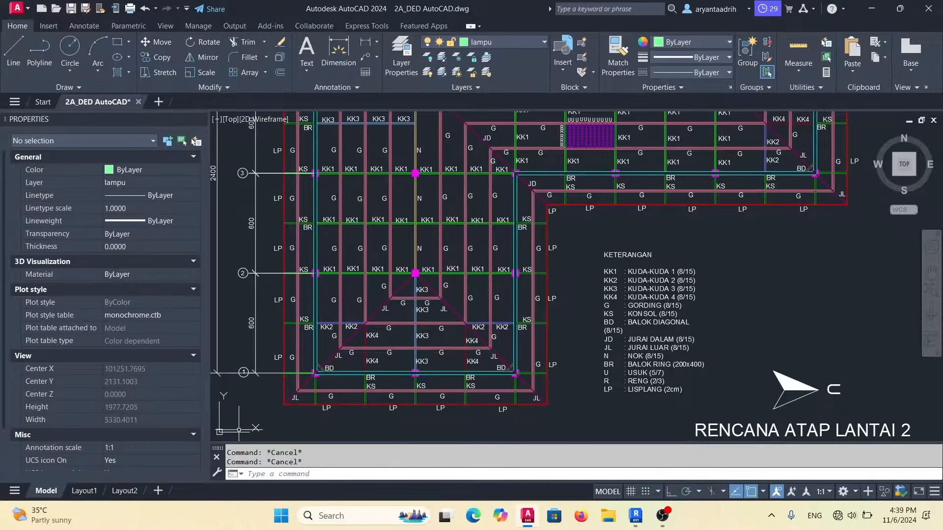
{"action": "scroll", "coordinate": [413, 374], "scroll_direction": "up", "scroll_amount": 4}
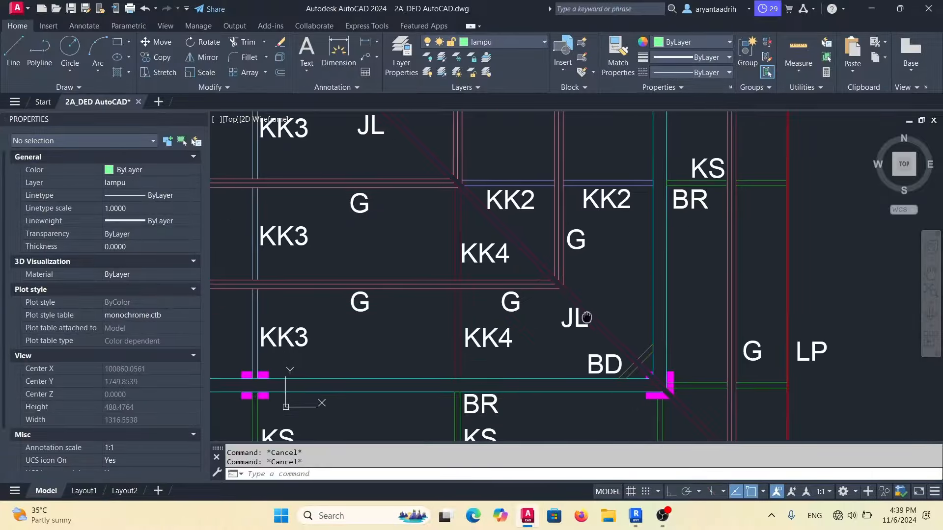
{"action": "scroll", "coordinate": [468, 297], "scroll_direction": "down", "scroll_amount": 2}
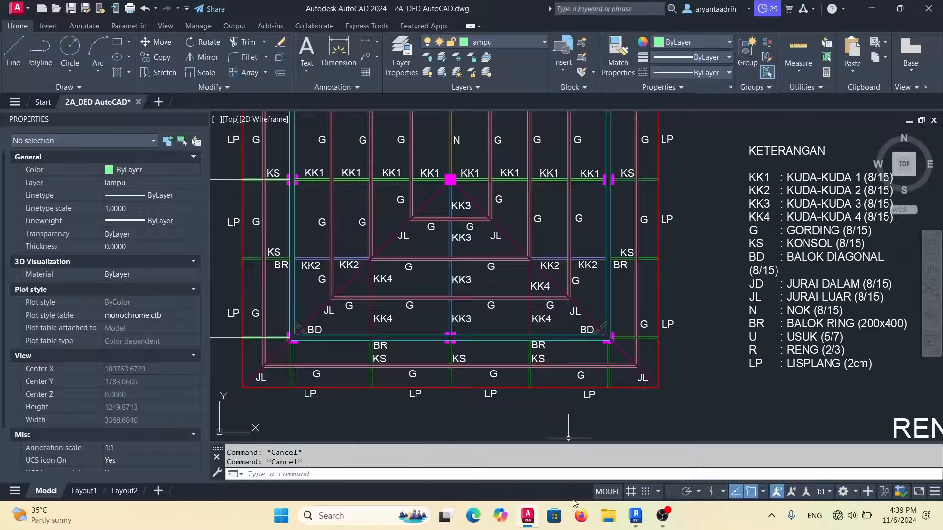
{"action": "left_click", "coordinate": [635, 516]}
{"action": "key", "text": "Escape"}
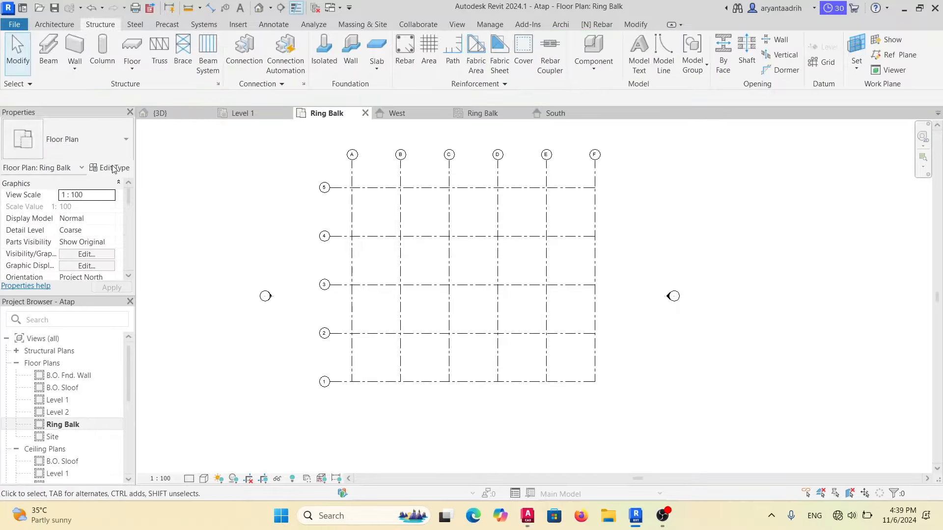
Try placing a KK3 truss along grid B from grid 1 to about halfway toward grid 2.
{"action": "left_click", "coordinate": [164, 57]}
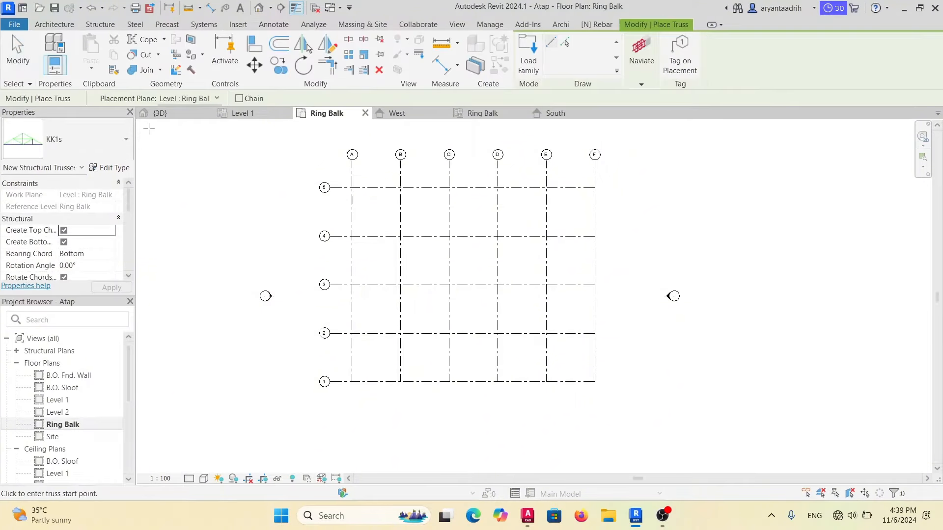
{"action": "left_click", "coordinate": [112, 146]}
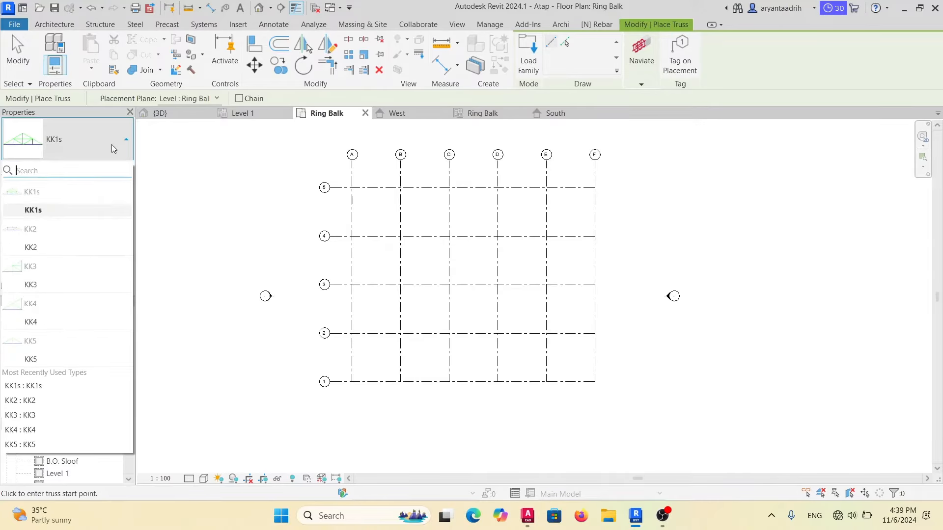
{"action": "left_click", "coordinate": [101, 285]}
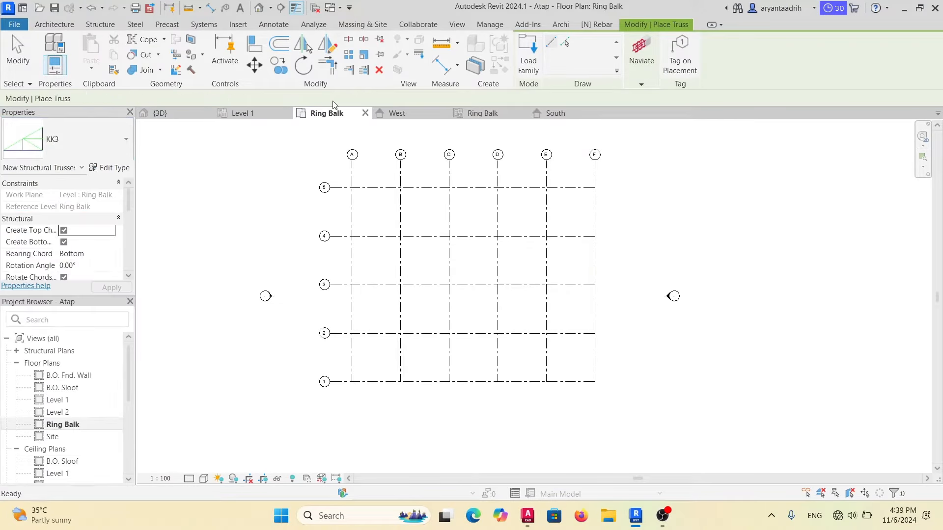
{"action": "scroll", "coordinate": [410, 409], "scroll_direction": "up", "scroll_amount": 2}
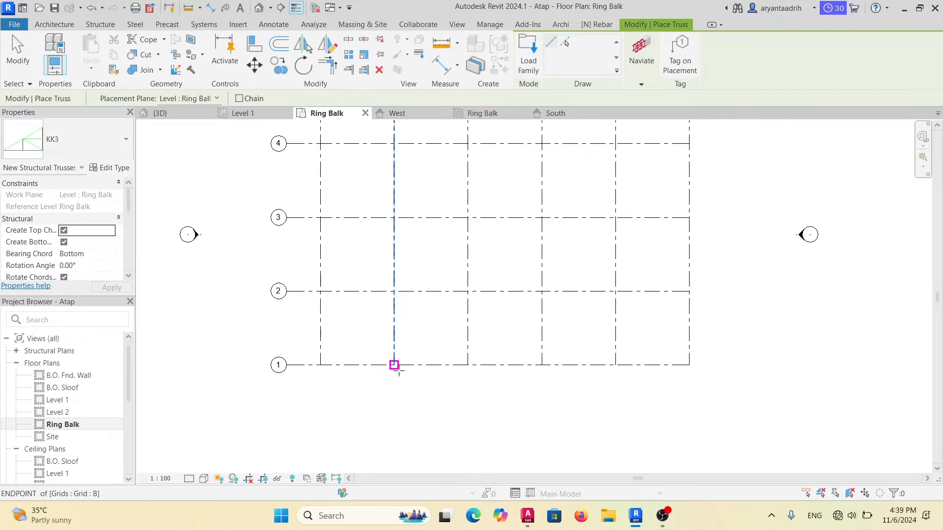
{"action": "left_click", "coordinate": [393, 364]}
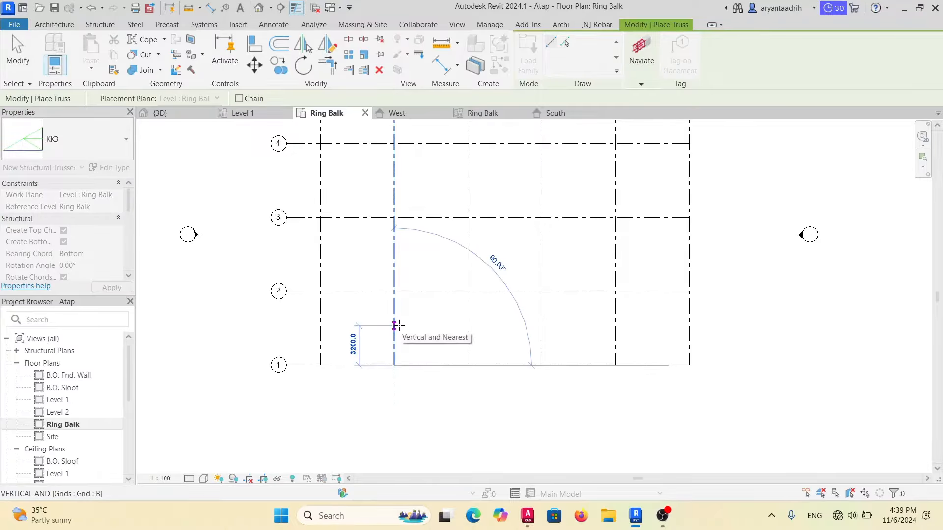
{"action": "left_click", "coordinate": [394, 329]}
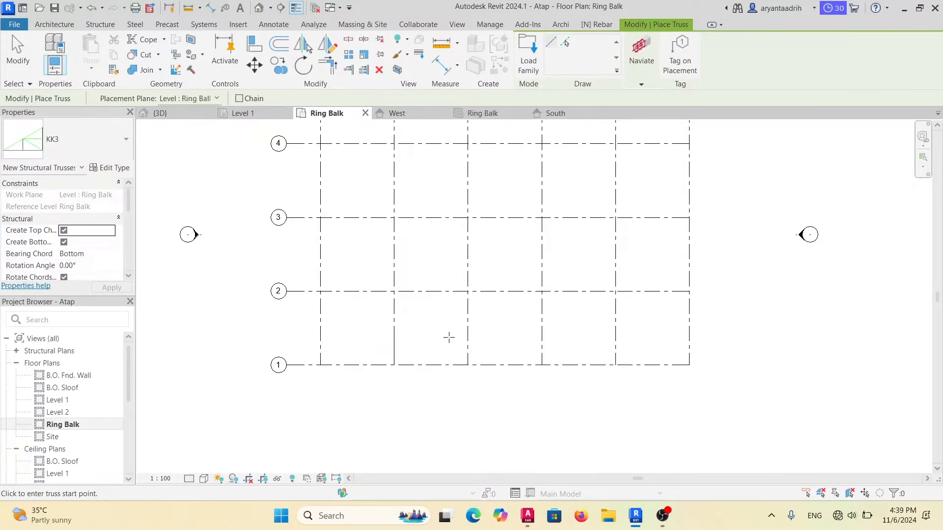
Check the KK3 extent on the AutoCAD roof plan and place a KK3 truss along grid B from grid 1 to grid 2.
{"action": "left_click", "coordinate": [527, 516]}
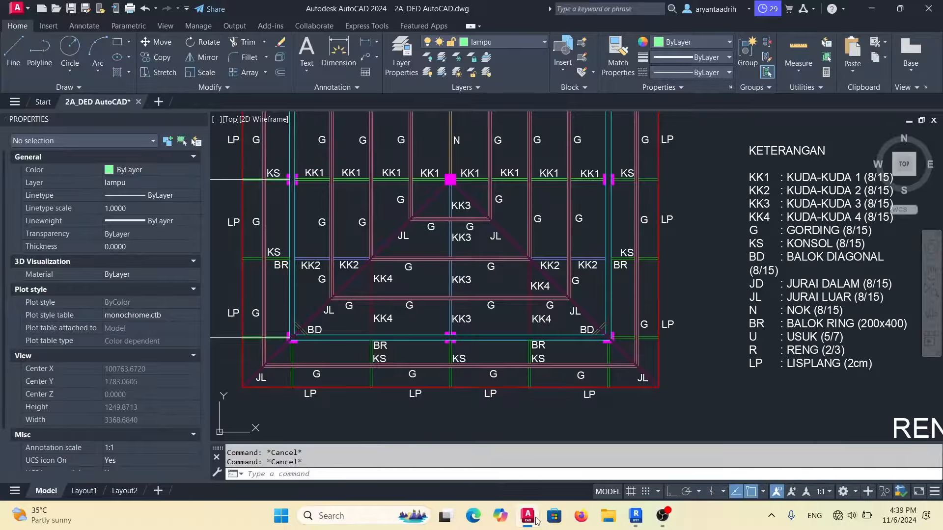
{"action": "left_click", "coordinate": [535, 519]}
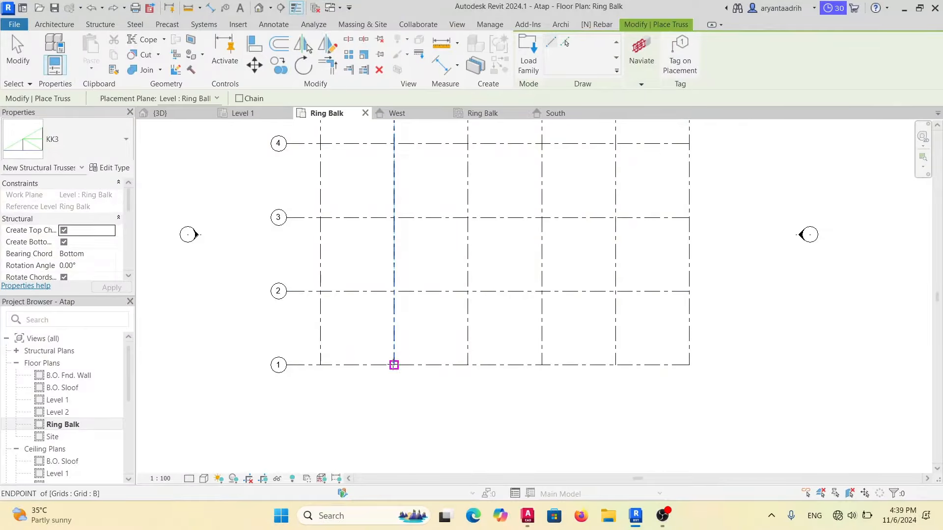
{"action": "left_click", "coordinate": [394, 365]}
{"action": "left_click", "coordinate": [393, 291]}
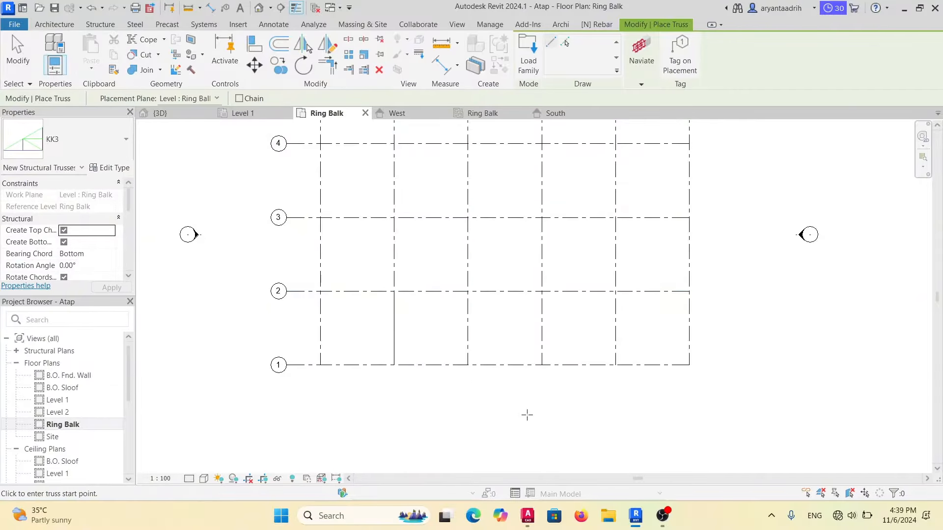
Place two KK4 trusses from grid 1 halfway toward grid 2, one midway between grids A and B, one midway between B and C.
{"action": "left_click", "coordinate": [533, 514]}
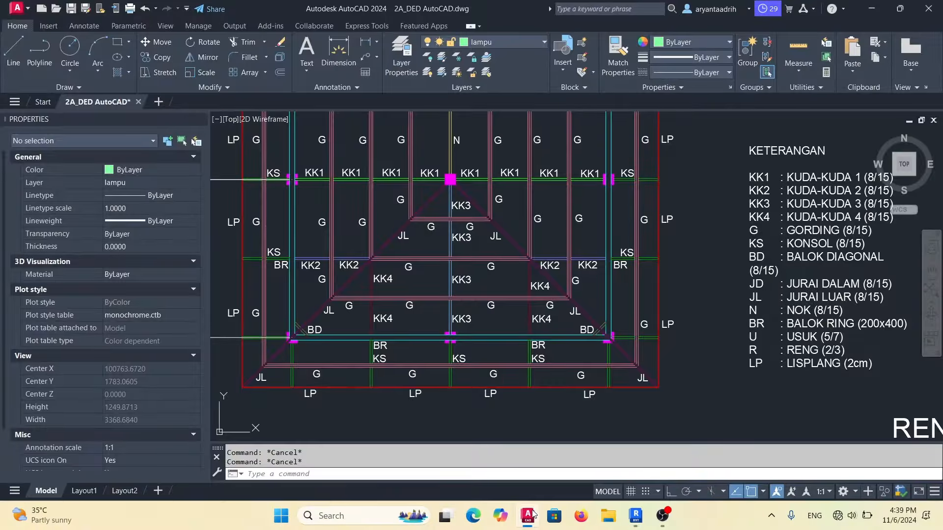
{"action": "left_click", "coordinate": [534, 514]}
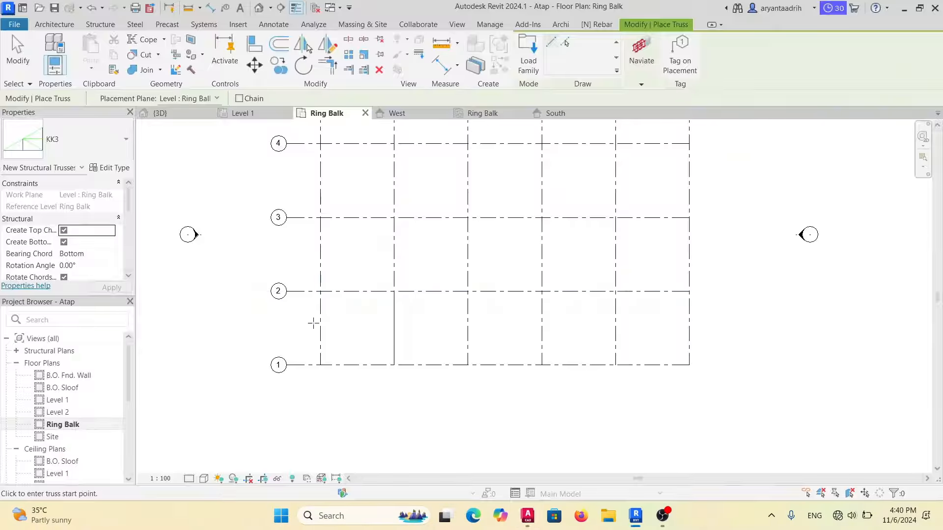
{"action": "left_click", "coordinate": [91, 143]}
{"action": "left_click", "coordinate": [74, 320]}
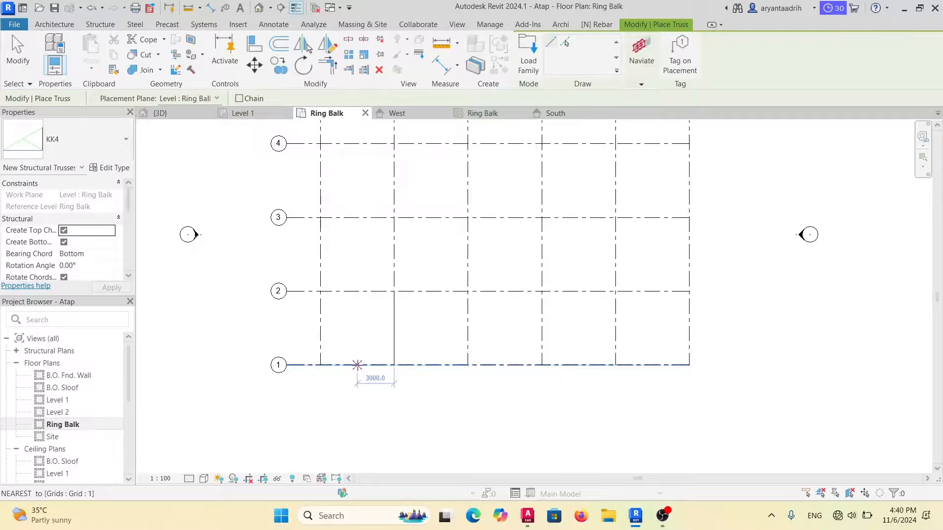
{"action": "left_click", "coordinate": [358, 364]}
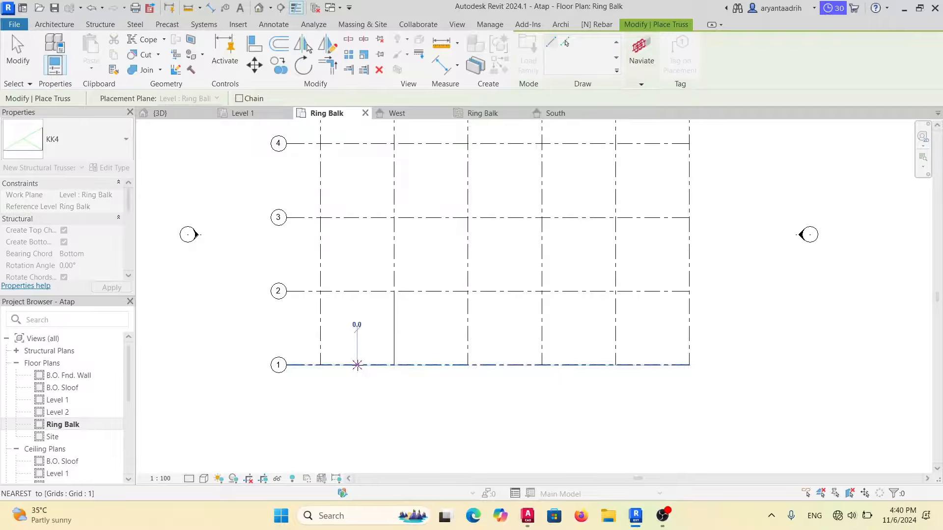
{"action": "left_click", "coordinate": [358, 328]}
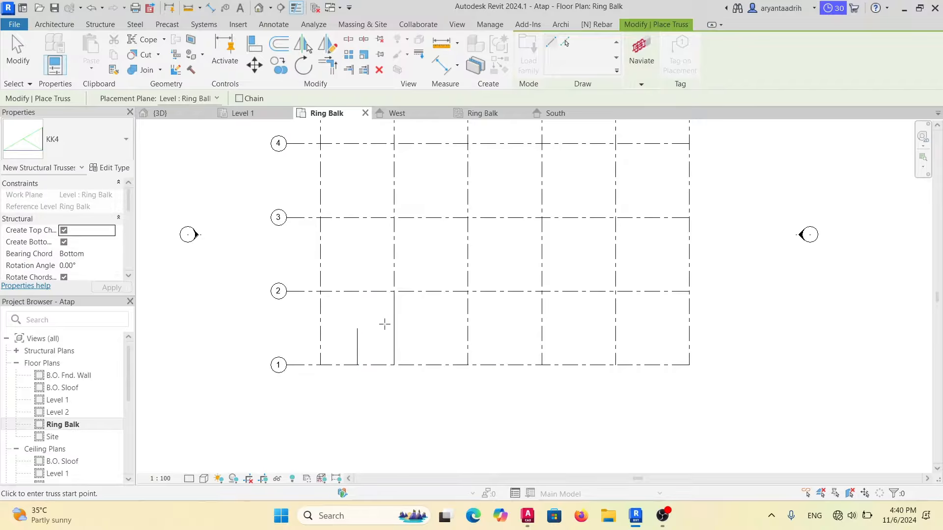
{"action": "left_click", "coordinate": [431, 364]}
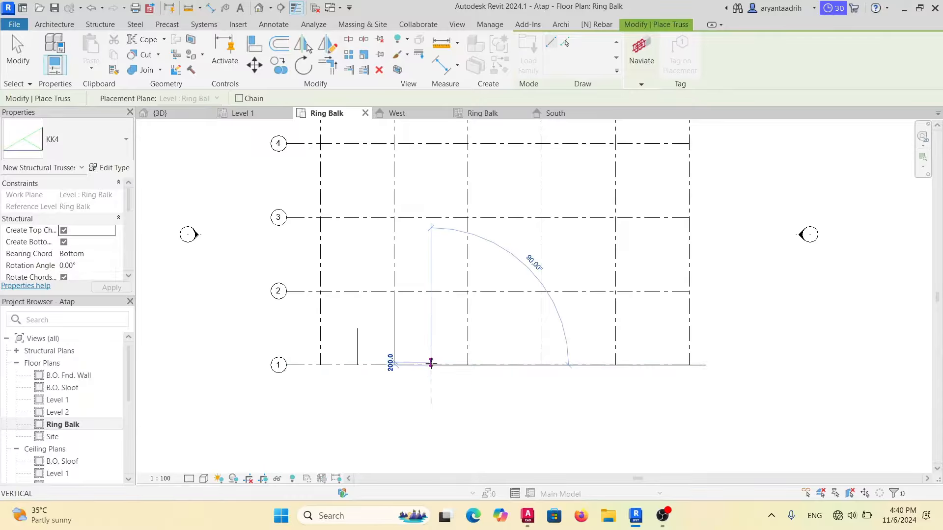
{"action": "left_click", "coordinate": [431, 328]}
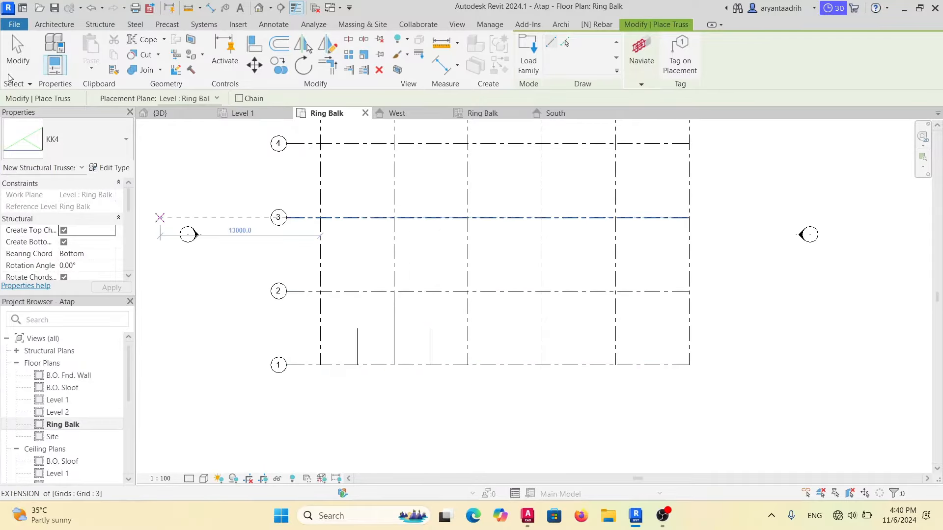
Place a KK2 truss along grid 2 from grid A to grid C and end truss placement.
{"action": "left_click", "coordinate": [79, 129]}
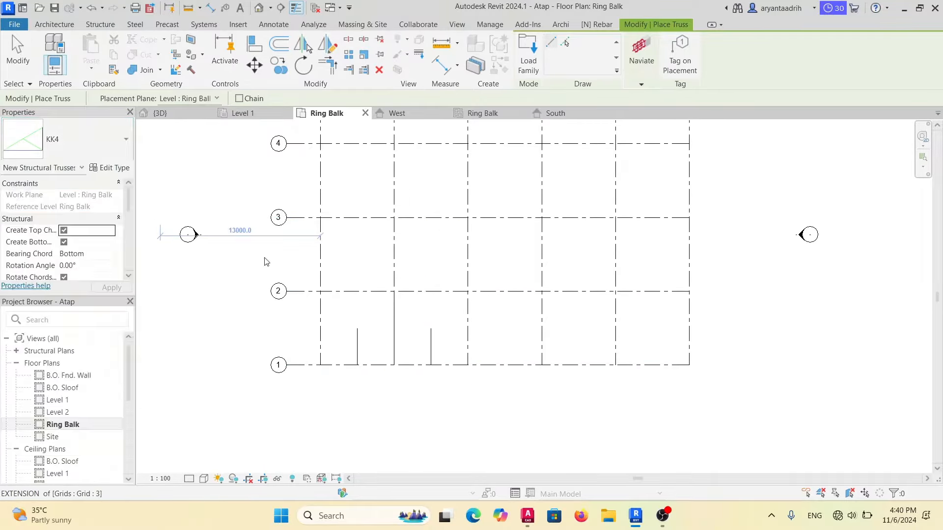
{"action": "left_click", "coordinate": [83, 248]}
{"action": "left_click", "coordinate": [320, 291]}
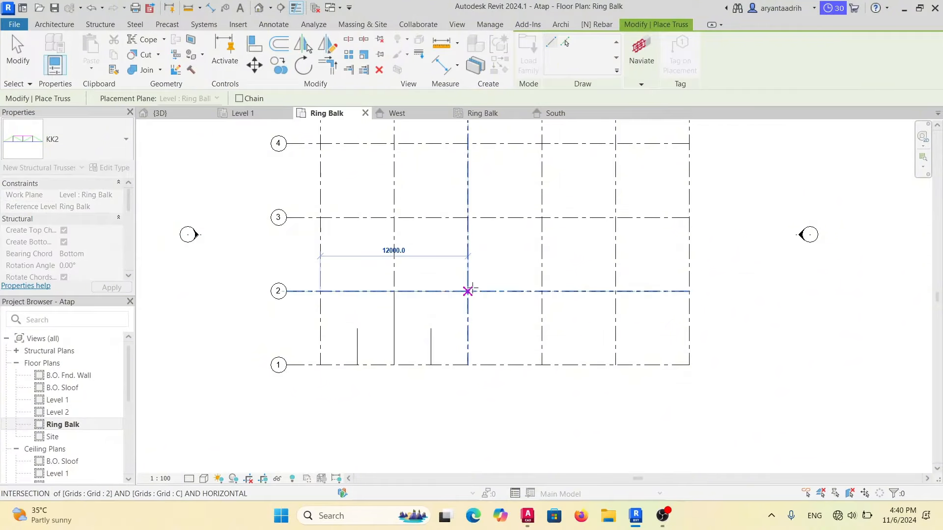
{"action": "left_click", "coordinate": [467, 291]}
{"action": "key", "text": "Escape"}
{"action": "key", "text": "Escape"}
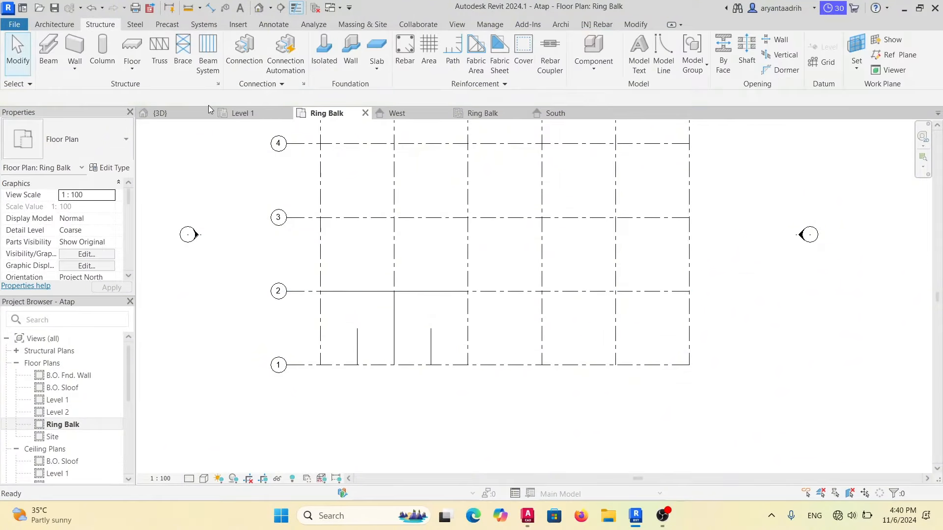
Inspect the placed trusses in the 3D view and compare them with the AutoCAD roof plan.
{"action": "left_click", "coordinate": [184, 116]}
{"action": "scroll", "coordinate": [432, 224], "scroll_direction": "up", "scroll_amount": 3}
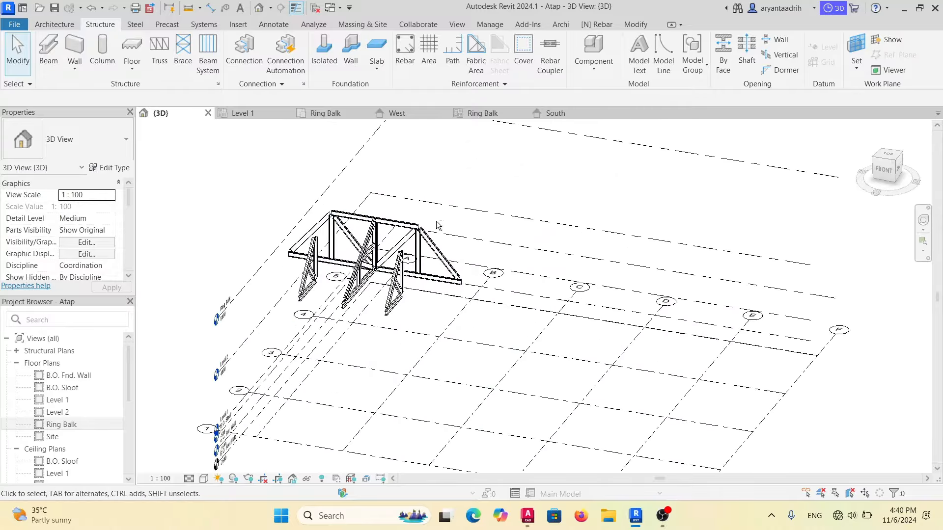
{"action": "mouse_move", "coordinate": [438, 223]}
{"action": "middle_mouse_down", "text": "shift"}
{"action": "mouse_move", "coordinate": [351, 217]}
{"action": "mouse_move", "coordinate": [532, 207]}
{"action": "middle_mouse_up", "text": "shift"}
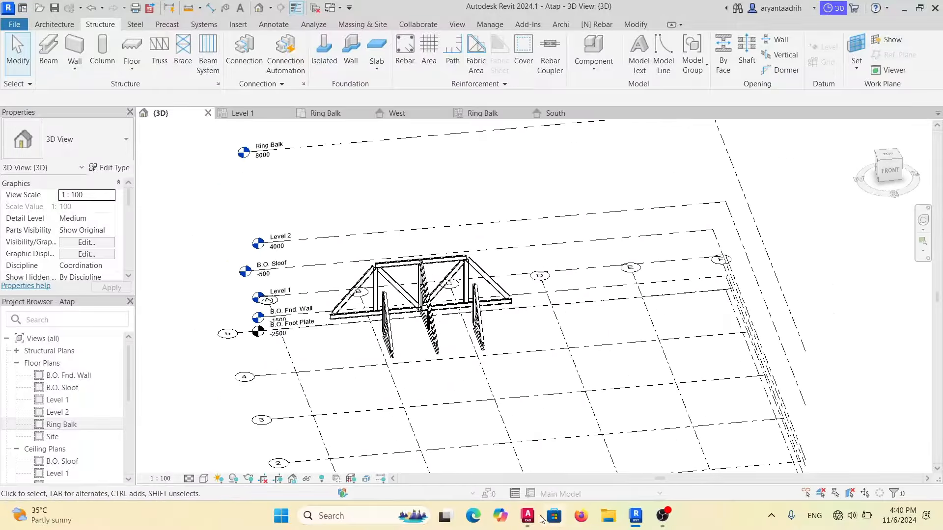
{"action": "left_click", "coordinate": [527, 515]}
{"action": "left_click", "coordinate": [529, 515]}
{"action": "left_click", "coordinate": [528, 515]}
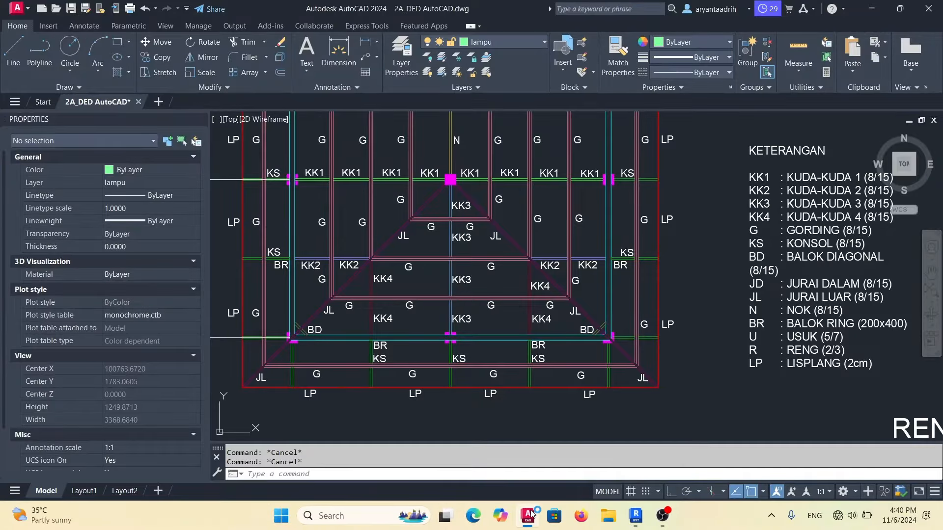
{"action": "left_click", "coordinate": [529, 515]}
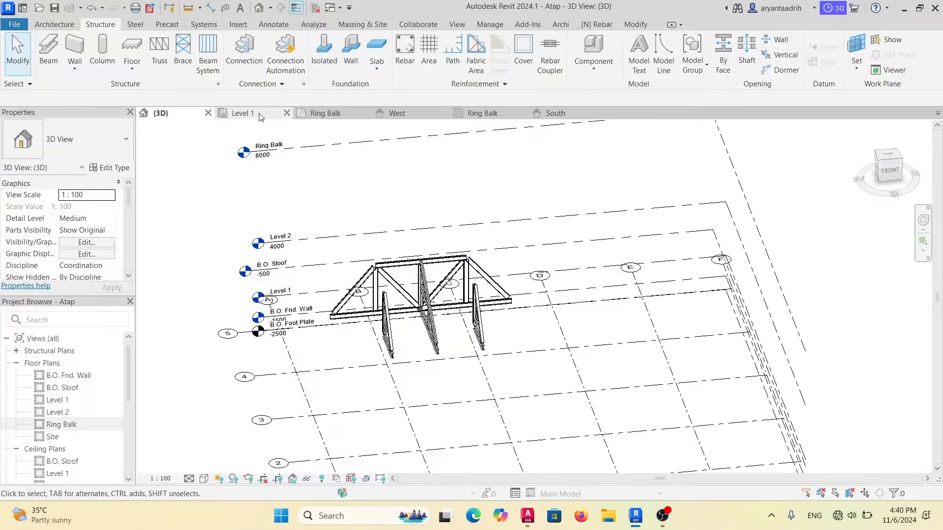
Recheck the roof plan and delete the KK2 truss on grid 2 and the KK3 truss on grid B from the Ring Balk floor plan.
{"action": "left_click", "coordinate": [325, 114]}
{"action": "left_click", "coordinate": [526, 517]}
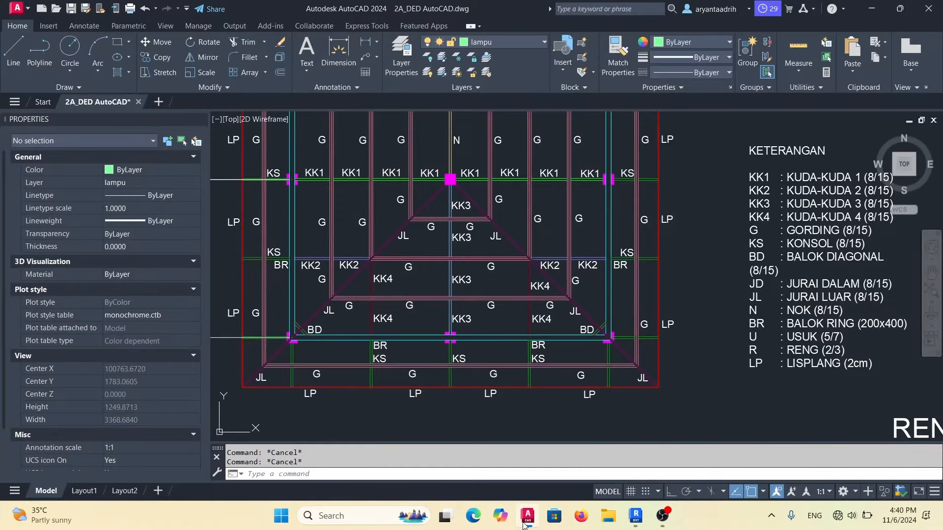
{"action": "left_click", "coordinate": [526, 521]}
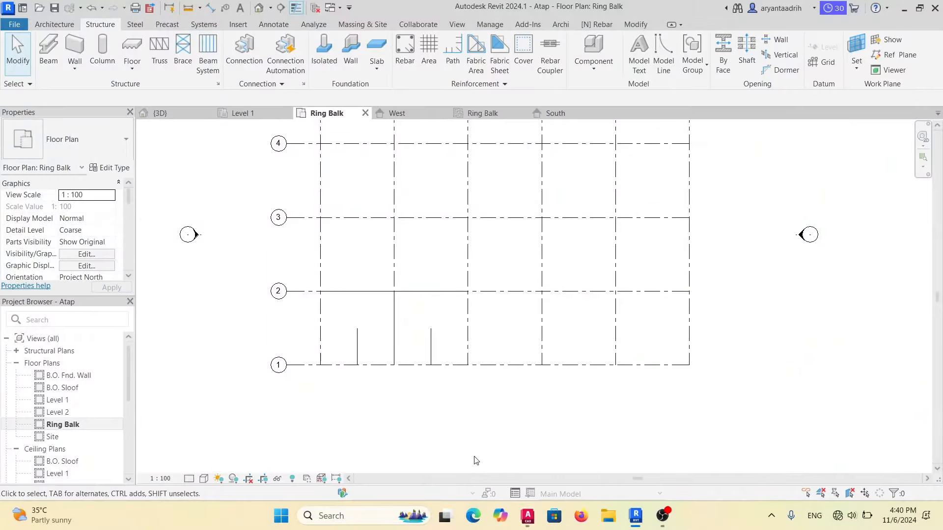
{"action": "left_click", "coordinate": [406, 293]}
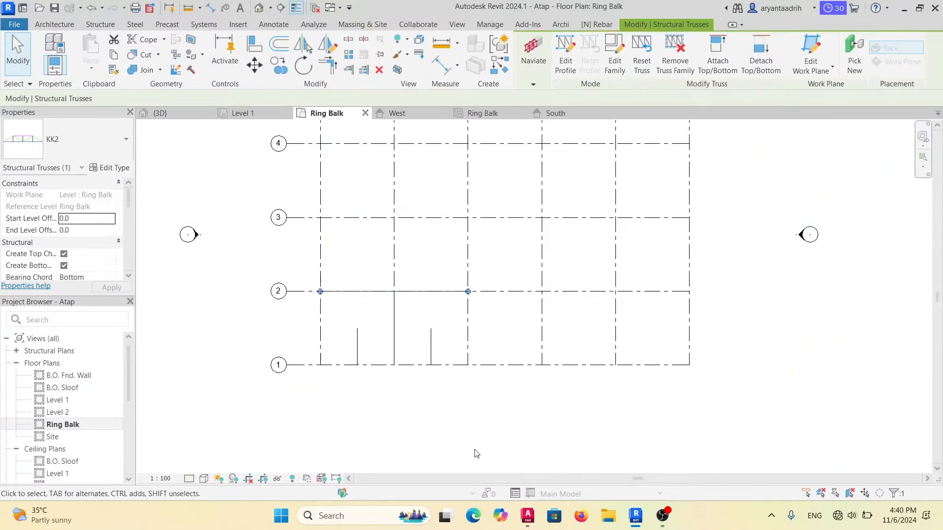
{"action": "left_click", "coordinate": [527, 517]}
{"action": "left_click", "coordinate": [526, 522]}
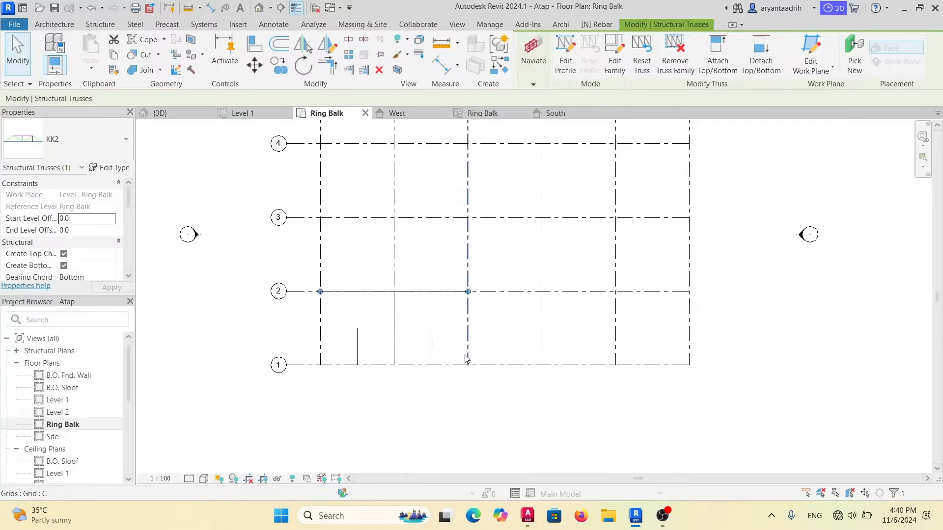
{"action": "left_click", "coordinate": [413, 324]}
{"action": "left_click", "coordinate": [396, 319]}
{"action": "key", "text": "Delete"}
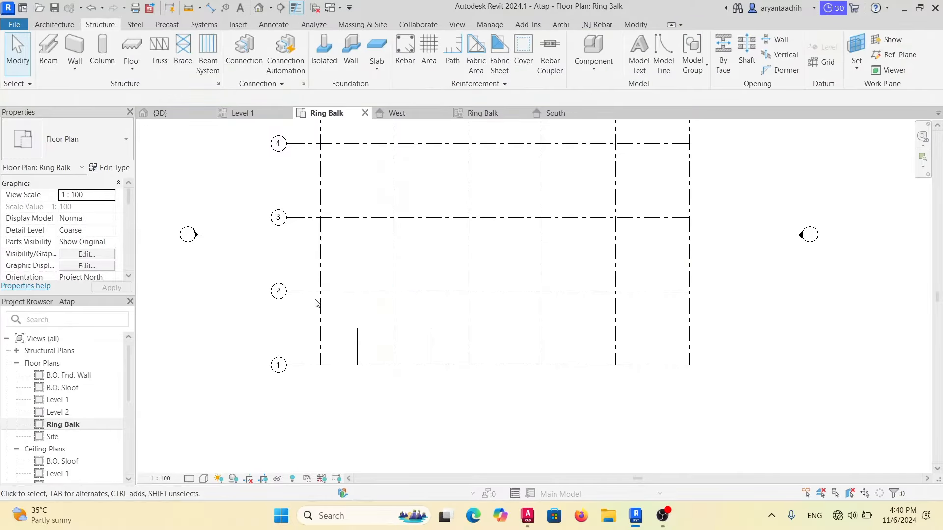
Place a KK2 truss from grid A to C midway between grids 1 and 2, and a KK3 truss along grid B from grid 1 to it.
{"action": "left_click", "coordinate": [160, 49]}
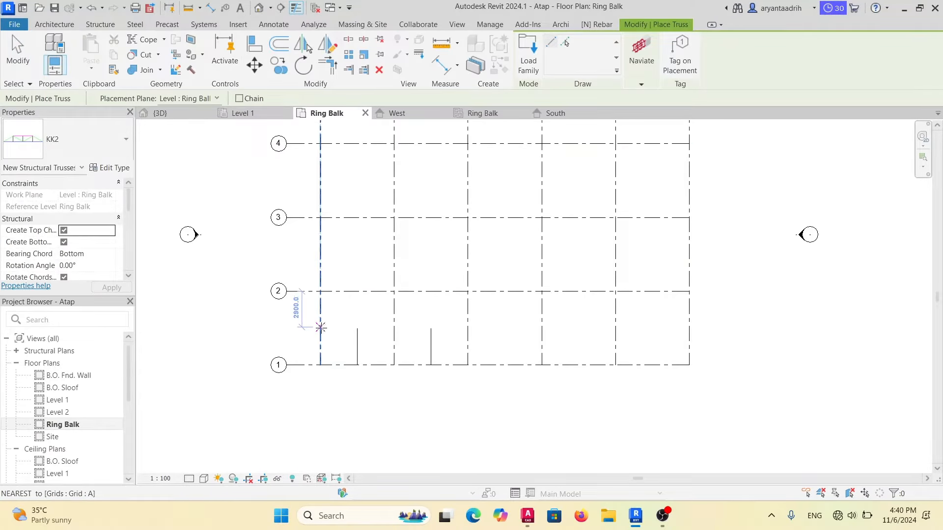
{"action": "left_click", "coordinate": [321, 328]}
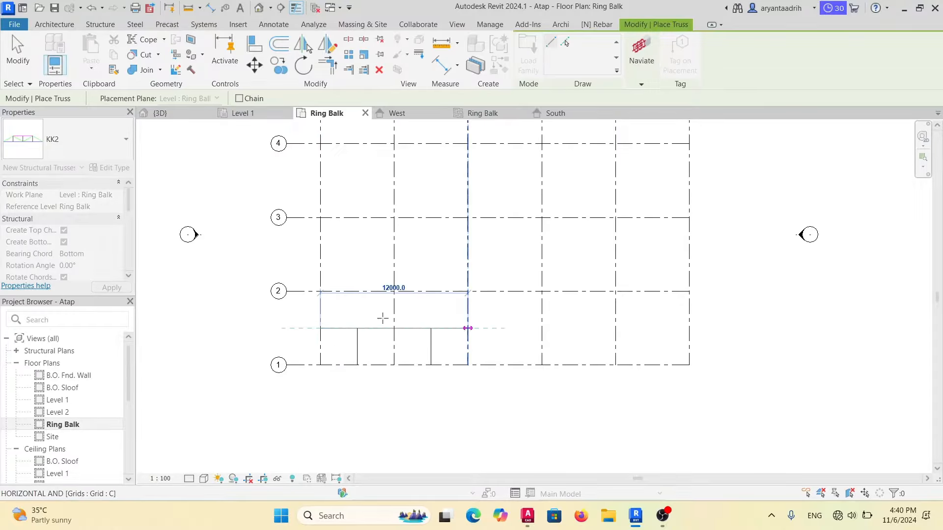
{"action": "left_click", "coordinate": [71, 131]}
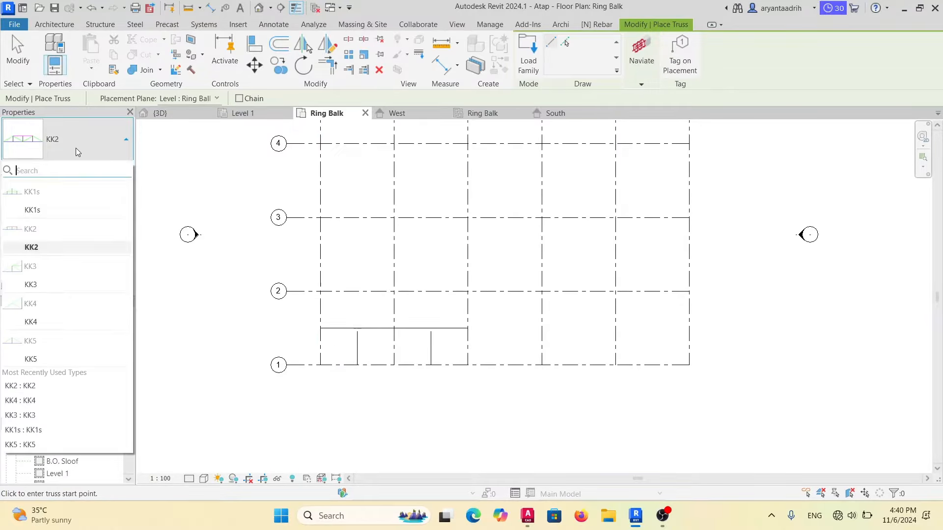
{"action": "left_click", "coordinate": [66, 286]}
{"action": "left_click", "coordinate": [394, 365]}
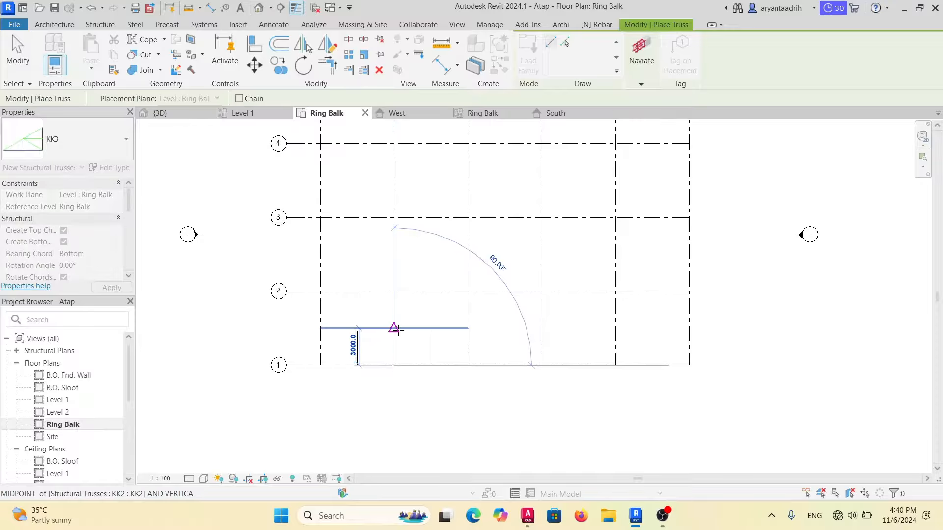
{"action": "left_click", "coordinate": [394, 328]}
{"action": "key", "text": "Escape"}
{"action": "key", "text": "Escape"}
View the placed trusses in 3D and compare their arrangement with the AutoCAD roof plan.
{"action": "left_click", "coordinate": [189, 113]}
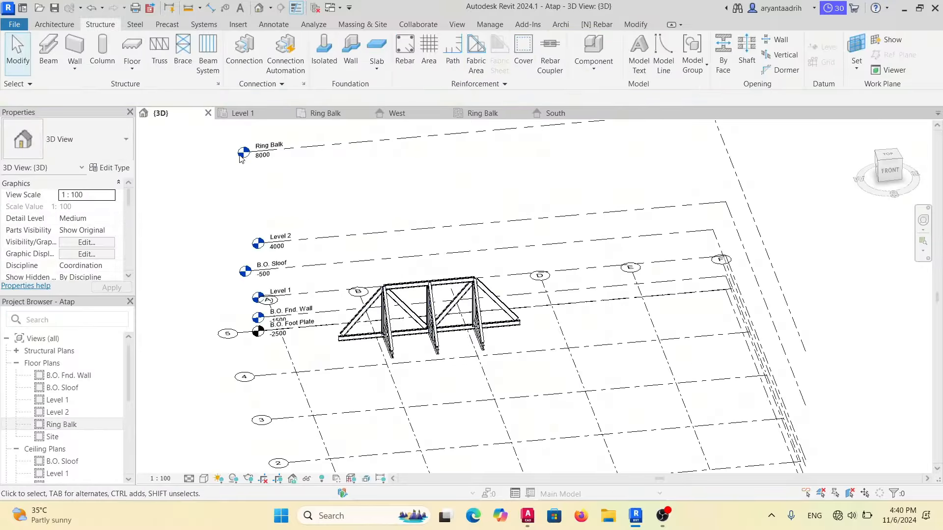
{"action": "mouse_move", "coordinate": [240, 158]}
{"action": "middle_mouse_down", "text": "shift"}
{"action": "mouse_move", "coordinate": [275, 295]}
{"action": "mouse_move", "coordinate": [344, 393]}
{"action": "middle_mouse_up", "text": "shift"}
{"action": "left_click", "coordinate": [528, 515]}
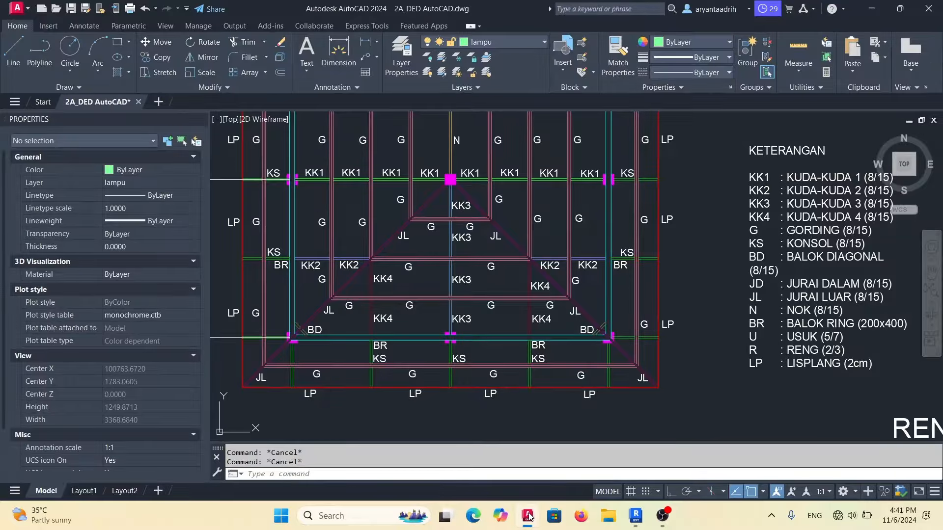
{"action": "left_click", "coordinate": [528, 515]}
{"action": "left_click", "coordinate": [527, 515]}
{"action": "left_click", "coordinate": [528, 515]}
{"action": "middle_click_drag", "start_coordinate": [508, 326], "coordinate": [343, 344], "text": "shift"}
Examine in 3D how the KK3 and KK4 trusses meet the top chord and posts of the KK2 truss.
{"action": "scroll", "coordinate": [442, 314], "scroll_direction": "up", "scroll_amount": 4}
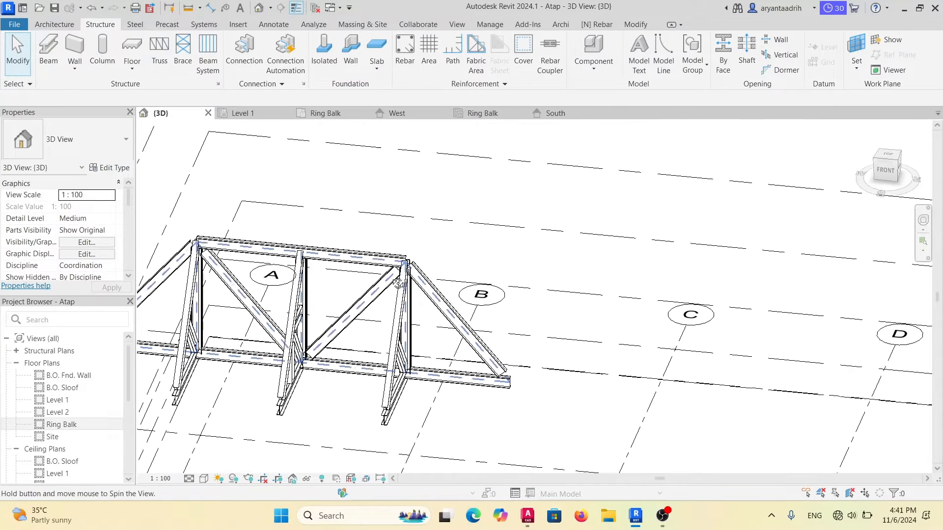
{"action": "middle_click_drag", "start_coordinate": [442, 314], "coordinate": [542, 270], "text": "shift"}
{"action": "scroll", "coordinate": [520, 319], "scroll_direction": "up", "scroll_amount": 4}
{"action": "scroll", "coordinate": [500, 343], "scroll_direction": "up", "scroll_amount": 2}
{"action": "left_click", "coordinate": [465, 259]}
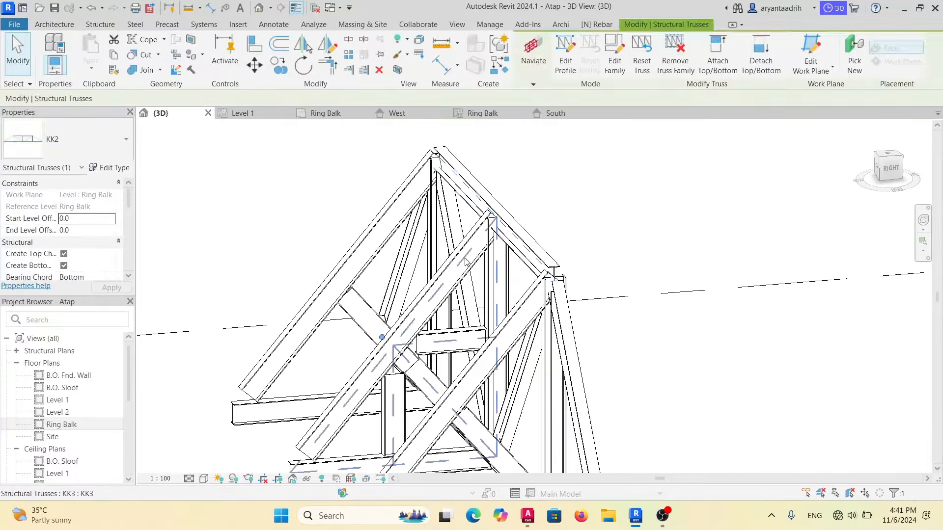
{"action": "key", "text": "Escape"}
{"action": "scroll", "coordinate": [467, 260], "scroll_direction": "down", "scroll_amount": 3}
{"action": "middle_click_drag", "start_coordinate": [464, 283], "coordinate": [470, 263], "text": "shift"}
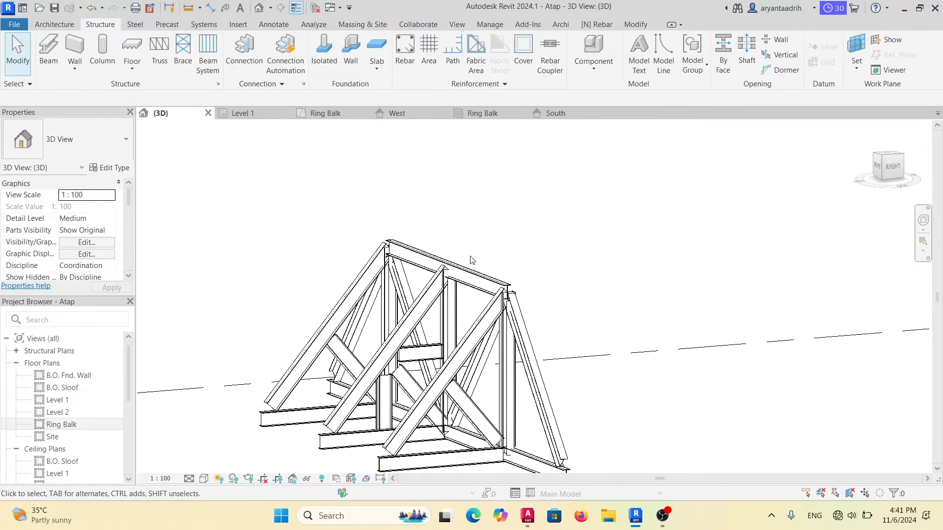
{"action": "left_click", "coordinate": [451, 289]}
{"action": "scroll", "coordinate": [498, 309], "scroll_direction": "up", "scroll_amount": 3}
{"action": "middle_click_drag", "start_coordinate": [498, 309], "coordinate": [478, 288], "text": "shift"}
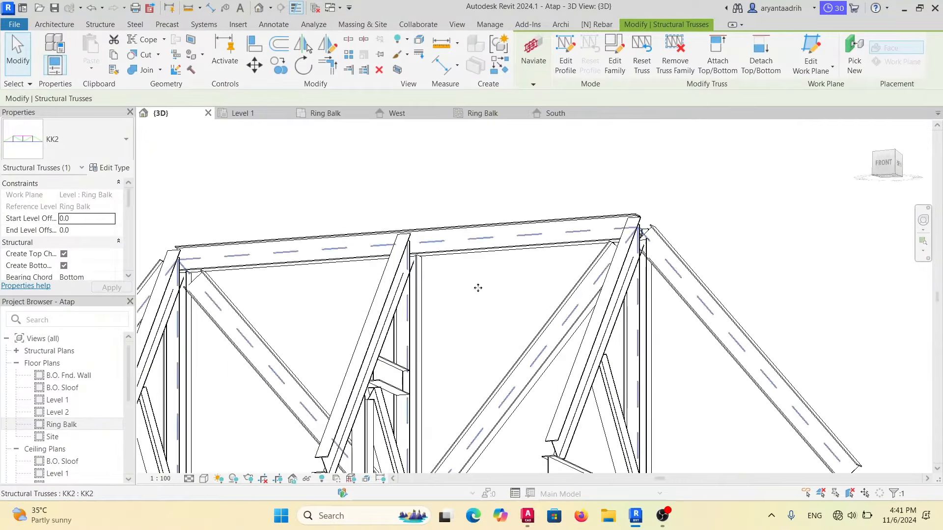
{"action": "scroll", "coordinate": [401, 278], "scroll_direction": "down", "scroll_amount": 3}
{"action": "middle_click_drag", "start_coordinate": [401, 278], "coordinate": [528, 271], "text": "shift"}
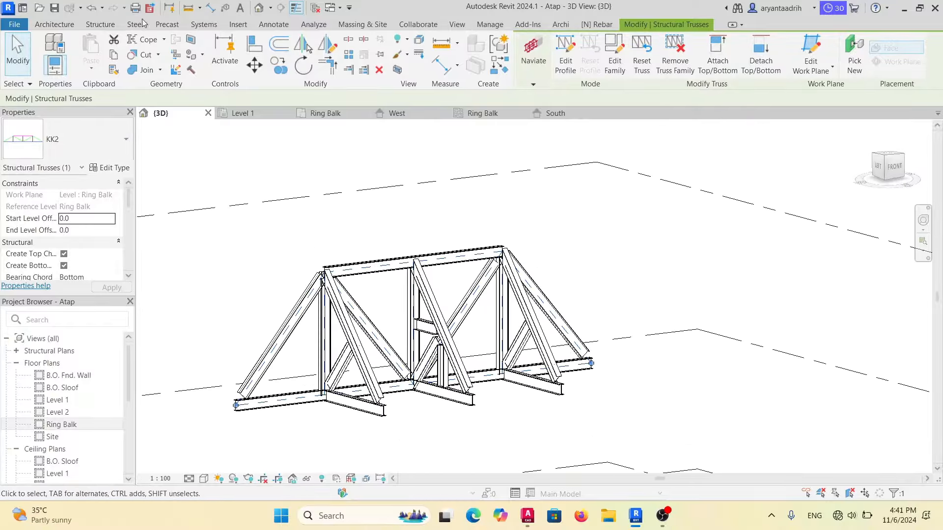
Start beam placement and browse for a family to load in the ProgramData folder on drive C.
{"action": "left_click", "coordinate": [94, 23]}
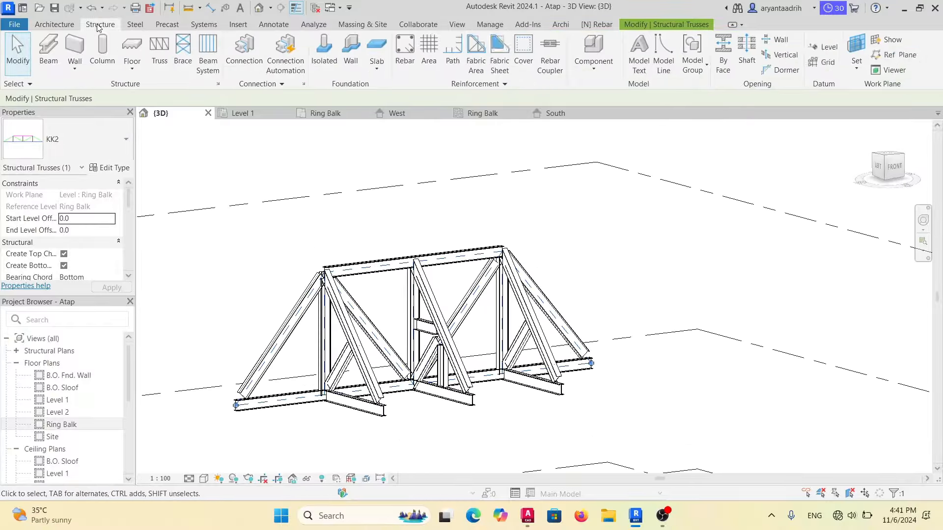
{"action": "left_click", "coordinate": [57, 47]}
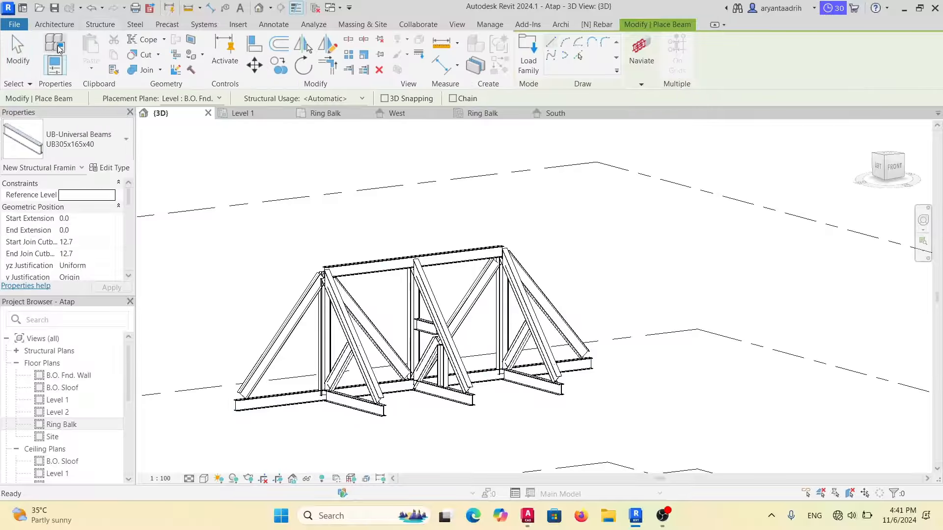
{"action": "left_click", "coordinate": [525, 64]}
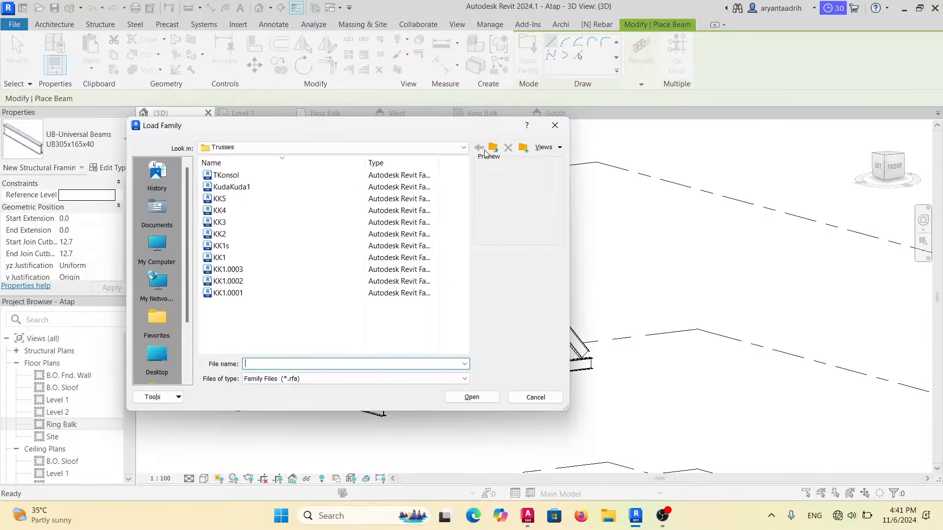
{"action": "left_click", "coordinate": [143, 211]}
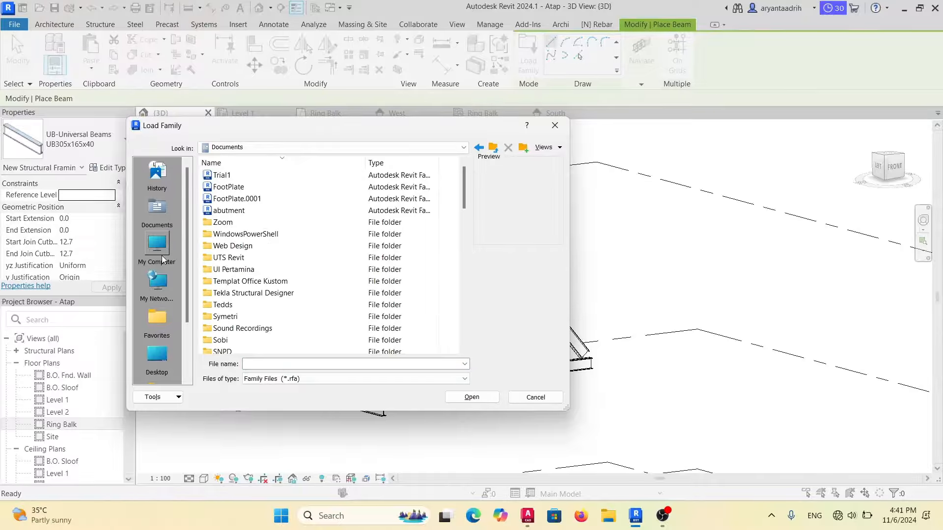
{"action": "left_click", "coordinate": [160, 256]}
{"action": "double_click", "coordinate": [255, 188]}
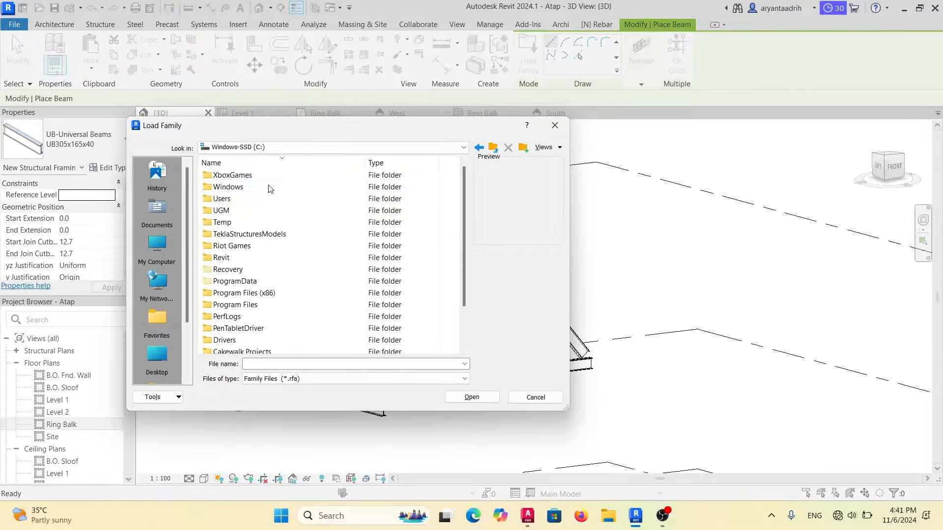
{"action": "scroll", "coordinate": [260, 219], "scroll_direction": "down", "scroll_amount": 1}
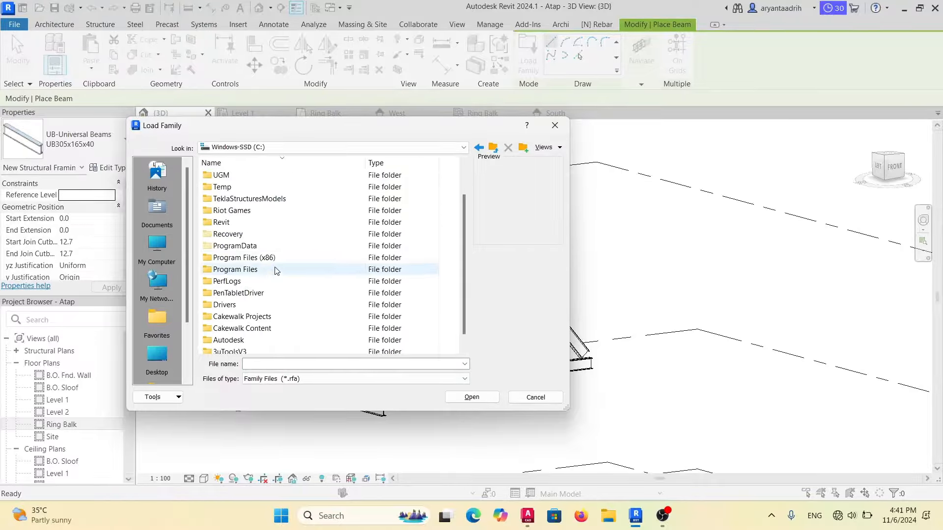
{"action": "double_click", "coordinate": [272, 245]}
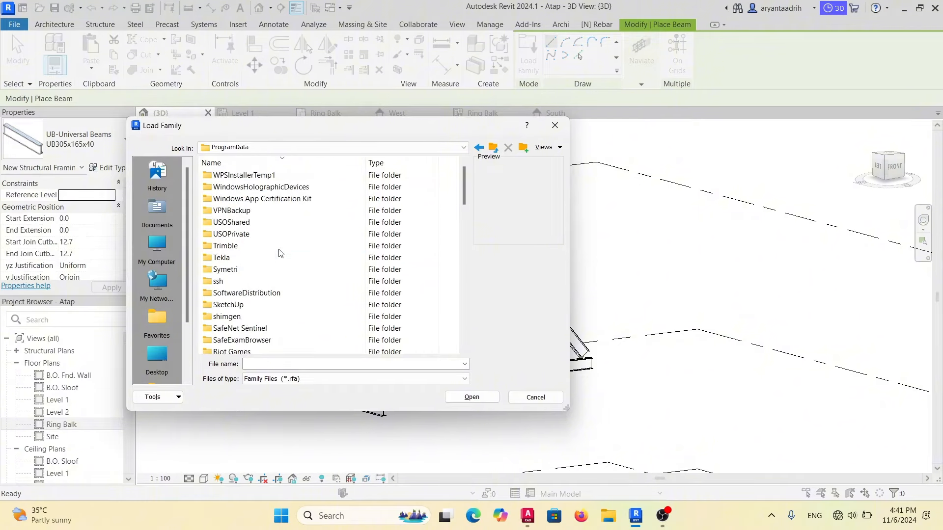
Browse through Autodesk, RVT 2022, Libraries and English to the US family library folder.
{"action": "scroll", "coordinate": [280, 251], "scroll_direction": "down", "scroll_amount": 12}
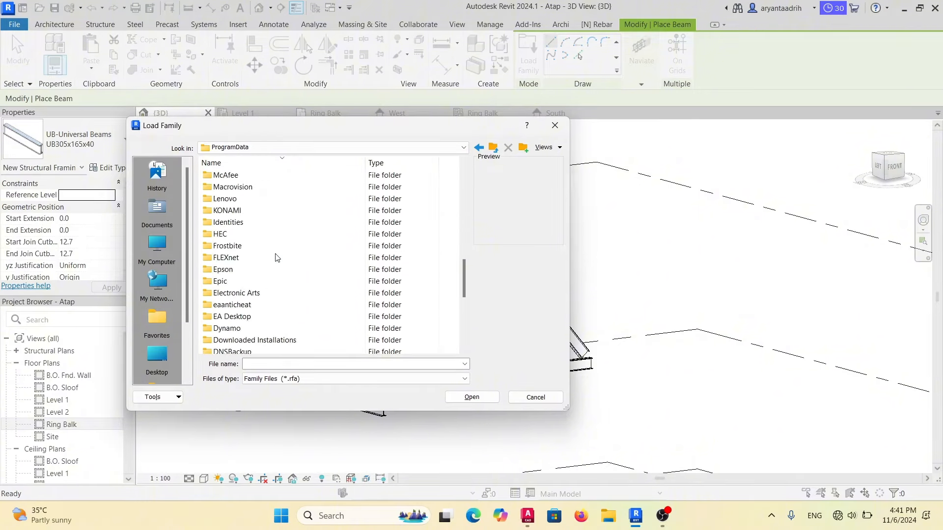
{"action": "scroll", "coordinate": [276, 258], "scroll_direction": "up", "scroll_amount": 7}
{"action": "scroll", "coordinate": [280, 246], "scroll_direction": "up", "scroll_amount": 5}
{"action": "scroll", "coordinate": [275, 238], "scroll_direction": "down", "scroll_amount": 10}
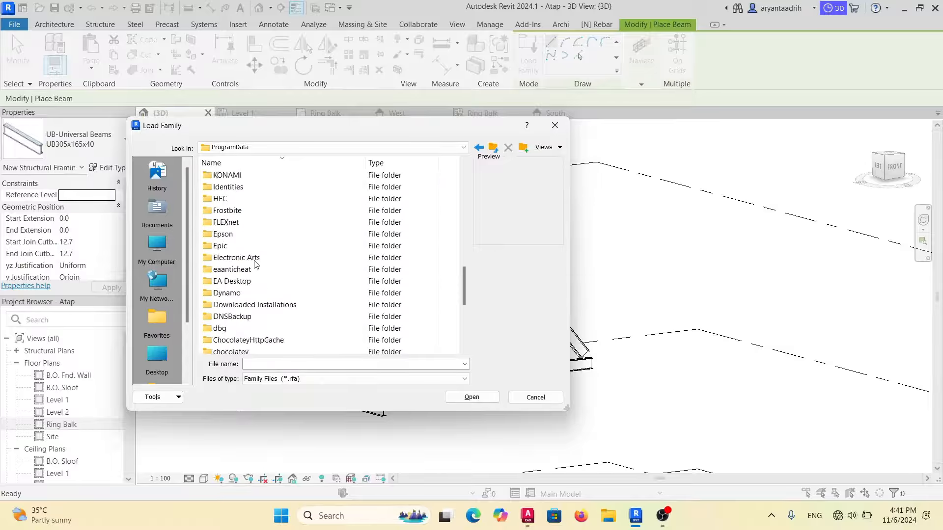
{"action": "left_click", "coordinate": [267, 244]}
{"action": "double_click", "coordinate": [268, 245]}
{"action": "scroll", "coordinate": [271, 268], "scroll_direction": "down", "scroll_amount": 5}
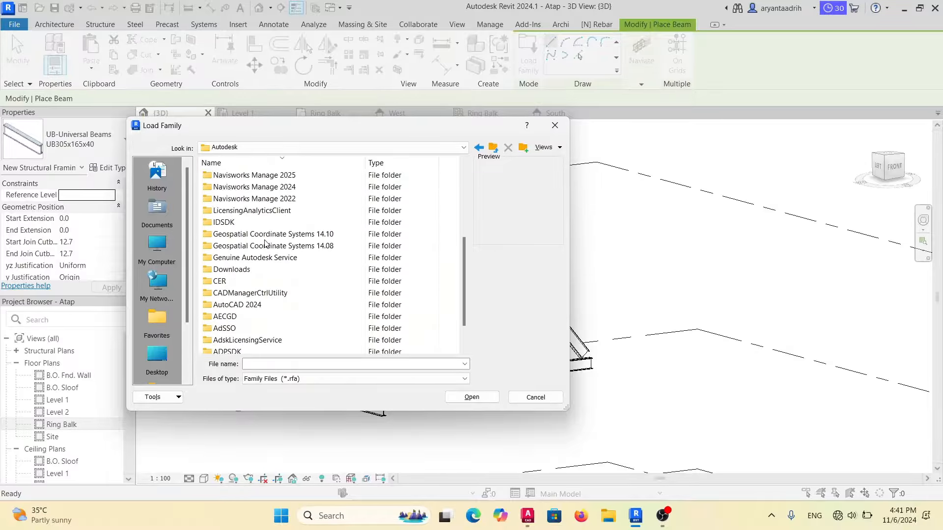
{"action": "scroll", "coordinate": [280, 221], "scroll_direction": "up", "scroll_amount": 4}
{"action": "double_click", "coordinate": [289, 175]}
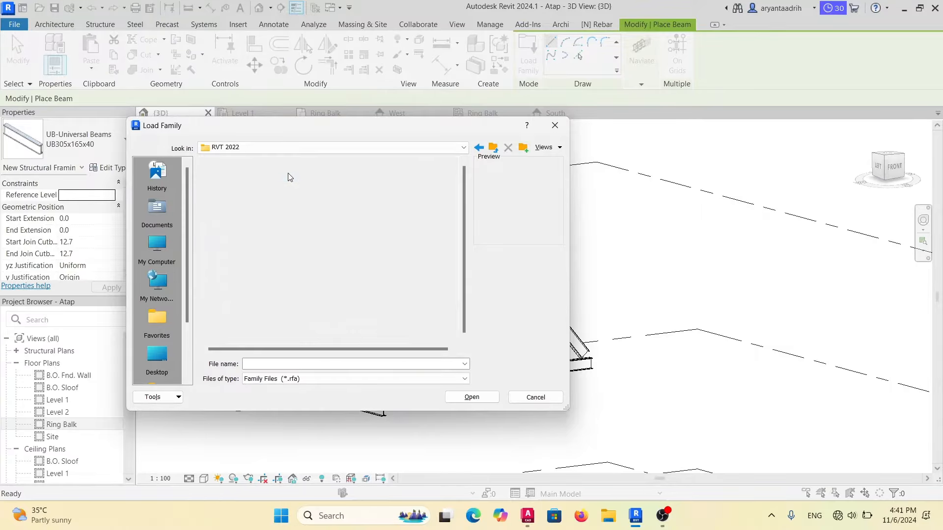
{"action": "double_click", "coordinate": [291, 179]}
{"action": "double_click", "coordinate": [290, 186]}
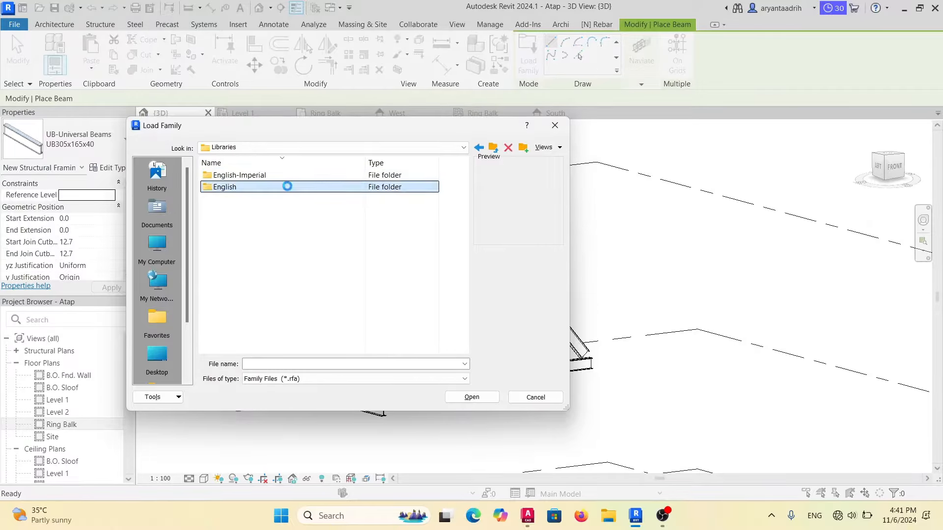
{"action": "double_click", "coordinate": [288, 180]}
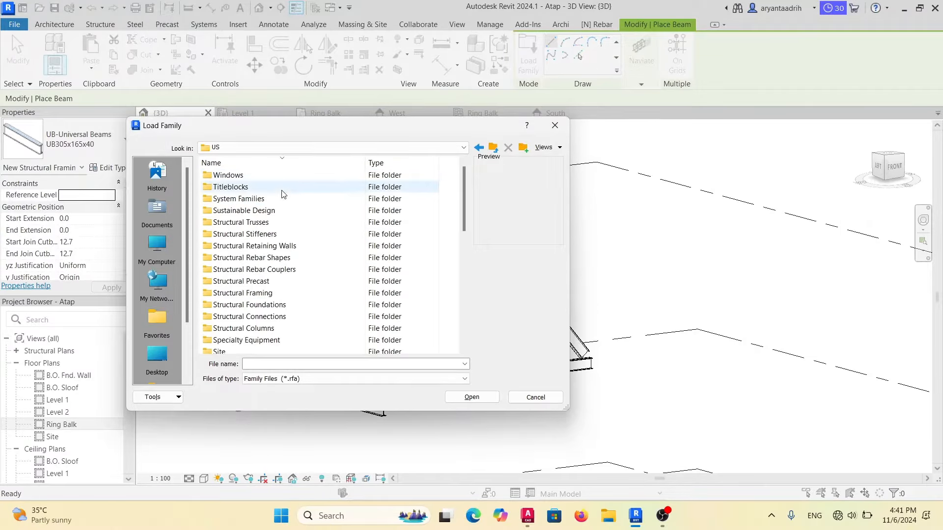
Load the M_Timber beam family from Structural Framing > Wood with type 140x235.
{"action": "scroll", "coordinate": [278, 216], "scroll_direction": "down", "scroll_amount": 4}
{"action": "scroll", "coordinate": [278, 230], "scroll_direction": "up", "scroll_amount": 2}
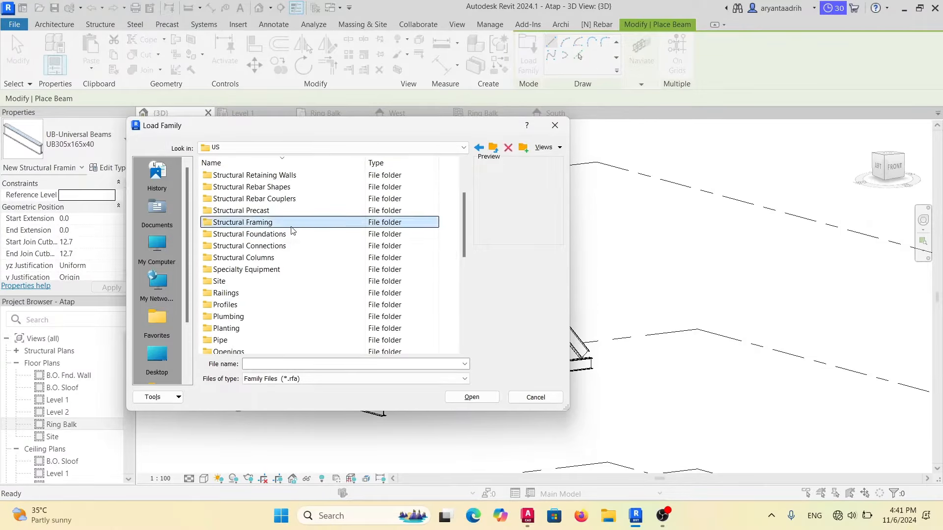
{"action": "double_click", "coordinate": [291, 223]}
{"action": "double_click", "coordinate": [296, 176]}
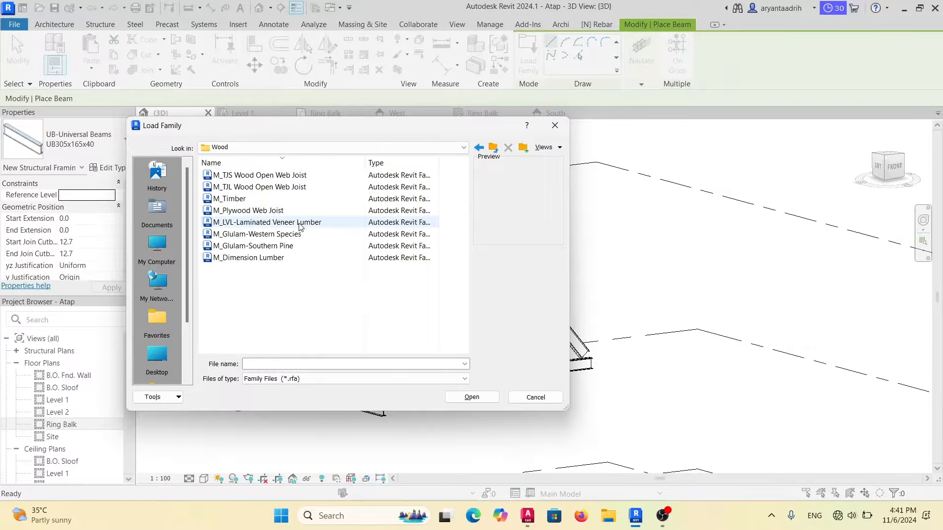
{"action": "double_click", "coordinate": [305, 192]}
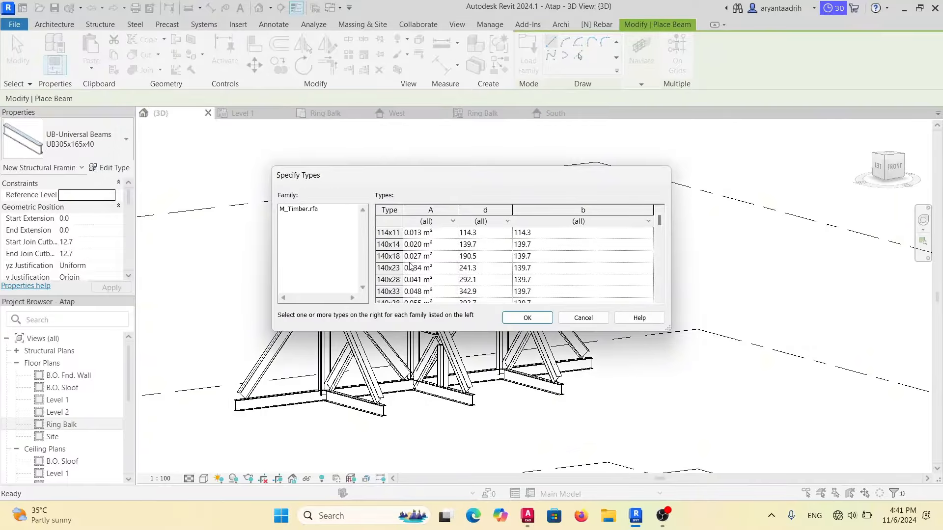
{"action": "left_click", "coordinate": [410, 267]}
{"action": "left_click", "coordinate": [527, 318]}
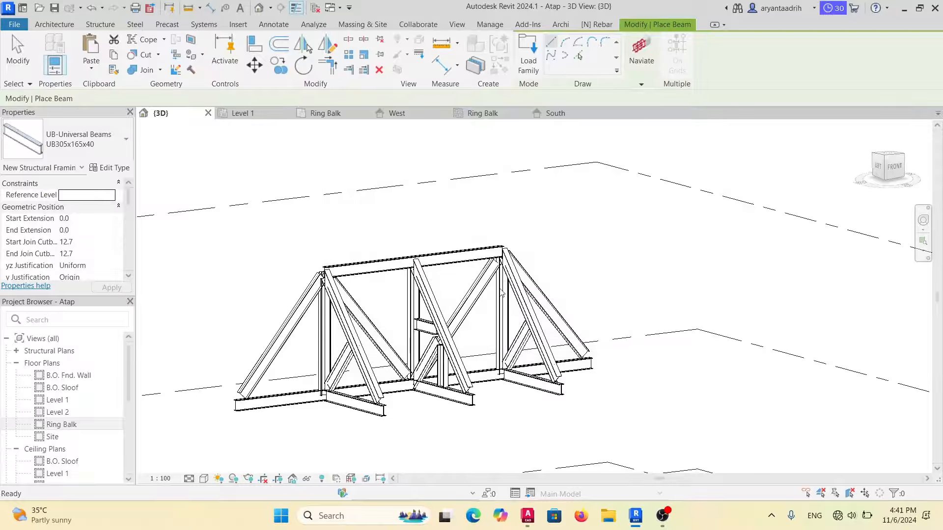
Open the type properties of M_Timber 140x235 and start duplicating the type.
{"action": "left_click", "coordinate": [109, 167]}
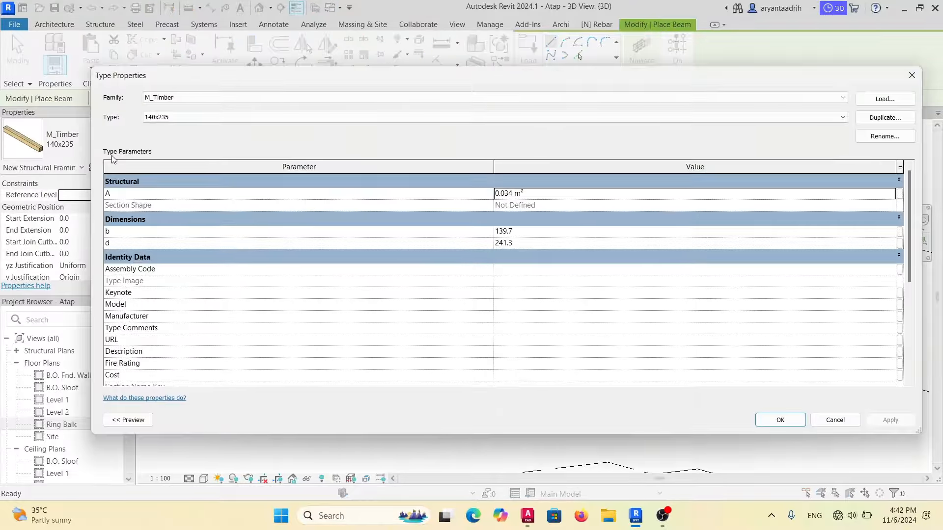
{"action": "key", "text": "Escape"}
{"action": "left_click", "coordinate": [102, 168]}
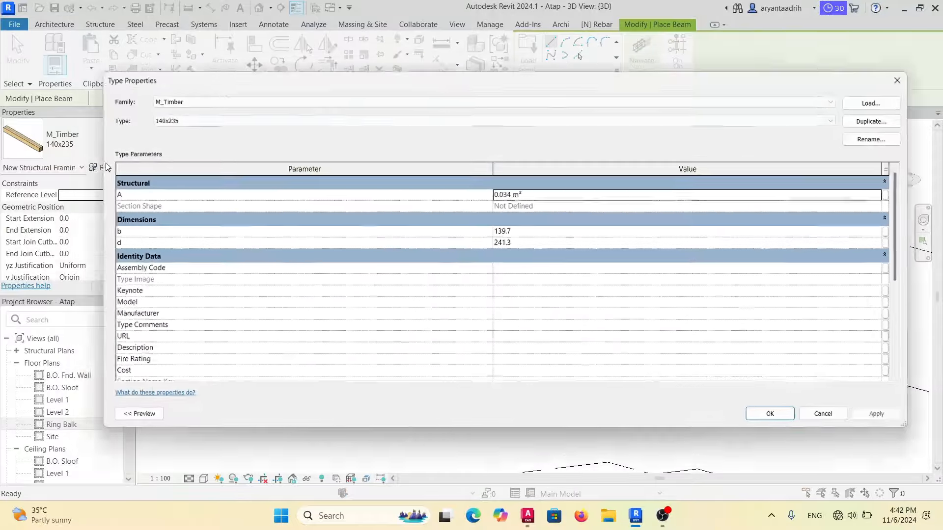
{"action": "left_click", "coordinate": [884, 118]}
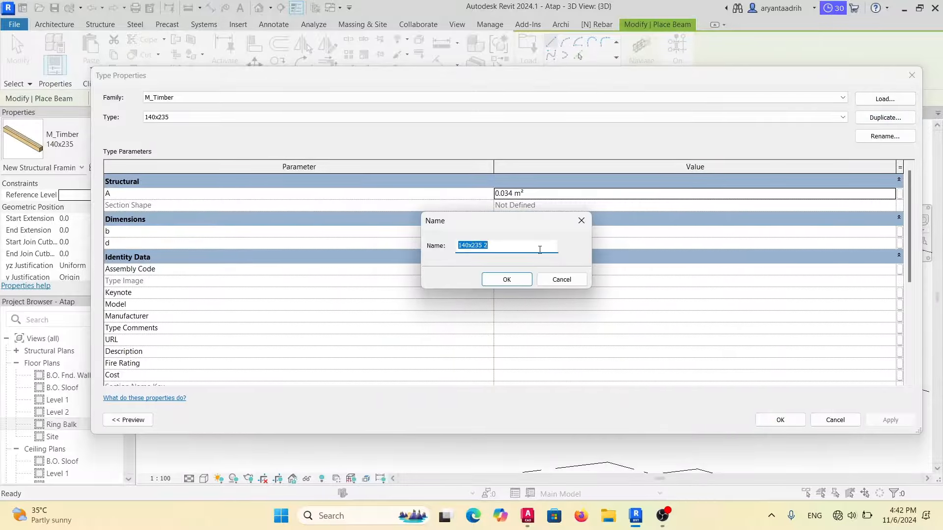
Switch to the AutoCAD drawing and examine the truss scheme and the Detail Sambungan Kuda-Kuda A sheet for the timber section's dimensions.
{"action": "left_click", "coordinate": [529, 525]}
{"action": "scroll", "coordinate": [626, 230], "scroll_direction": "down", "scroll_amount": 5}
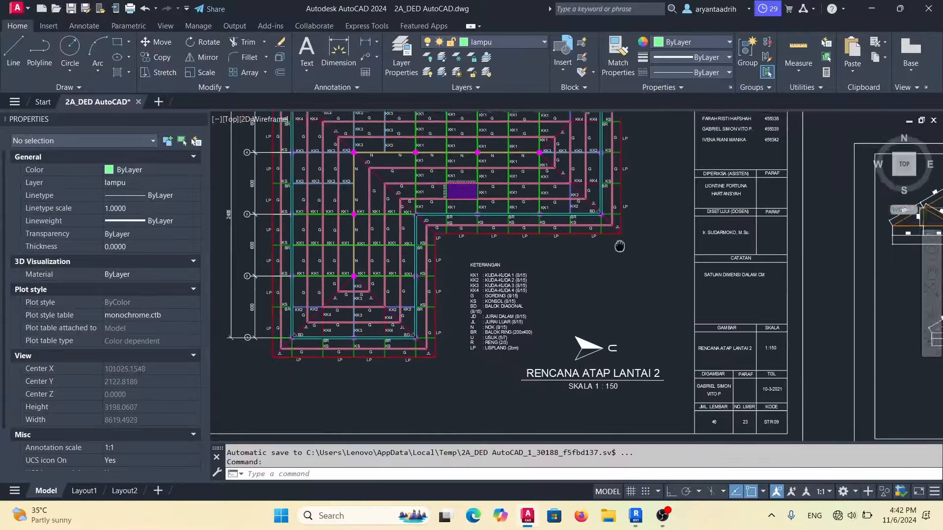
{"action": "middle_click_drag", "start_coordinate": [625, 230], "coordinate": [434, 202]}
{"action": "scroll", "coordinate": [527, 242], "scroll_direction": "up", "scroll_amount": 6}
{"action": "scroll", "coordinate": [570, 268], "scroll_direction": "up", "scroll_amount": 2}
{"action": "middle_click_drag", "start_coordinate": [668, 272], "coordinate": [348, 246]}
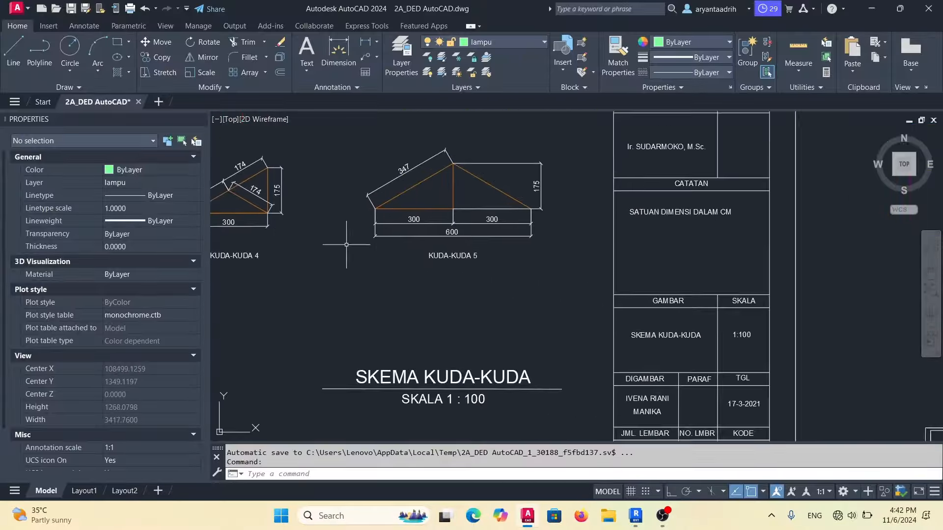
{"action": "scroll", "coordinate": [348, 245], "scroll_direction": "down", "scroll_amount": 4}
{"action": "middle_click_drag", "start_coordinate": [590, 309], "coordinate": [477, 298]}
{"action": "scroll", "coordinate": [491, 305], "scroll_direction": "up", "scroll_amount": 4}
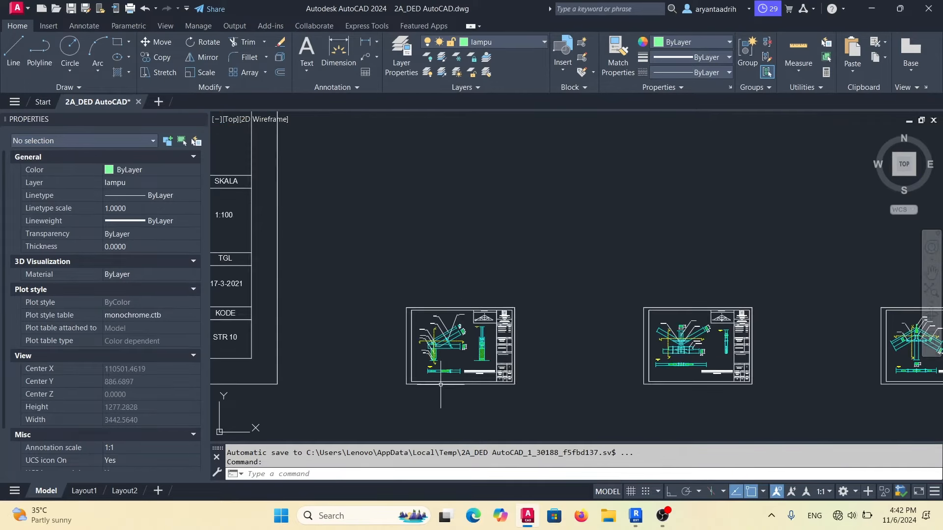
{"action": "scroll", "coordinate": [442, 378], "scroll_direction": "up", "scroll_amount": 4}
{"action": "scroll", "coordinate": [441, 355], "scroll_direction": "up", "scroll_amount": 3}
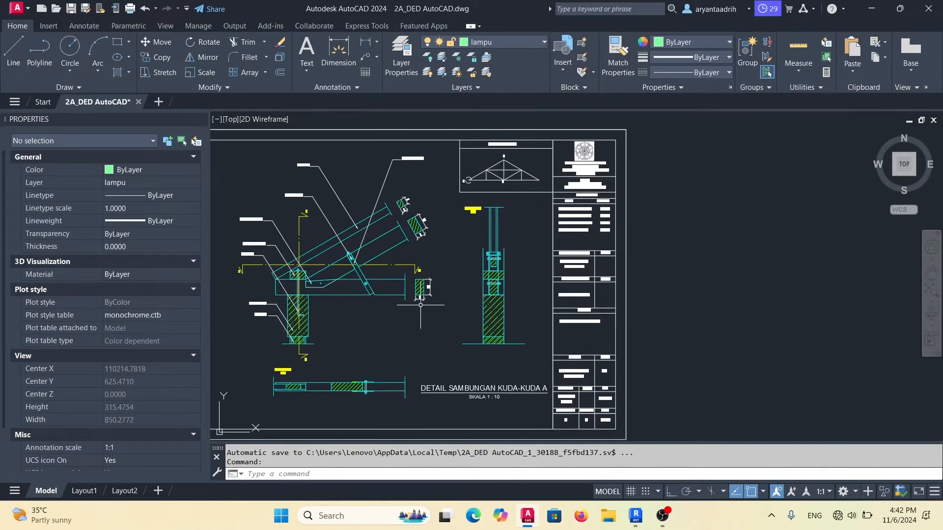
{"action": "scroll", "coordinate": [420, 305], "scroll_direction": "up", "scroll_amount": 4}
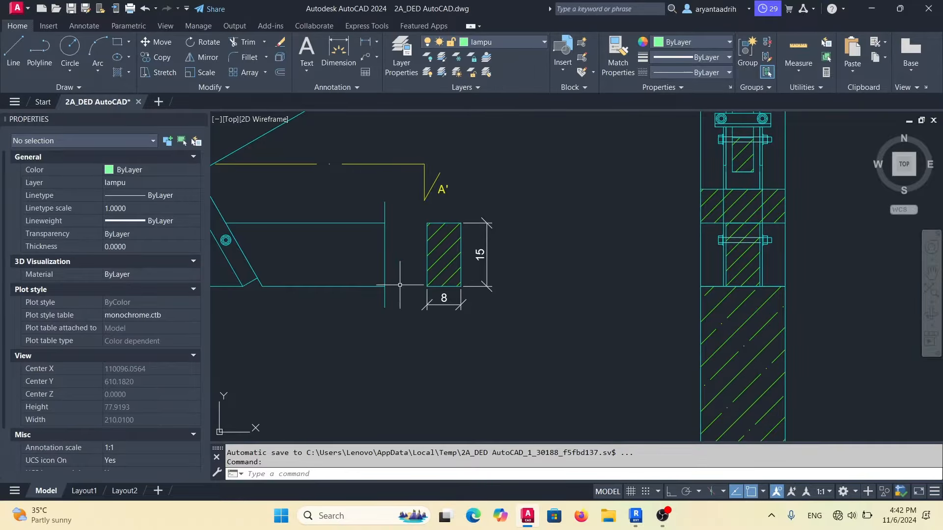
Back in Revit, name the duplicated timber type 80x15 cm, set its b dimension to 80 and update d to match the detail.
{"action": "left_click", "coordinate": [634, 517]}
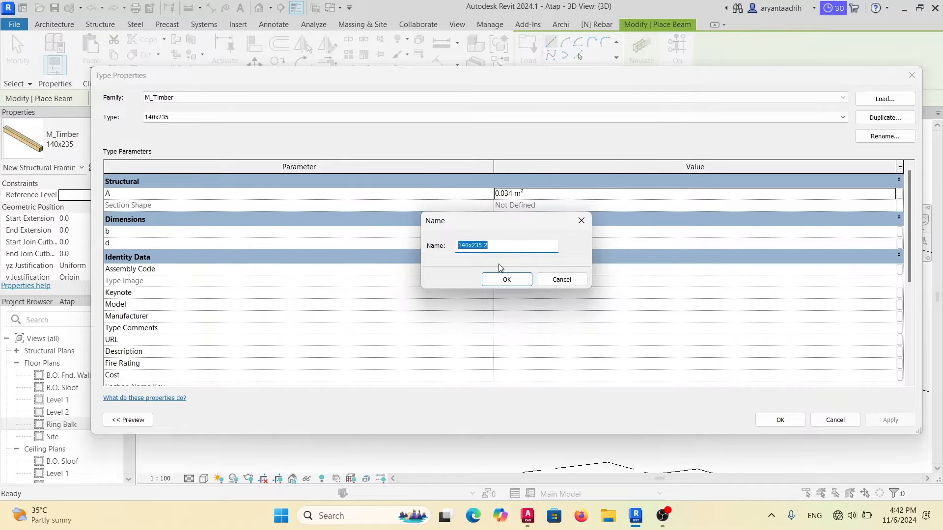
{"action": "type", "text": "80x15 cm"}
{"action": "key", "text": "Return"}
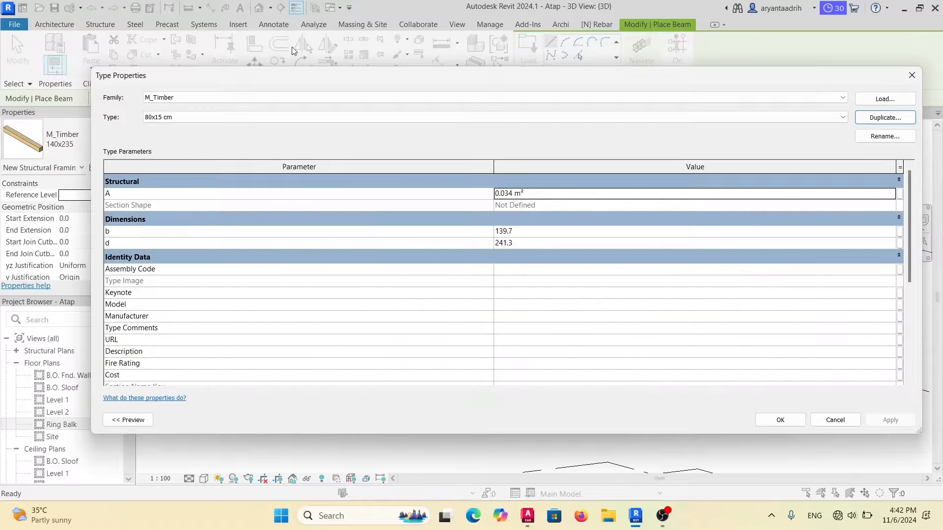
{"action": "left_click", "coordinate": [550, 232]}
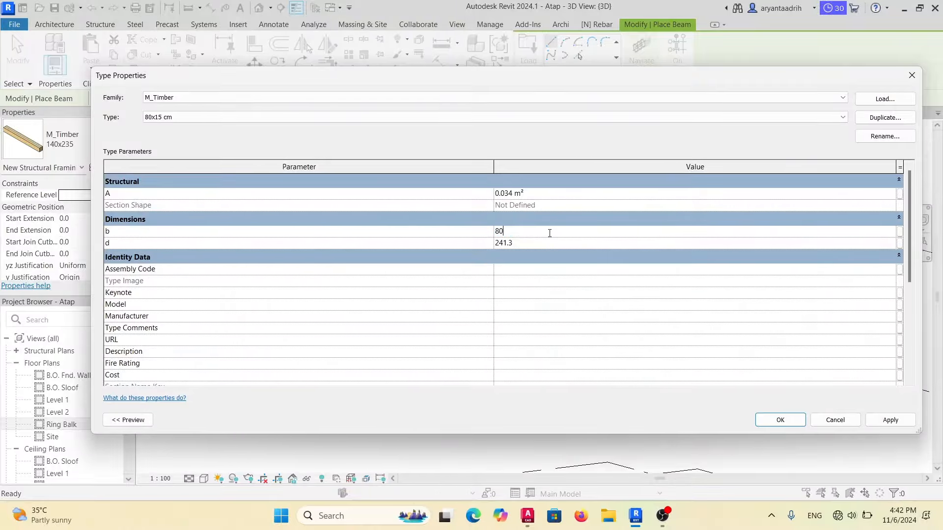
{"action": "left_click", "coordinate": [552, 242]}
{"action": "left_click", "coordinate": [768, 422]}
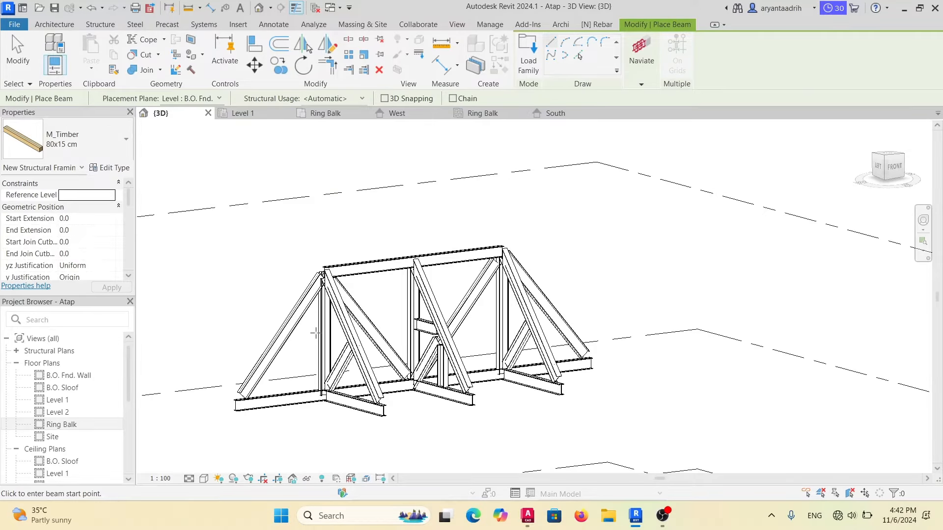
Open the KK2 truss's type properties and set the top chords' structural framing type to M_Timber:80x15 cm.
{"action": "key", "text": "Escape"}
{"action": "left_click", "coordinate": [319, 331]}
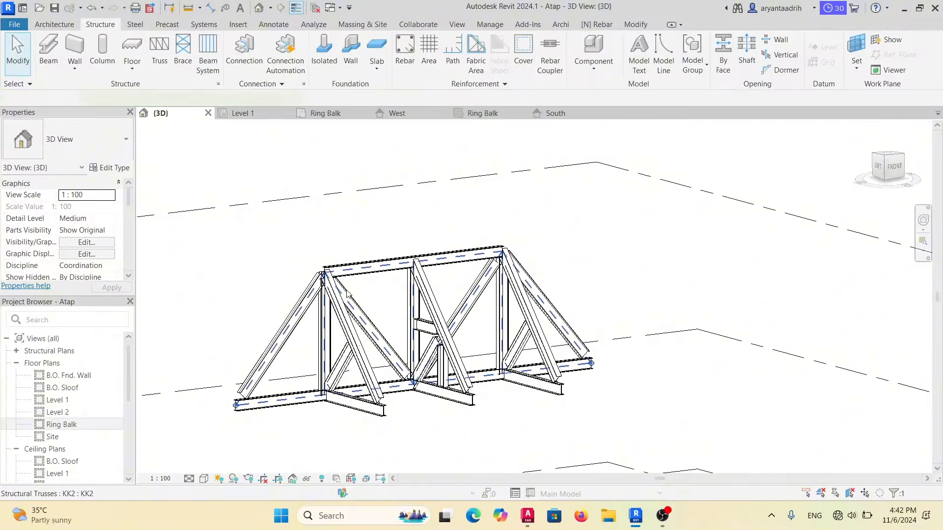
{"action": "left_click", "coordinate": [117, 167]}
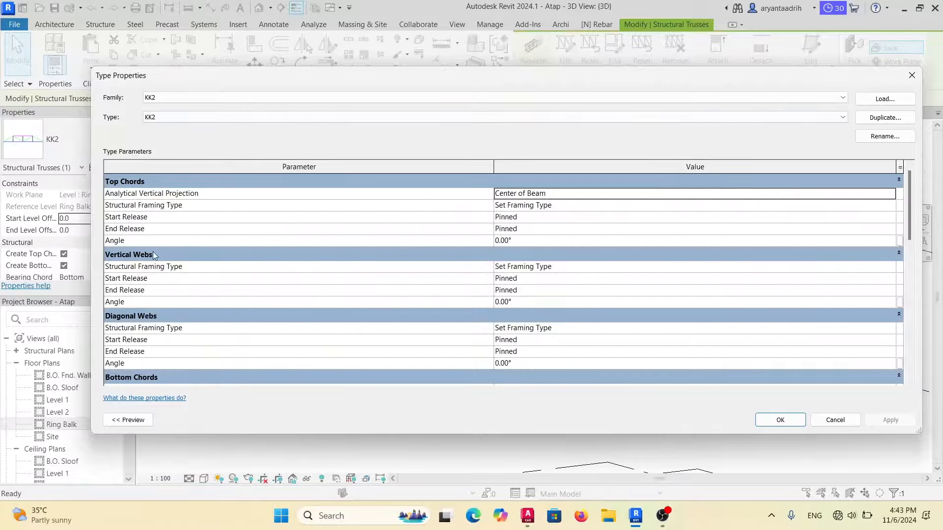
{"action": "left_click", "coordinate": [278, 117]}
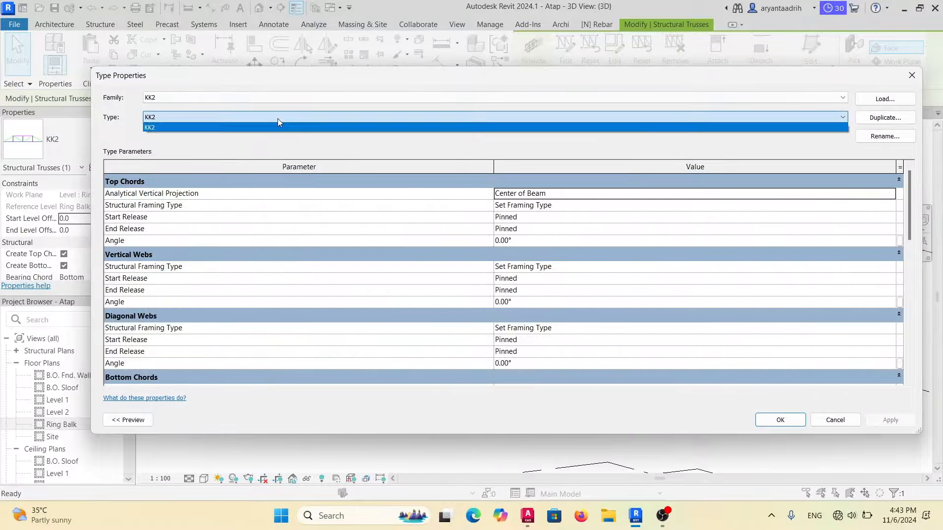
{"action": "left_click", "coordinate": [278, 118]}
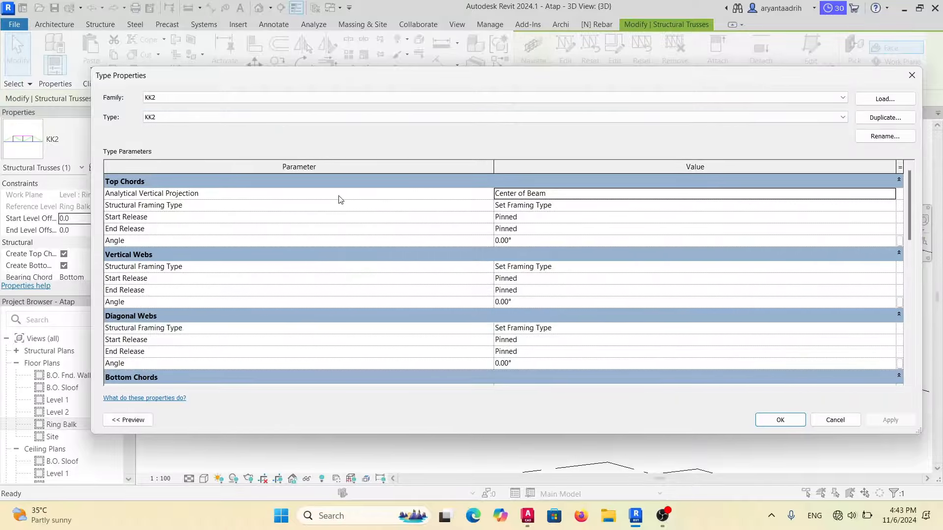
{"action": "left_click", "coordinate": [752, 209]}
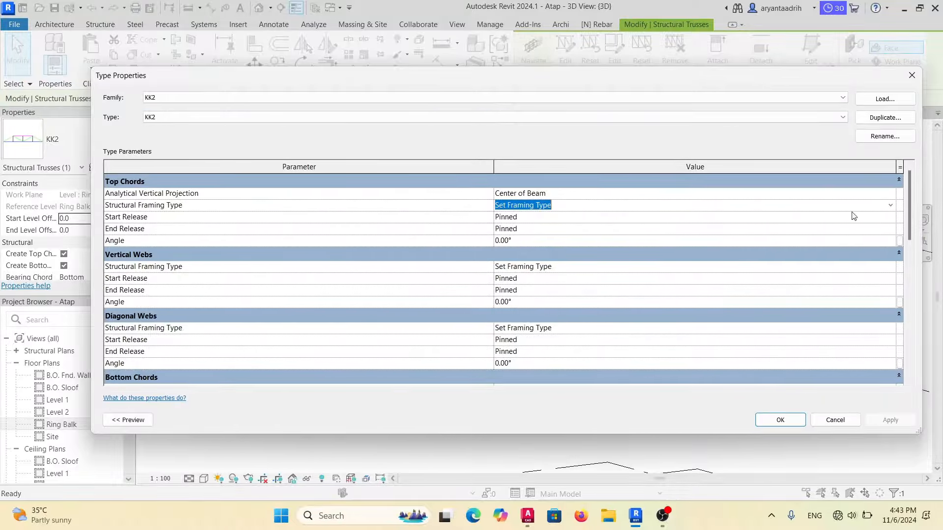
{"action": "left_click", "coordinate": [889, 207]}
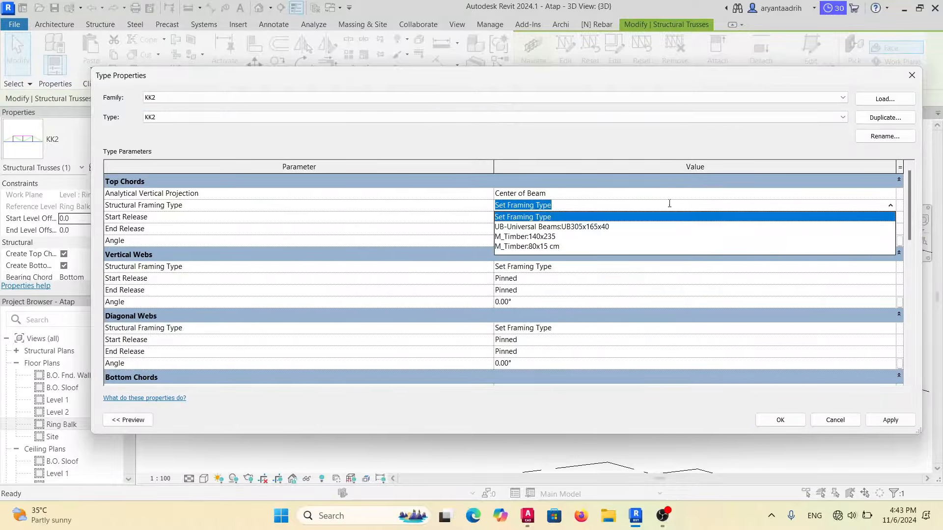
{"action": "left_click", "coordinate": [554, 246]}
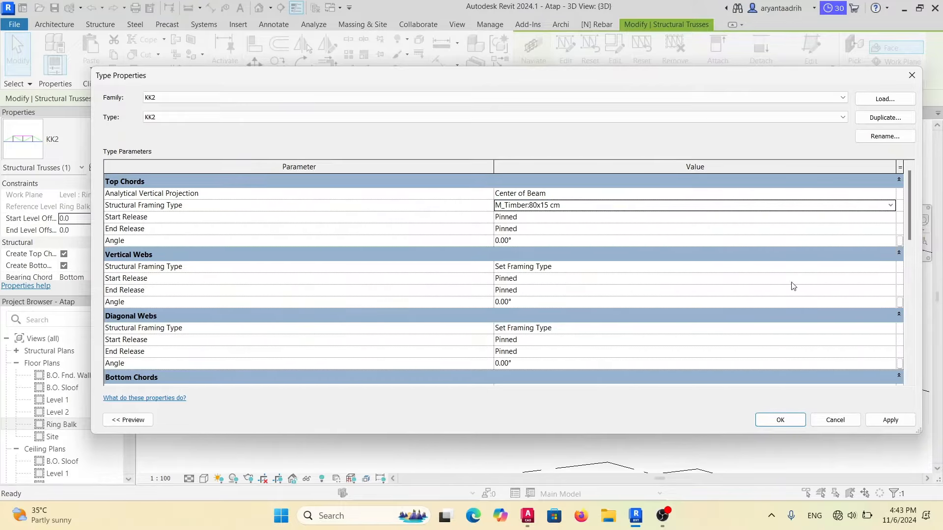
Set the structural framing type of KK2's vertical webs and diagonal webs to M_Timber:80x15 cm.
{"action": "double_click", "coordinate": [890, 269]}
{"action": "left_click", "coordinate": [636, 307]}
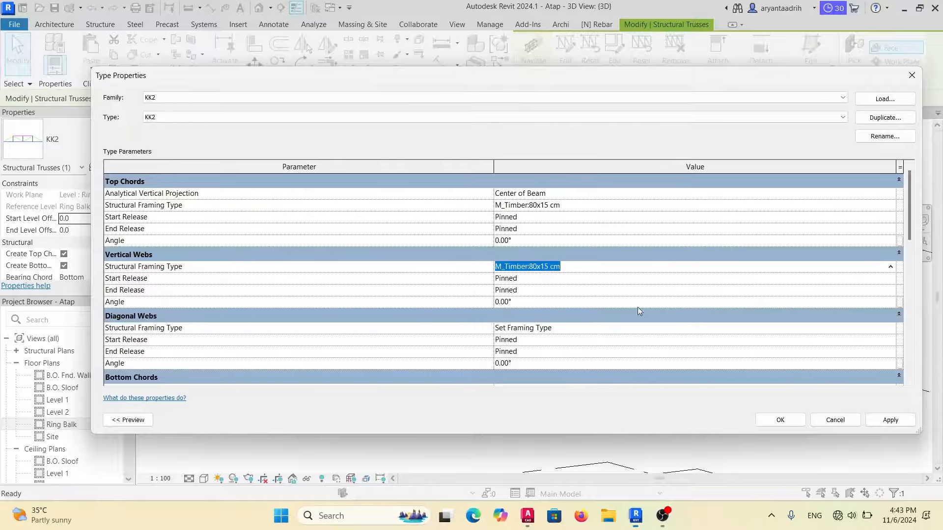
{"action": "double_click", "coordinate": [887, 328]}
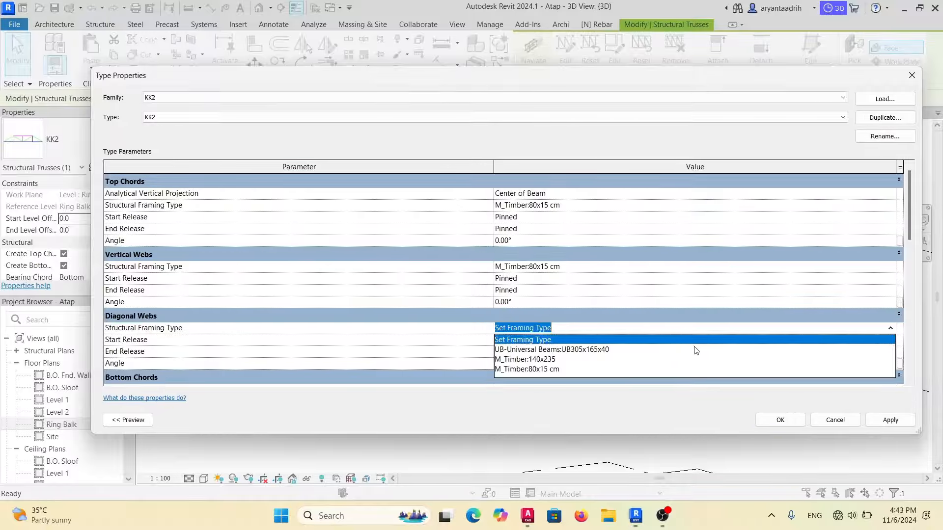
{"action": "left_click", "coordinate": [632, 369]}
Set KK2's bottom chords to the M_Timber:80x15 cm framing type and accept the type changes.
{"action": "scroll", "coordinate": [679, 314], "scroll_direction": "down", "scroll_amount": 2}
{"action": "double_click", "coordinate": [890, 340]}
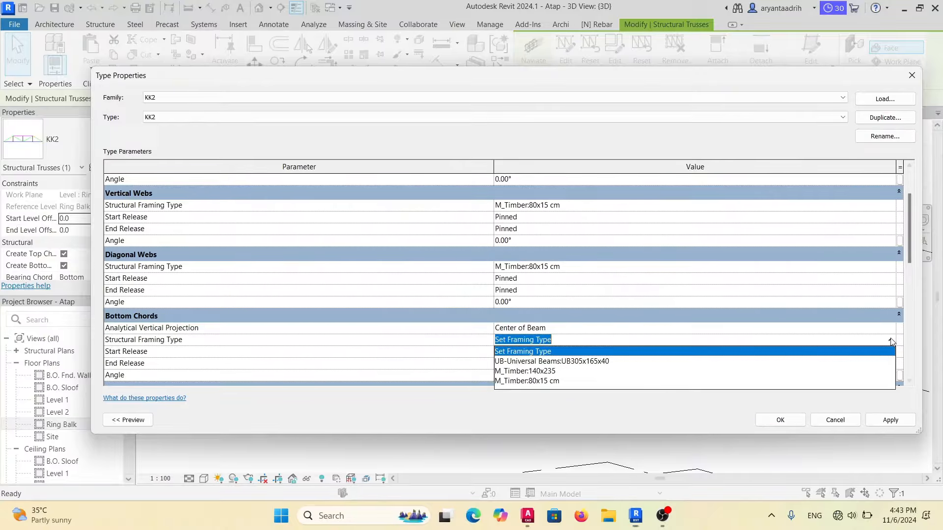
{"action": "left_click", "coordinate": [687, 381]}
{"action": "scroll", "coordinate": [815, 366], "scroll_direction": "down", "scroll_amount": 3}
{"action": "left_click", "coordinate": [802, 420]}
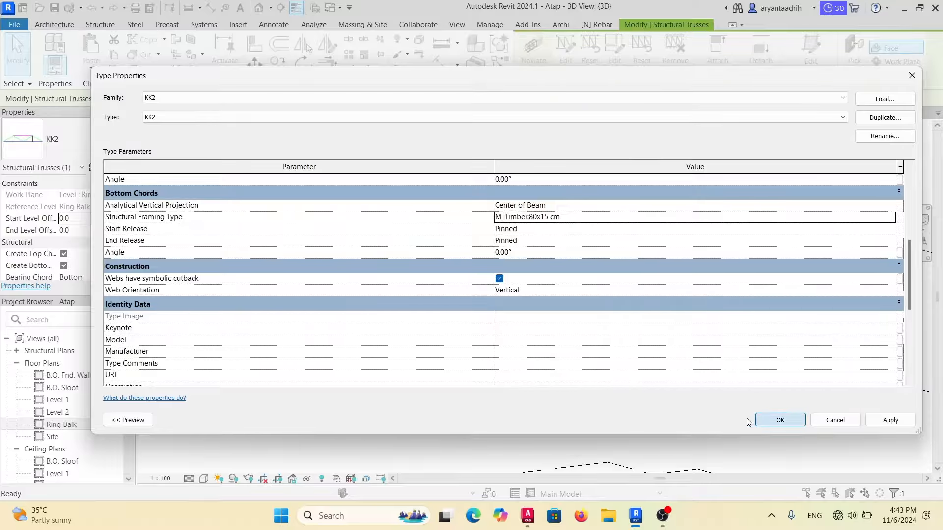
Open the type properties of the KK4 truss and assign M_Timber:80x15 cm as the top chords' framing type.
{"action": "scroll", "coordinate": [344, 299], "scroll_direction": "up", "scroll_amount": 3}
{"action": "scroll", "coordinate": [343, 299], "scroll_direction": "down", "scroll_amount": 3}
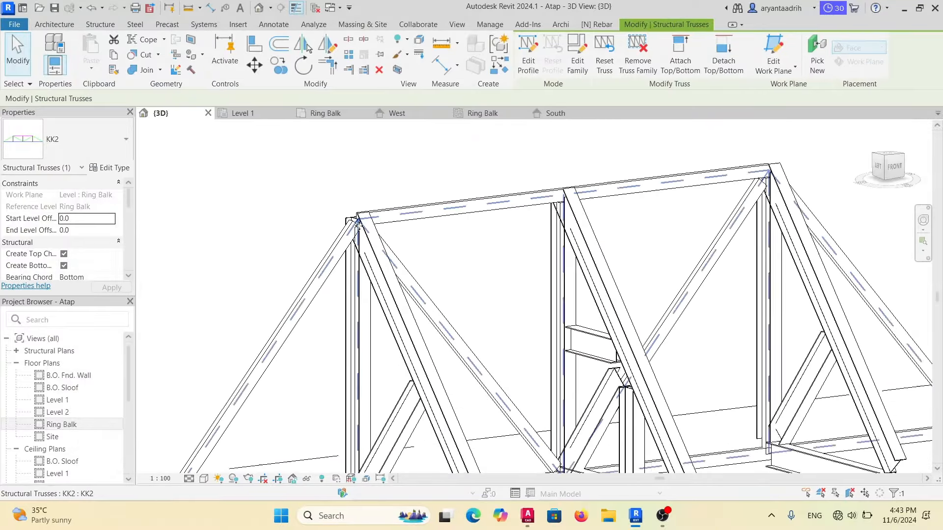
{"action": "scroll", "coordinate": [370, 249], "scroll_direction": "up", "scroll_amount": 3}
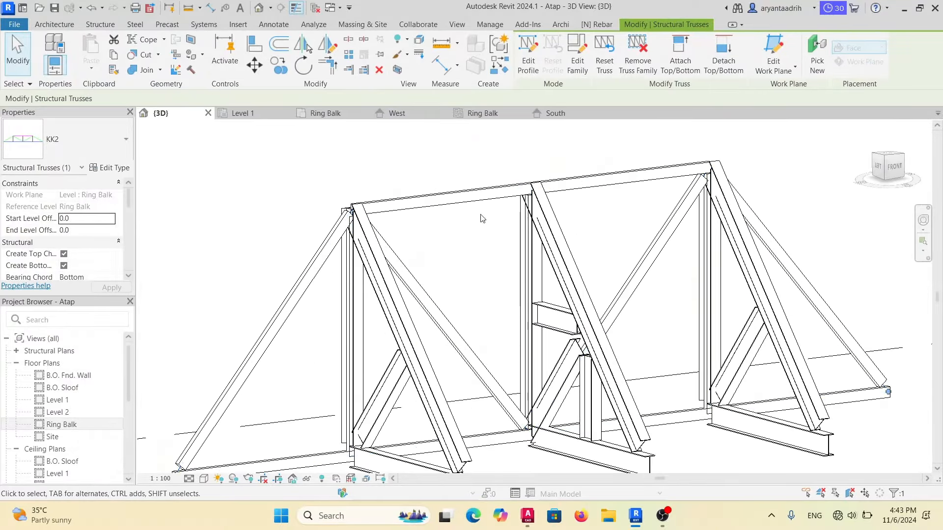
{"action": "left_click", "coordinate": [496, 241]}
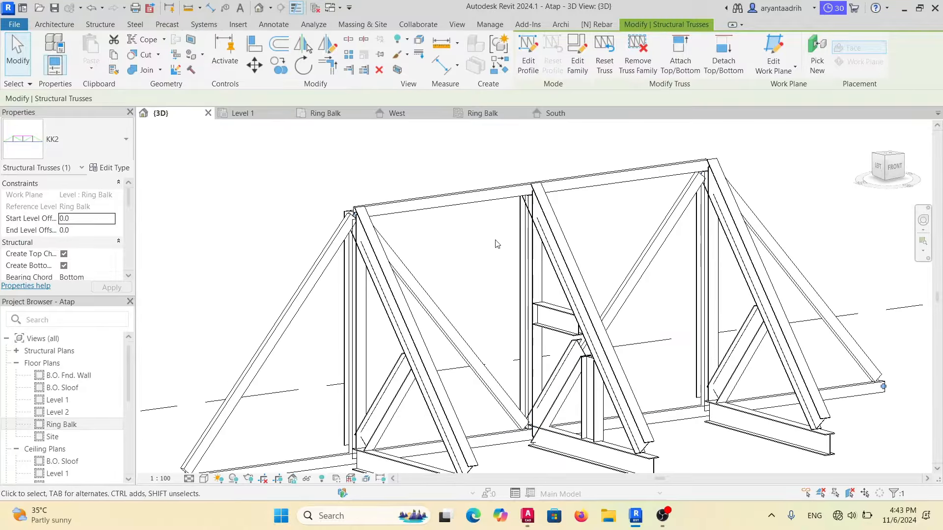
{"action": "left_click", "coordinate": [383, 314]}
{"action": "scroll", "coordinate": [383, 317], "scroll_direction": "down", "scroll_amount": 3}
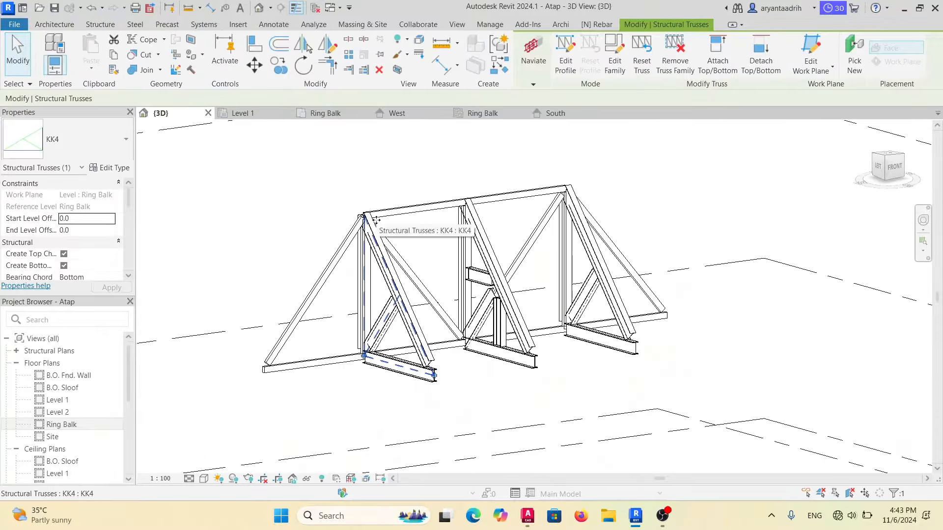
{"action": "left_click", "coordinate": [106, 167]}
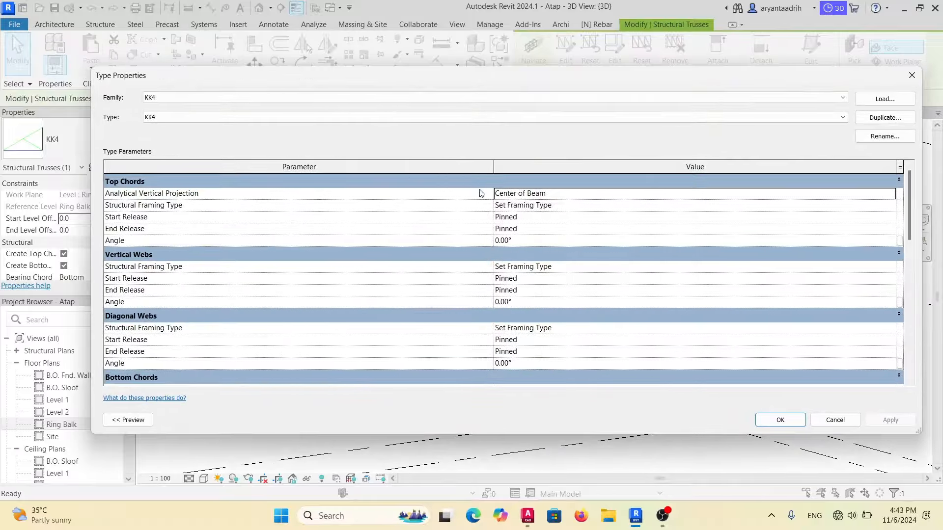
{"action": "key", "text": "Escape"}
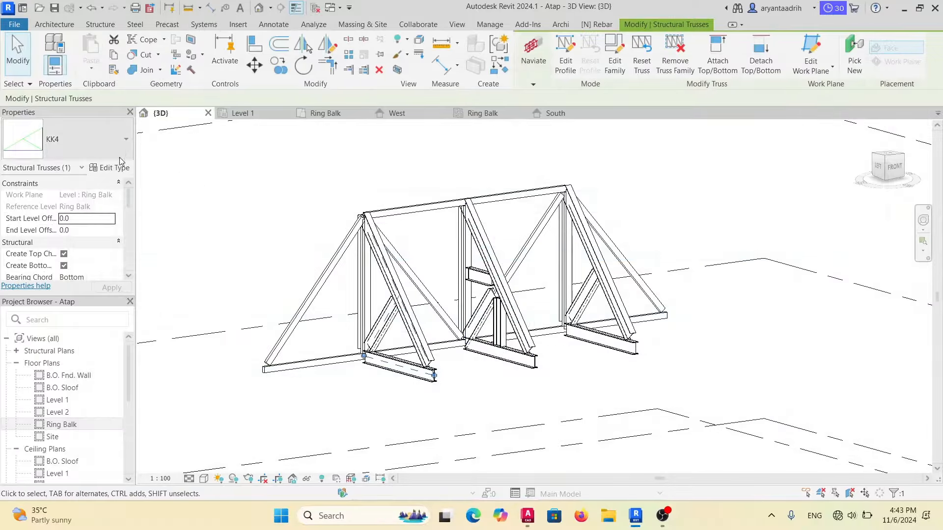
{"action": "left_click", "coordinate": [112, 167]}
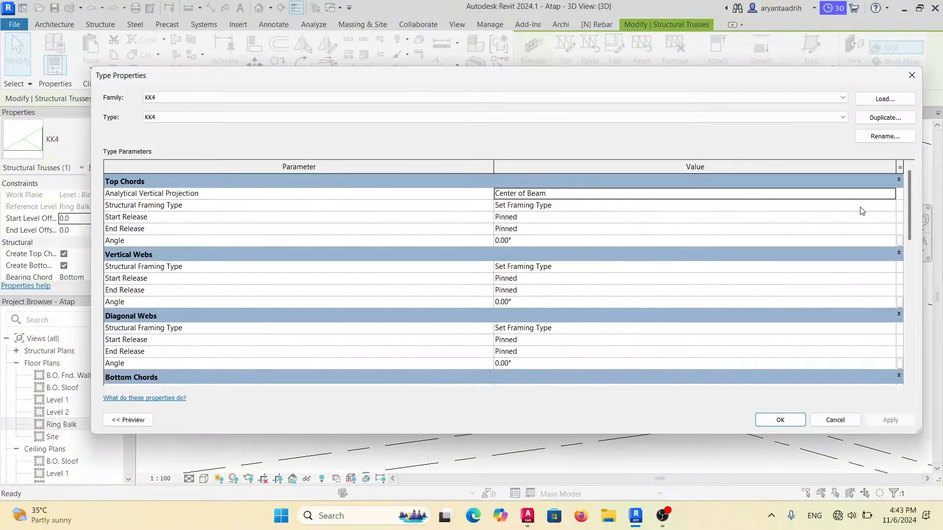
{"action": "left_click", "coordinate": [890, 205]}
{"action": "left_click", "coordinate": [561, 247]}
Assign M_Timber:80x15 cm as the structural framing type for KK4's vertical webs and diagonal webs.
{"action": "scroll", "coordinate": [579, 248], "scroll_direction": "down", "scroll_amount": 1}
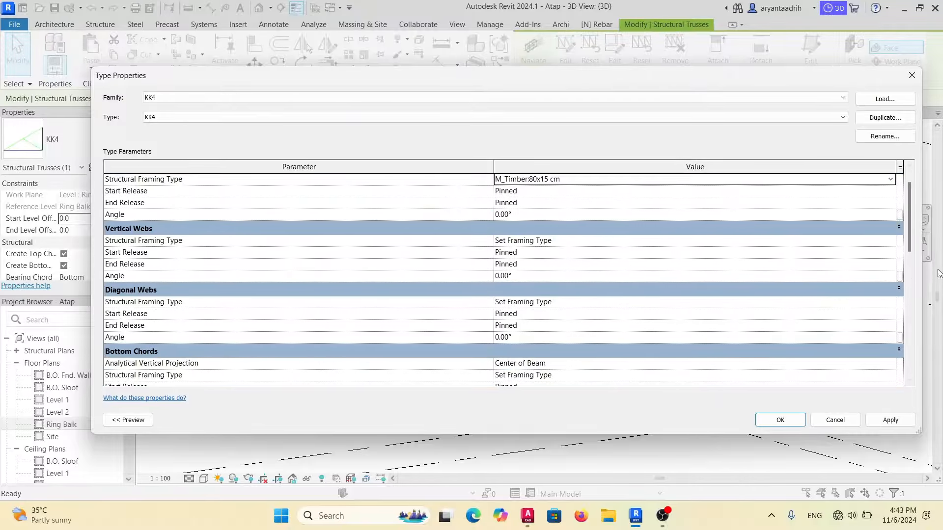
{"action": "left_click", "coordinate": [893, 253]}
{"action": "left_click", "coordinate": [795, 274]}
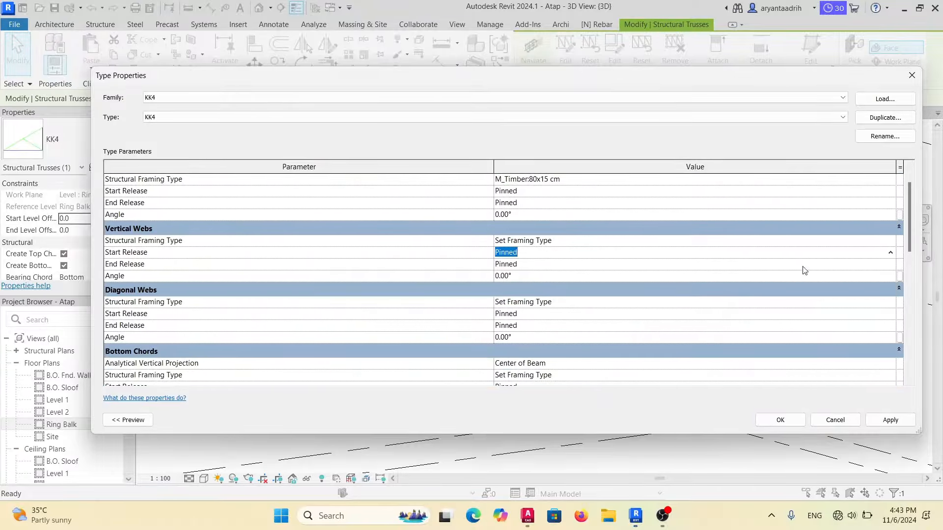
{"action": "left_click", "coordinate": [890, 240]}
{"action": "left_click", "coordinate": [589, 285]}
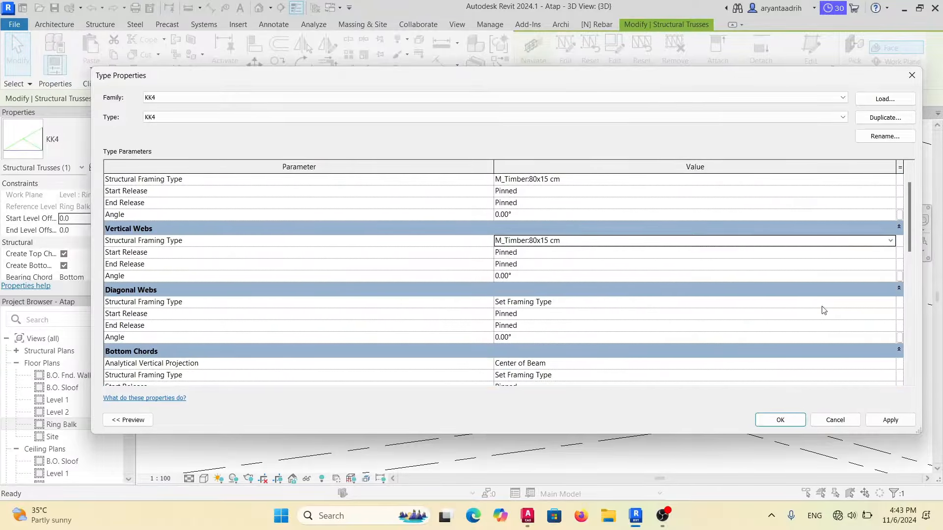
{"action": "left_click", "coordinate": [885, 304]}
{"action": "left_click", "coordinate": [703, 323]}
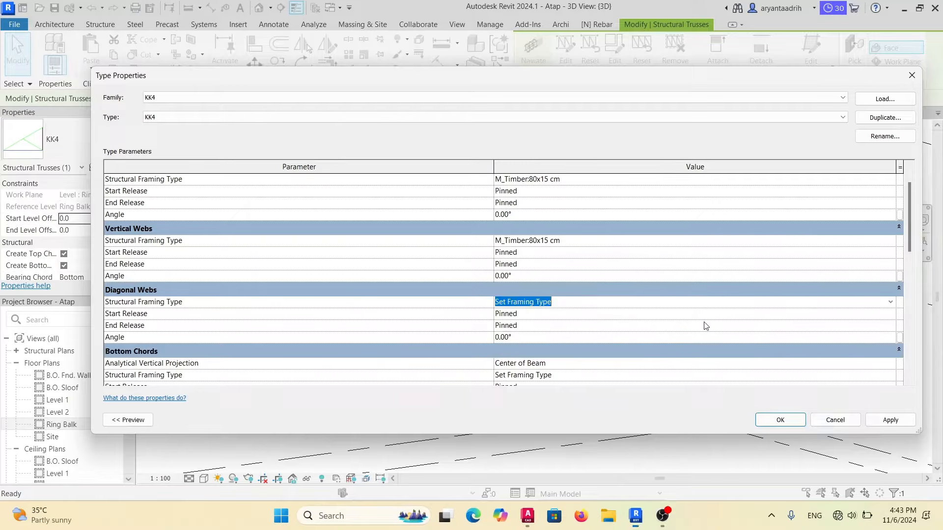
{"action": "left_click", "coordinate": [890, 302]}
{"action": "left_click", "coordinate": [641, 344]}
Assign M_Timber:80x15 cm to KK4's bottom chords and accept the type changes.
{"action": "scroll", "coordinate": [751, 337], "scroll_direction": "down", "scroll_amount": 2}
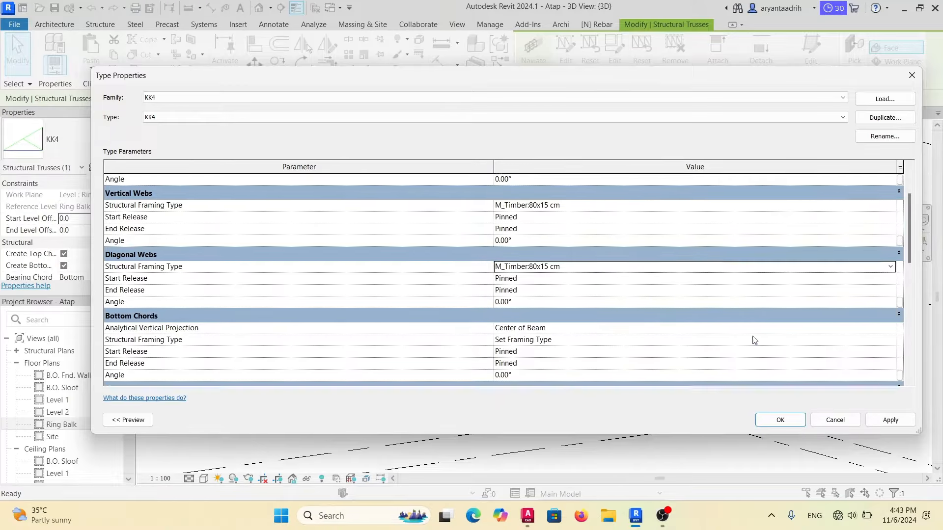
{"action": "left_click", "coordinate": [886, 313]}
{"action": "left_click", "coordinate": [888, 313]}
{"action": "left_click", "coordinate": [889, 313]}
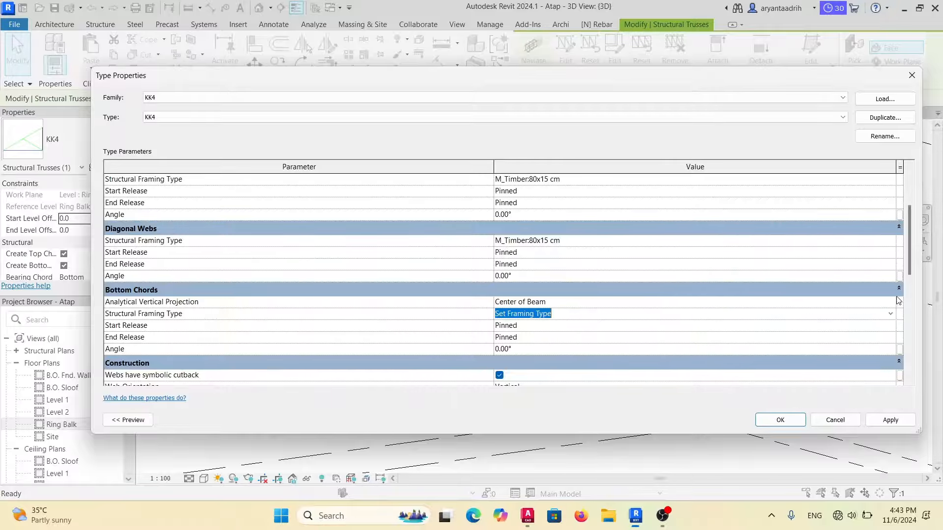
{"action": "left_click", "coordinate": [896, 299]}
{"action": "left_click", "coordinate": [890, 301]}
{"action": "left_click", "coordinate": [891, 303]}
{"action": "left_click", "coordinate": [888, 313]}
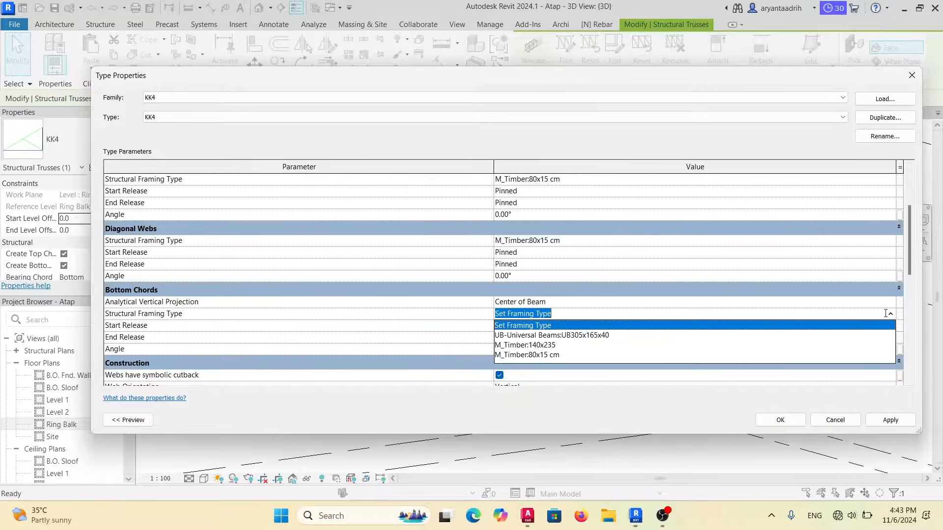
{"action": "left_click", "coordinate": [532, 355]}
{"action": "scroll", "coordinate": [532, 343], "scroll_direction": "down", "scroll_amount": 3}
{"action": "left_click", "coordinate": [777, 417]}
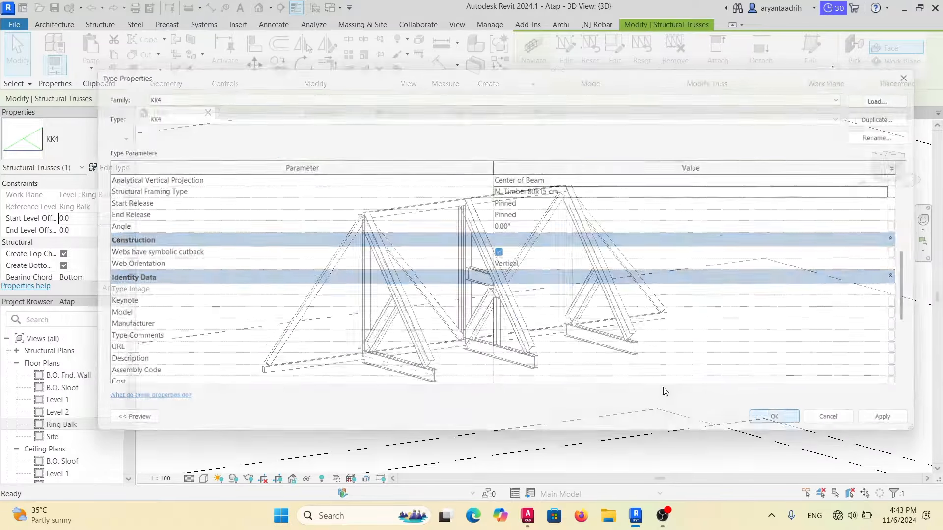
Inspect the timber-framed KK trusses in the 3D view from the front and from above, against the levels and grids.
{"action": "left_click", "coordinate": [540, 305]}
{"action": "middle_click_drag", "start_coordinate": [606, 286], "coordinate": [577, 290], "text": "shift"}
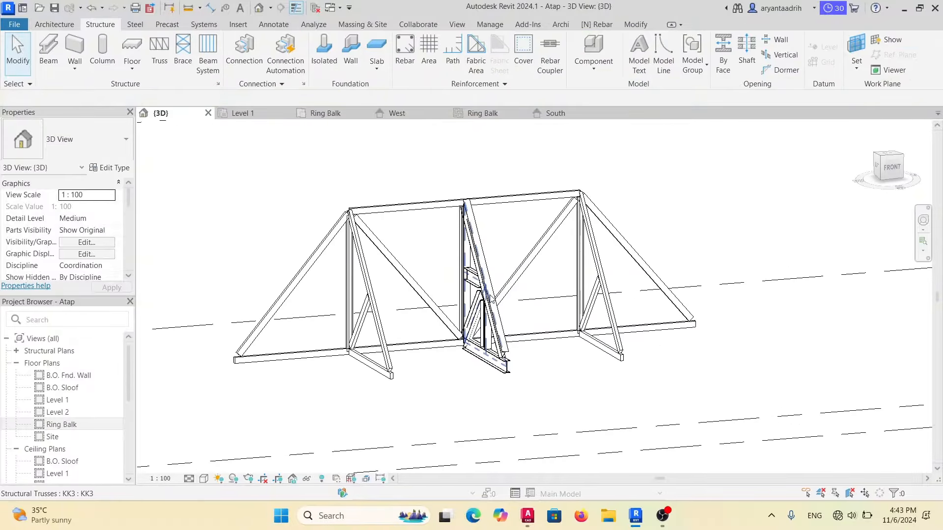
{"action": "left_click", "coordinate": [493, 300]}
{"action": "key", "text": "Escape"}
{"action": "scroll", "coordinate": [373, 268], "scroll_direction": "down", "scroll_amount": 3}
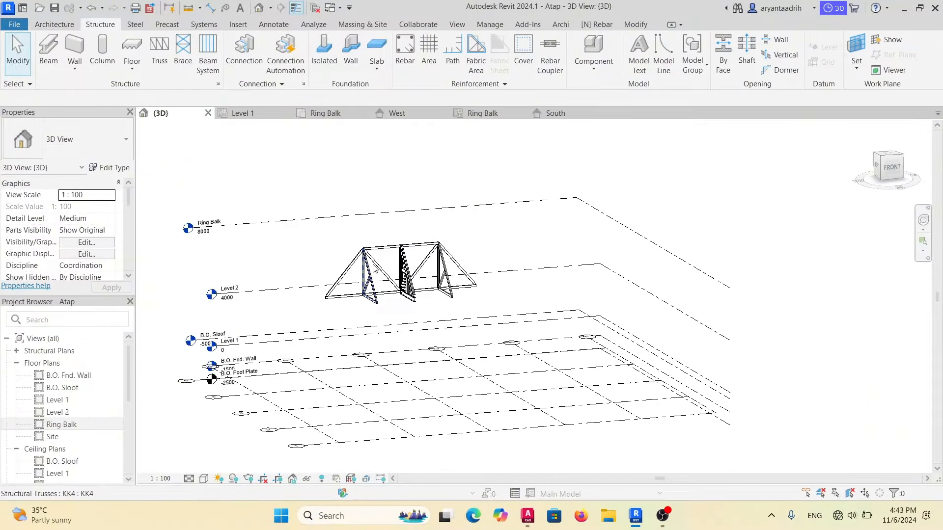
{"action": "middle_click_drag", "start_coordinate": [379, 269], "coordinate": [461, 331], "text": "shift"}
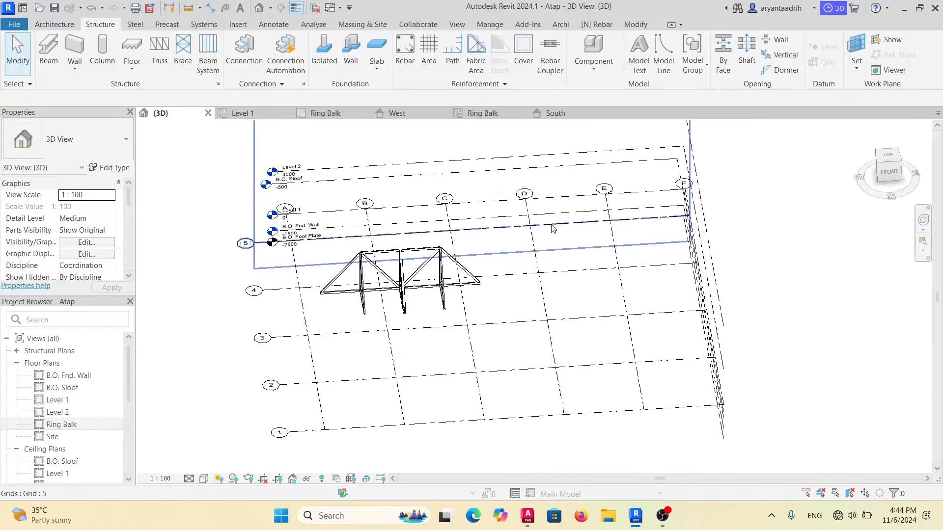
{"action": "middle_click_drag", "start_coordinate": [553, 228], "coordinate": [521, 393], "text": "shift"}
Switch to AutoCAD and examine the truss layout and legend on the RENCANA ATAP LANTAI 2 roof plan.
{"action": "left_click", "coordinate": [527, 516]}
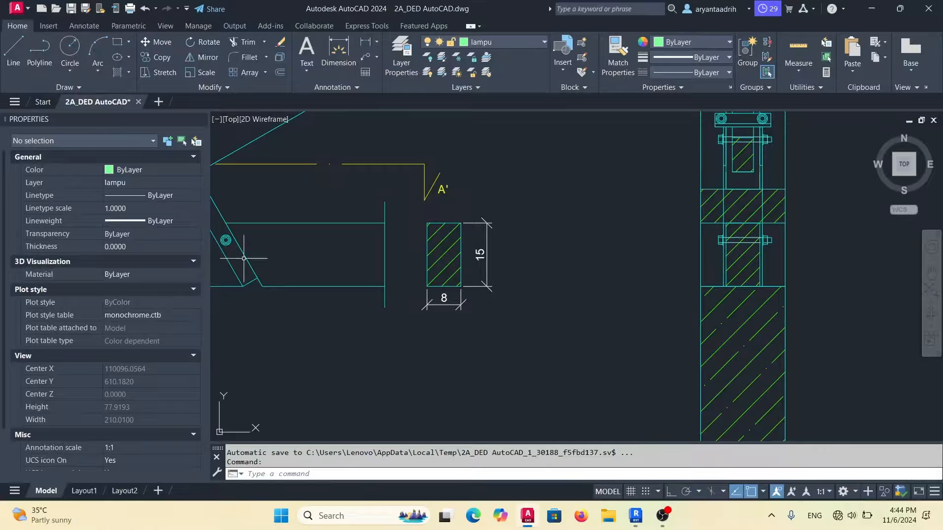
{"action": "middle_click_drag", "start_coordinate": [345, 254], "coordinate": [607, 284]}
{"action": "scroll", "coordinate": [606, 285], "scroll_direction": "down", "scroll_amount": 2}
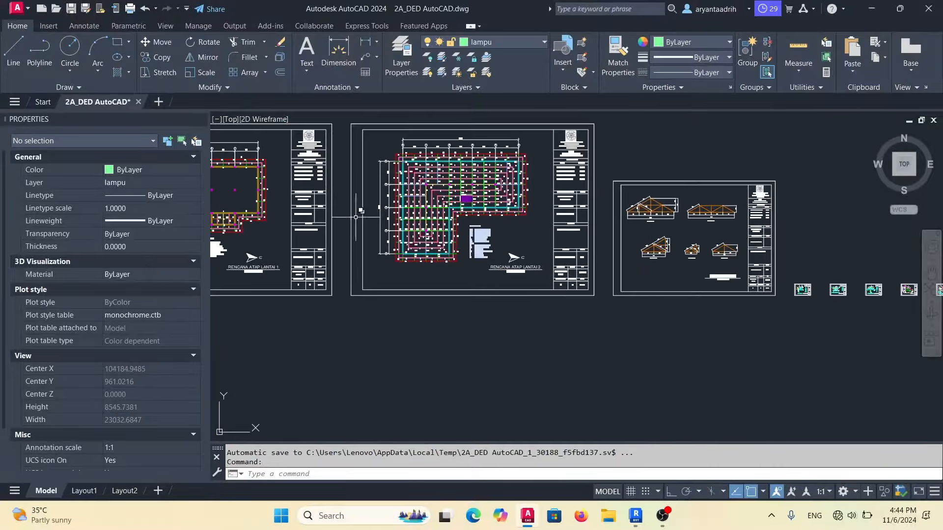
{"action": "scroll", "coordinate": [457, 201], "scroll_direction": "up", "scroll_amount": 4}
{"action": "middle_click_drag", "start_coordinate": [454, 197], "coordinate": [458, 233]}
{"action": "scroll", "coordinate": [446, 220], "scroll_direction": "down", "scroll_amount": 4}
{"action": "scroll", "coordinate": [410, 271], "scroll_direction": "up", "scroll_amount": 4}
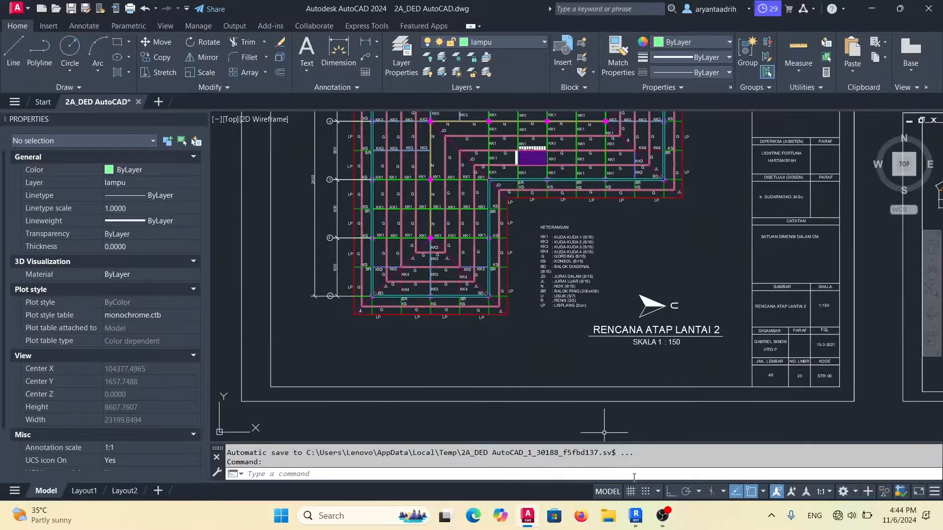
Switch back to Revit and examine the full truss arrangement in the Atapcontoh model, down to the KK2 chord ends.
{"action": "left_click", "coordinate": [635, 515]}
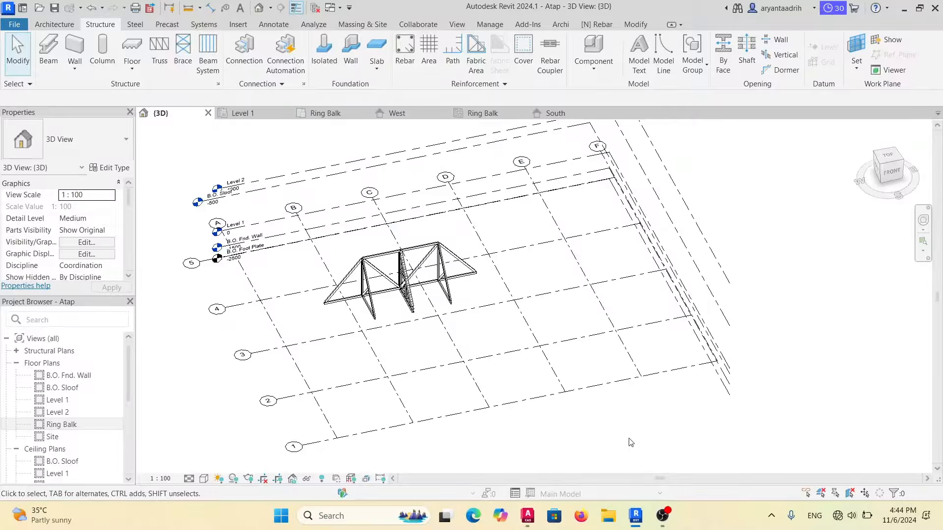
{"action": "left_click_drag", "start_coordinate": [692, 429], "coordinate": [273, 194]}
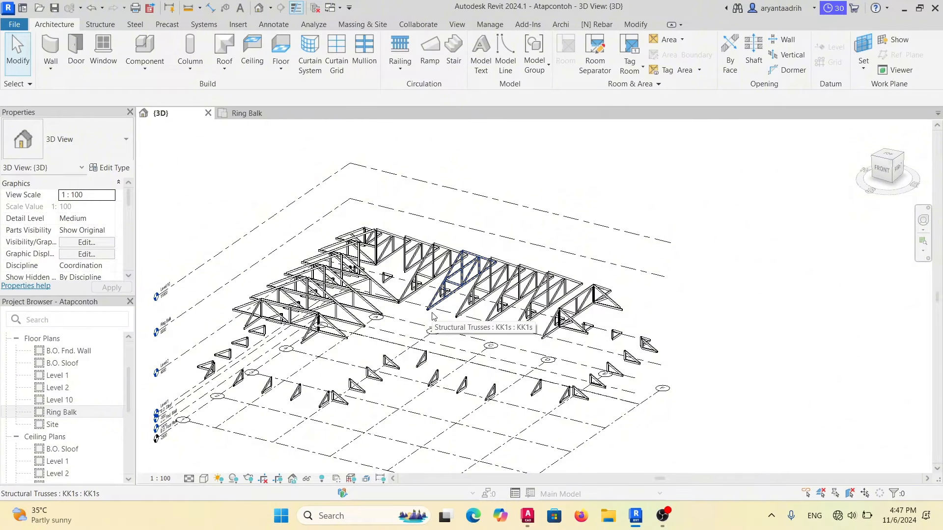
{"action": "scroll", "coordinate": [432, 317], "scroll_direction": "up", "scroll_amount": 5}
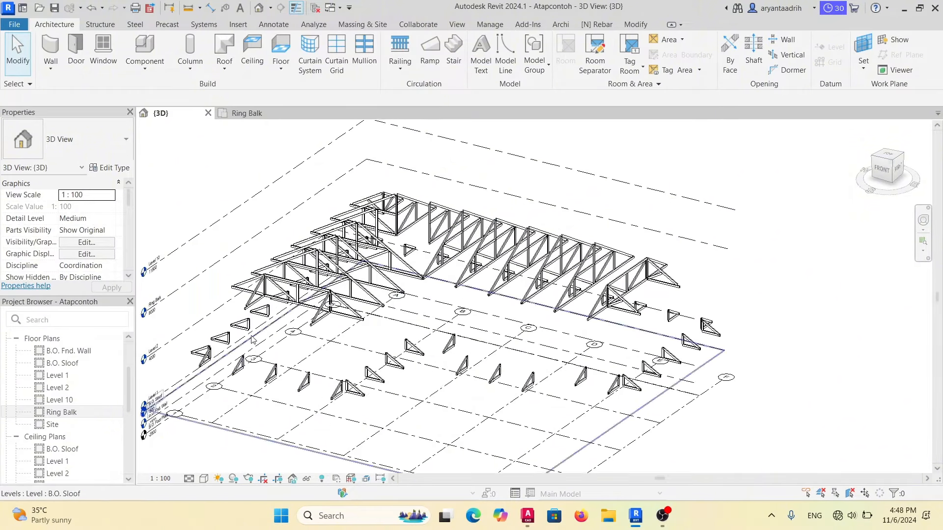
{"action": "scroll", "coordinate": [432, 301], "scroll_direction": "up", "scroll_amount": 5}
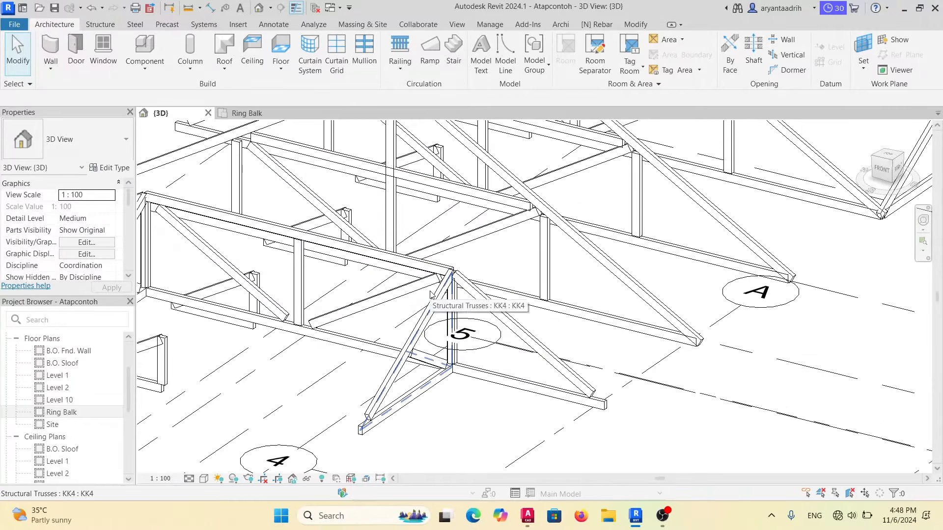
{"action": "middle_click_drag", "start_coordinate": [415, 235], "coordinate": [680, 281], "text": "shift"}
{"action": "scroll", "coordinate": [444, 229], "scroll_direction": "down", "scroll_amount": 1}
{"action": "scroll", "coordinate": [324, 339], "scroll_direction": "up", "scroll_amount": 1}
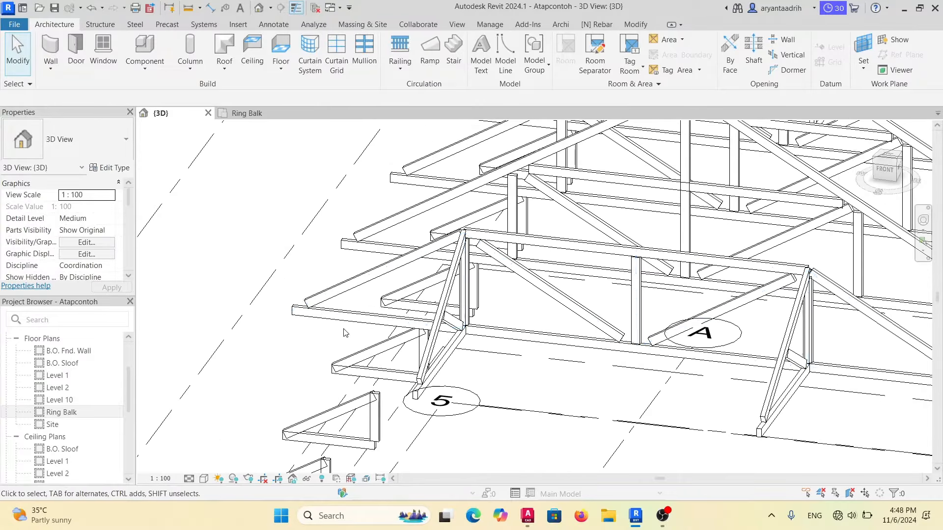
{"action": "scroll", "coordinate": [329, 299], "scroll_direction": "up", "scroll_amount": 3}
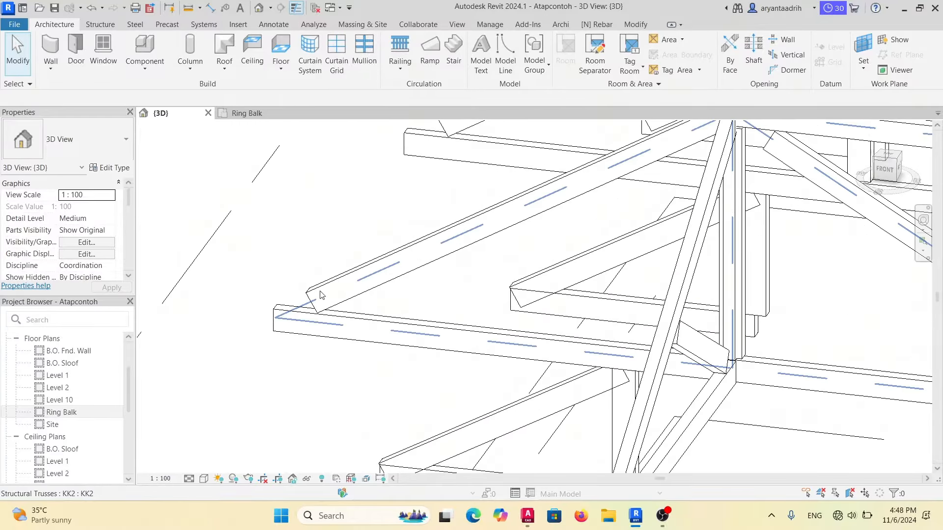
{"action": "middle_click_drag", "start_coordinate": [281, 310], "coordinate": [386, 314], "text": "shift"}
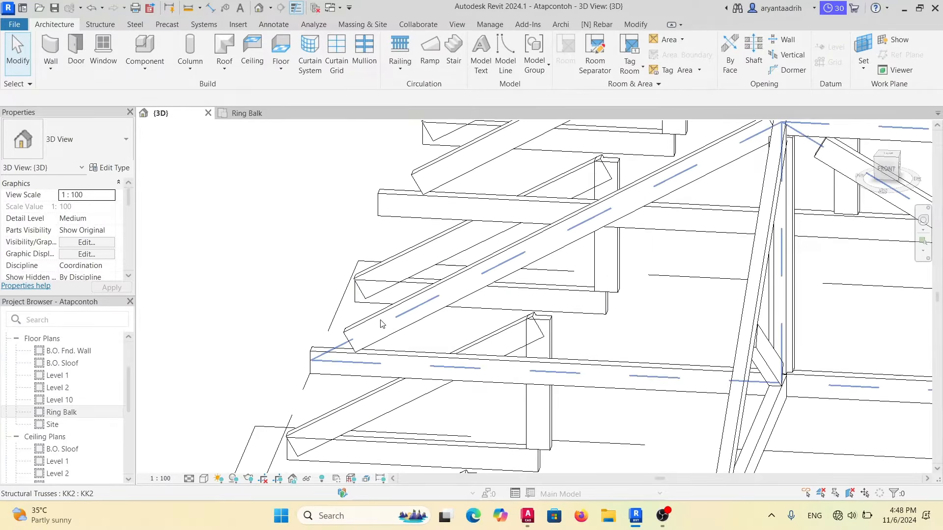
Unpin the sloping end top chord of the front KK2 truss and extend it to the bottom chord's end, with a start cutback of about -249.
{"action": "key", "text": "Tab"}
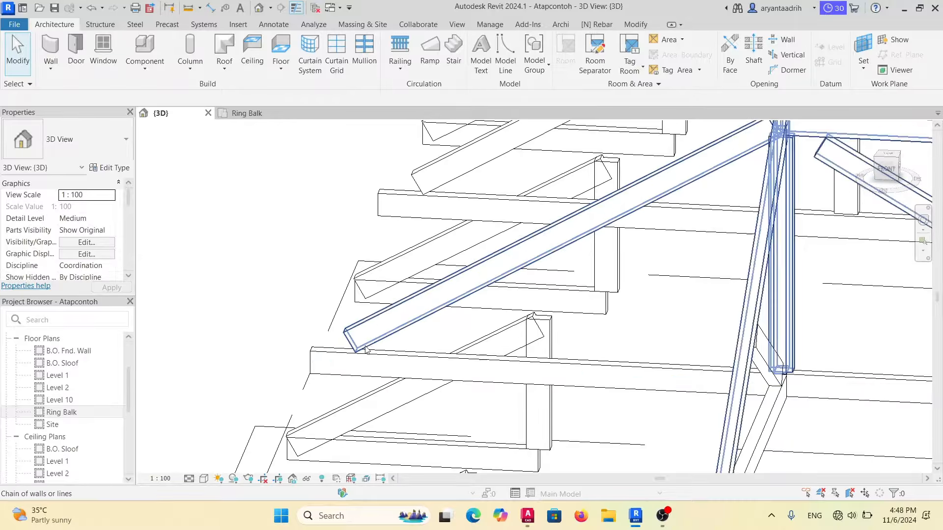
{"action": "left_click", "coordinate": [375, 326]}
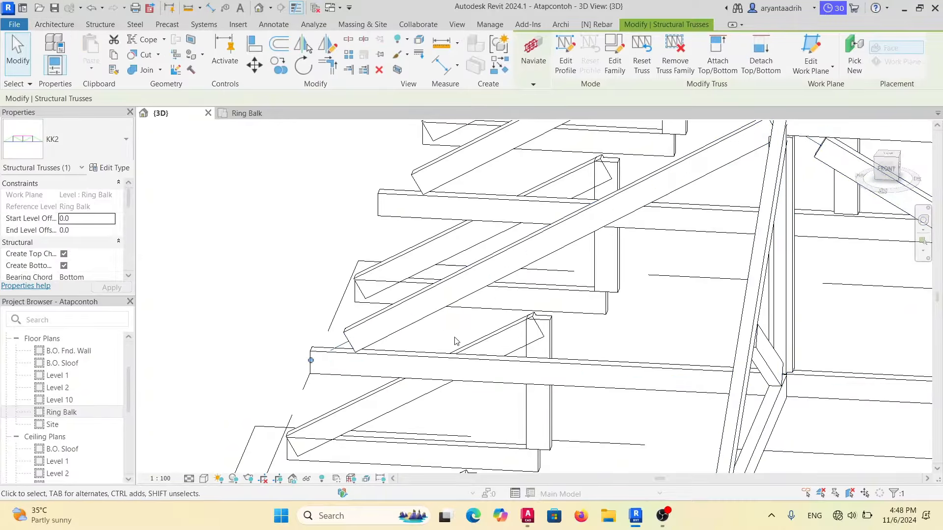
{"action": "scroll", "coordinate": [339, 347], "scroll_direction": "up", "scroll_amount": 2}
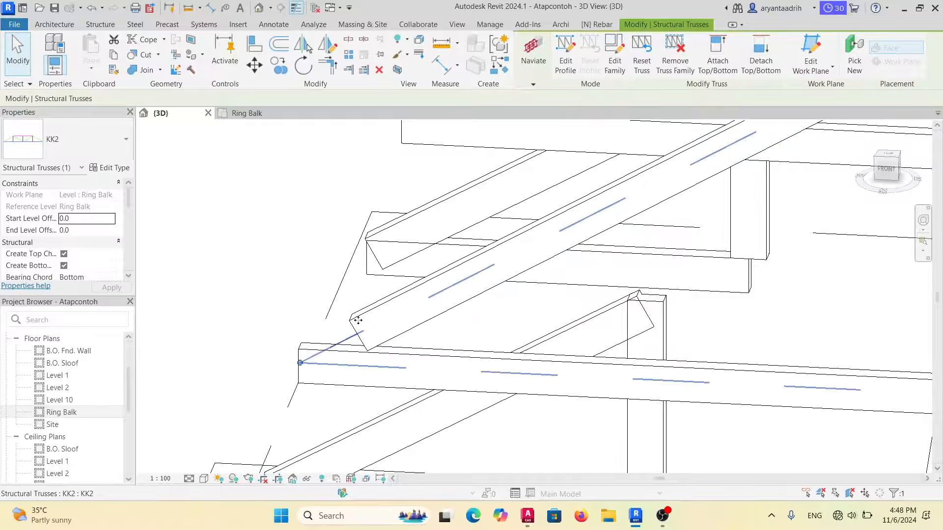
{"action": "key", "text": "Escape"}
{"action": "left_click", "coordinate": [357, 334]}
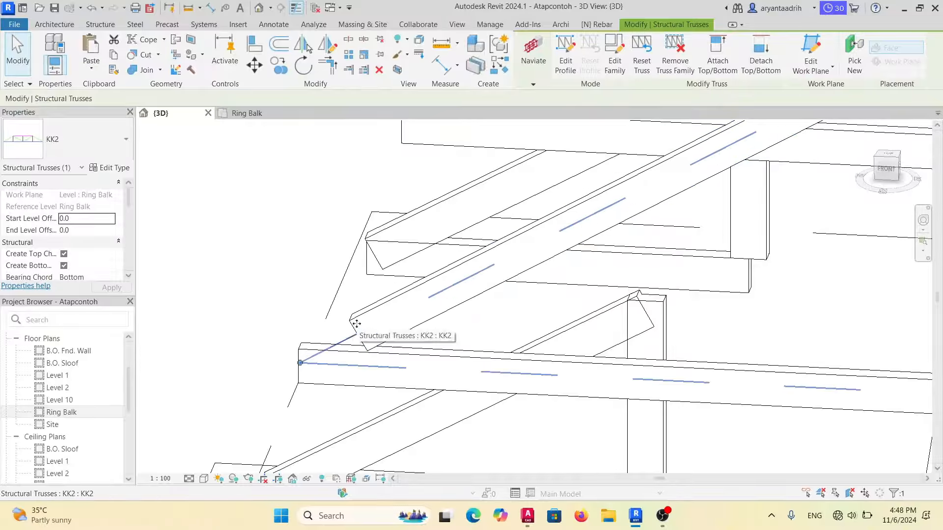
{"action": "left_click", "coordinate": [358, 324]}
{"action": "scroll", "coordinate": [359, 324], "scroll_direction": "down", "scroll_amount": 2}
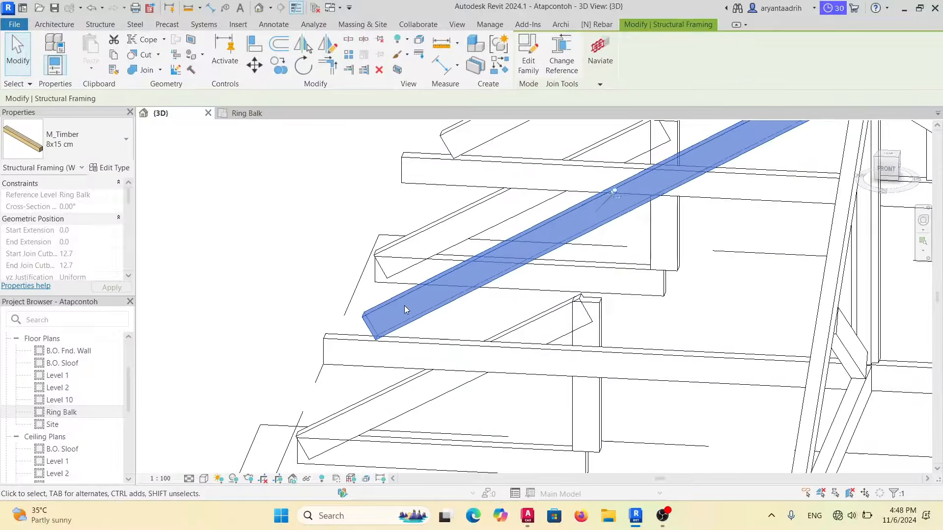
{"action": "left_click", "coordinate": [613, 194]}
{"action": "scroll", "coordinate": [363, 328], "scroll_direction": "up", "scroll_amount": 2}
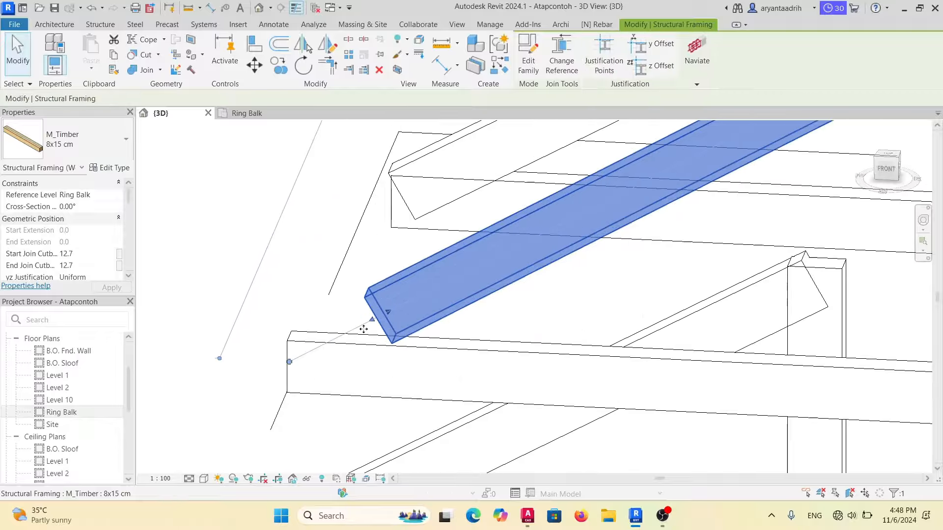
{"action": "left_click_drag", "start_coordinate": [370, 322], "coordinate": [294, 361]}
{"action": "scroll", "coordinate": [381, 319], "scroll_direction": "up", "scroll_amount": 3}
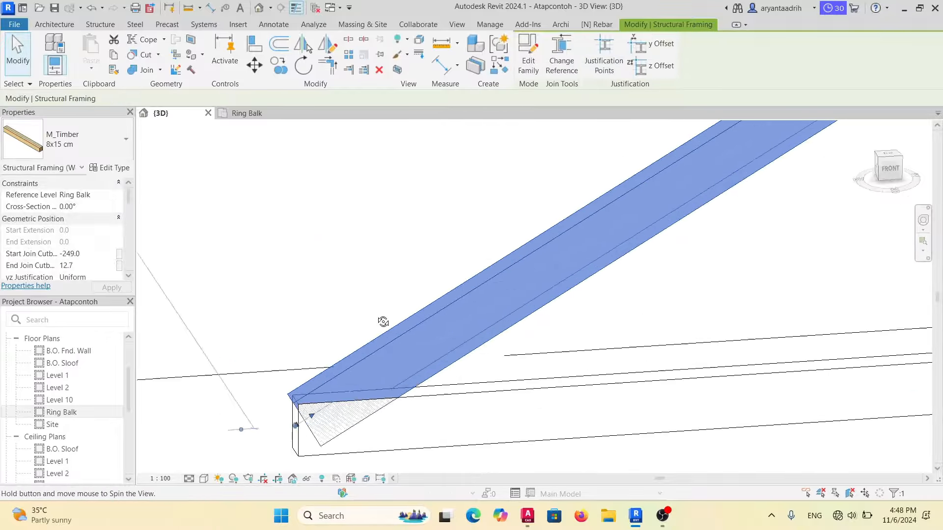
Examine the front KK2 truss and its chord and web joints from the front and the side.
{"action": "scroll", "coordinate": [346, 308], "scroll_direction": "down", "scroll_amount": 5}
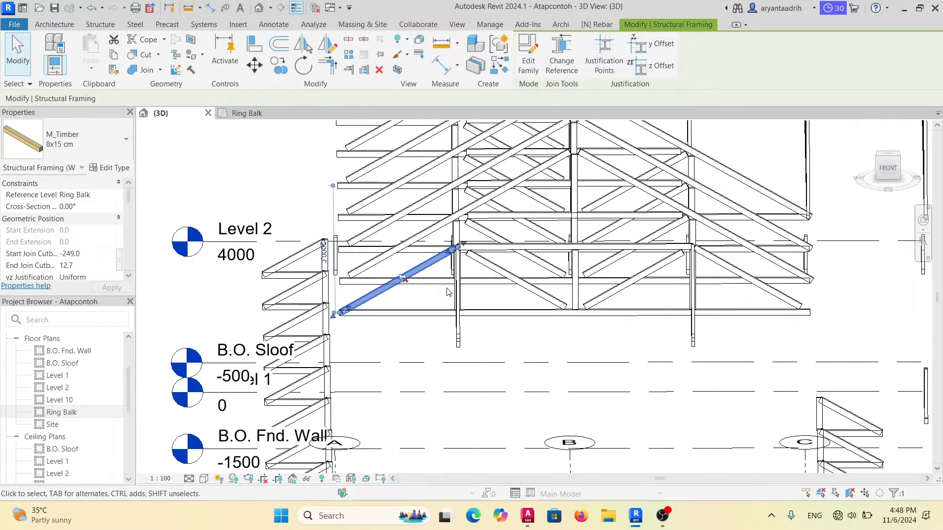
{"action": "scroll", "coordinate": [441, 255], "scroll_direction": "up", "scroll_amount": 2}
{"action": "left_click", "coordinate": [523, 262]}
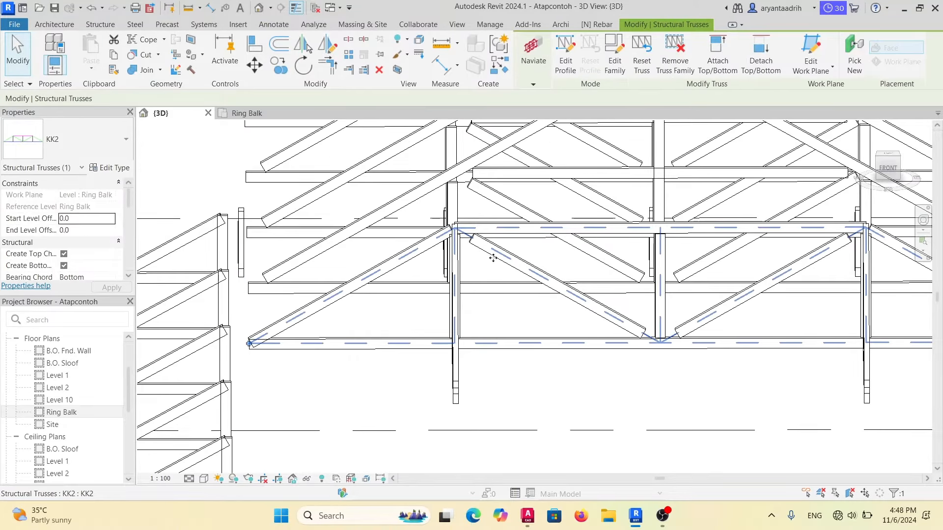
{"action": "scroll", "coordinate": [488, 258], "scroll_direction": "down", "scroll_amount": 2}
{"action": "middle_click_drag", "start_coordinate": [488, 259], "coordinate": [437, 273], "text": "shift"}
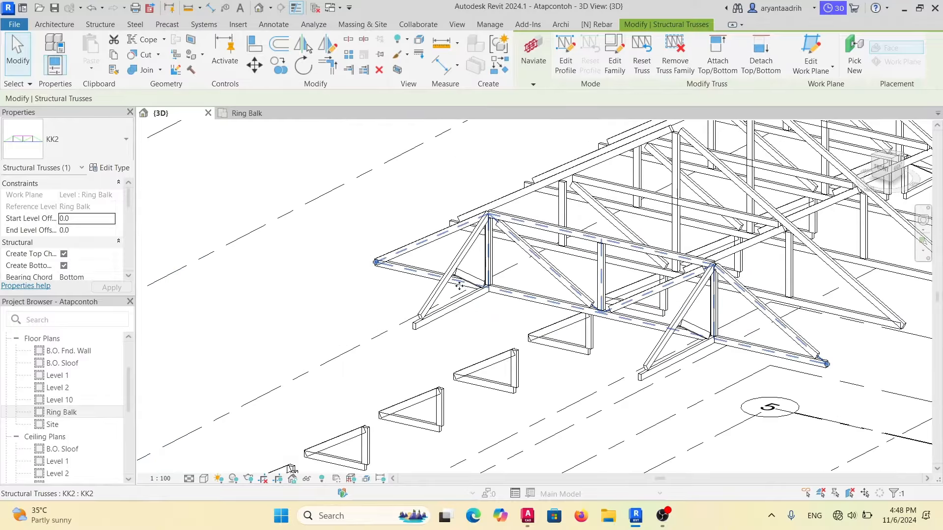
{"action": "scroll", "coordinate": [437, 273], "scroll_direction": "down", "scroll_amount": 2}
{"action": "middle_click_drag", "start_coordinate": [649, 247], "coordinate": [459, 312]}
{"action": "scroll", "coordinate": [459, 315], "scroll_direction": "up", "scroll_amount": 2}
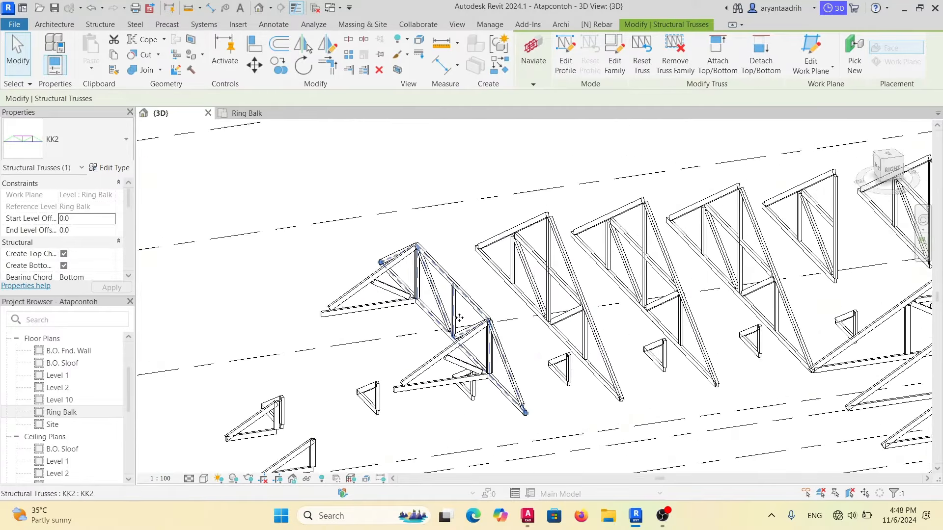
{"action": "left_click", "coordinate": [464, 313]}
{"action": "left_click", "coordinate": [470, 298]}
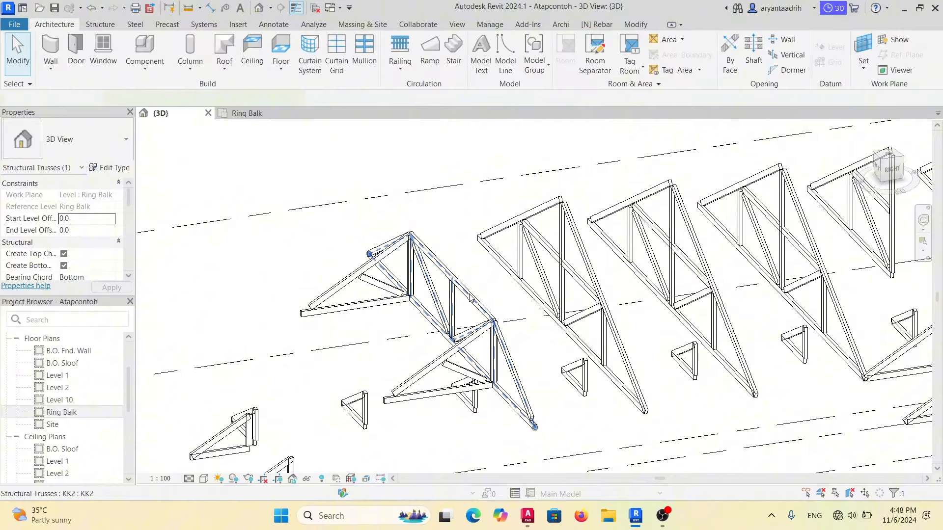
Select the KK1s truss nearest the front KK2 truss and set its Truss Height to 2000.
{"action": "left_click", "coordinate": [580, 257]}
{"action": "middle_click_drag", "start_coordinate": [580, 256], "coordinate": [541, 263], "text": "shift"}
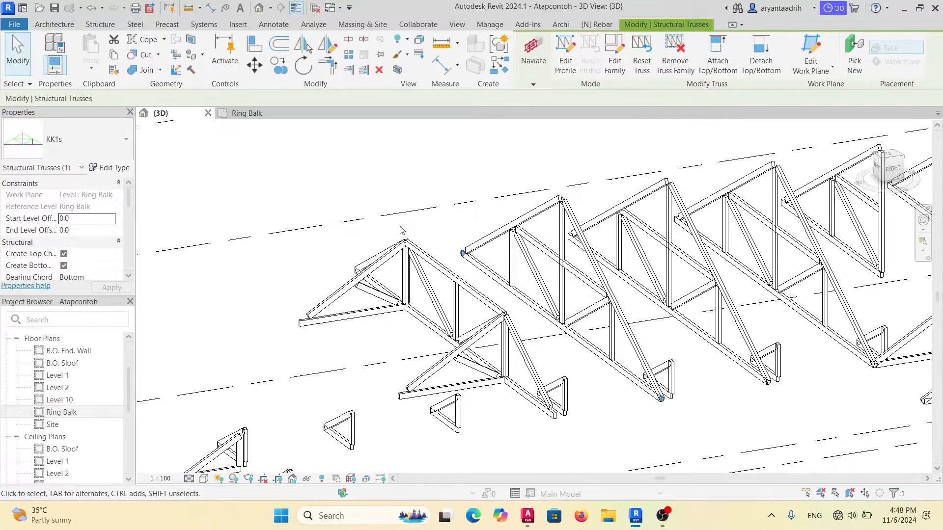
{"action": "scroll", "coordinate": [194, 202], "scroll_direction": "up", "scroll_amount": 1}
{"action": "scroll", "coordinate": [369, 214], "scroll_direction": "down", "scroll_amount": 2}
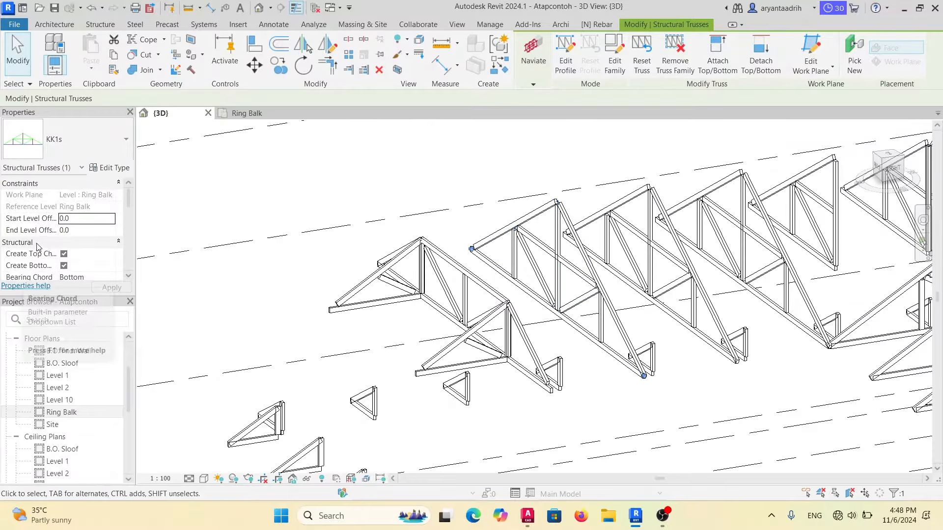
{"action": "scroll", "coordinate": [59, 235], "scroll_direction": "down", "scroll_amount": 2}
{"action": "scroll", "coordinate": [78, 213], "scroll_direction": "down", "scroll_amount": 2}
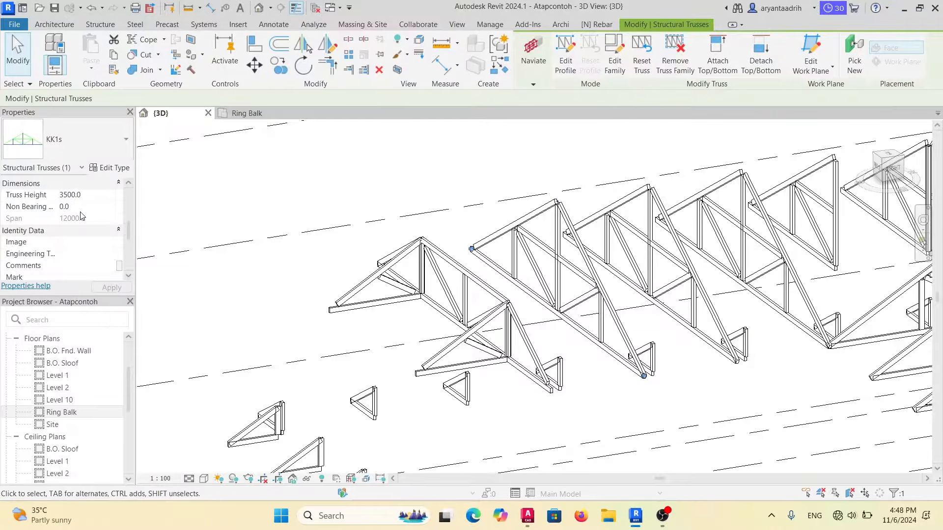
{"action": "scroll", "coordinate": [82, 217], "scroll_direction": "up", "scroll_amount": 1}
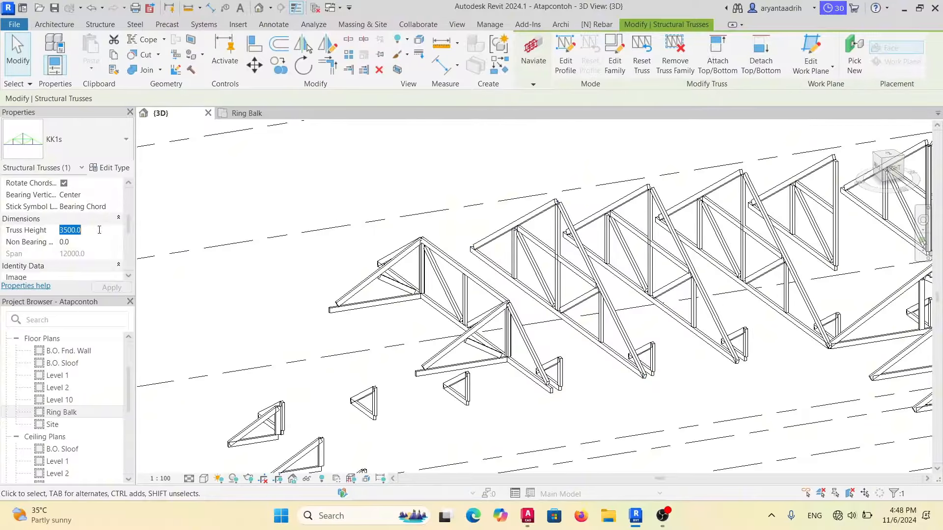
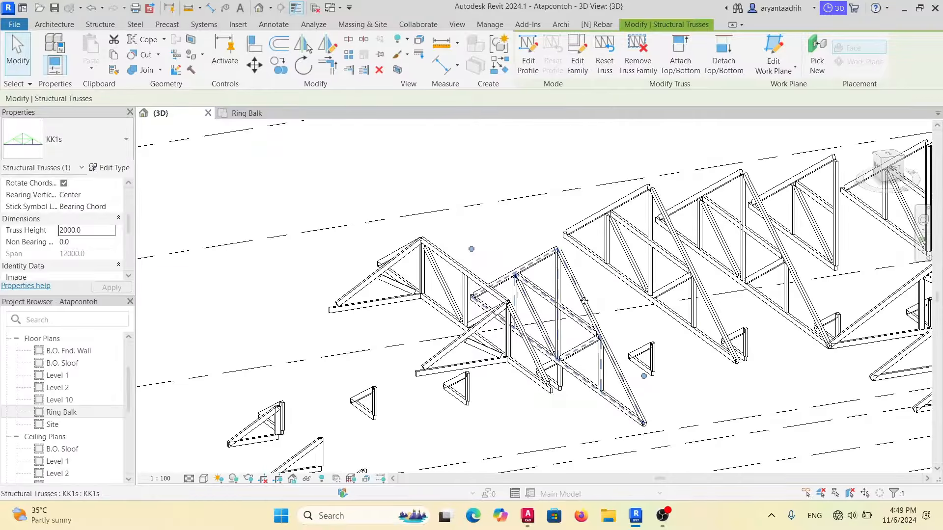
Restore the selected KK1s truss's Truss Height to 3500 and clear the selection.
{"action": "left_click", "coordinate": [90, 234]}
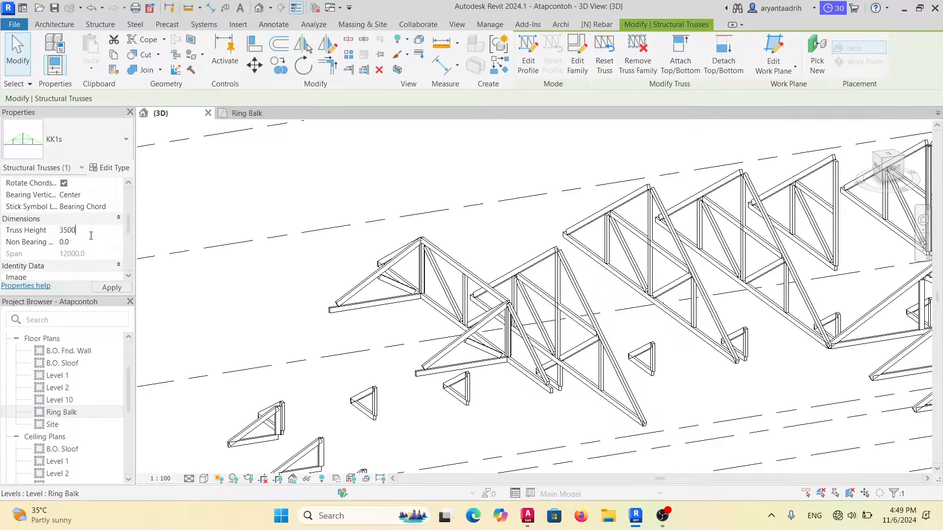
{"action": "key", "text": "Return"}
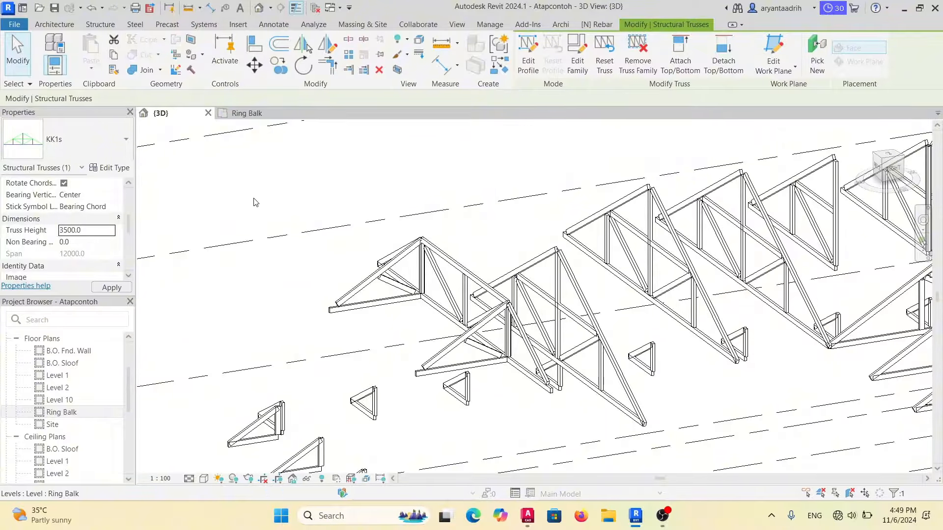
{"action": "left_click", "coordinate": [362, 209]}
Review the overall truss layout in 3D from above, and open the Ring Balk floor plan around grids A to F.
{"action": "scroll", "coordinate": [422, 230], "scroll_direction": "down", "scroll_amount": 3}
{"action": "middle_click_drag", "start_coordinate": [491, 241], "coordinate": [522, 217], "text": "shift"}
{"action": "middle_click_drag", "start_coordinate": [582, 236], "coordinate": [502, 309], "text": "shift"}
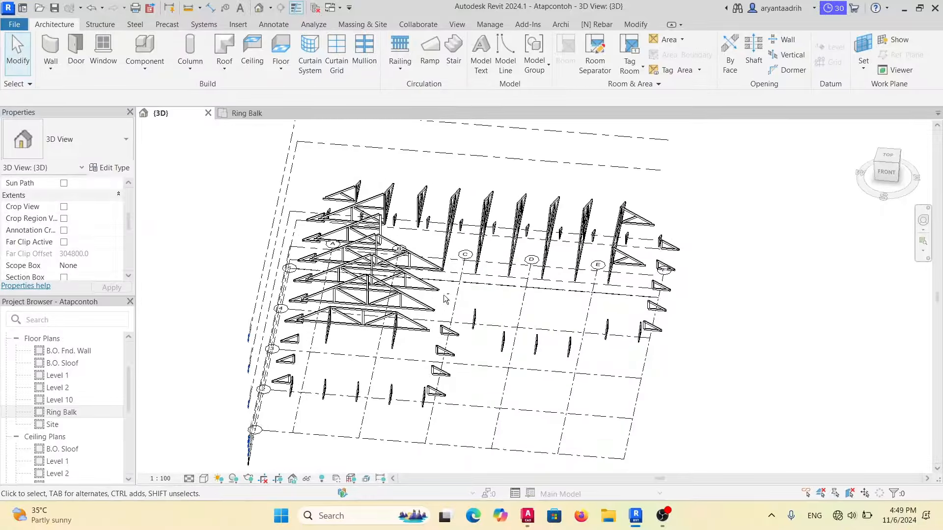
{"action": "scroll", "coordinate": [373, 297], "scroll_direction": "up", "scroll_amount": 3}
{"action": "scroll", "coordinate": [445, 251], "scroll_direction": "down", "scroll_amount": 3}
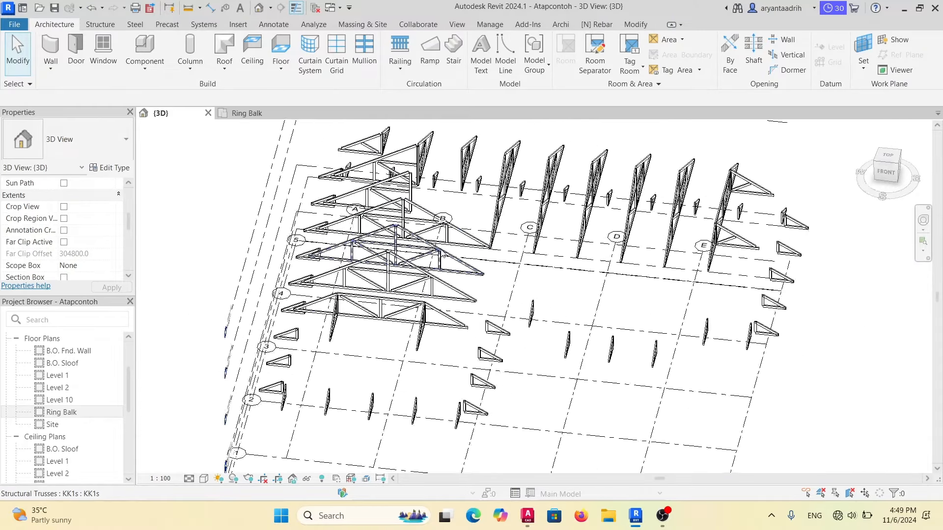
{"action": "left_click", "coordinate": [265, 113]}
{"action": "scroll", "coordinate": [354, 267], "scroll_direction": "up", "scroll_amount": 5}
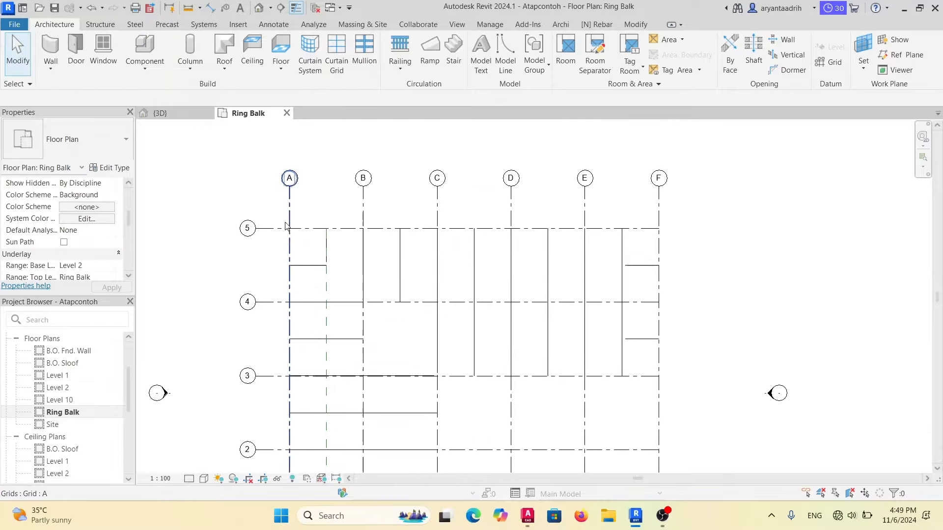
Start a footprint roof with straight boundary lines offset 1600 and no slope, and draw the first edge along grid 5 from A to F.
{"action": "scroll", "coordinate": [301, 225], "scroll_direction": "up", "scroll_amount": 3}
{"action": "scroll", "coordinate": [295, 217], "scroll_direction": "down", "scroll_amount": 2}
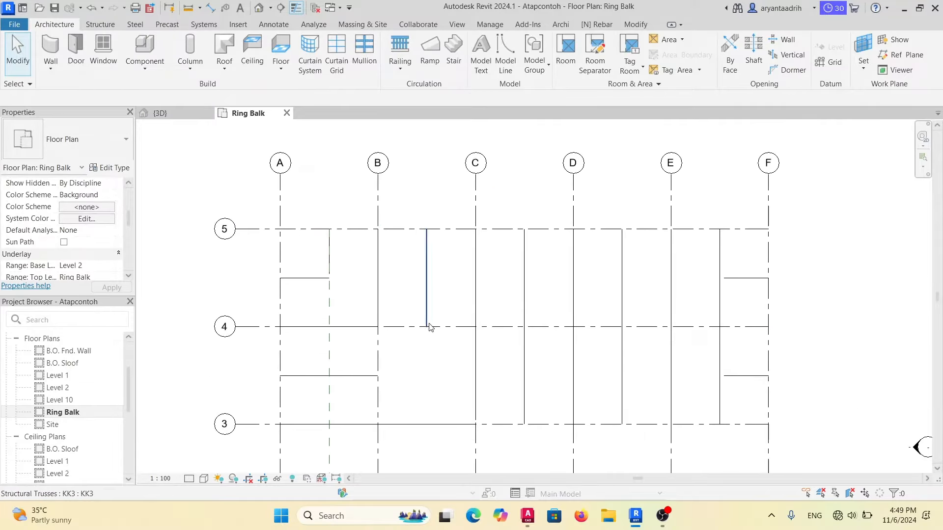
{"action": "middle_click_drag", "start_coordinate": [282, 283], "coordinate": [278, 252]}
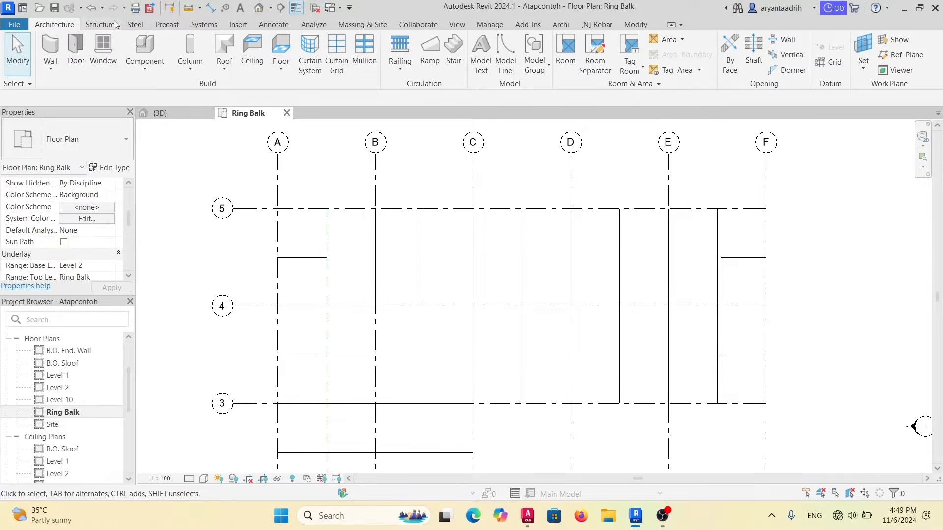
{"action": "left_click", "coordinate": [231, 57]}
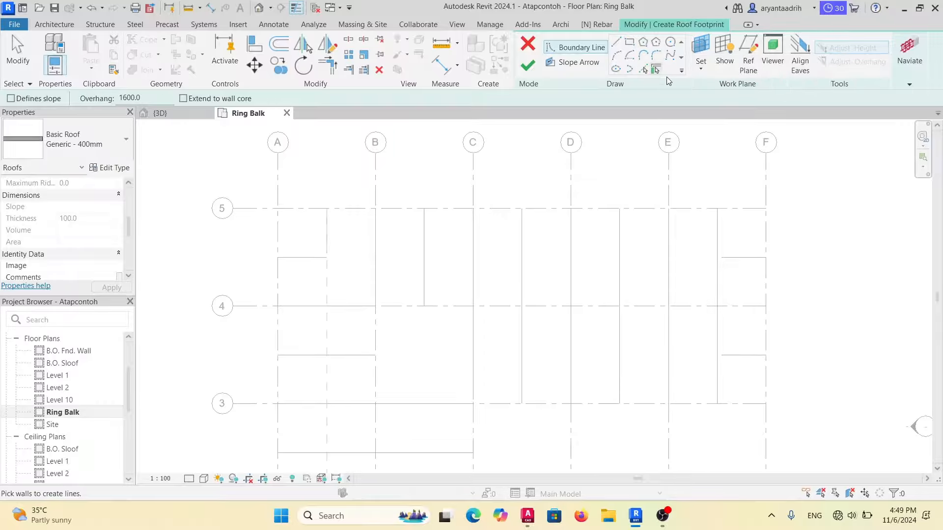
{"action": "left_click", "coordinate": [657, 70]}
{"action": "left_click", "coordinate": [617, 43]}
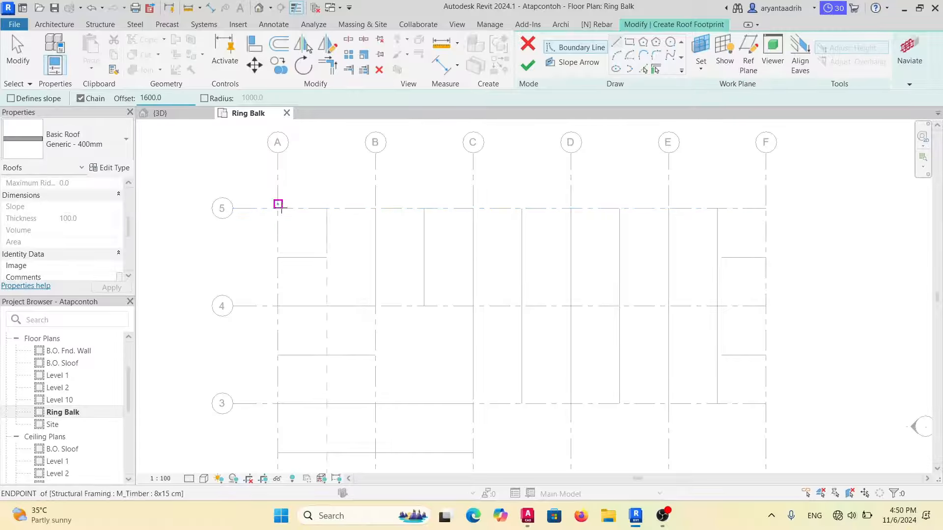
{"action": "scroll", "coordinate": [277, 206], "scroll_direction": "up", "scroll_amount": 3}
{"action": "scroll", "coordinate": [277, 208], "scroll_direction": "down", "scroll_amount": 2}
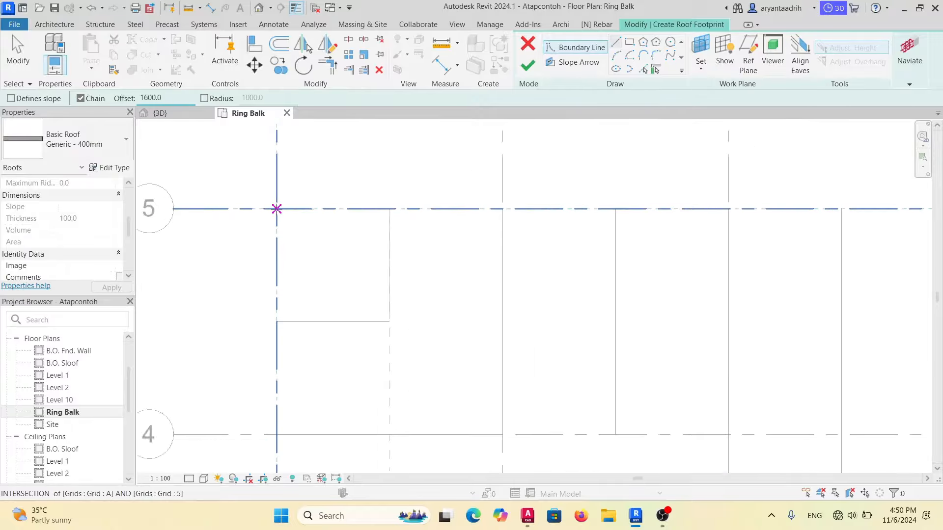
{"action": "scroll", "coordinate": [277, 208], "scroll_direction": "up", "scroll_amount": 4}
{"action": "scroll", "coordinate": [277, 208], "scroll_direction": "up", "scroll_amount": 1}
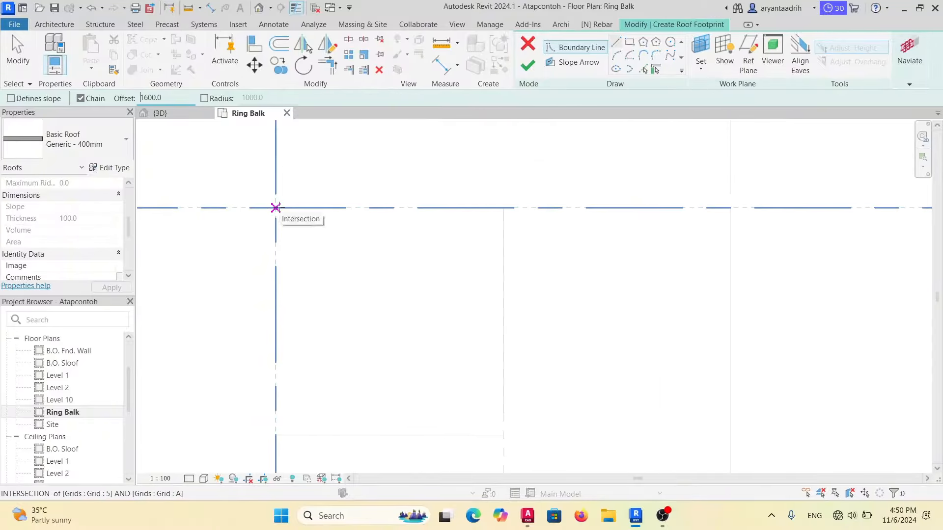
{"action": "left_click", "coordinate": [275, 207]}
{"action": "scroll", "coordinate": [299, 176], "scroll_direction": "down", "scroll_amount": 6}
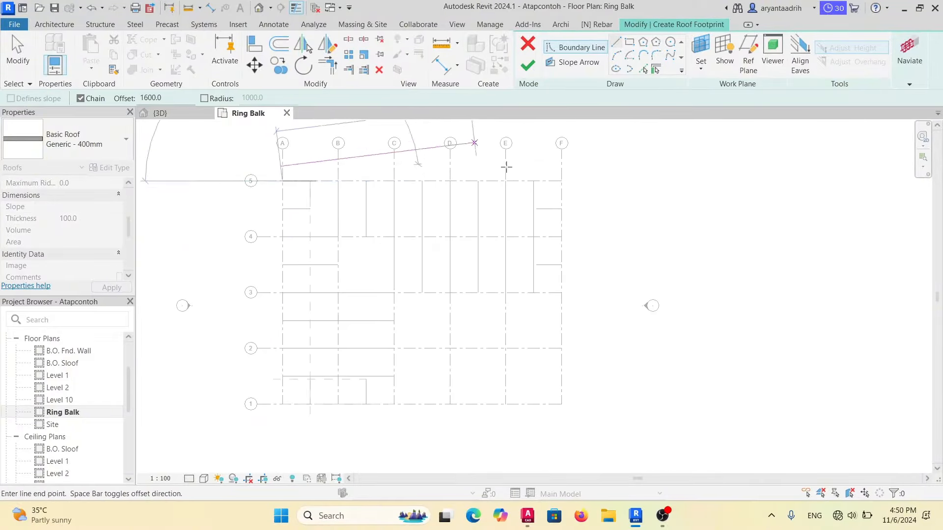
{"action": "left_click", "coordinate": [561, 181]}
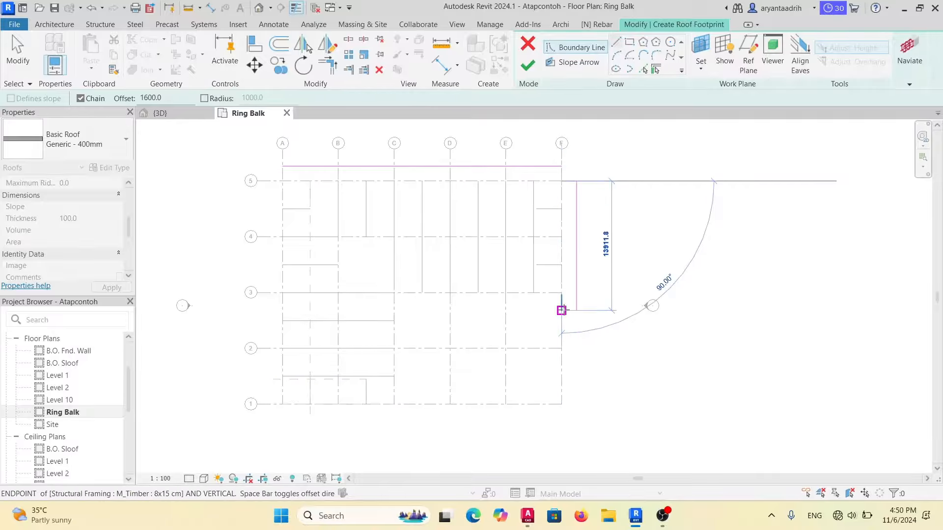
Continue the L-shaped roof boundary near grid 3 from F to C, down to grid 1, across to A and back to grid 5.
{"action": "left_click", "coordinate": [561, 296]}
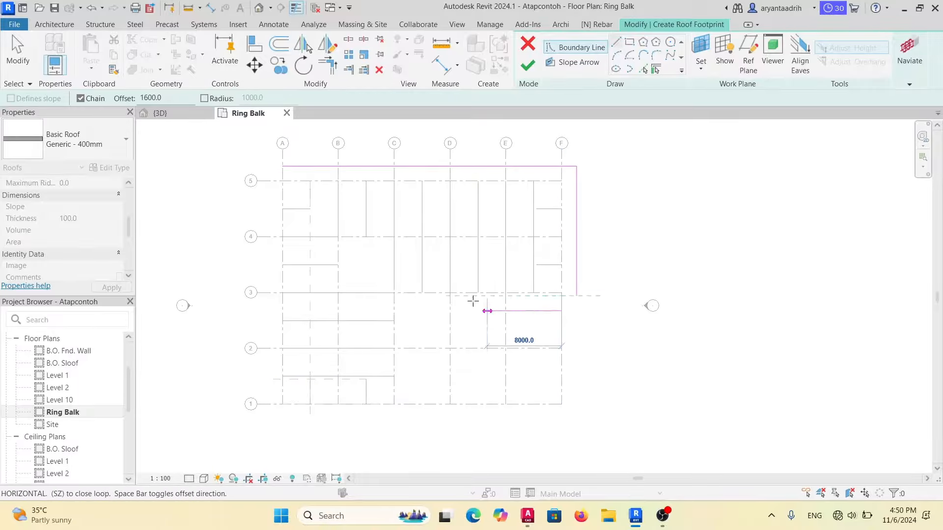
{"action": "left_click", "coordinate": [394, 295]}
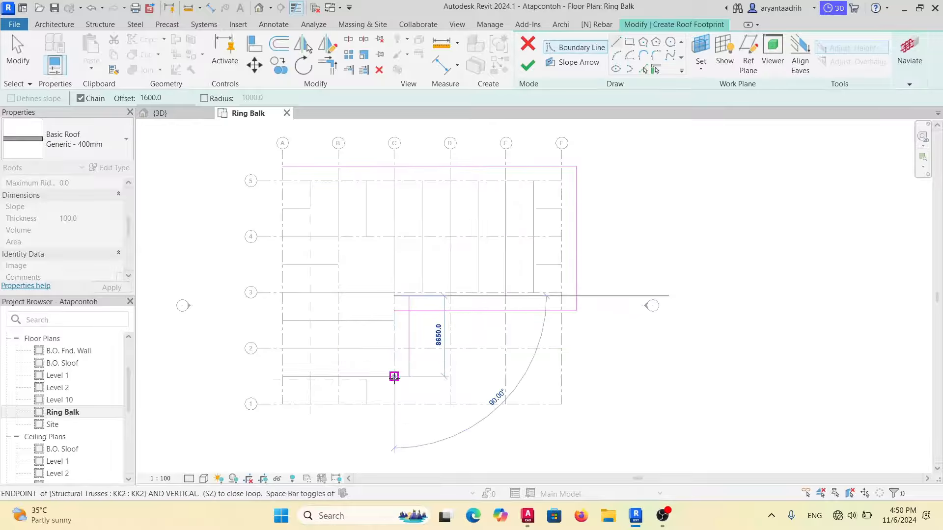
{"action": "left_click", "coordinate": [393, 404]}
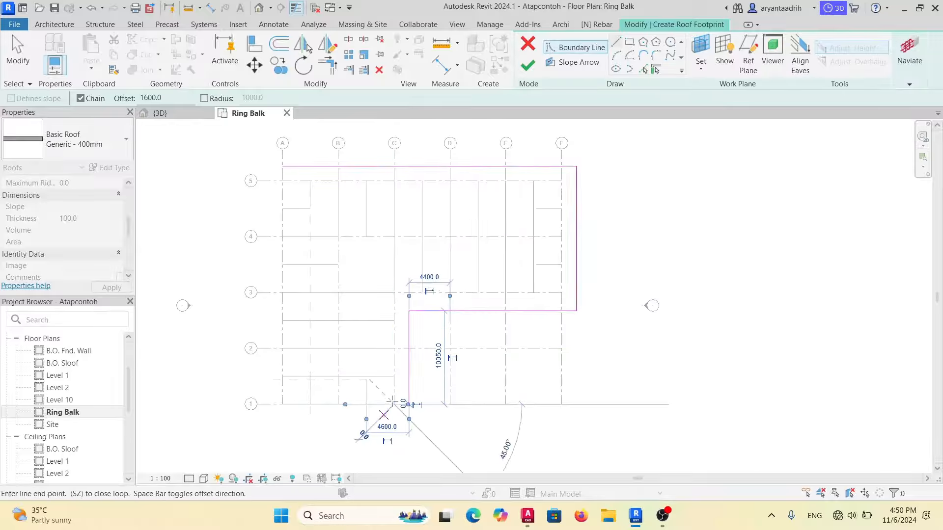
{"action": "left_click", "coordinate": [283, 404]}
{"action": "left_click", "coordinate": [282, 181]}
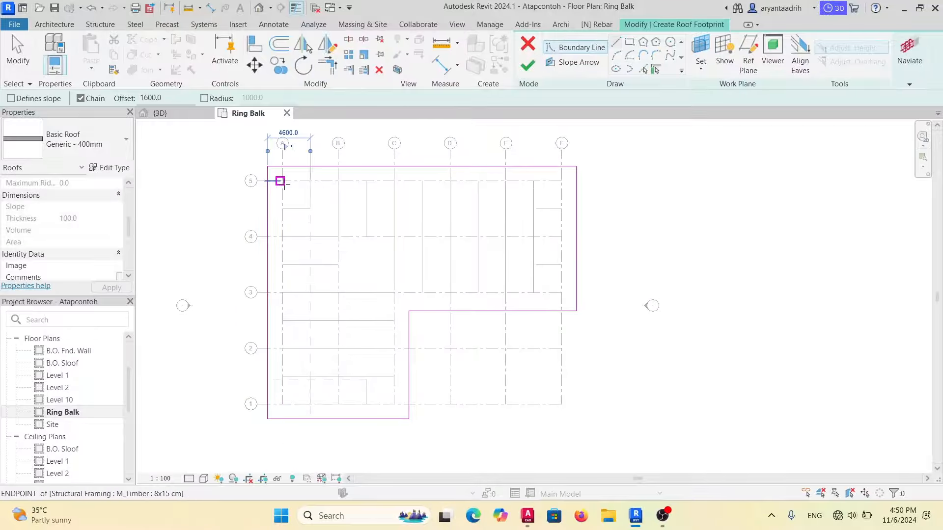
Finish the roof footprint and inspect the flat roof against the trusses in 3D.
{"action": "key", "text": "Escape"}
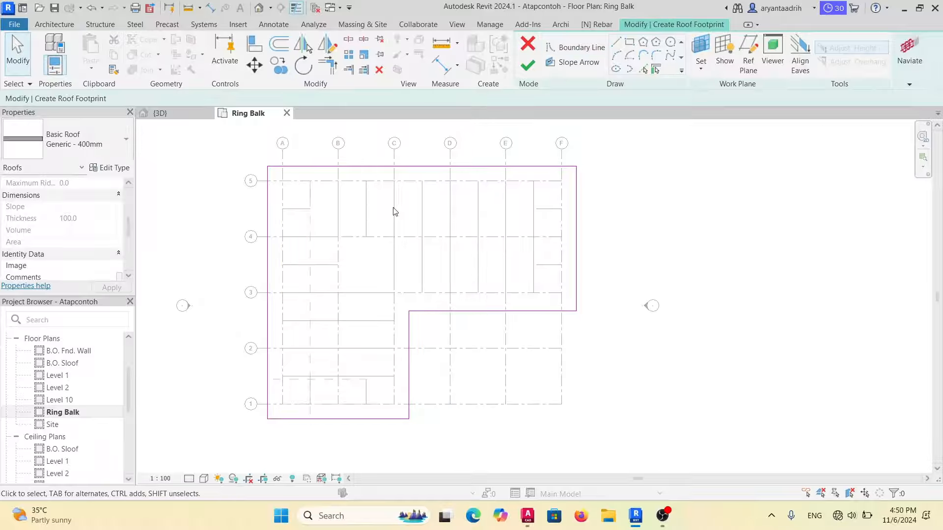
{"action": "left_click", "coordinate": [525, 69]}
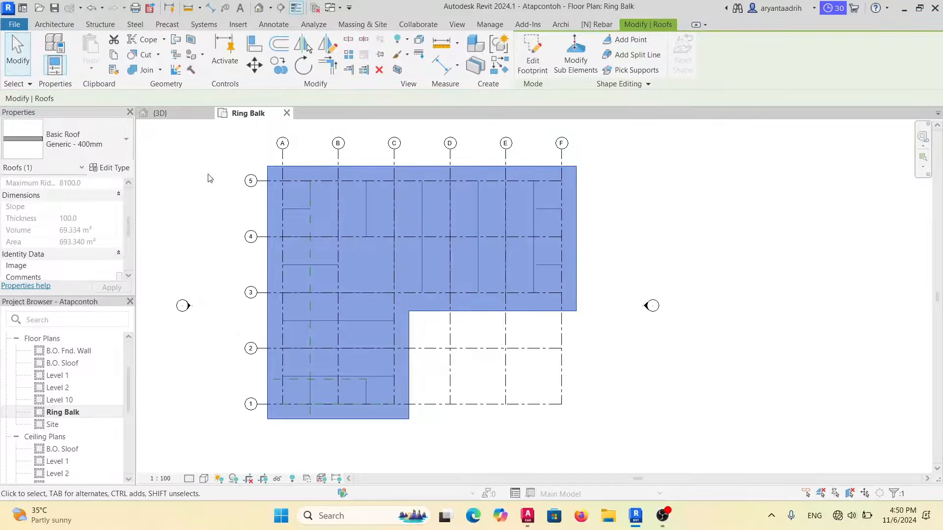
{"action": "middle_click_drag", "start_coordinate": [311, 214], "coordinate": [289, 223]}
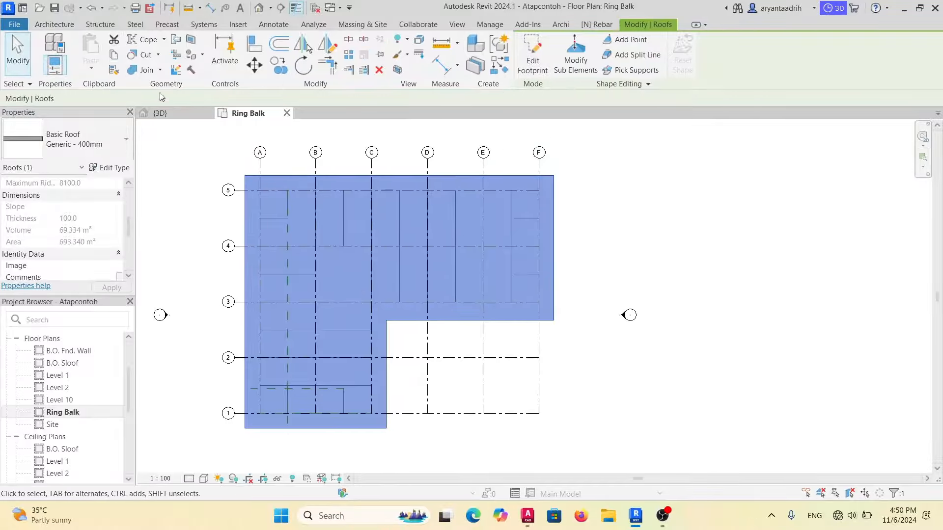
{"action": "left_click", "coordinate": [161, 113]}
{"action": "scroll", "coordinate": [381, 247], "scroll_direction": "down", "scroll_amount": 1}
{"action": "mouse_move", "coordinate": [505, 294]}
{"action": "middle_mouse_down", "text": "shift"}
{"action": "mouse_move", "coordinate": [570, 205]}
{"action": "mouse_move", "coordinate": [517, 279]}
{"action": "middle_mouse_up", "text": "shift"}
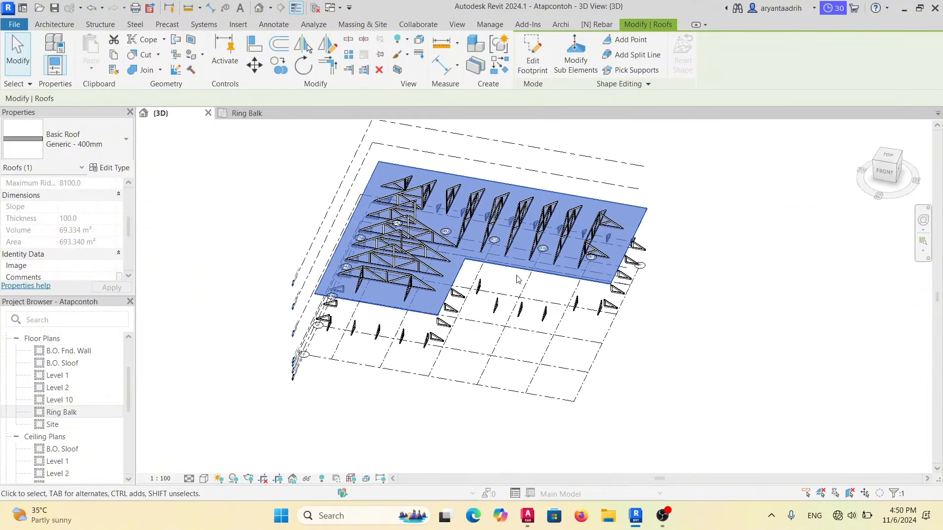
{"action": "scroll", "coordinate": [517, 279], "scroll_direction": "up", "scroll_amount": 3}
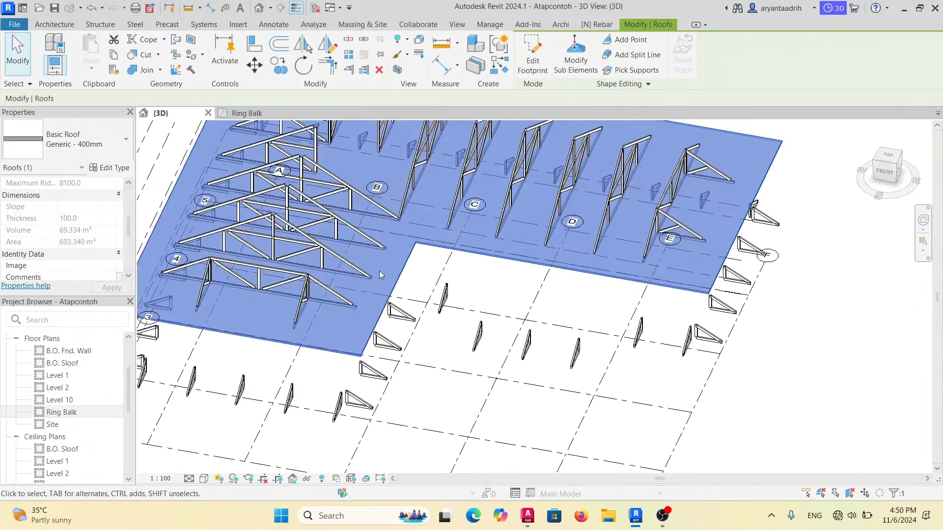
Reopen the roof's footprint sketch for editing in the Ring Balk floor plan.
{"action": "double_click", "coordinate": [490, 257]}
{"action": "left_click", "coordinate": [256, 114]}
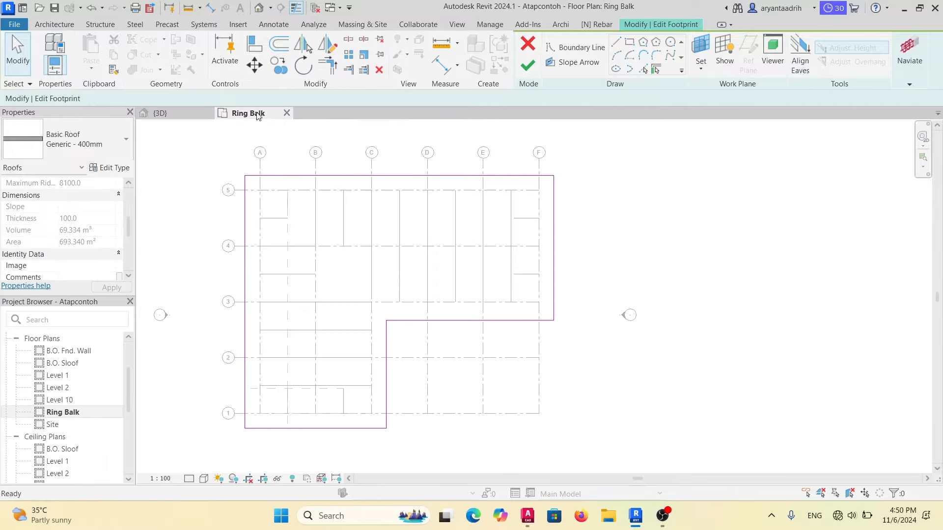
{"action": "left_click", "coordinate": [160, 113]}
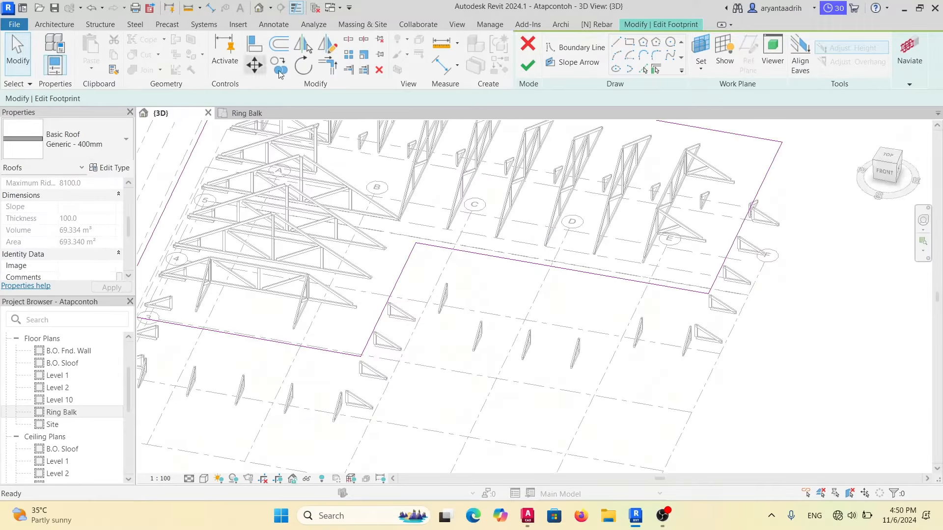
{"action": "left_click", "coordinate": [527, 66]}
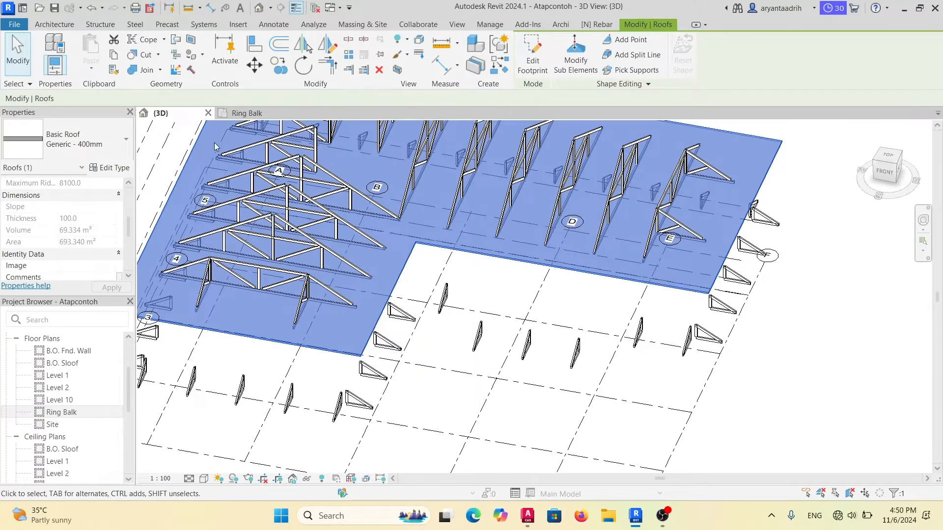
{"action": "left_click", "coordinate": [247, 112]}
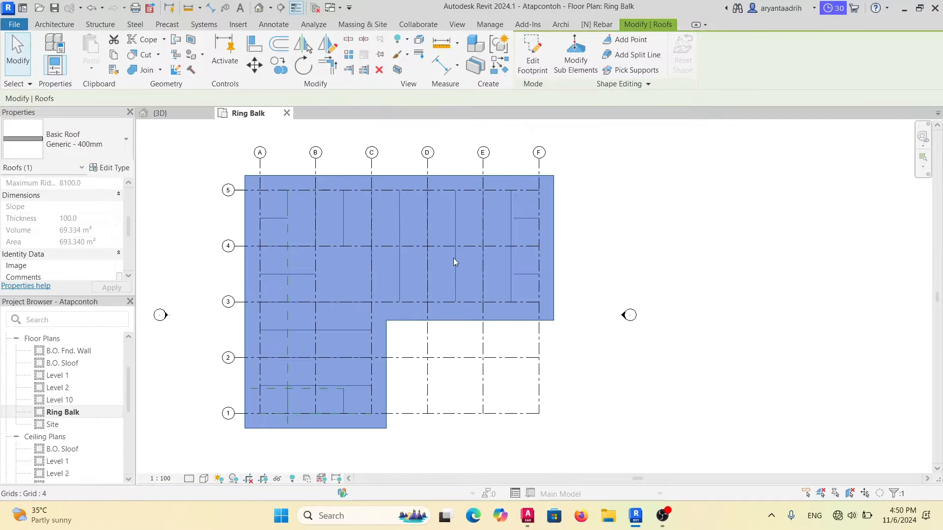
{"action": "double_click", "coordinate": [554, 312]}
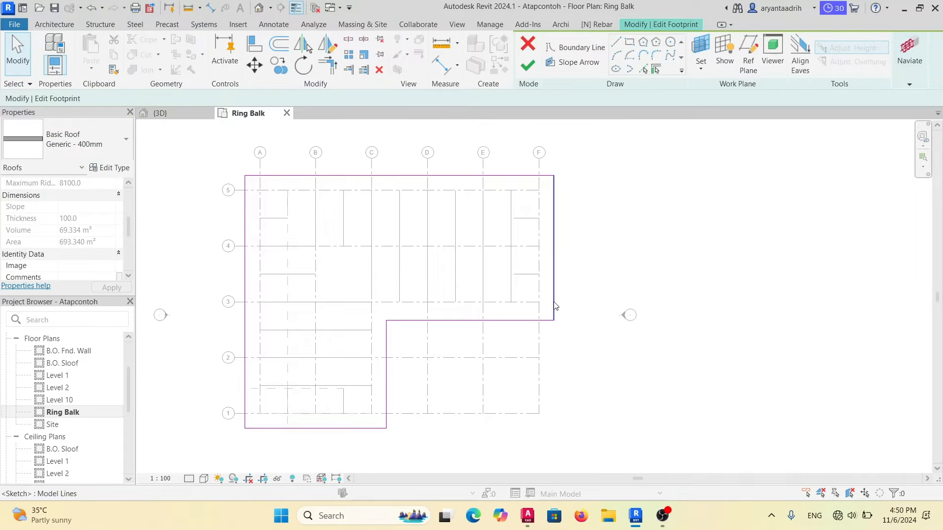
{"action": "left_click", "coordinate": [553, 271]}
{"action": "left_click", "coordinate": [404, 321], "text": "ctrl"}
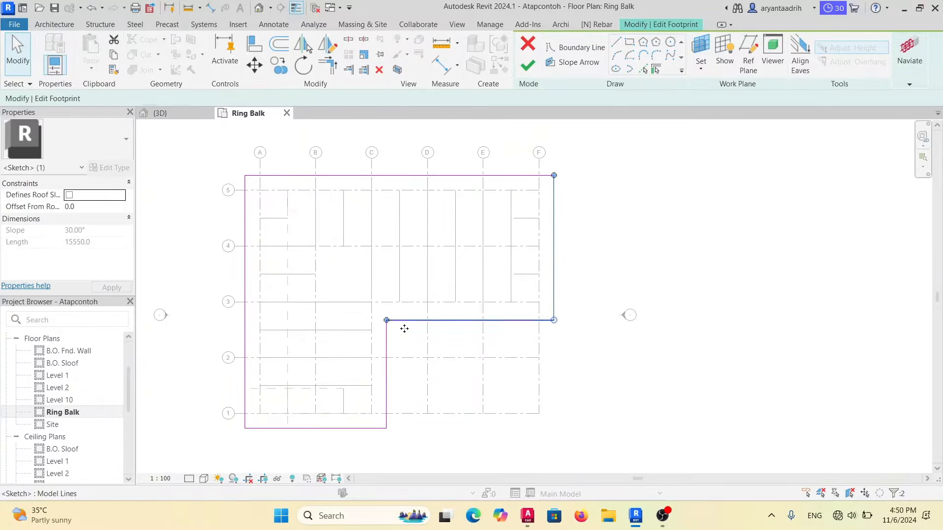
{"action": "left_click", "coordinate": [387, 375], "text": "ctrl"}
{"action": "left_click", "coordinate": [326, 429], "text": "ctrl"}
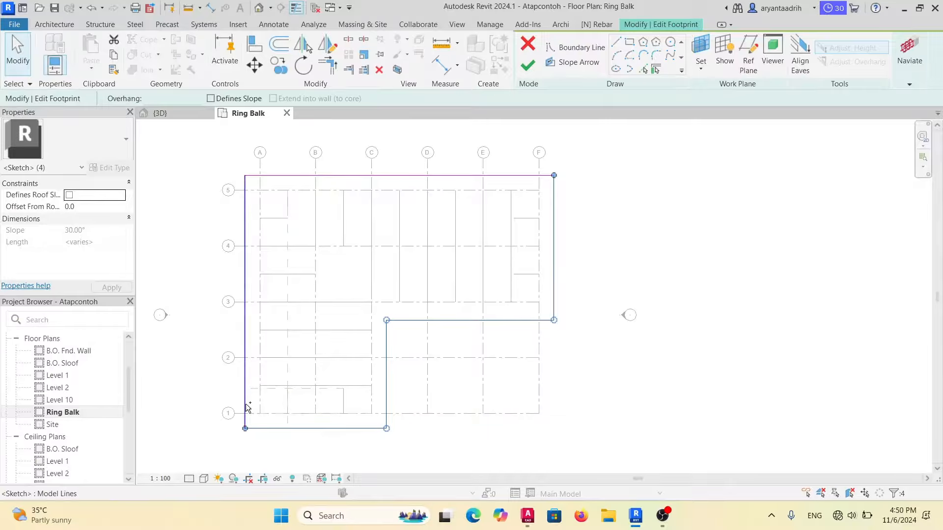
{"action": "left_click", "coordinate": [245, 406], "text": "ctrl"}
{"action": "left_click", "coordinate": [340, 176], "text": "ctrl"}
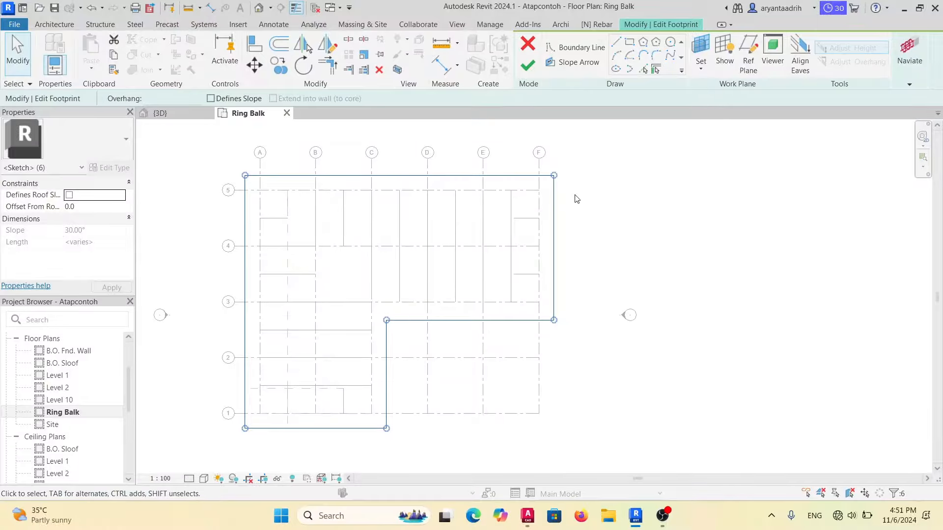
{"action": "left_click", "coordinate": [568, 219]}
Select all six edges of the L-shaped roof boundary and make them slope-defining at 30°.
{"action": "left_click", "coordinate": [553, 208]}
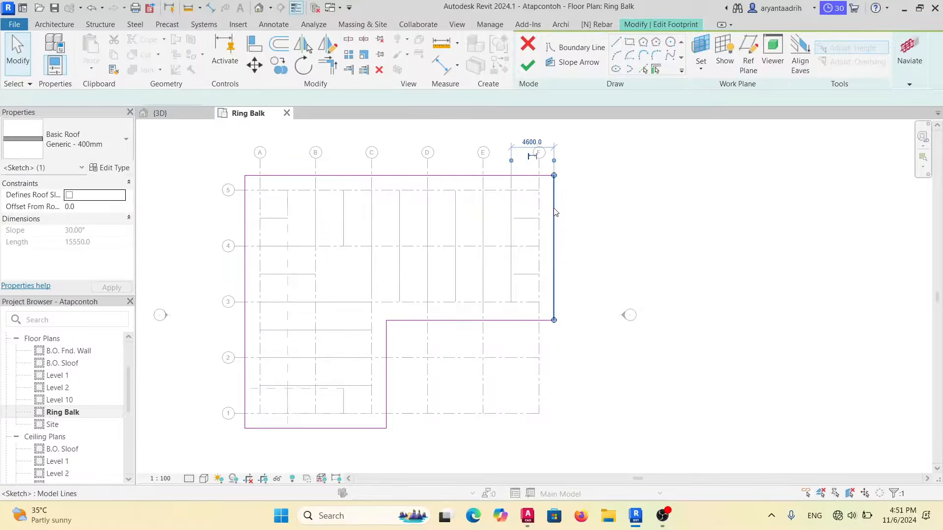
{"action": "left_click", "coordinate": [523, 176]}
{"action": "left_click", "coordinate": [245, 242], "text": "ctrl"}
{"action": "left_click", "coordinate": [246, 242], "text": "ctrl"}
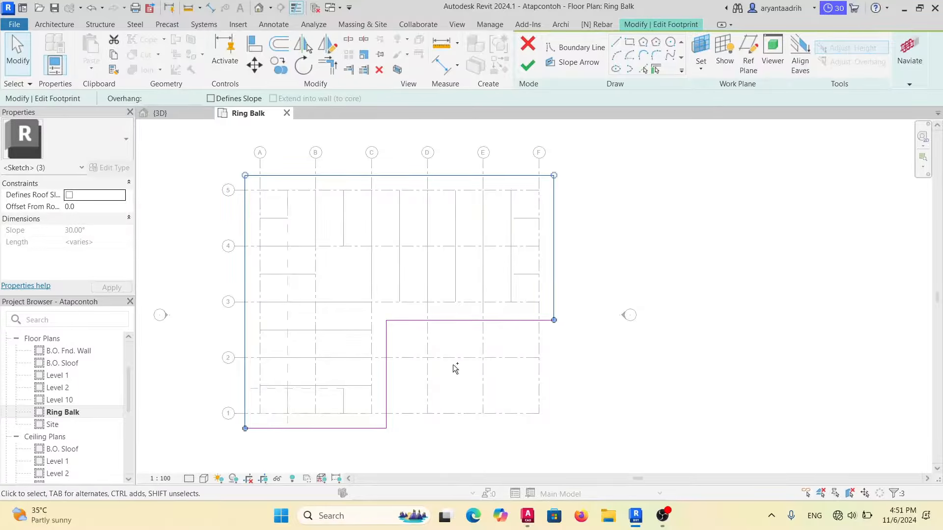
{"action": "left_click", "coordinate": [243, 213], "text": "shift"}
{"action": "left_click", "coordinate": [246, 276], "text": "ctrl"}
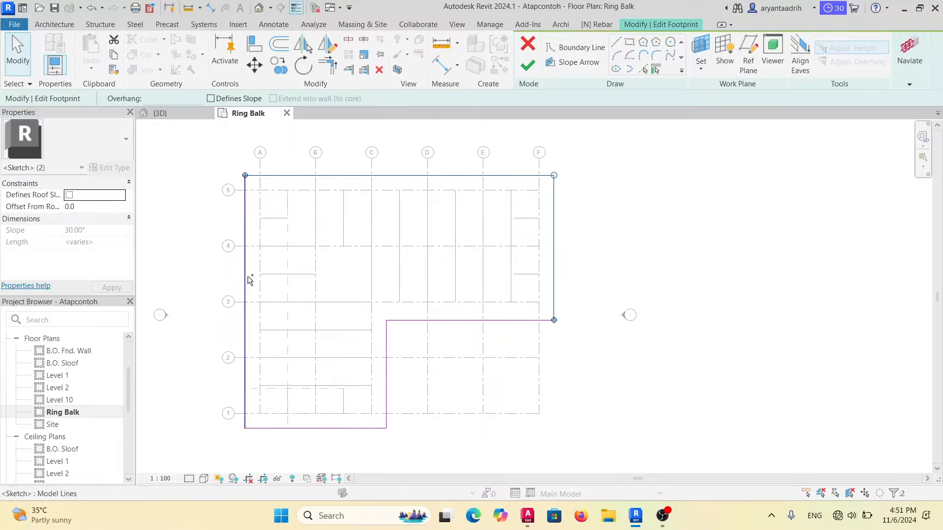
{"action": "left_click", "coordinate": [371, 427], "text": "ctrl"}
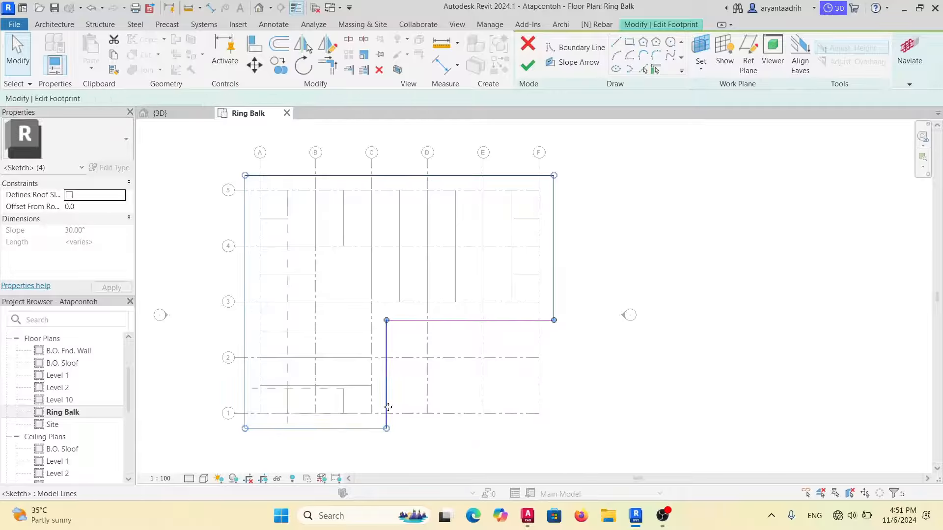
{"action": "left_click", "coordinate": [388, 407], "text": "ctrl"}
{"action": "left_click", "coordinate": [437, 324], "text": "ctrl"}
{"action": "left_click", "coordinate": [211, 99]}
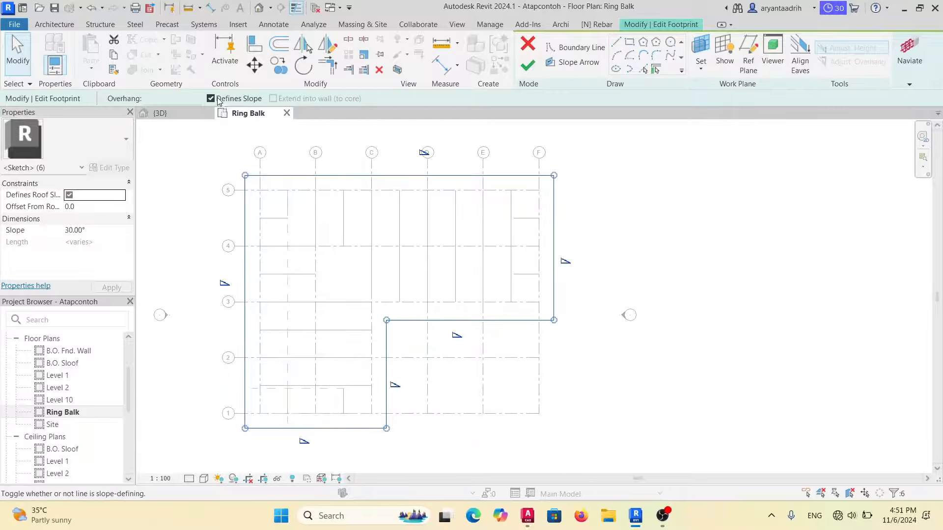
Finish the footprint edit in 3D and inspect the sloped roof over the trusses.
{"action": "left_click", "coordinate": [196, 114]}
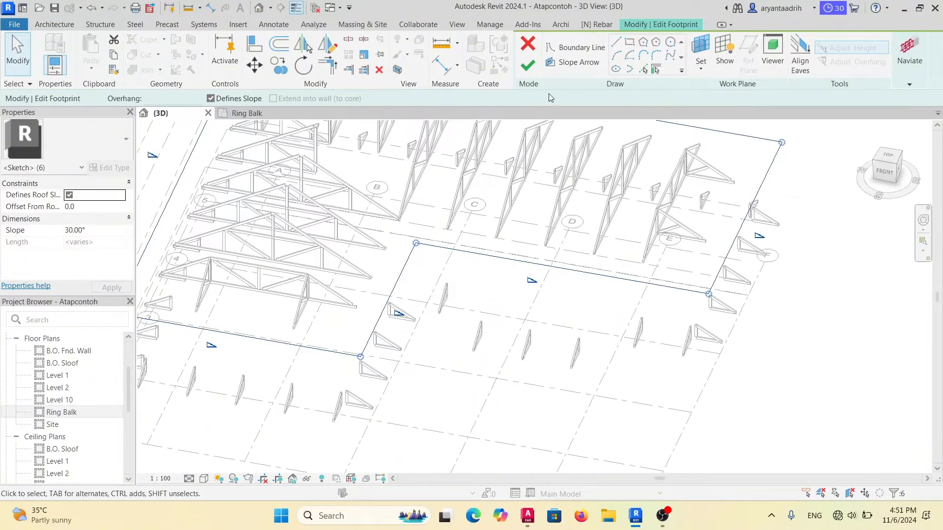
{"action": "left_click", "coordinate": [527, 64]}
{"action": "middle_click_drag", "start_coordinate": [442, 216], "coordinate": [462, 199], "text": "shift"}
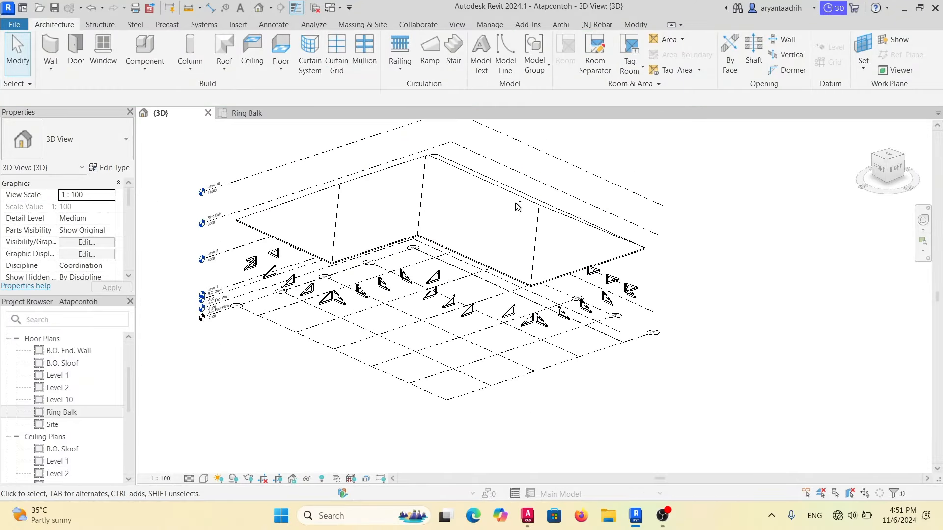
{"action": "scroll", "coordinate": [547, 218], "scroll_direction": "up", "scroll_amount": 2}
{"action": "middle_click_drag", "start_coordinate": [549, 221], "coordinate": [616, 165], "text": "shift"}
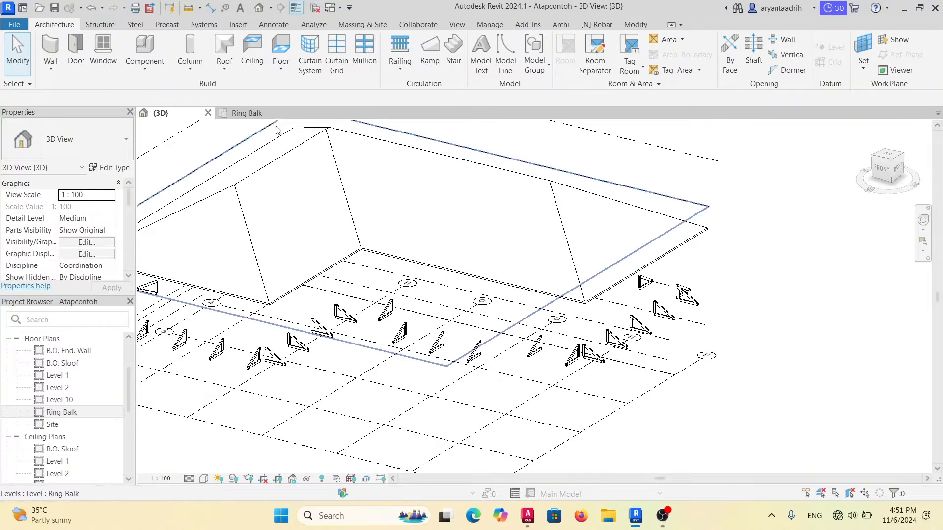
In the Ring Balk plan, remove the slope from the roof's footprint edge outside grid F, finish the sketch and inspect the roof in 3D.
{"action": "left_click", "coordinate": [260, 114]}
{"action": "double_click", "coordinate": [549, 225]}
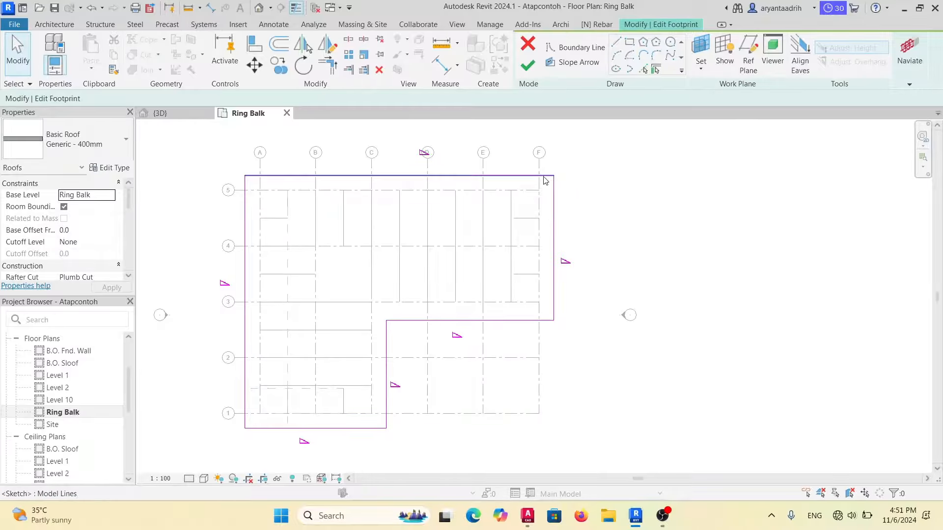
{"action": "left_click", "coordinate": [553, 269]}
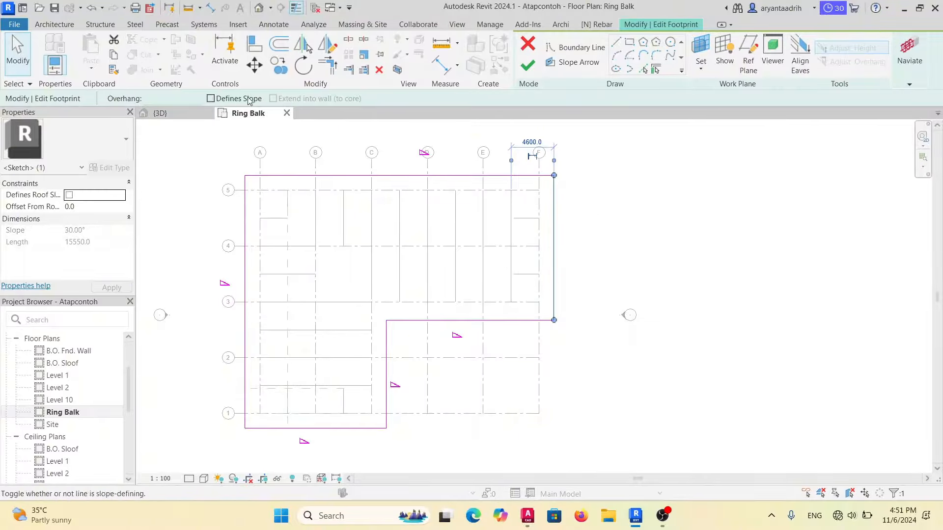
{"action": "left_click", "coordinate": [528, 66]}
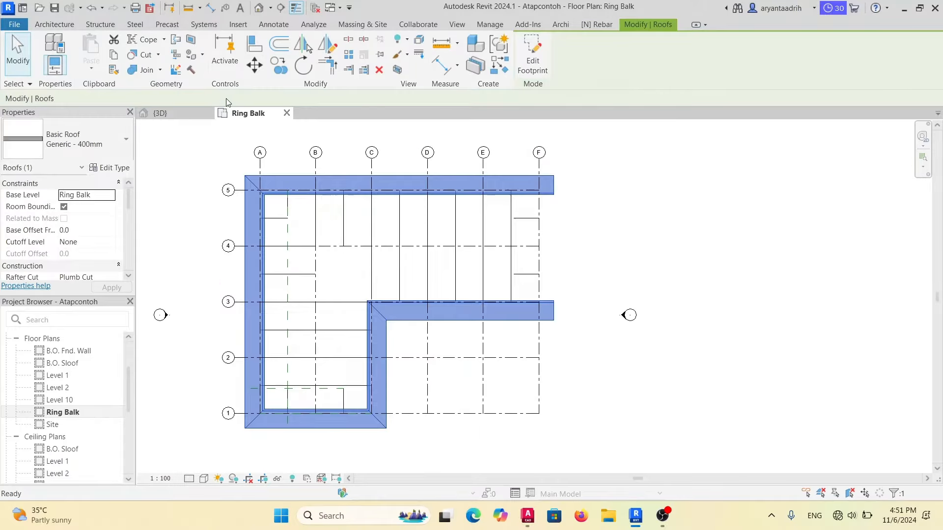
{"action": "key", "text": "Escape"}
{"action": "left_click", "coordinate": [160, 113]}
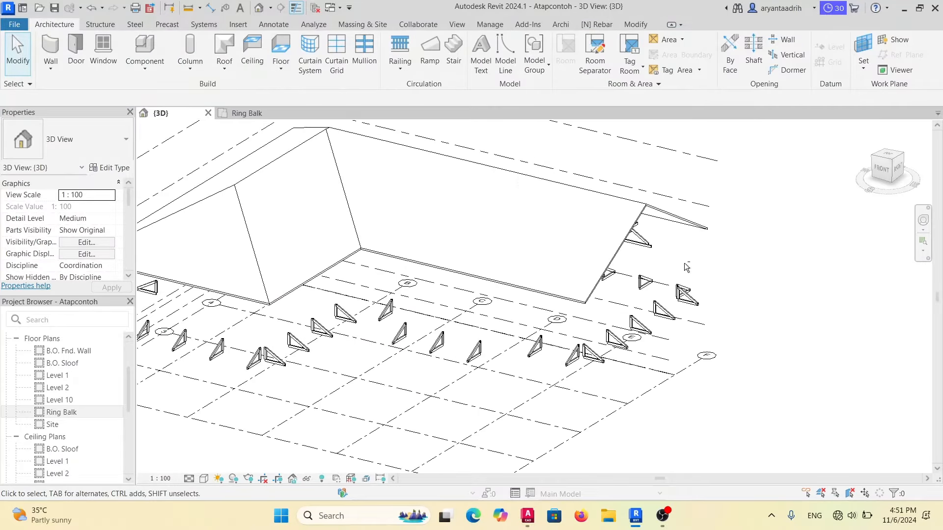
{"action": "middle_click_drag", "start_coordinate": [684, 263], "coordinate": [359, 59], "text": "shift"}
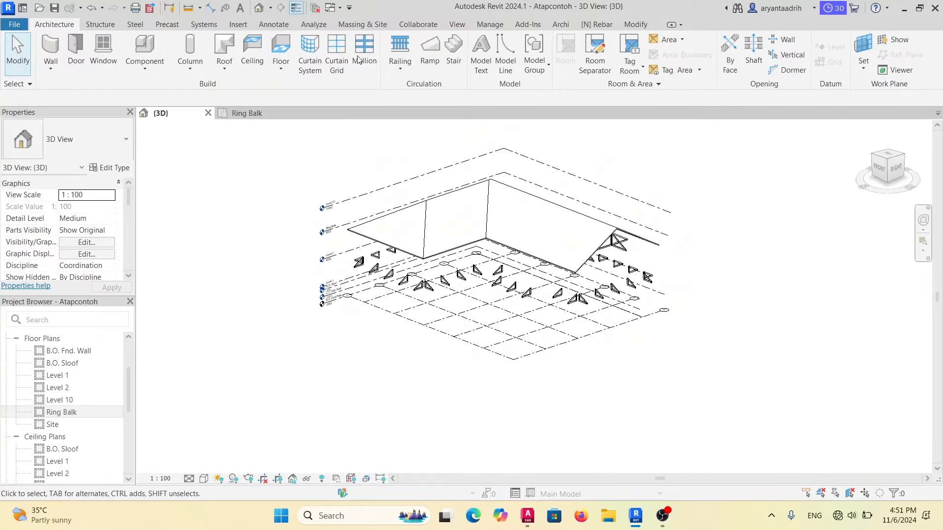
Make the footprint edge outside grid F slope-defining again at 30°, finish the sketch and inspect the hip roof in 3D.
{"action": "left_click", "coordinate": [228, 117]}
{"action": "double_click", "coordinate": [558, 193]}
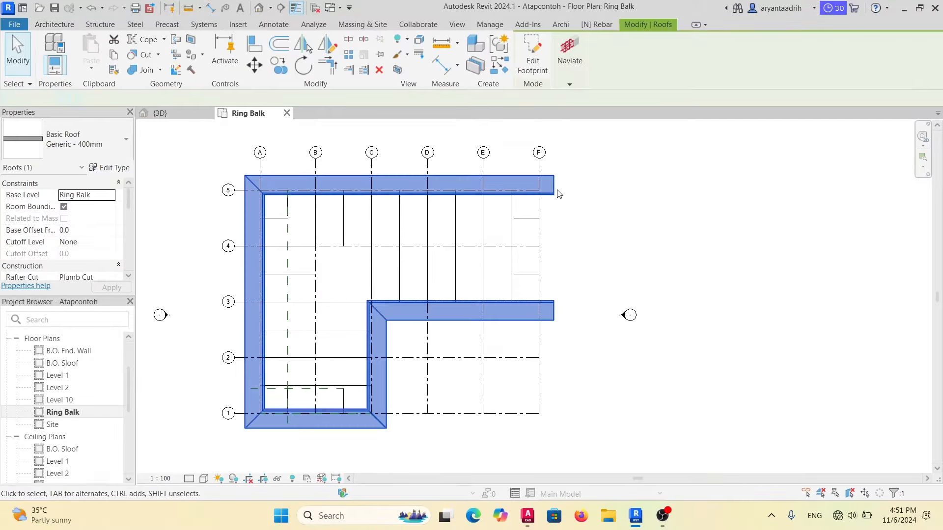
{"action": "left_click", "coordinate": [554, 227]}
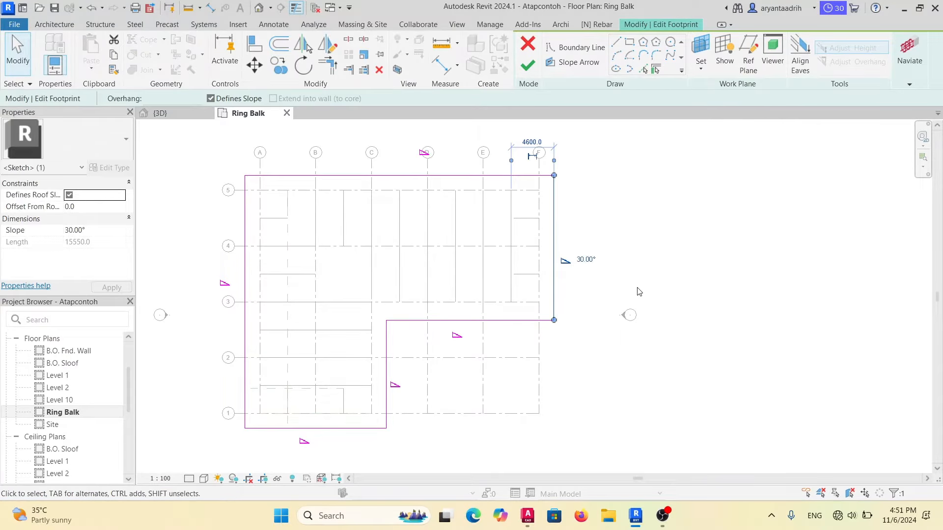
{"action": "key", "text": "Escape"}
{"action": "left_click", "coordinate": [526, 70]}
{"action": "scroll", "coordinate": [547, 213], "scroll_direction": "down", "scroll_amount": 4}
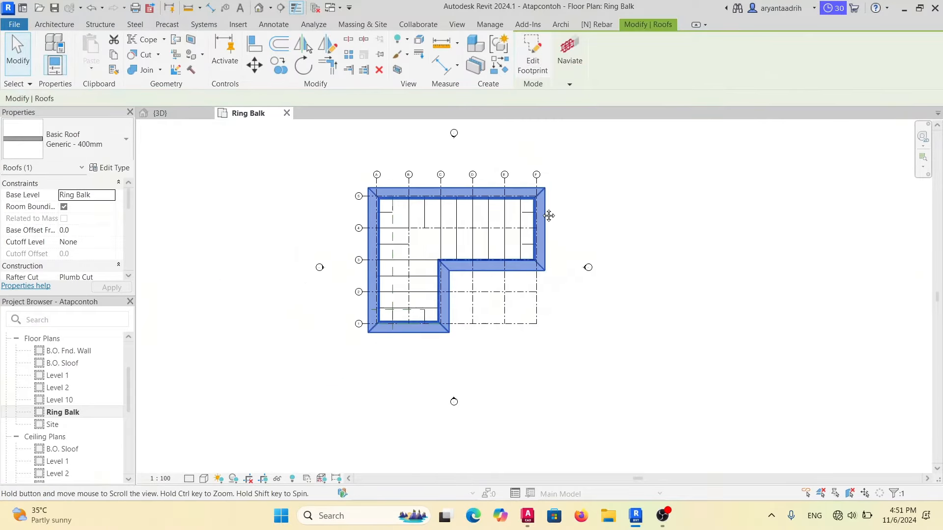
{"action": "left_click", "coordinate": [187, 114]}
{"action": "middle_click_drag", "start_coordinate": [547, 330], "coordinate": [558, 195], "text": "shift"}
{"action": "mouse_move", "coordinate": [558, 230]}
{"action": "middle_mouse_down", "text": "shift"}
{"action": "mouse_move", "coordinate": [443, 175]}
{"action": "mouse_move", "coordinate": [458, 274]}
{"action": "mouse_move", "coordinate": [437, 273]}
{"action": "mouse_move", "coordinate": [479, 226]}
{"action": "mouse_move", "coordinate": [480, 248]}
{"action": "mouse_move", "coordinate": [560, 241]}
{"action": "middle_mouse_up", "text": "shift"}
Open the West building elevation with the roof still selected.
{"action": "scroll", "coordinate": [91, 407], "scroll_direction": "down", "scroll_amount": 5}
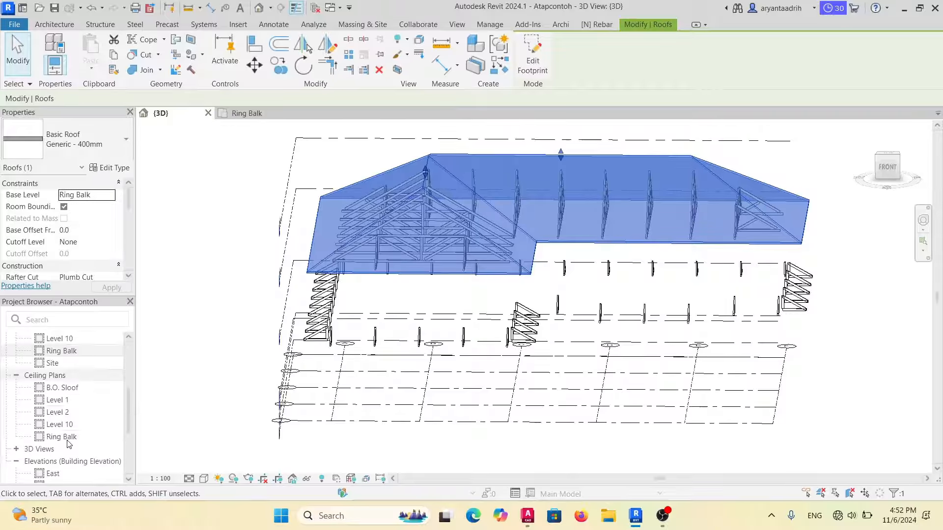
{"action": "double_click", "coordinate": [91, 406]}
{"action": "left_click", "coordinate": [340, 241]}
{"action": "scroll", "coordinate": [347, 272], "scroll_direction": "down", "scroll_amount": 2}
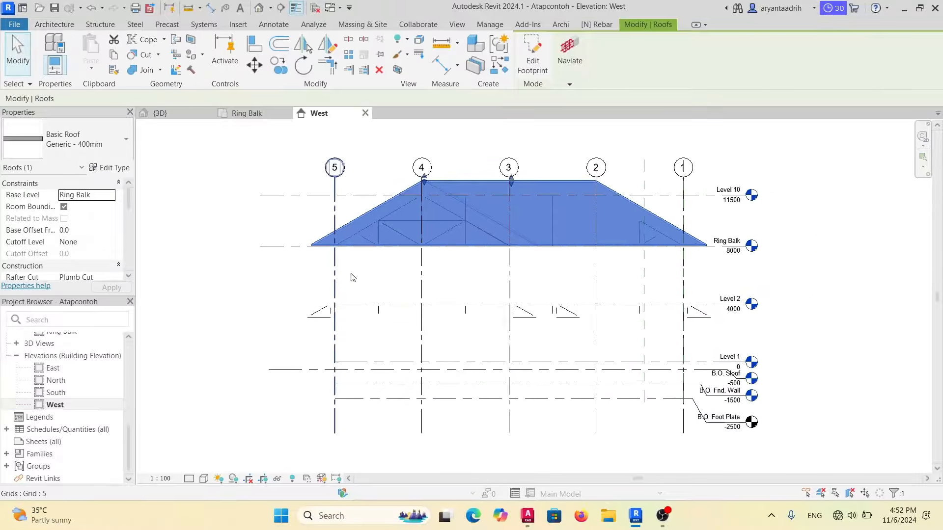
{"action": "middle_click_drag", "start_coordinate": [527, 237], "coordinate": [432, 258]}
{"action": "key", "text": "o"}
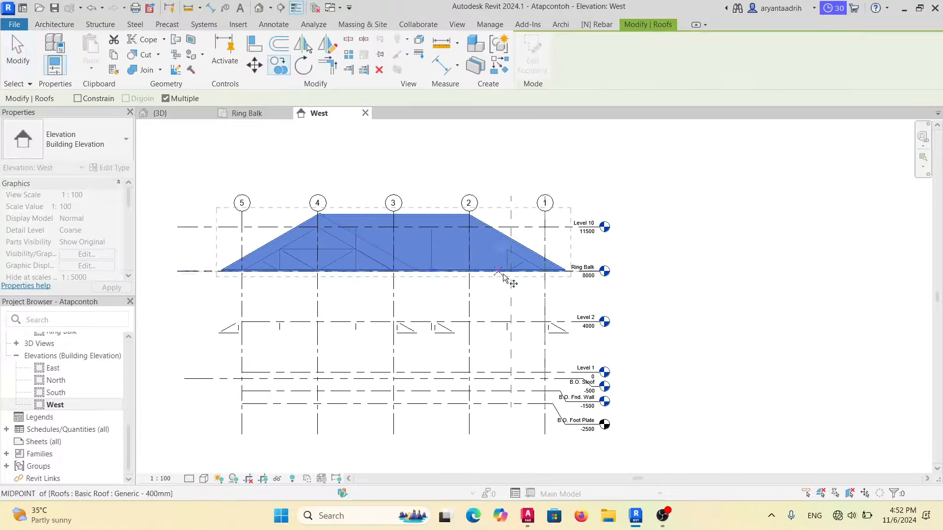
{"action": "left_click", "coordinate": [563, 271]}
{"action": "key", "text": "Escape"}
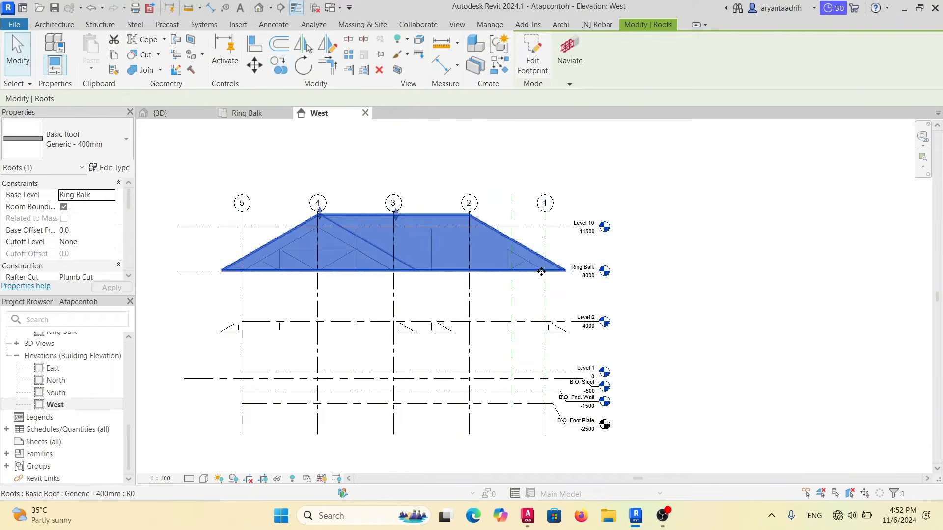
Copy the roof 40000 mm horizontally along the Ring Balk level, clear of the building.
{"action": "key", "text": "c"}
{"action": "key", "text": "o"}
{"action": "left_click", "coordinate": [493, 267]}
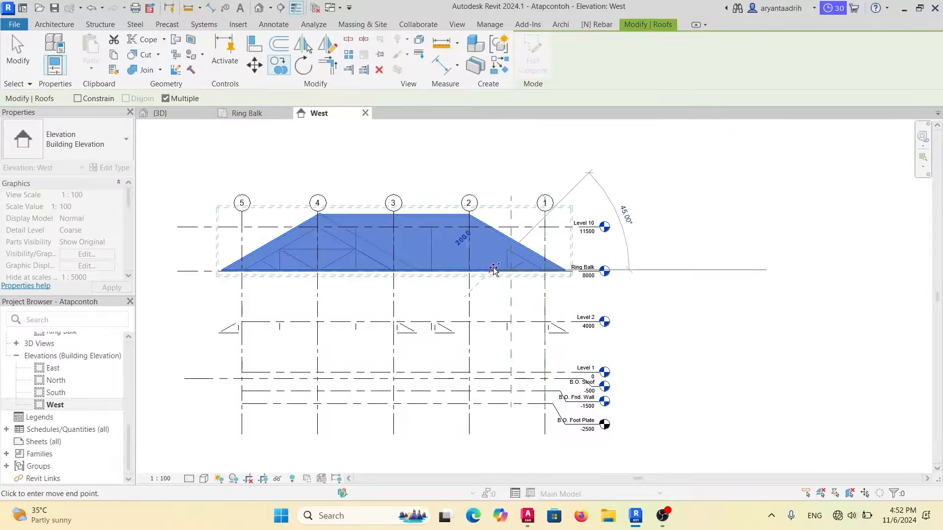
{"action": "scroll", "coordinate": [537, 269], "scroll_direction": "down", "scroll_amount": 1}
{"action": "middle_click_drag", "start_coordinate": [757, 252], "coordinate": [453, 276]}
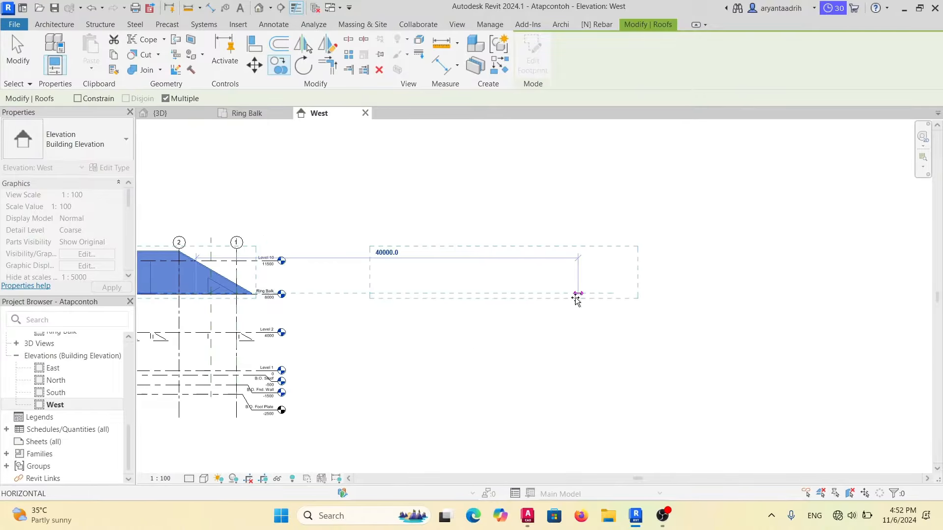
{"action": "left_click", "coordinate": [577, 294]}
{"action": "key", "text": "Escape"}
{"action": "key", "text": "Escape"}
{"action": "scroll", "coordinate": [530, 300], "scroll_direction": "up", "scroll_amount": 1}
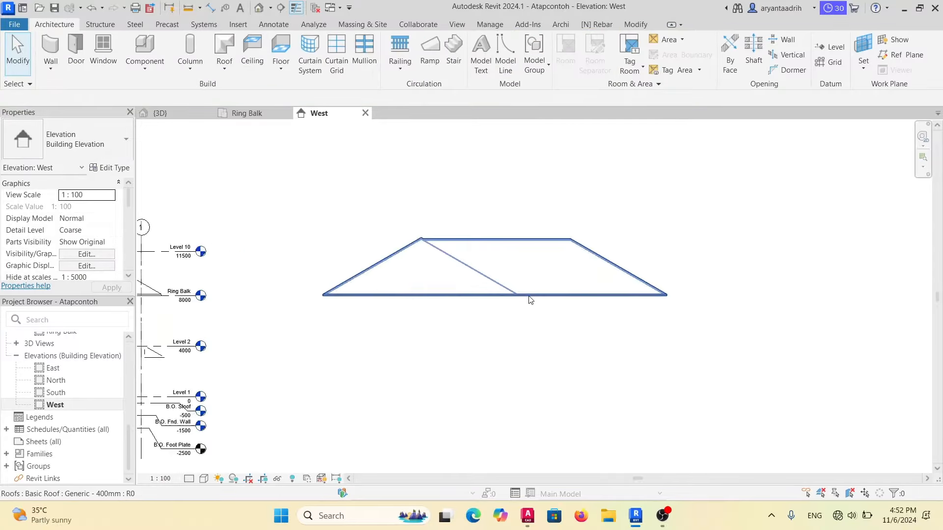
{"action": "scroll", "coordinate": [530, 300], "scroll_direction": "up", "scroll_amount": 1}
Inspect the copied roof beside the original in 3D and check its footprint sketch.
{"action": "left_click", "coordinate": [158, 115]}
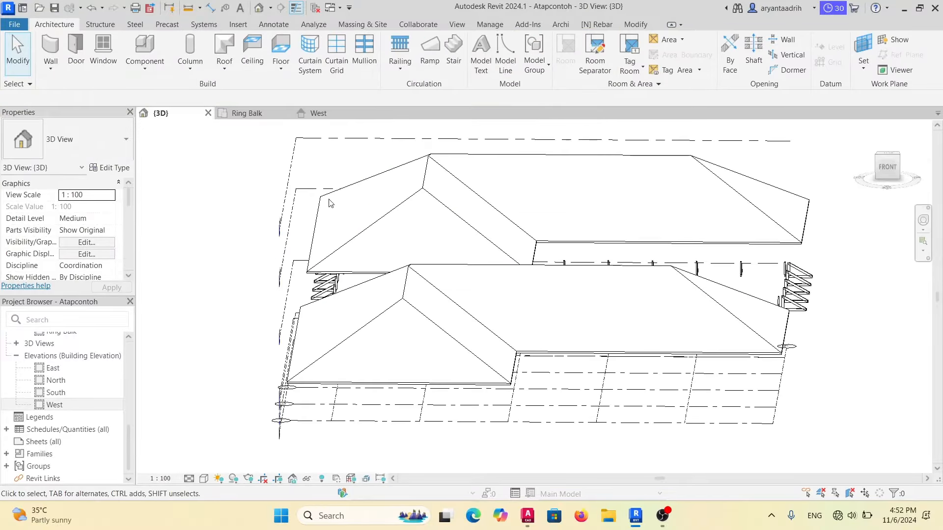
{"action": "middle_click_drag", "start_coordinate": [688, 322], "coordinate": [470, 105], "text": "shift"}
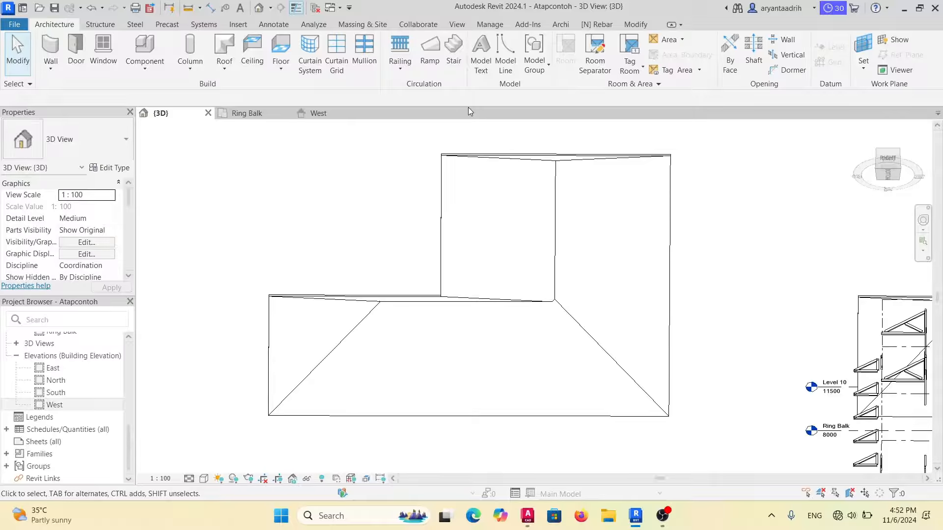
{"action": "middle_click_drag", "start_coordinate": [430, 334], "coordinate": [515, 411], "text": "shift"}
{"action": "middle_click_drag", "start_coordinate": [554, 356], "coordinate": [501, 192], "text": "shift"}
{"action": "scroll", "coordinate": [501, 193], "scroll_direction": "up", "scroll_amount": 5}
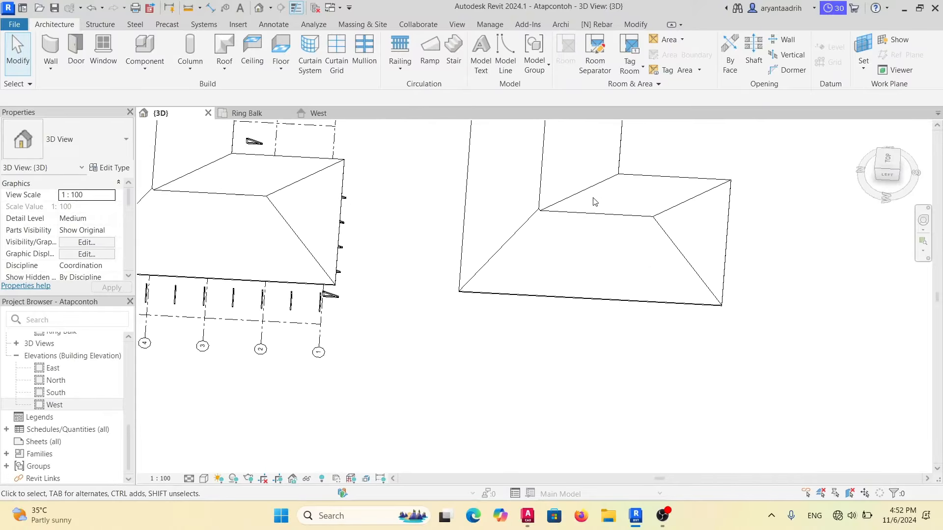
{"action": "double_click", "coordinate": [514, 229]}
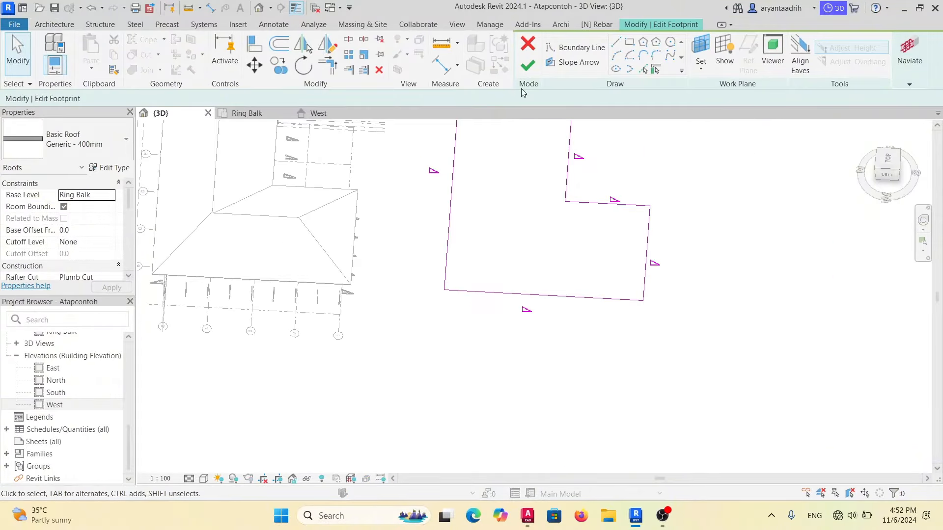
{"action": "left_click", "coordinate": [534, 72]}
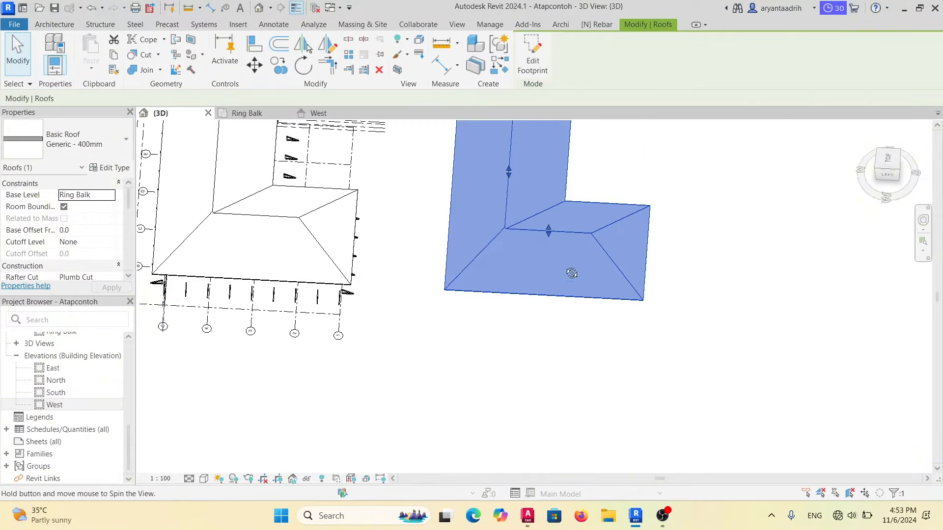
Start the structural Beam command with the M_Timber 8x15 cm type, with the copied roof shown from below.
{"action": "mouse_move", "coordinate": [568, 274]}
{"action": "middle_mouse_down", "text": "shift"}
{"action": "mouse_move", "coordinate": [554, 282]}
{"action": "mouse_move", "coordinate": [695, 235]}
{"action": "middle_mouse_up", "text": "shift"}
{"action": "left_click", "coordinate": [695, 235]}
{"action": "scroll", "coordinate": [573, 221], "scroll_direction": "up", "scroll_amount": 4}
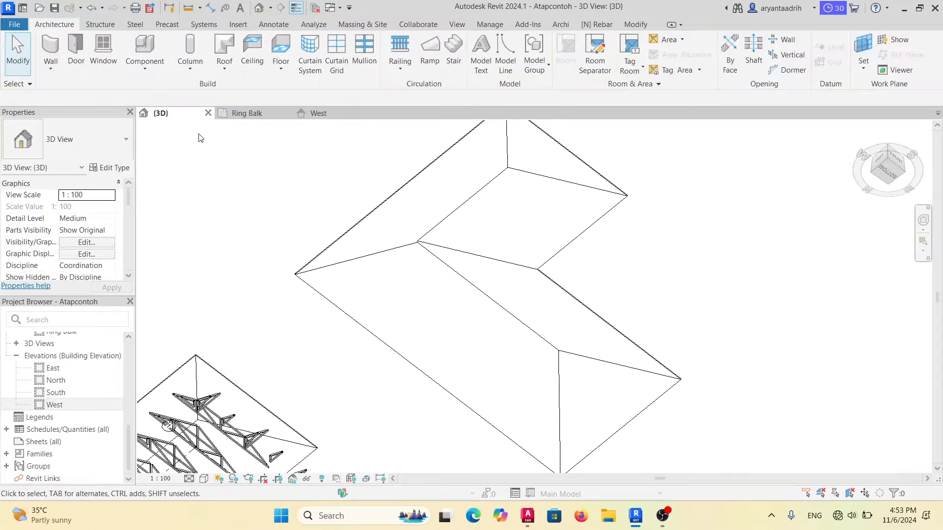
{"action": "middle_click_drag", "start_coordinate": [431, 225], "coordinate": [393, 211], "text": "shift"}
{"action": "left_click", "coordinate": [101, 25]}
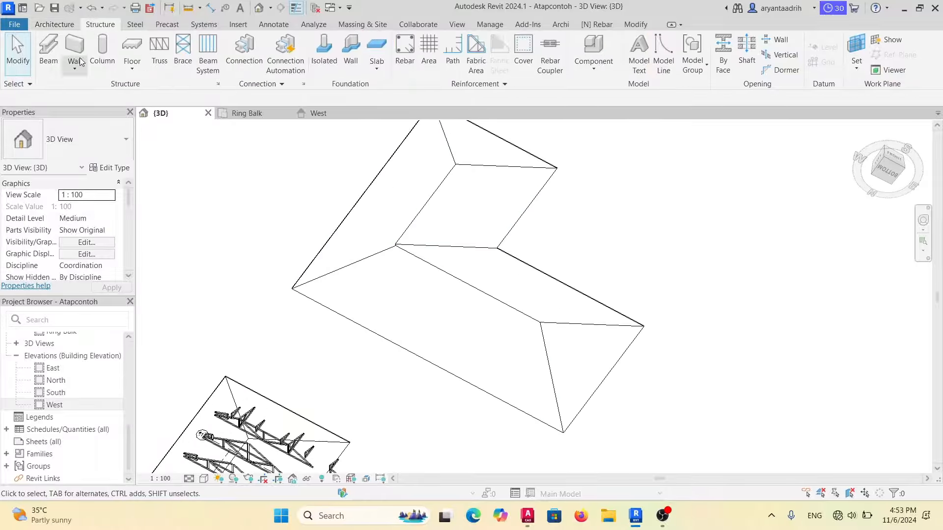
{"action": "left_click", "coordinate": [48, 59]}
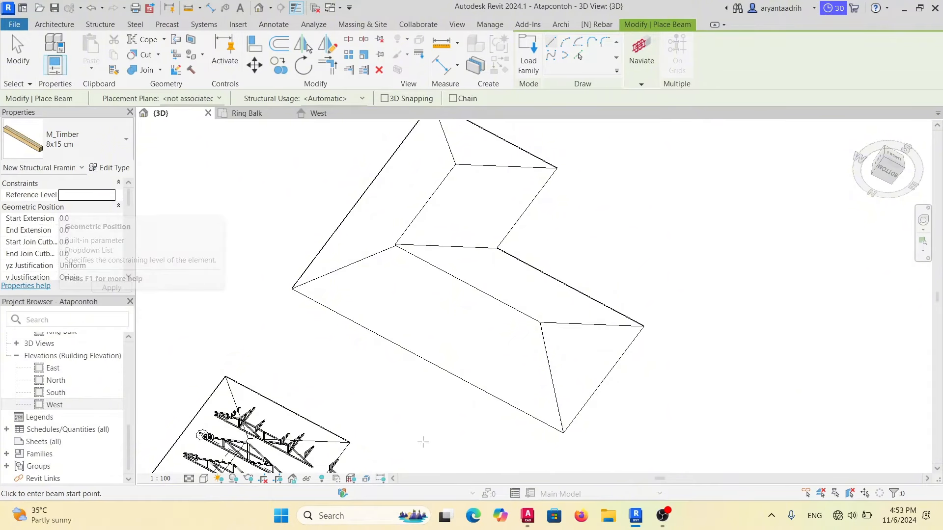
Switch to the AutoCAD drawing and examine the truss ridge joint detail for the nok and gording timber sizes.
{"action": "left_click", "coordinate": [535, 520]}
{"action": "scroll", "coordinate": [450, 260], "scroll_direction": "down", "scroll_amount": 6}
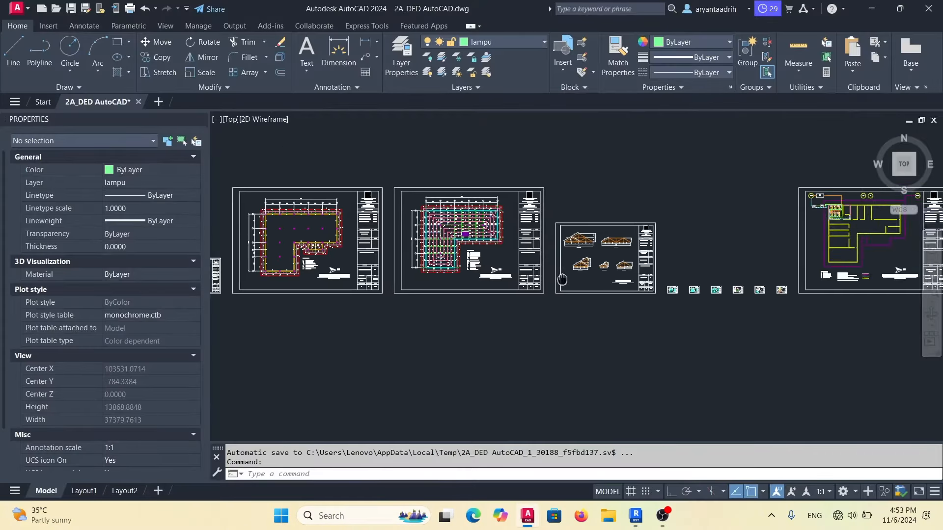
{"action": "scroll", "coordinate": [606, 262], "scroll_direction": "up", "scroll_amount": 4}
{"action": "middle_click_drag", "start_coordinate": [481, 232], "coordinate": [472, 235]}
{"action": "middle_click_drag", "start_coordinate": [916, 349], "coordinate": [573, 311]}
{"action": "scroll", "coordinate": [265, 240], "scroll_direction": "up", "scroll_amount": 6}
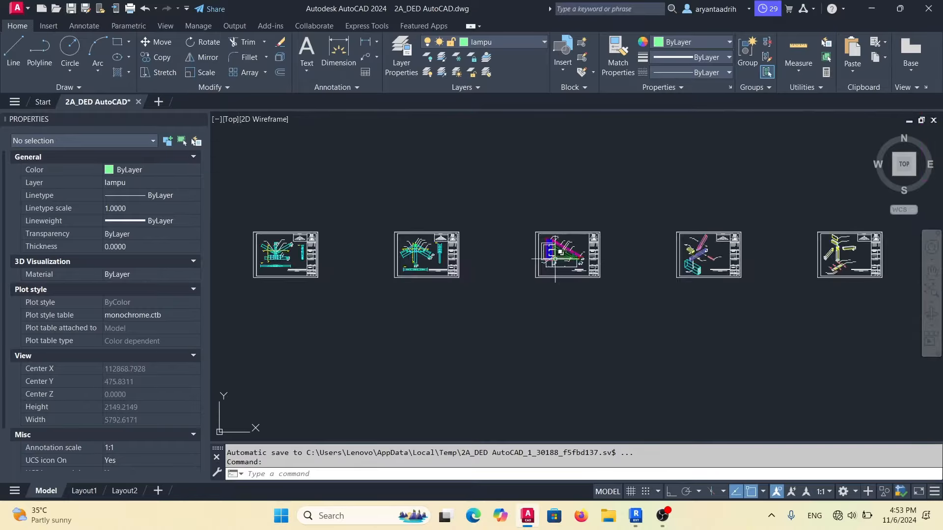
{"action": "scroll", "coordinate": [304, 196], "scroll_direction": "up", "scroll_amount": 5}
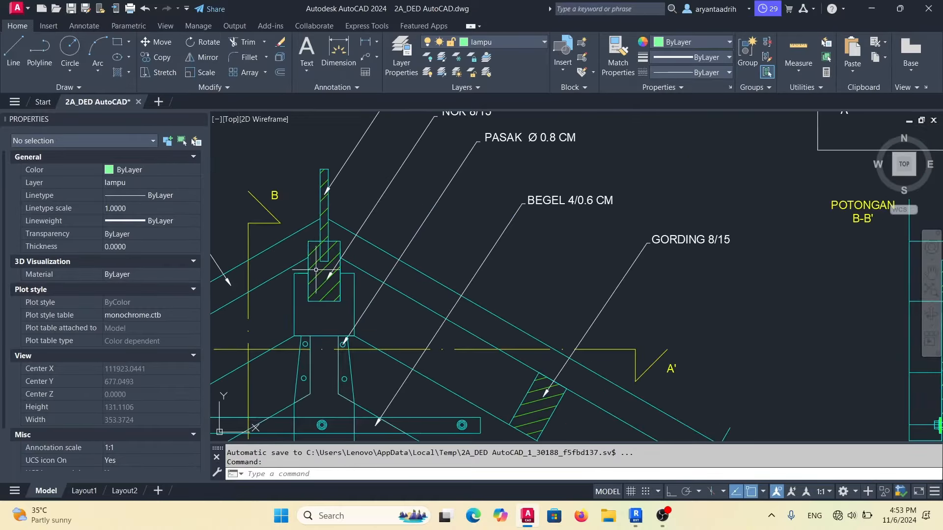
{"action": "scroll", "coordinate": [322, 290], "scroll_direction": "down", "scroll_amount": 15}
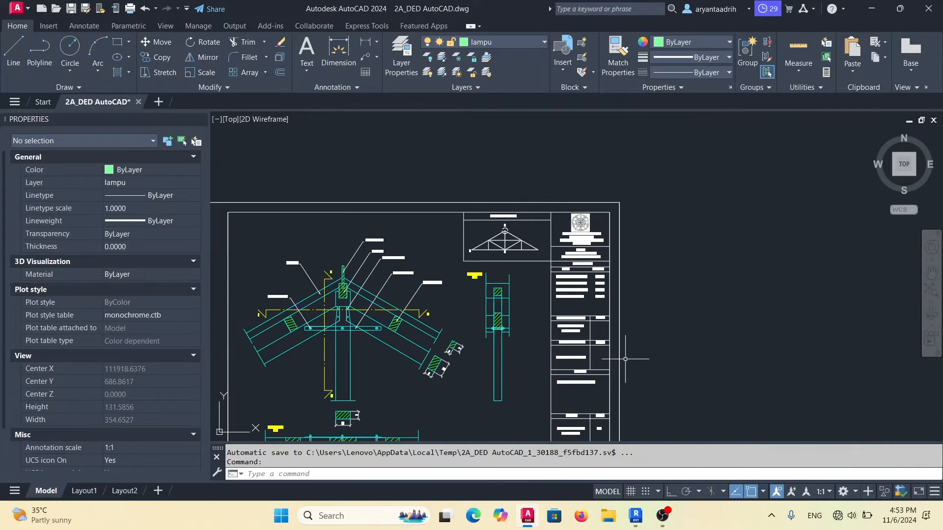
Examine the Kuda-kuda A joint detail and the Detail Konsol sheet for the usuk, gording and lisplang members.
{"action": "scroll", "coordinate": [504, 364], "scroll_direction": "up", "scroll_amount": 4}
{"action": "scroll", "coordinate": [504, 364], "scroll_direction": "up", "scroll_amount": 3}
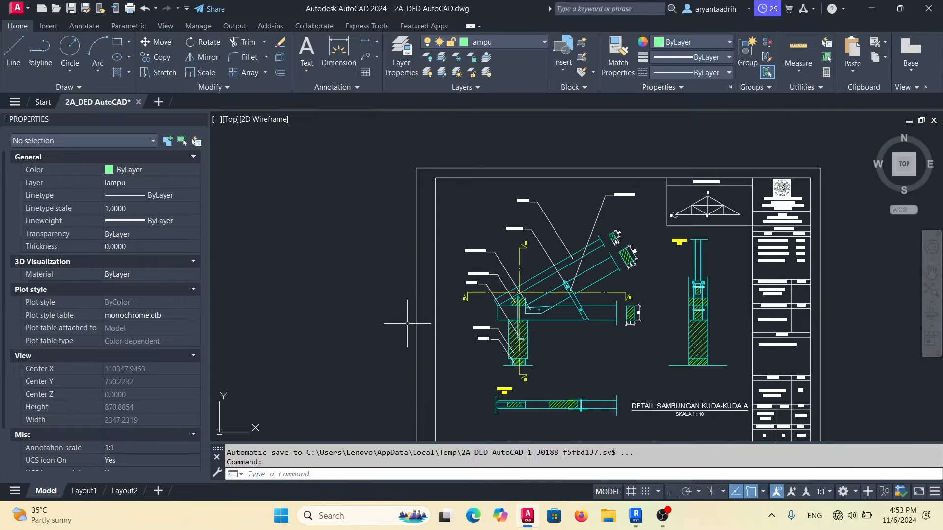
{"action": "scroll", "coordinate": [521, 328], "scroll_direction": "down", "scroll_amount": 6}
{"action": "scroll", "coordinate": [599, 329], "scroll_direction": "up", "scroll_amount": 3}
{"action": "scroll", "coordinate": [448, 301], "scroll_direction": "up", "scroll_amount": 2}
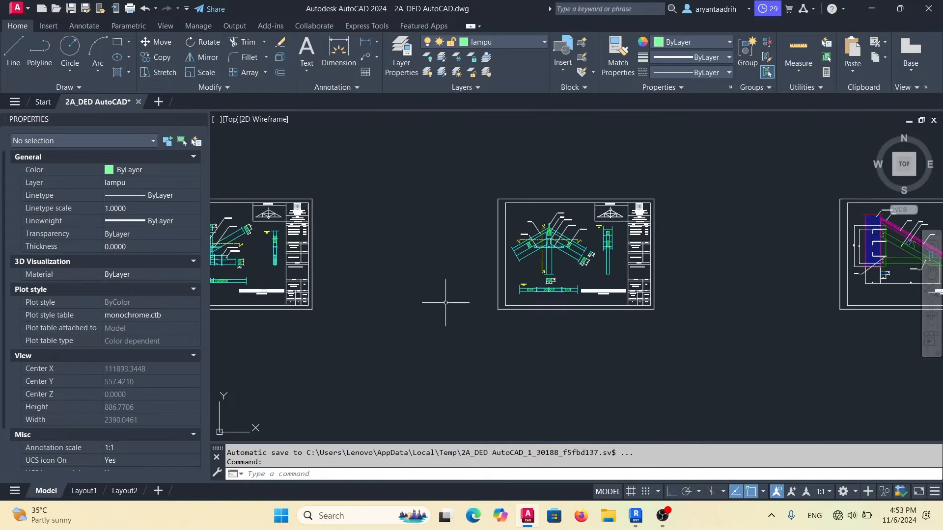
{"action": "scroll", "coordinate": [543, 267], "scroll_direction": "down", "scroll_amount": 3}
{"action": "scroll", "coordinate": [540, 265], "scroll_direction": "up", "scroll_amount": 7}
{"action": "scroll", "coordinate": [540, 265], "scroll_direction": "up", "scroll_amount": 3}
{"action": "middle_click_drag", "start_coordinate": [473, 202], "coordinate": [460, 339]}
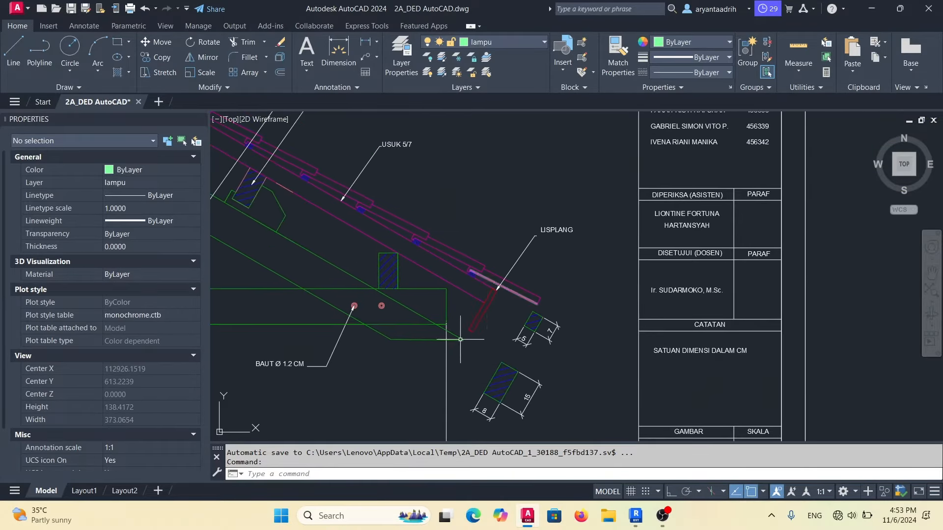
{"action": "mouse_move", "coordinate": [658, 517]}
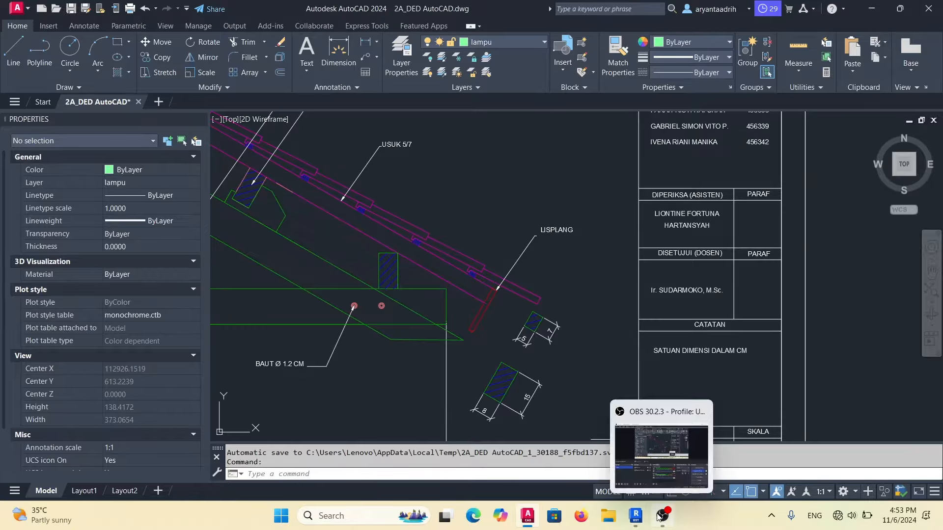
{"action": "scroll", "coordinate": [505, 320], "scroll_direction": "down", "scroll_amount": 4}
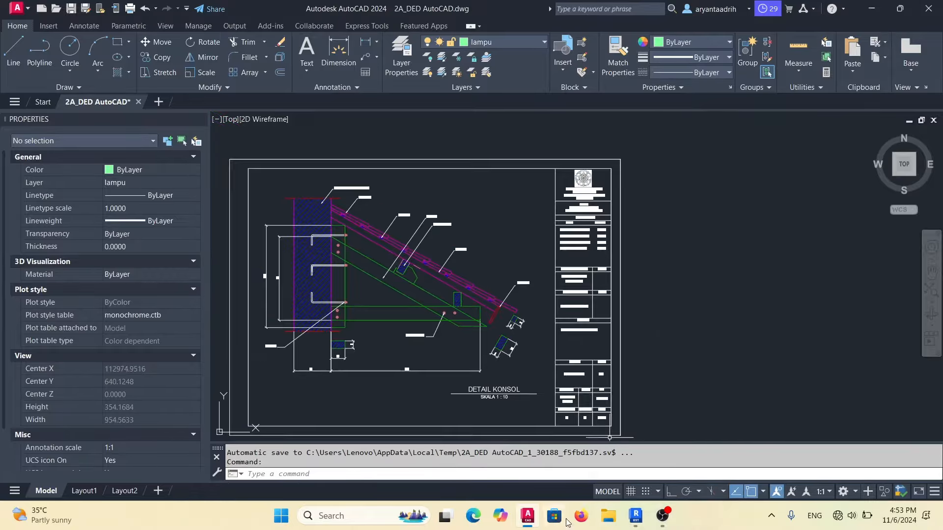
Switch back to Revit, enable 3D snapping and place an M_Timber 8x15 cm beam along the first ridge of the copied roof.
{"action": "left_click", "coordinate": [630, 520]}
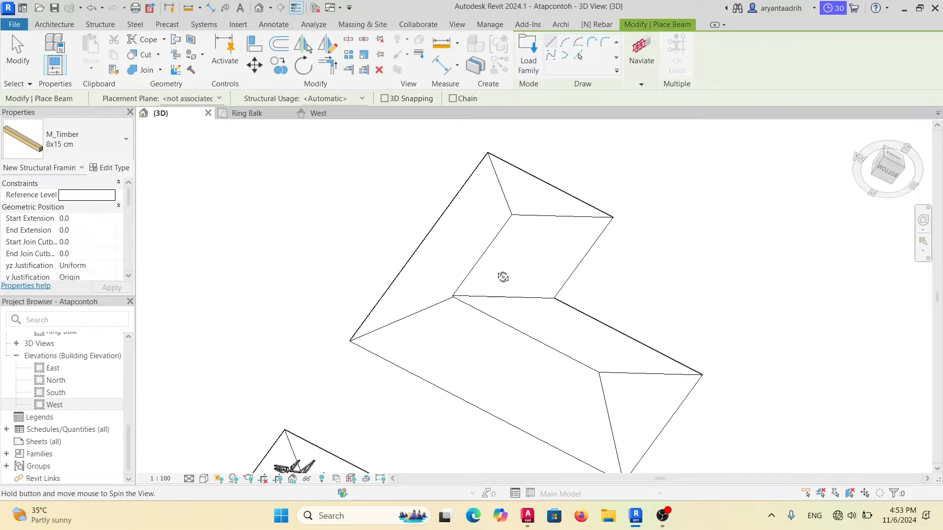
{"action": "middle_click_drag", "start_coordinate": [501, 275], "coordinate": [290, 222], "text": "shift"}
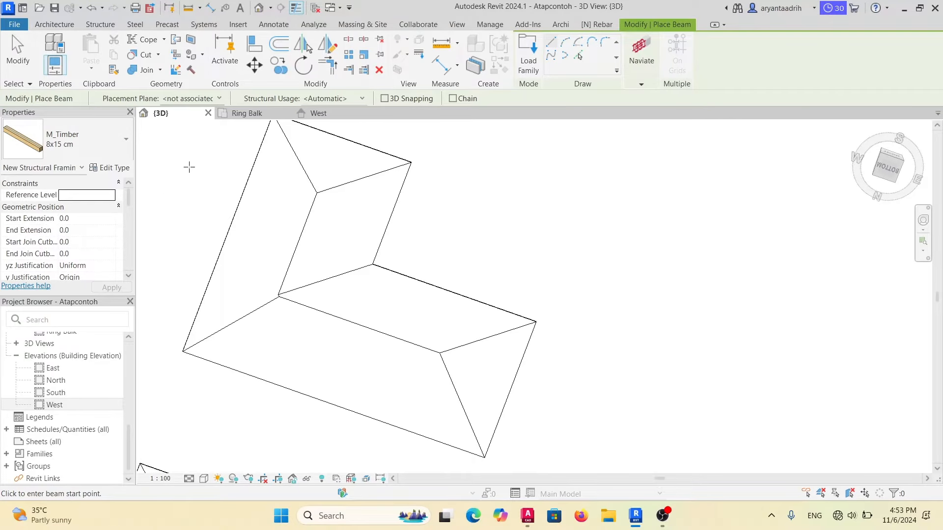
{"action": "scroll", "coordinate": [379, 219], "scroll_direction": "up", "scroll_amount": 4}
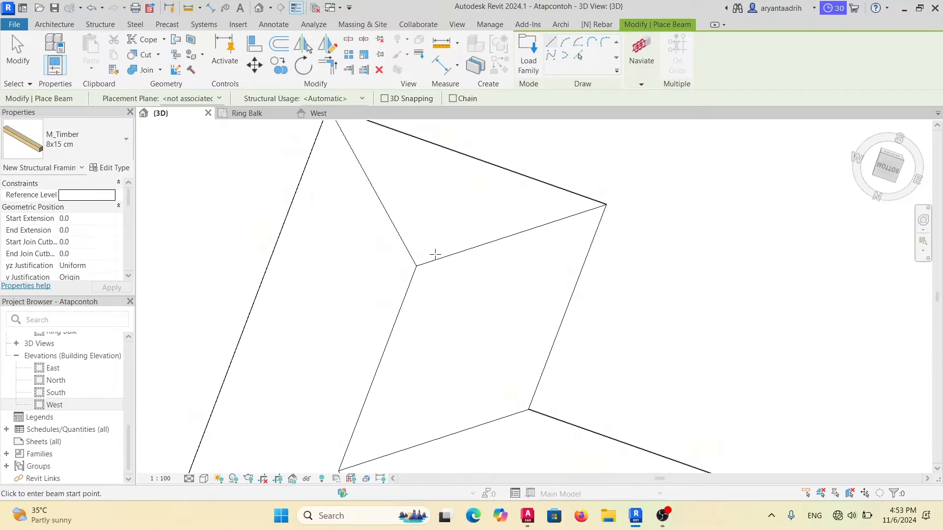
{"action": "scroll", "coordinate": [421, 256], "scroll_direction": "down", "scroll_amount": 2}
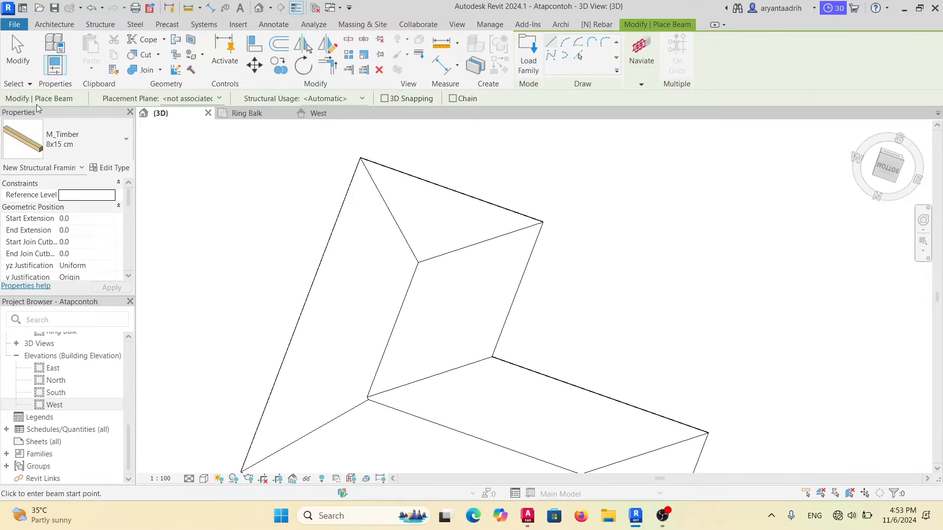
{"action": "middle_click_drag", "start_coordinate": [423, 292], "coordinate": [455, 250]}
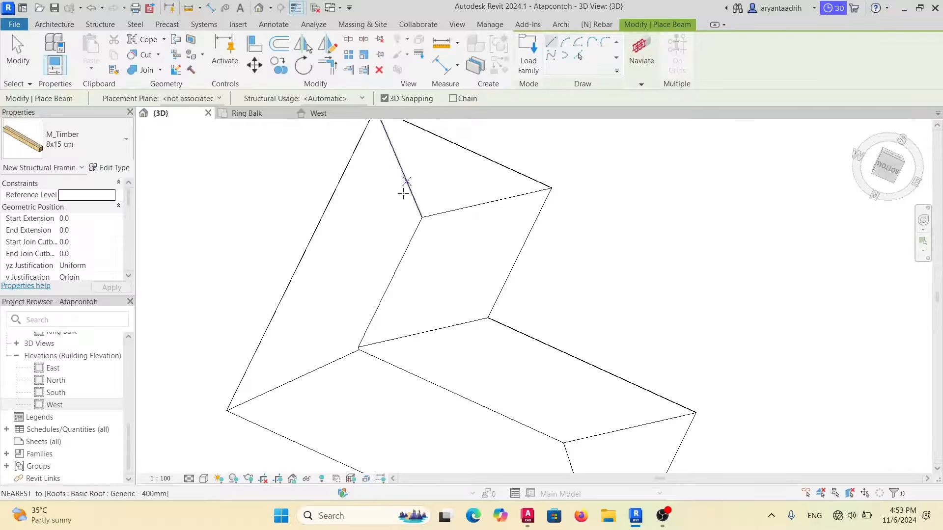
{"action": "scroll", "coordinate": [403, 194], "scroll_direction": "down", "scroll_amount": 1}
{"action": "left_click", "coordinate": [417, 213]}
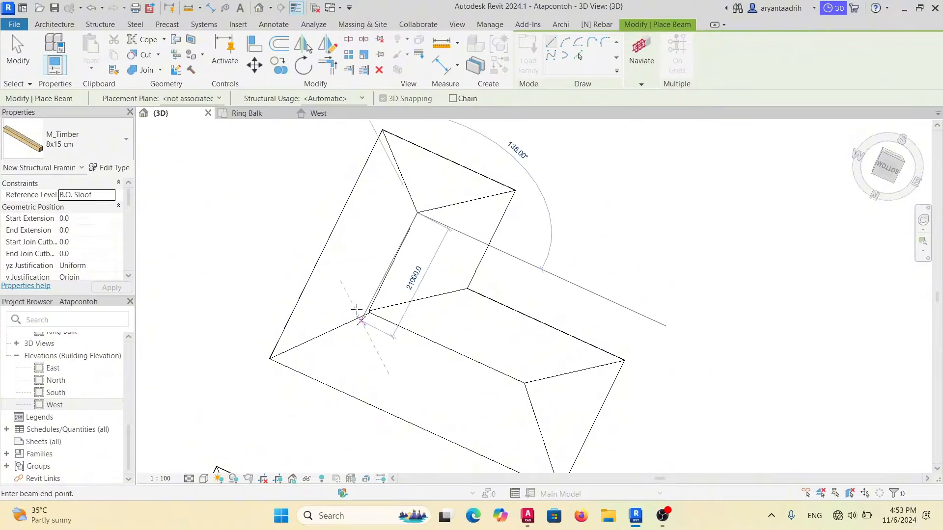
{"action": "scroll", "coordinate": [368, 310], "scroll_direction": "up", "scroll_amount": 3}
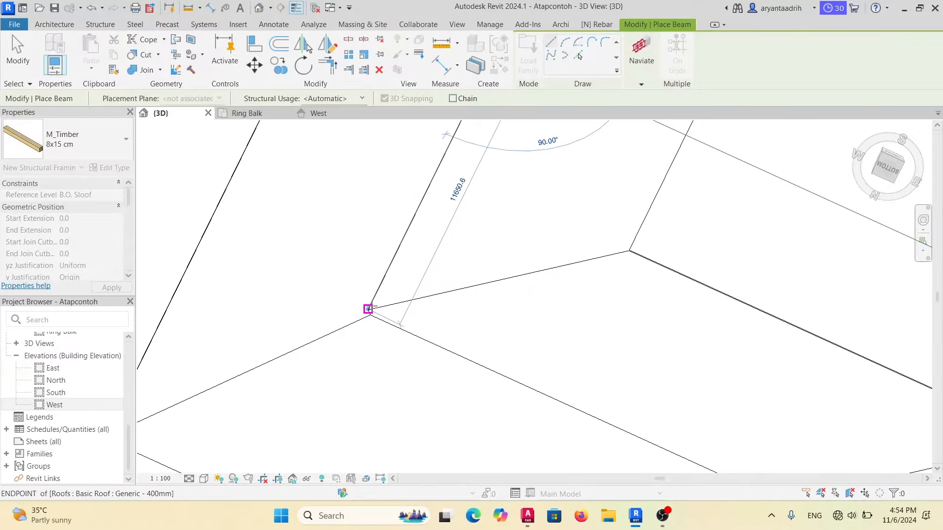
{"action": "left_click", "coordinate": [368, 309]}
{"action": "left_click", "coordinate": [369, 311]}
{"action": "key", "text": "Escape"}
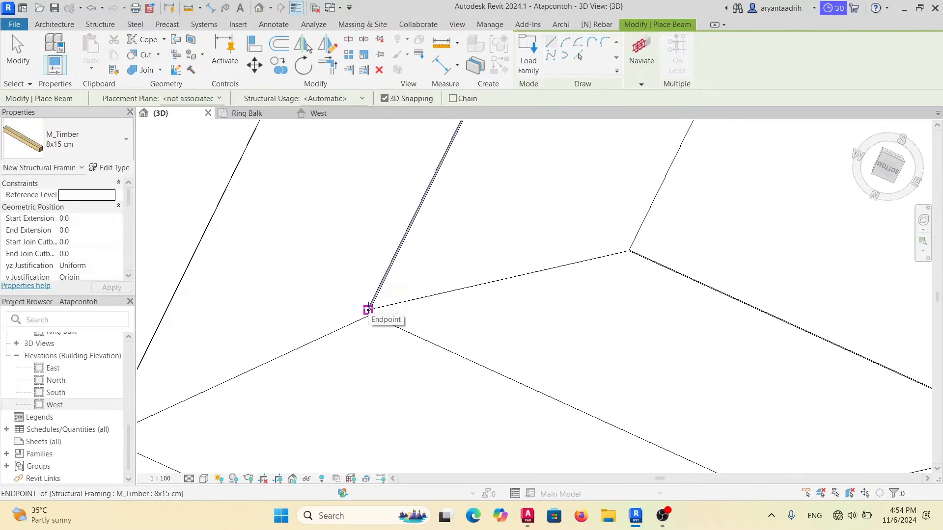
Place an 8x15 cm timber beam along the valley line, from the ridge junction to the roof's inner corner.
{"action": "left_click", "coordinate": [368, 309]}
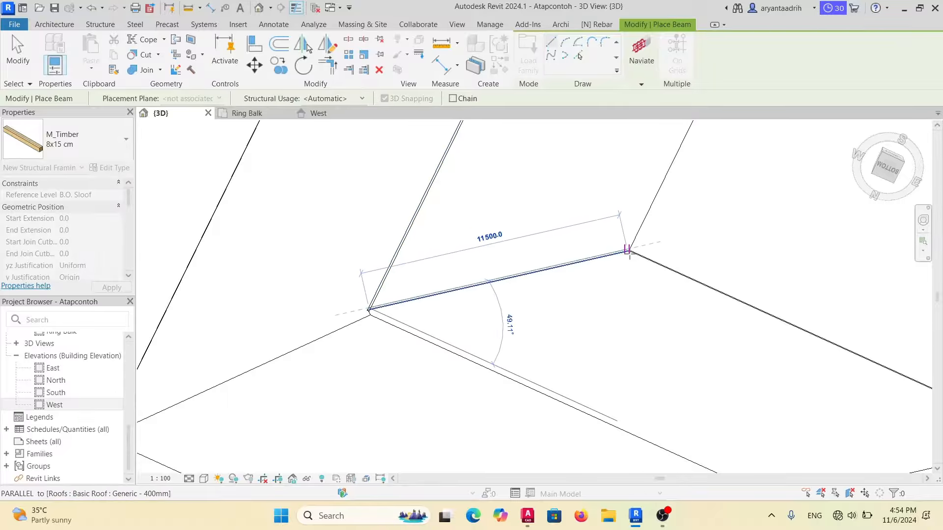
{"action": "scroll", "coordinate": [629, 251], "scroll_direction": "up", "scroll_amount": 2}
{"action": "left_click", "coordinate": [622, 248]}
{"action": "scroll", "coordinate": [623, 245], "scroll_direction": "down", "scroll_amount": 4}
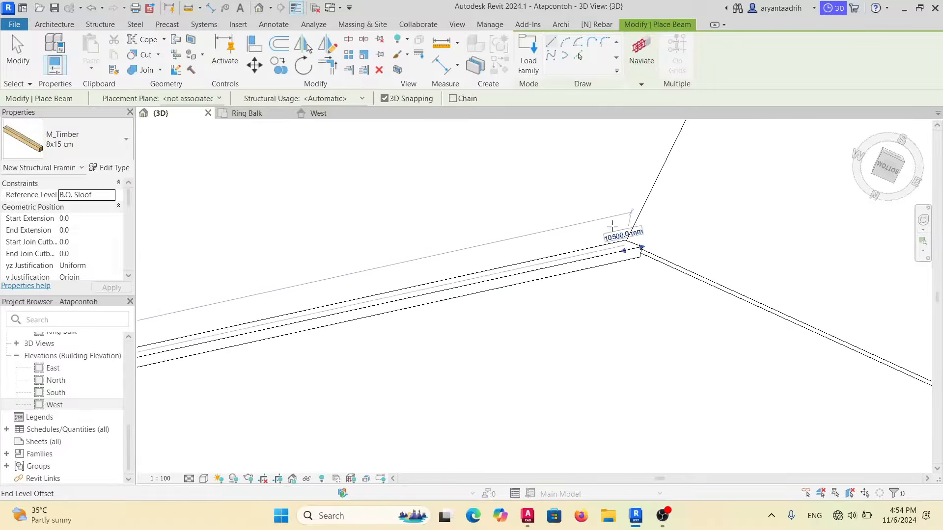
Place timber beams along the short line joining the two ridge ends and along the second wing's ridge.
{"action": "left_click", "coordinate": [385, 280]}
{"action": "scroll", "coordinate": [386, 279], "scroll_direction": "up", "scroll_amount": 2}
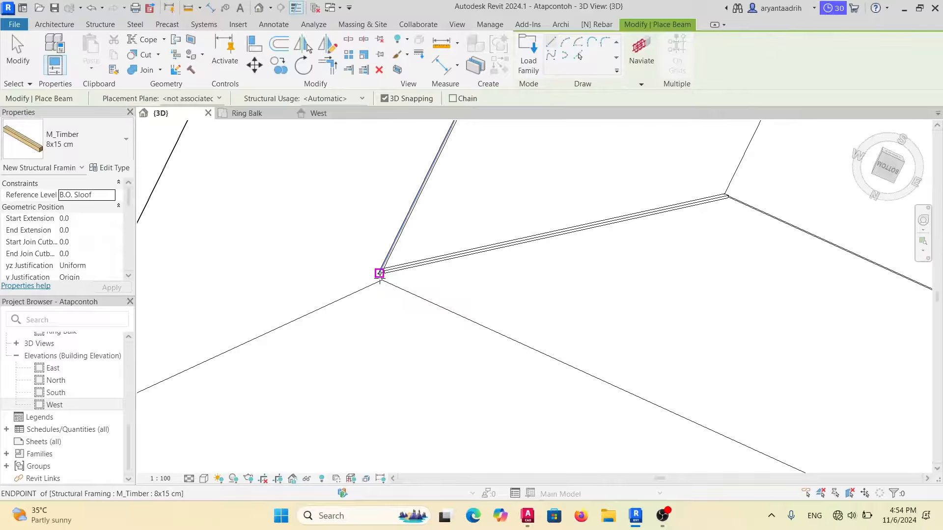
{"action": "left_click", "coordinate": [380, 274]}
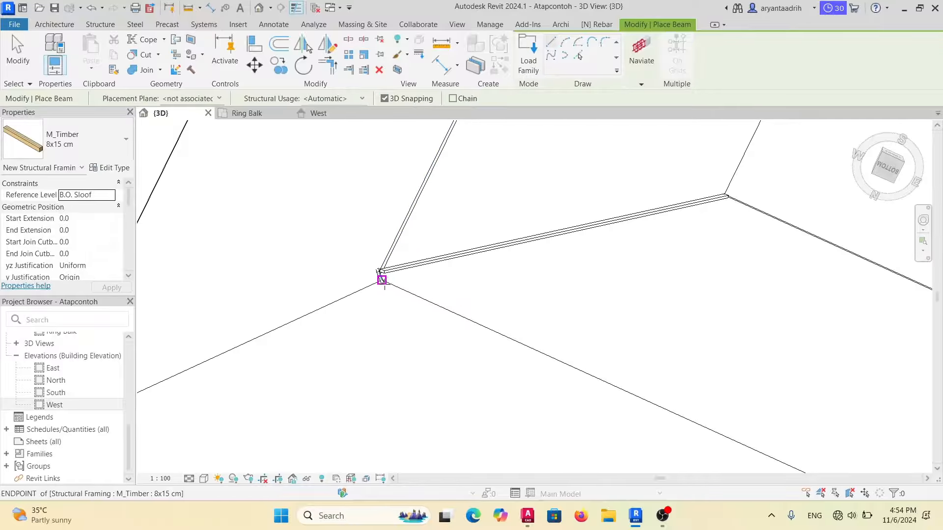
{"action": "left_click", "coordinate": [382, 279]}
{"action": "scroll", "coordinate": [382, 280], "scroll_direction": "down", "scroll_amount": 2}
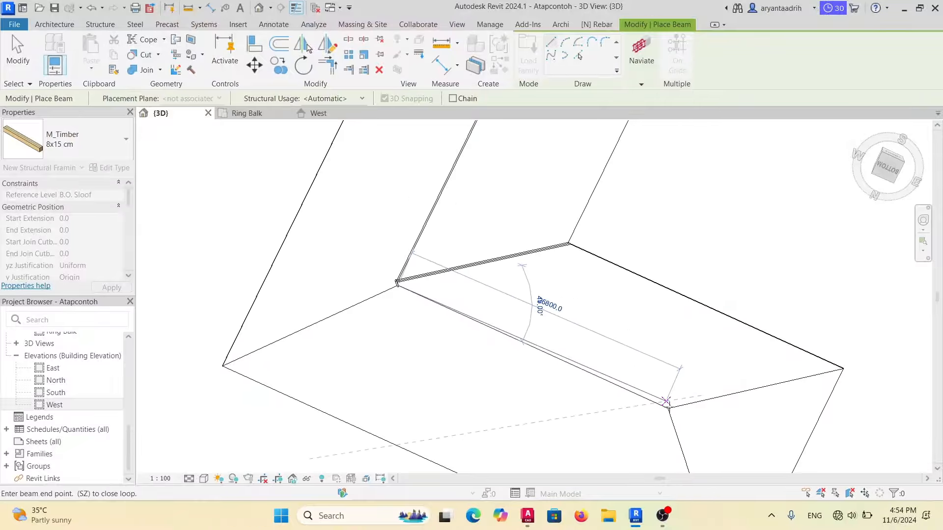
{"action": "left_click", "coordinate": [666, 403]}
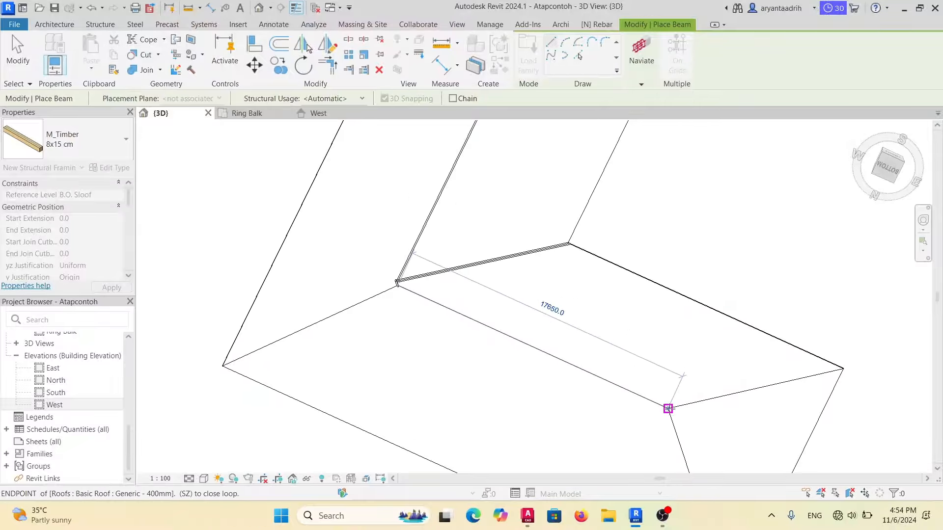
Place beams from the second ridge's far end to the eave corner, along the inner eave, and from the ridge junction to the outer corner.
{"action": "left_click", "coordinate": [842, 363]}
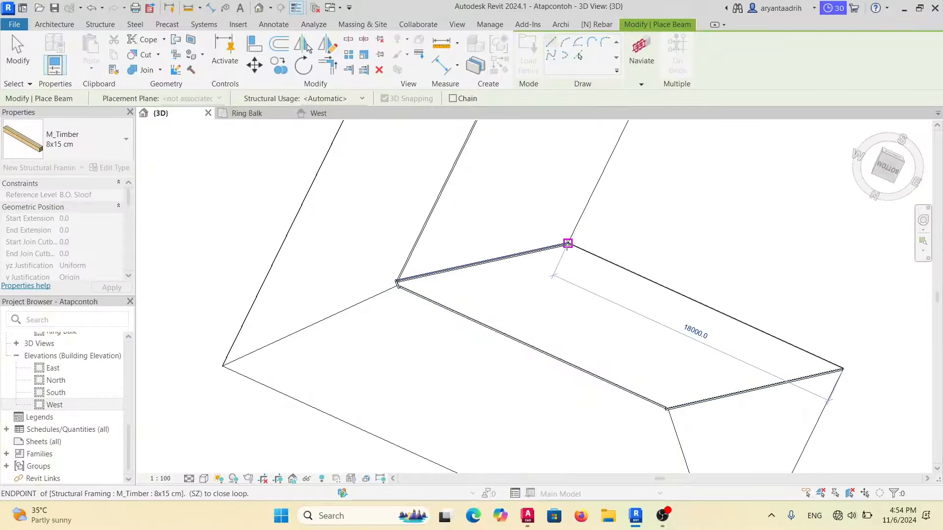
{"action": "left_click", "coordinate": [567, 243]}
{"action": "left_click", "coordinate": [397, 283]}
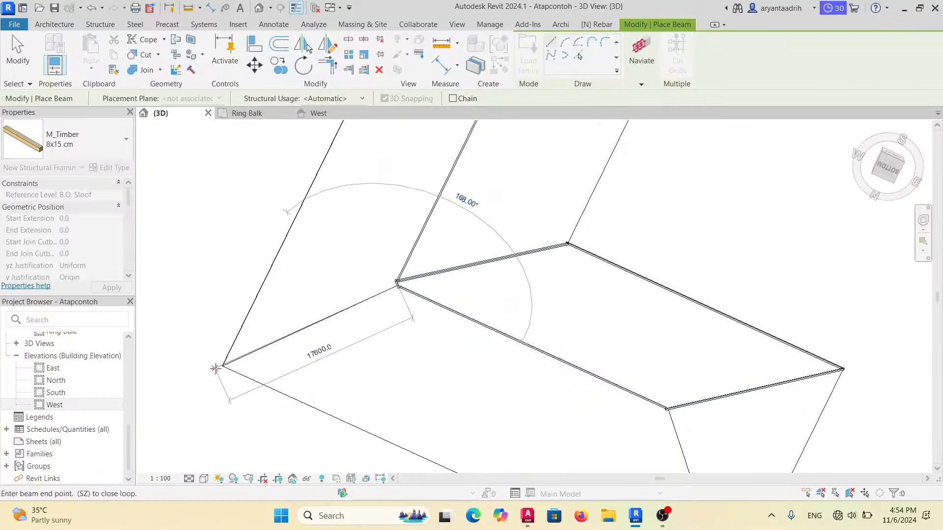
{"action": "left_click", "coordinate": [221, 365]}
Frame the first wing with beams along its outer hip, its long outer eave and its end eave.
{"action": "scroll", "coordinate": [360, 243], "scroll_direction": "down", "scroll_amount": 1}
{"action": "middle_click_drag", "start_coordinate": [360, 242], "coordinate": [337, 333]}
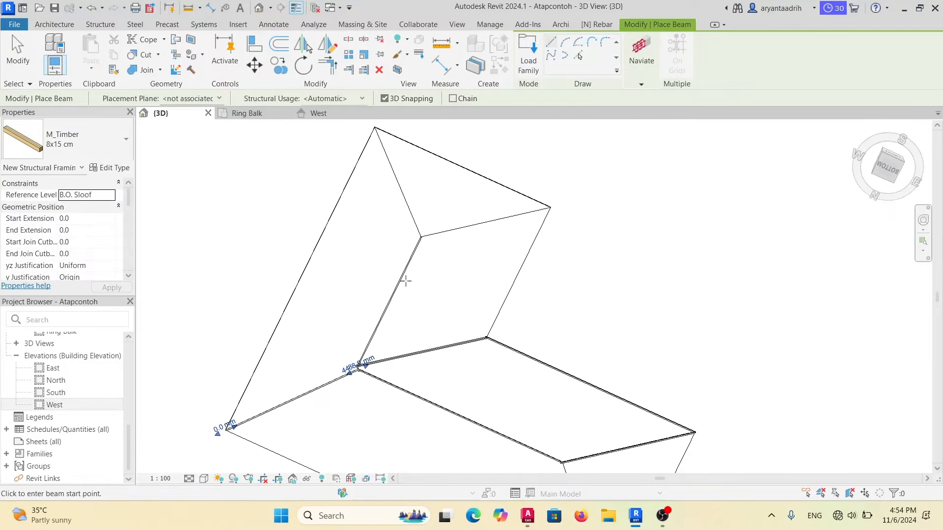
{"action": "left_click", "coordinate": [375, 128]}
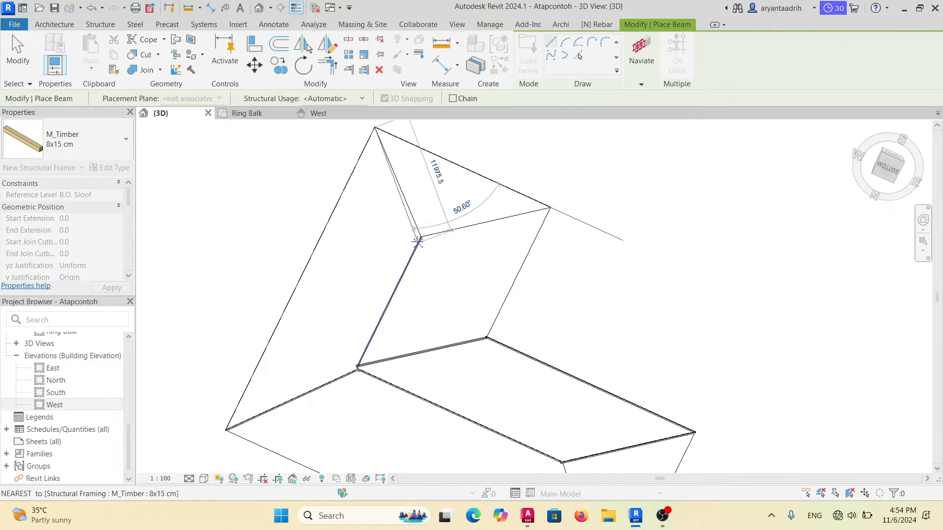
{"action": "left_click", "coordinate": [421, 237]}
{"action": "left_click", "coordinate": [375, 128]}
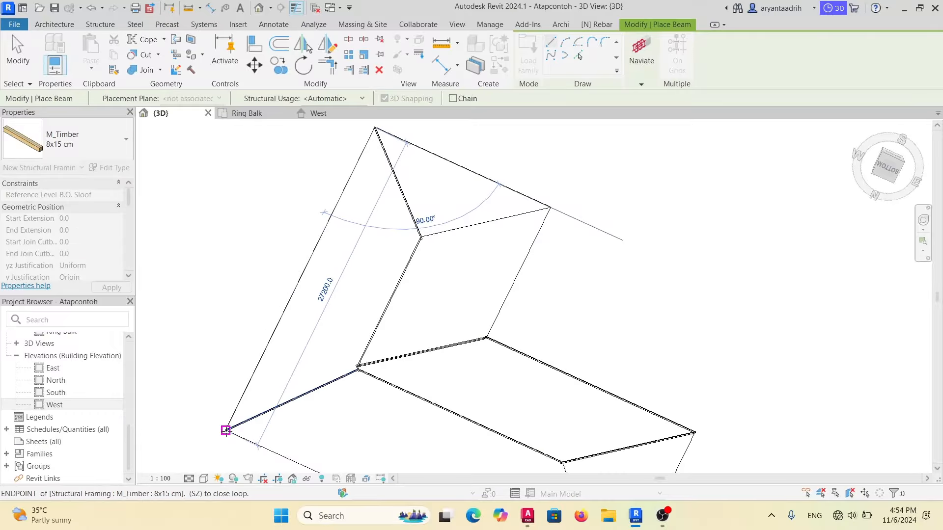
{"action": "left_click", "coordinate": [226, 430]}
{"action": "left_click", "coordinate": [375, 128]}
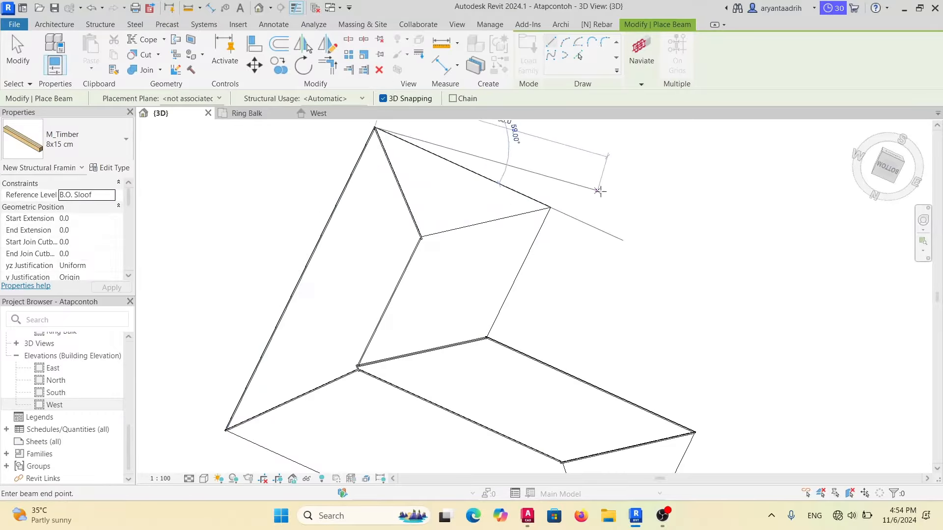
{"action": "left_click", "coordinate": [550, 208]}
Place beams along the first wing's other hip and its inner eave down to the roof's inner corner.
{"action": "left_click", "coordinate": [421, 237]}
{"action": "left_click", "coordinate": [549, 208]}
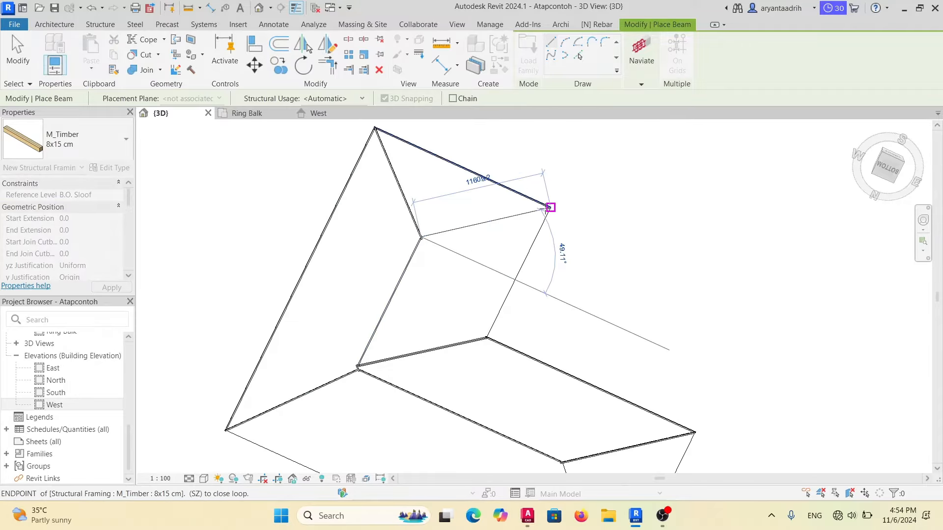
{"action": "left_click", "coordinate": [549, 208]}
{"action": "left_click", "coordinate": [486, 337]}
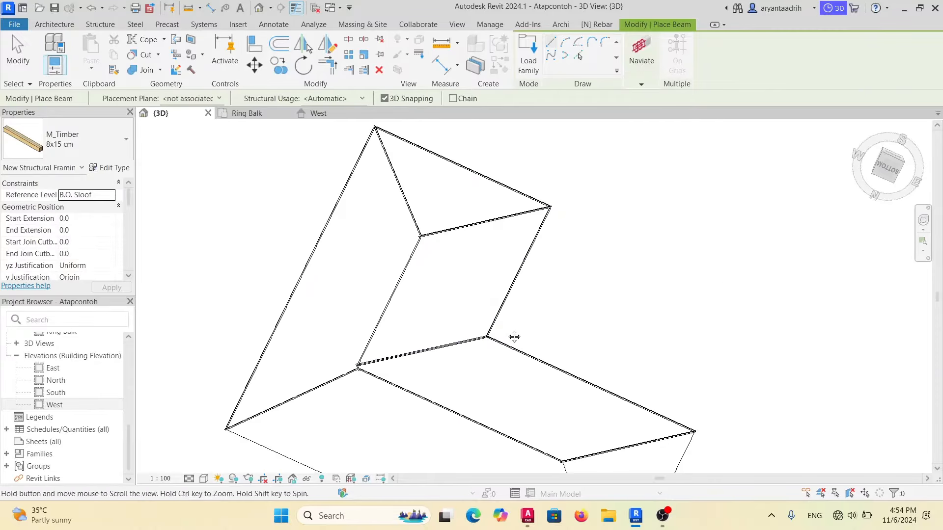
Complete the second wing with beams along its remaining hip, its end eave and its long outer eave.
{"action": "middle_click_drag", "start_coordinate": [513, 336], "coordinate": [543, 288]}
{"action": "left_click", "coordinate": [537, 319]}
{"action": "left_click", "coordinate": [584, 462]}
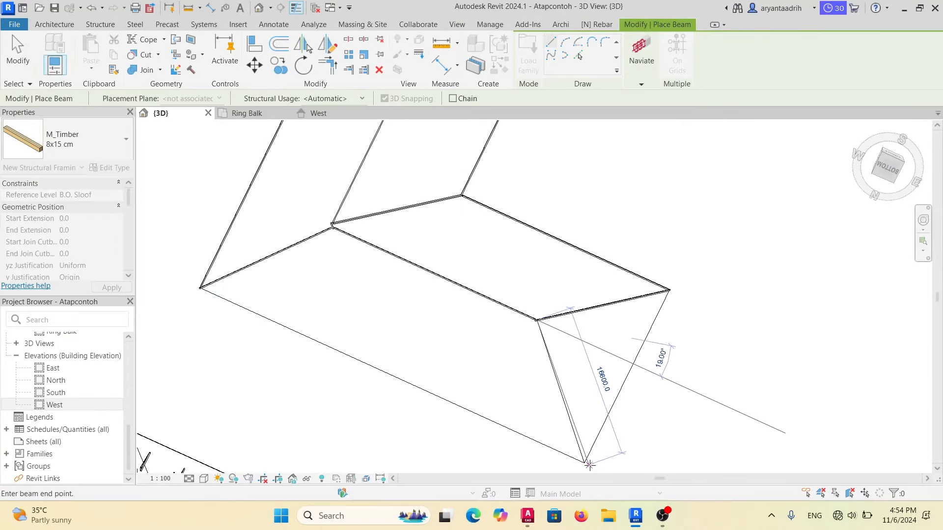
{"action": "left_click", "coordinate": [584, 463]}
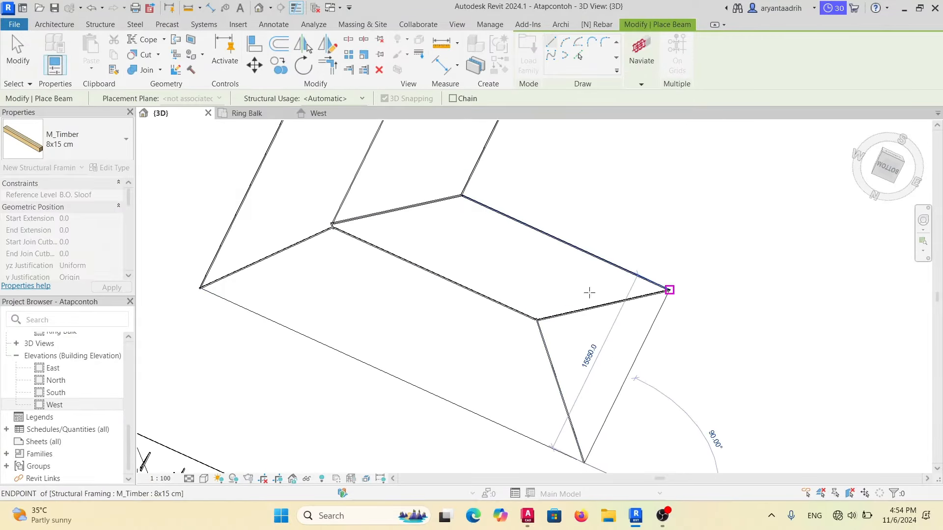
{"action": "left_click", "coordinate": [670, 290]}
{"action": "left_click", "coordinate": [201, 288]}
{"action": "left_click", "coordinate": [583, 463]}
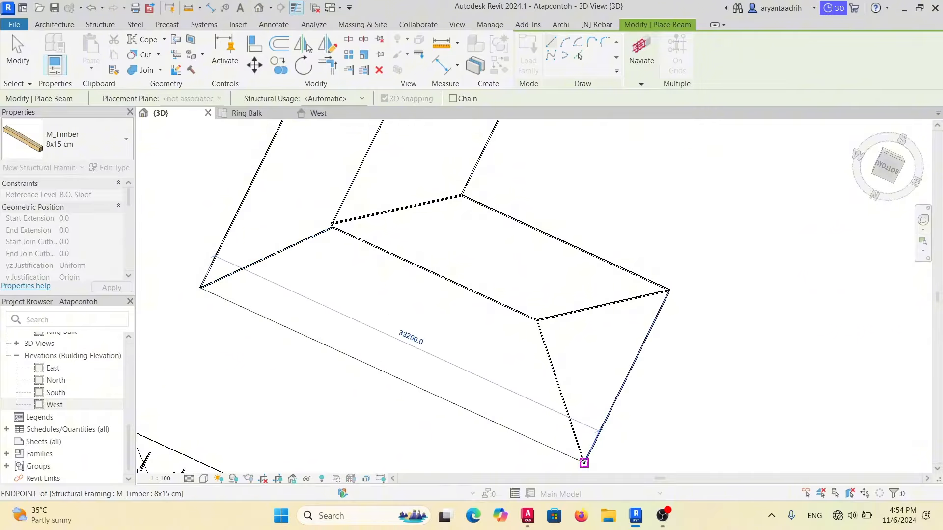
Start a structural beam system and set its work plane by picking the triangular hip roof face at the far end.
{"action": "middle_click_drag", "start_coordinate": [488, 288], "coordinate": [473, 311]}
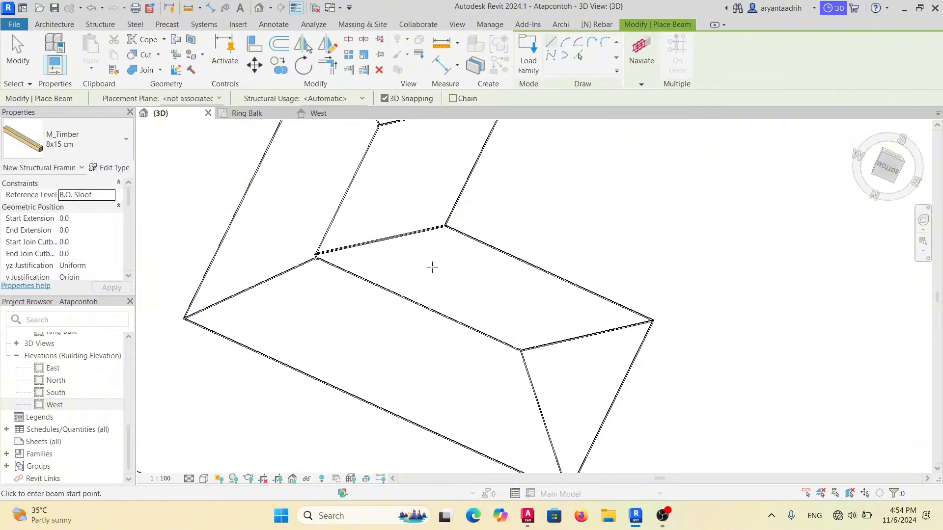
{"action": "scroll", "coordinate": [435, 253], "scroll_direction": "down", "scroll_amount": 2}
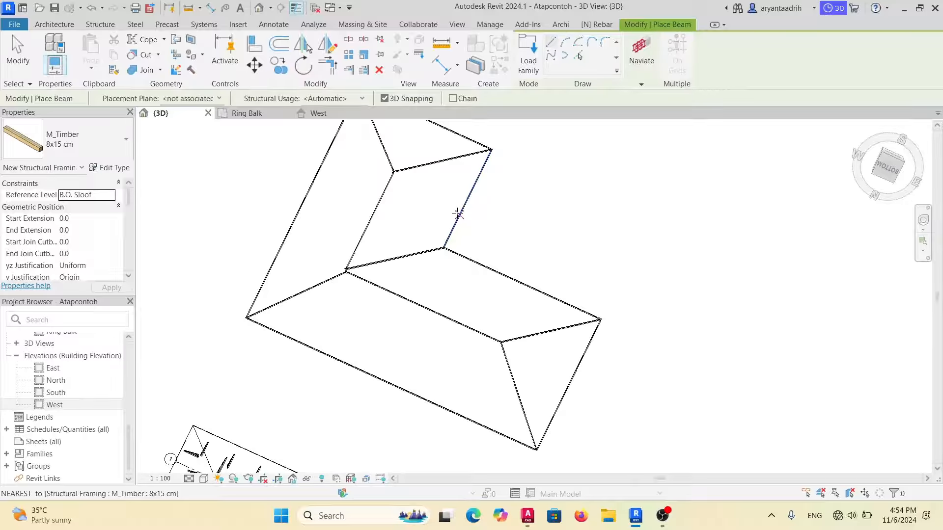
{"action": "middle_click_drag", "start_coordinate": [458, 214], "coordinate": [459, 226]}
{"action": "key", "text": "Escape"}
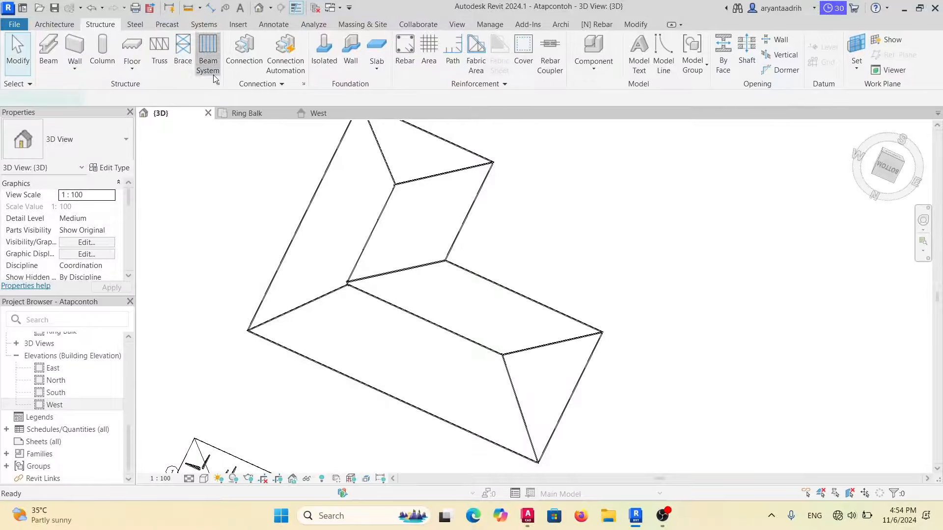
{"action": "left_click", "coordinate": [208, 54]}
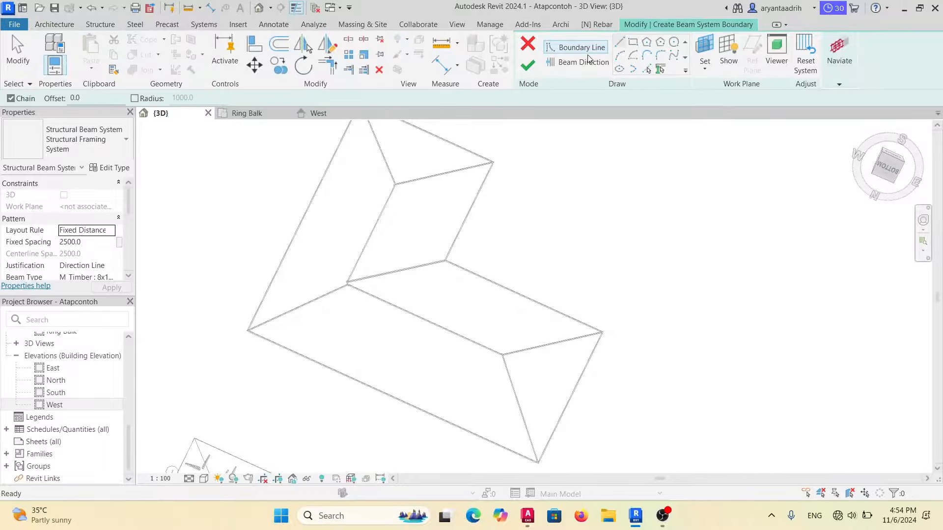
{"action": "left_click", "coordinate": [706, 52]}
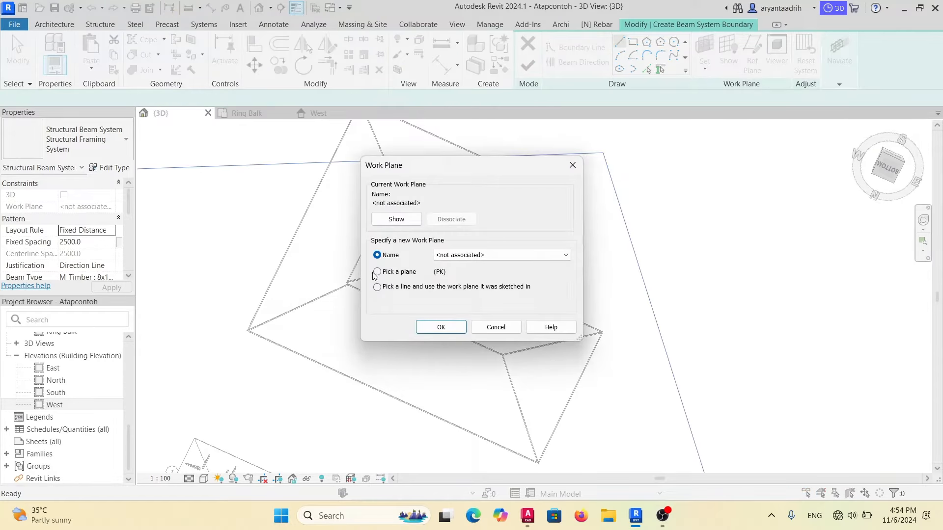
{"action": "left_click", "coordinate": [440, 326]}
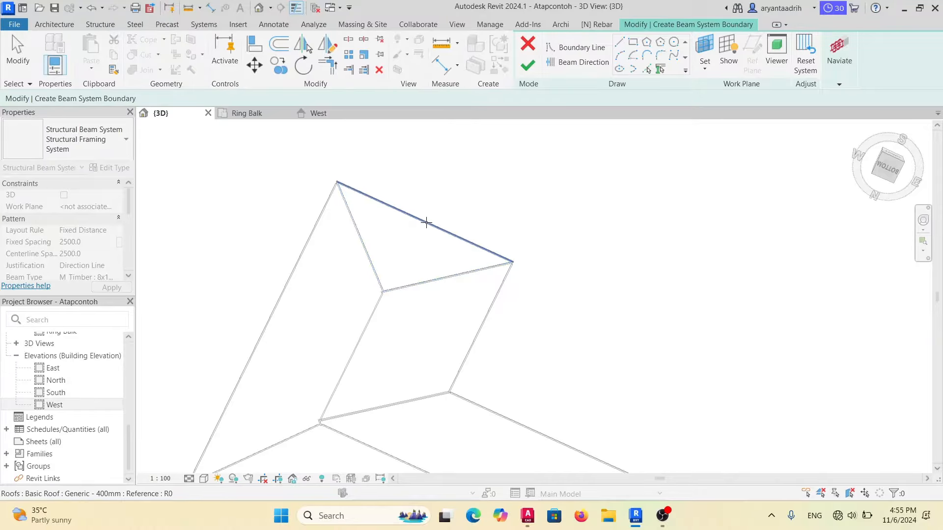
{"action": "left_click", "coordinate": [426, 222]}
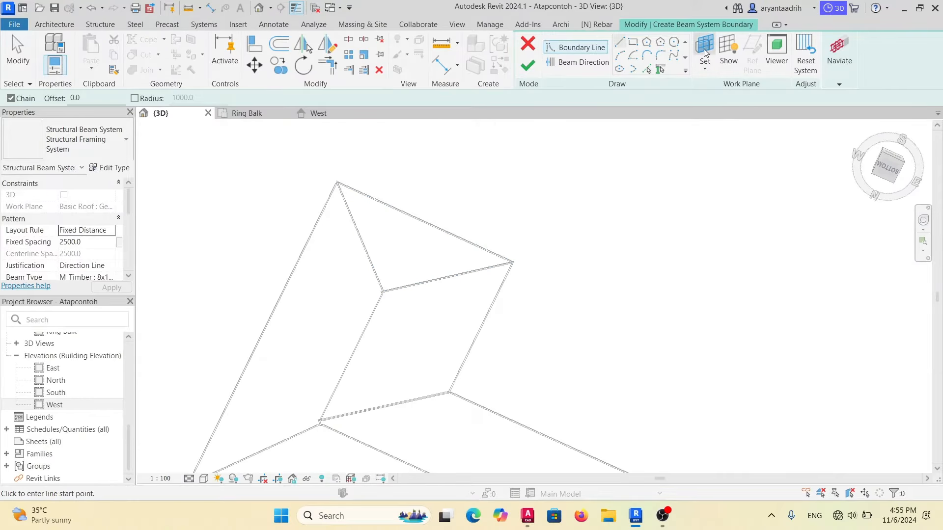
Define the beam system boundary from the timber beams enclosing the triangular hip roof face.
{"action": "left_click", "coordinate": [660, 72]}
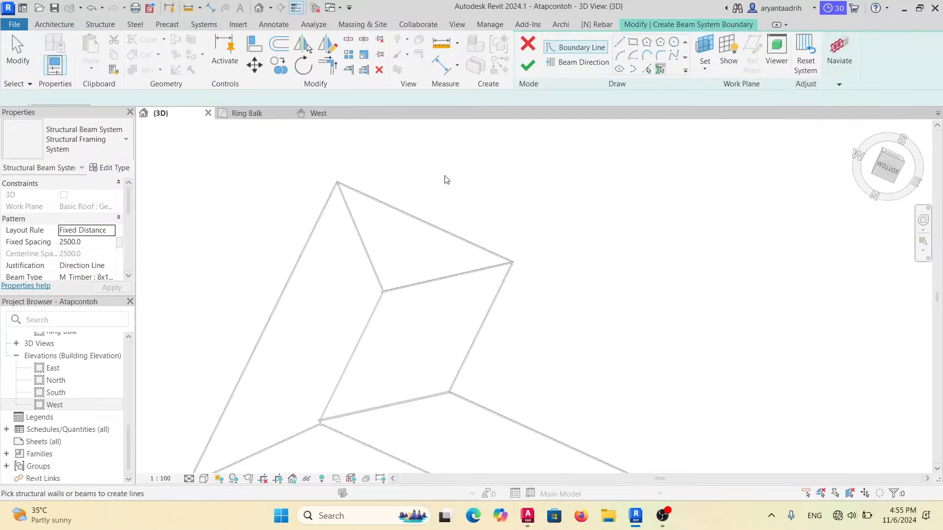
{"action": "left_click", "coordinate": [410, 220]}
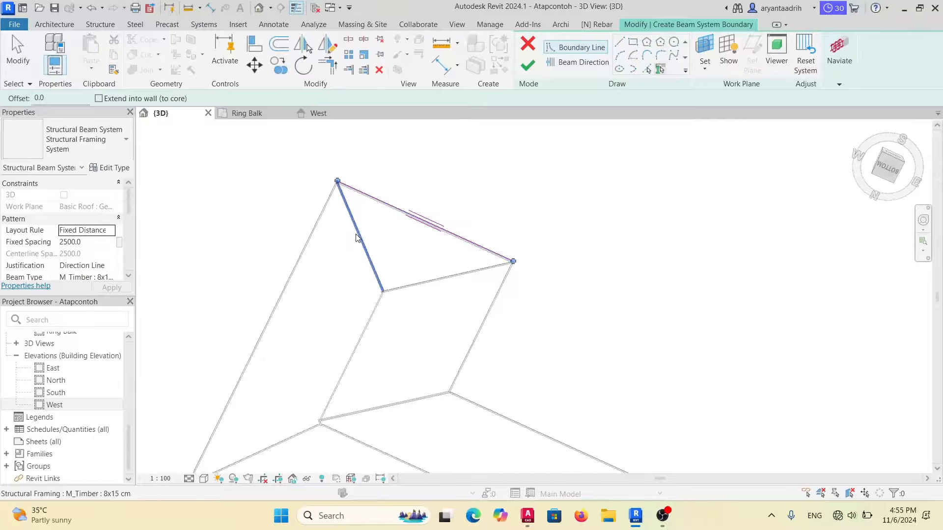
{"action": "left_click", "coordinate": [370, 238]}
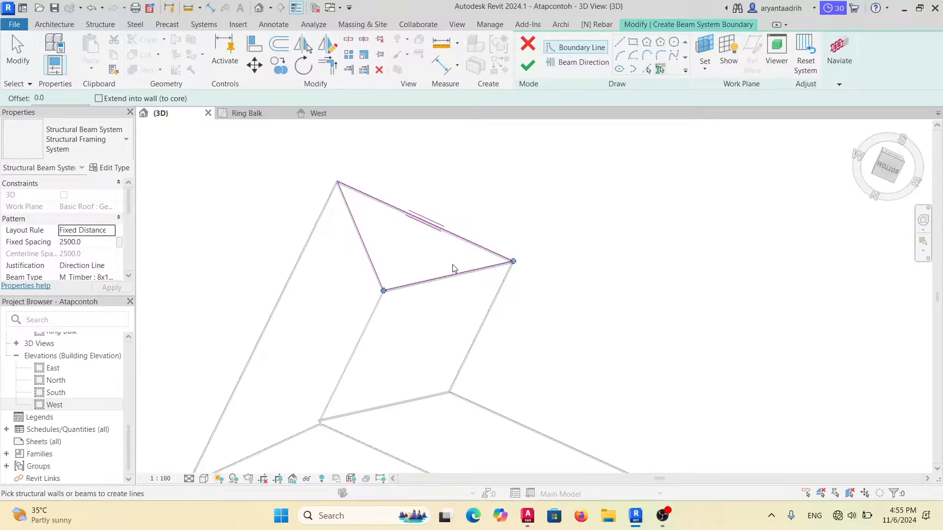
Draw the beam direction line across the triangular boundary, parallel to its eave edge and about 10030 mm long.
{"action": "left_click", "coordinate": [587, 63]}
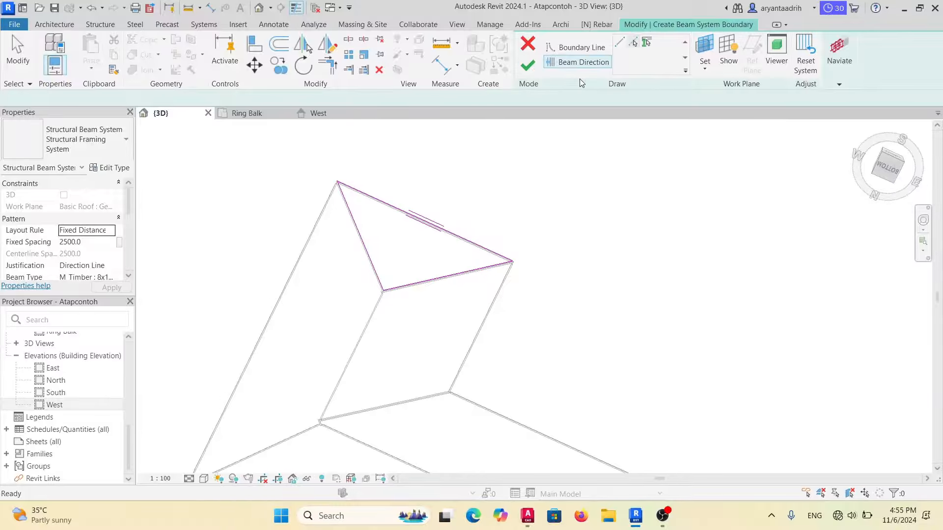
{"action": "left_click", "coordinate": [353, 218]}
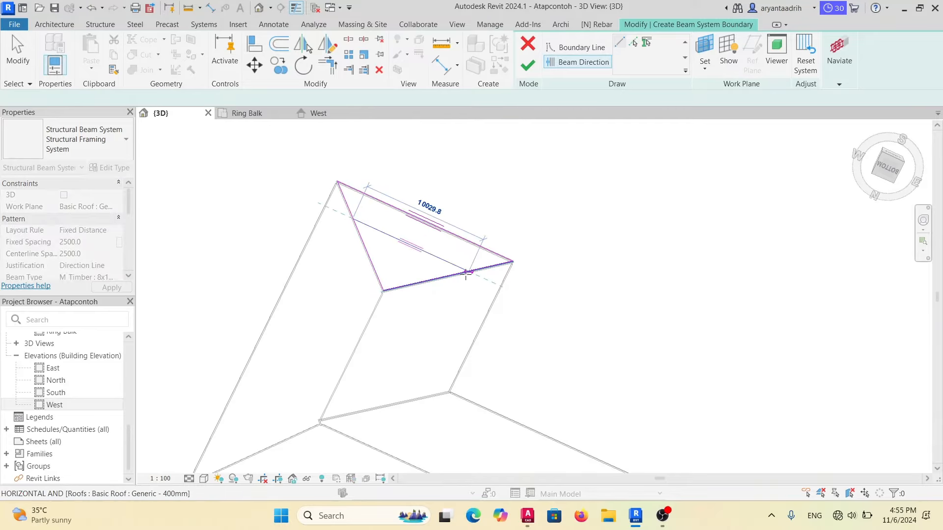
{"action": "left_click", "coordinate": [467, 273]}
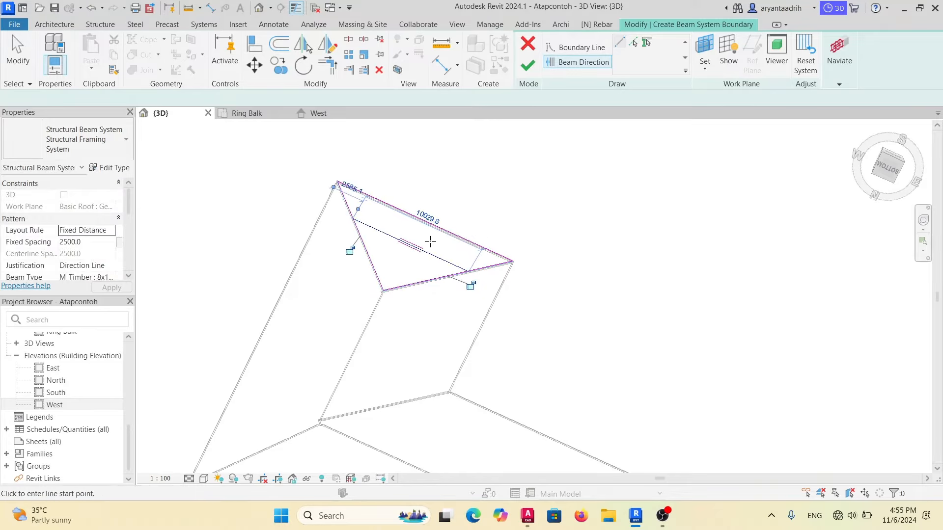
{"action": "scroll", "coordinate": [429, 239], "scroll_direction": "up", "scroll_amount": 1}
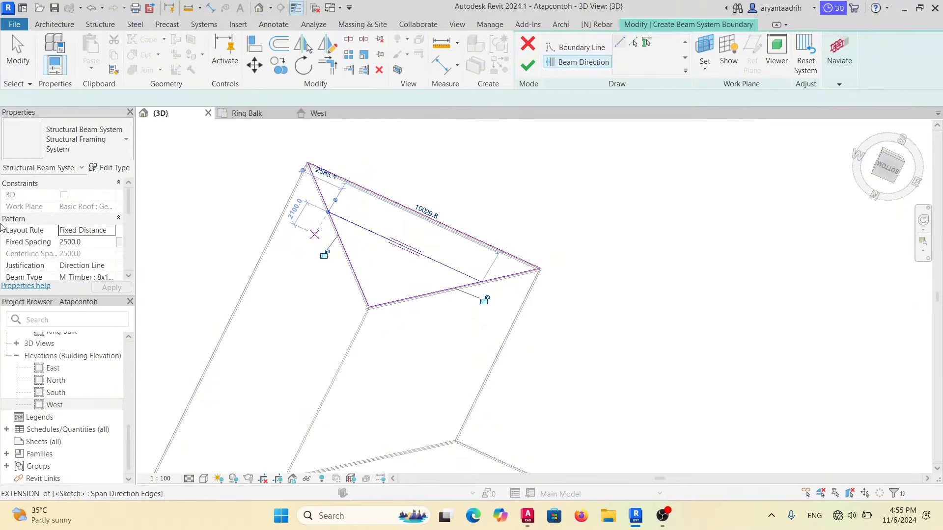
Switch to AutoCAD and examine the truss connection details and the roof framing plan near grids E and F in 2A_DED AutoCAD.dwg.
{"action": "left_click", "coordinate": [528, 523]}
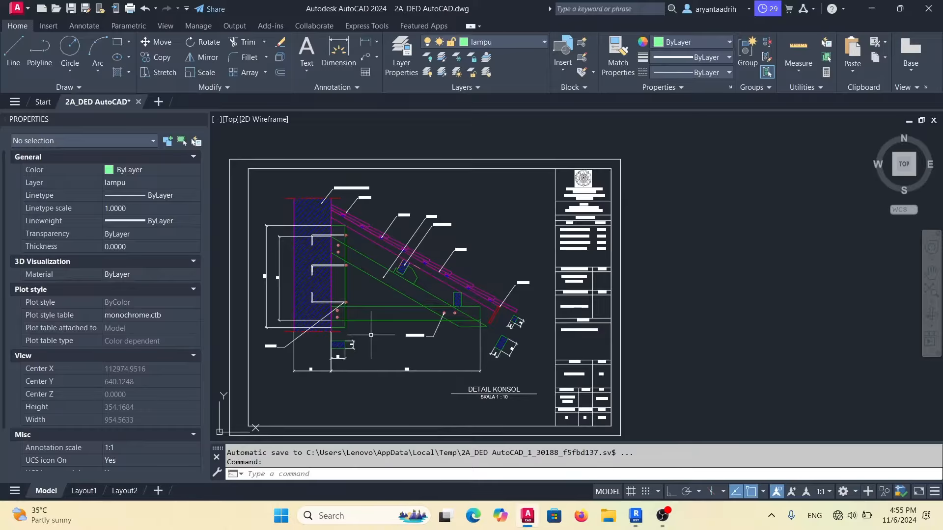
{"action": "scroll", "coordinate": [371, 335], "scroll_direction": "down", "scroll_amount": 8}
{"action": "middle_click_drag", "start_coordinate": [461, 256], "coordinate": [466, 340]}
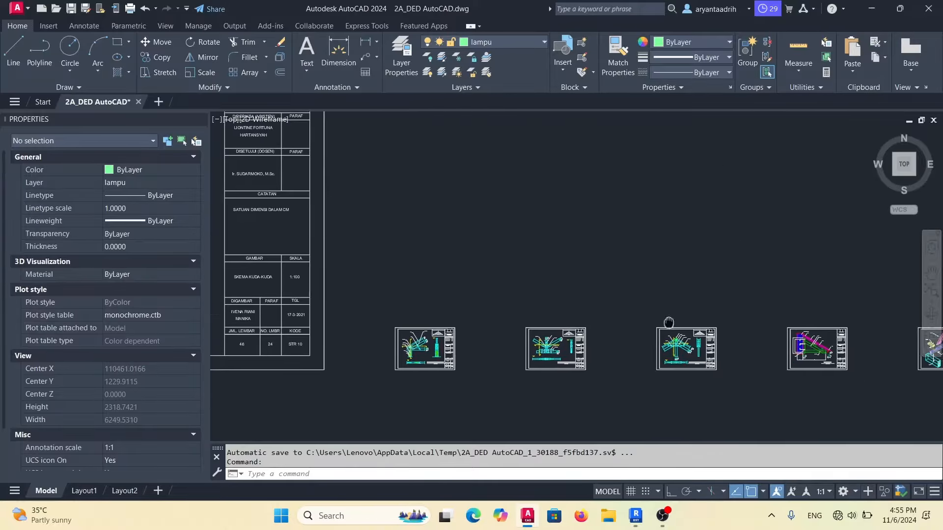
{"action": "scroll", "coordinate": [704, 352], "scroll_direction": "up", "scroll_amount": 5}
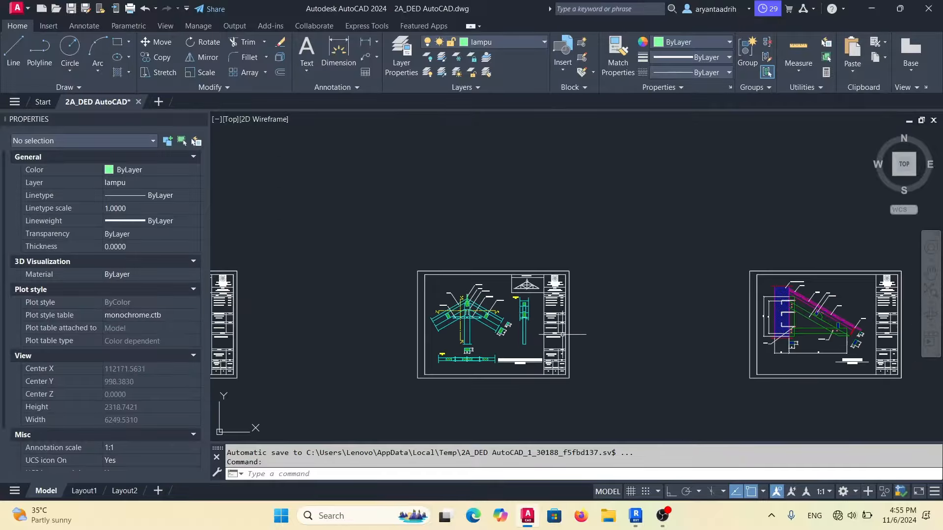
{"action": "scroll", "coordinate": [673, 300], "scroll_direction": "down", "scroll_amount": 4}
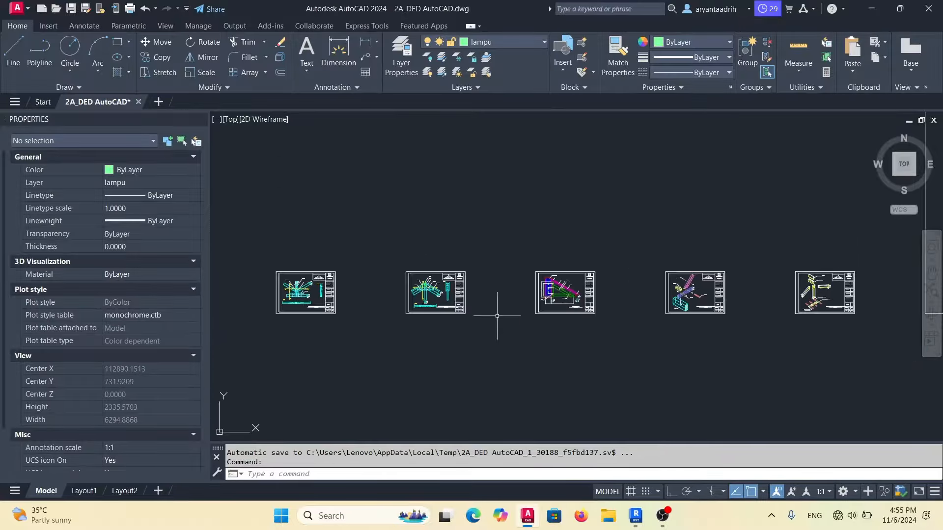
{"action": "scroll", "coordinate": [294, 297], "scroll_direction": "up", "scroll_amount": 4}
{"action": "scroll", "coordinate": [402, 344], "scroll_direction": "down", "scroll_amount": 4}
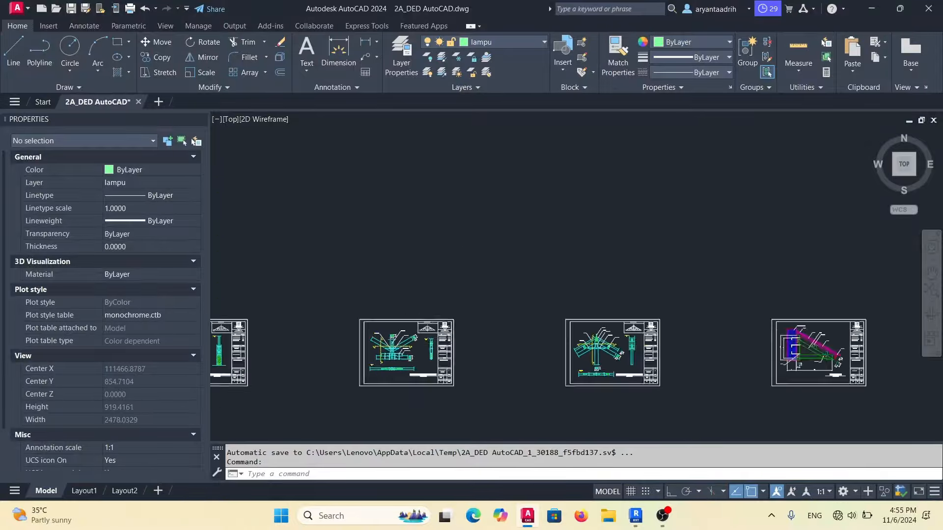
{"action": "scroll", "coordinate": [691, 352], "scroll_direction": "up", "scroll_amount": 4}
{"action": "scroll", "coordinate": [394, 335], "scroll_direction": "up", "scroll_amount": 4}
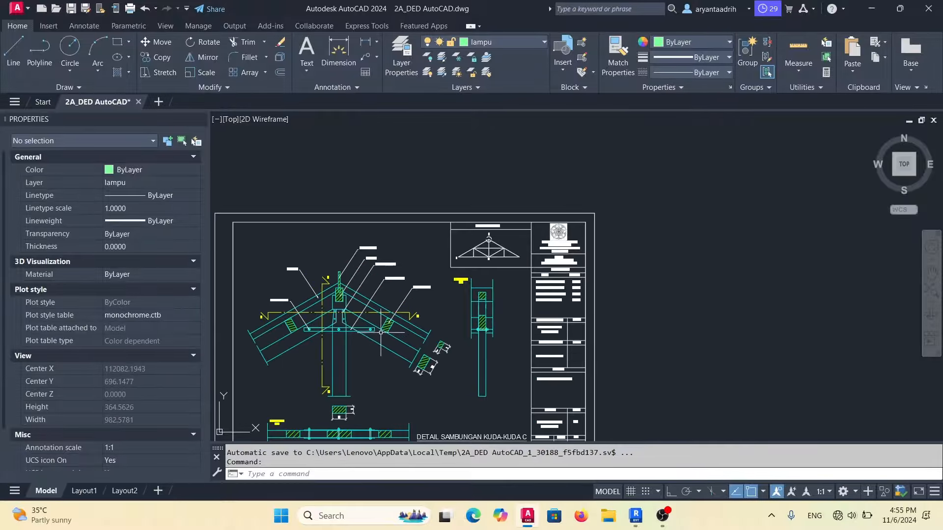
{"action": "scroll", "coordinate": [379, 329], "scroll_direction": "down", "scroll_amount": 6}
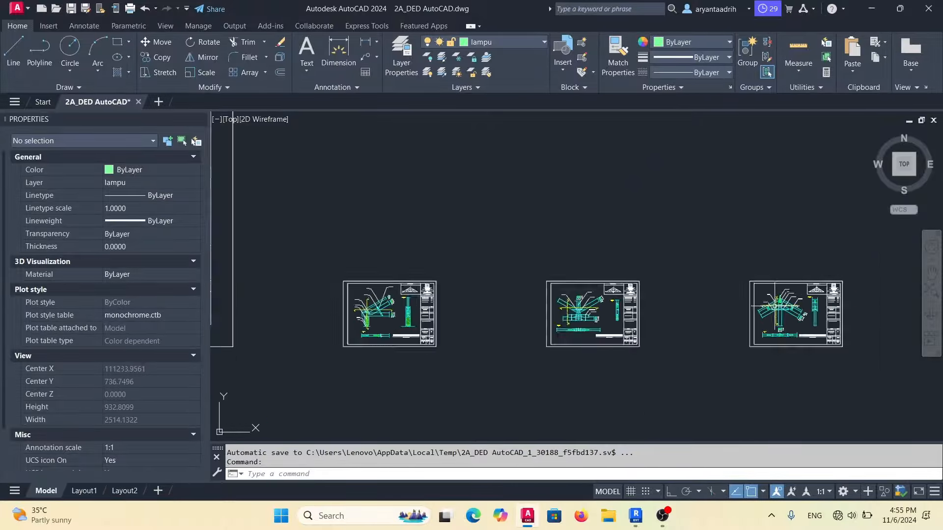
{"action": "scroll", "coordinate": [579, 318], "scroll_direction": "up", "scroll_amount": 3}
{"action": "scroll", "coordinate": [419, 279], "scroll_direction": "up", "scroll_amount": 8}
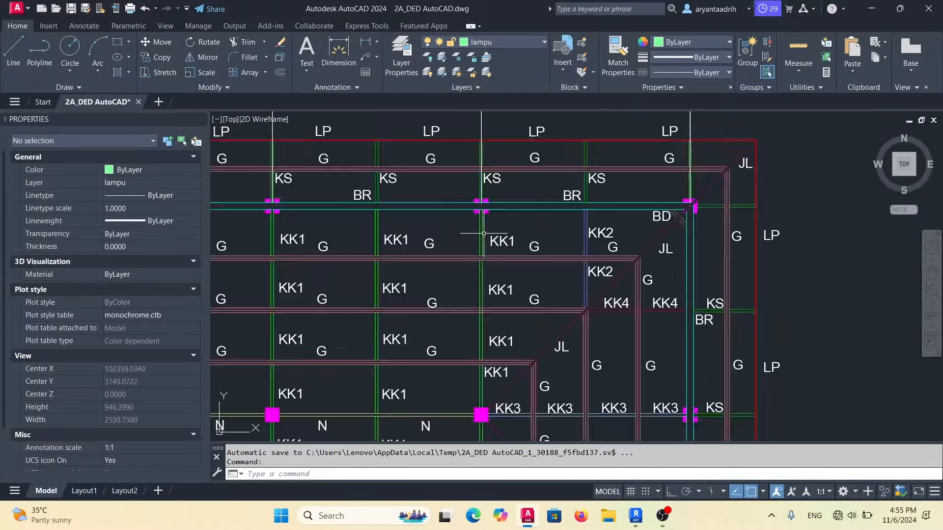
{"action": "scroll", "coordinate": [443, 280], "scroll_direction": "down", "scroll_amount": 7}
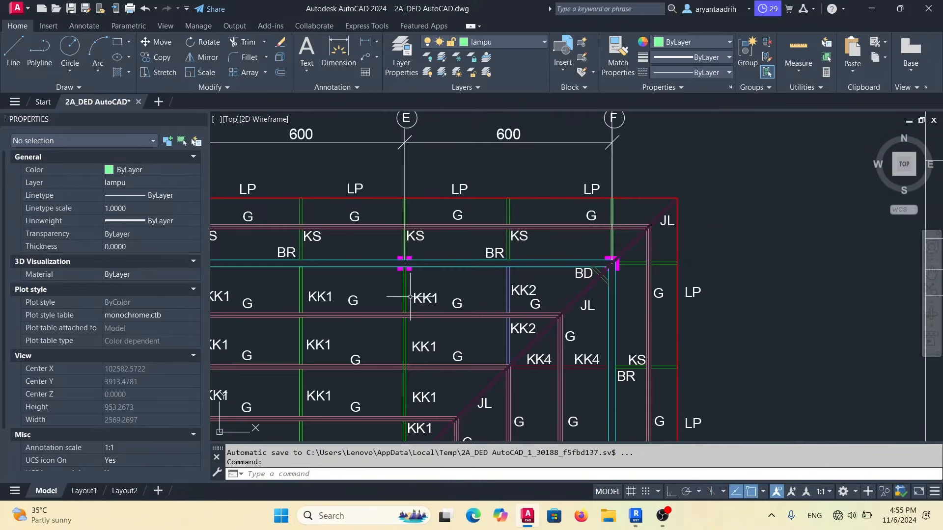
Measure the distance from the first inner purlin to the ring beam's axis at grid E with a linear dimension.
{"action": "scroll", "coordinate": [409, 298], "scroll_direction": "up", "scroll_amount": 3}
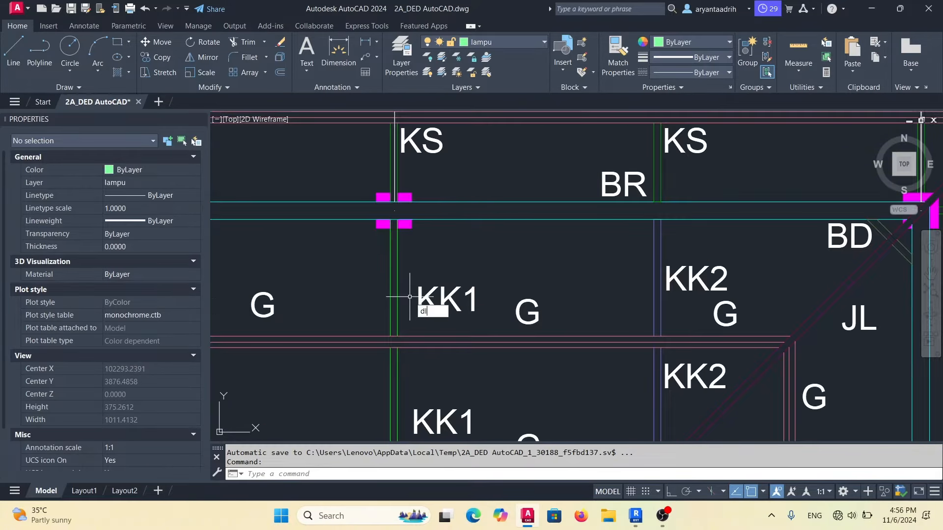
{"action": "key", "text": "Return"}
{"action": "left_click", "coordinate": [396, 335]}
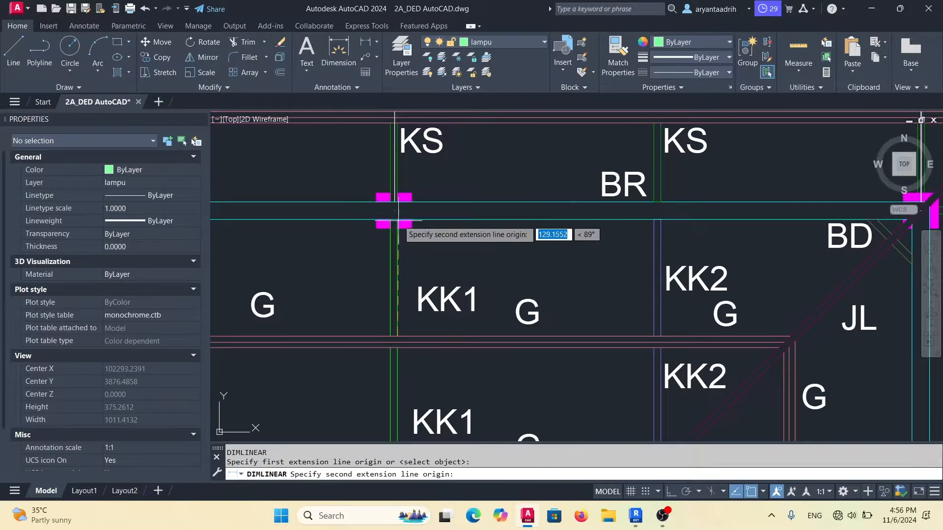
{"action": "left_click", "coordinate": [395, 208]}
{"action": "scroll", "coordinate": [447, 265], "scroll_direction": "up", "scroll_amount": 6}
{"action": "scroll", "coordinate": [457, 300], "scroll_direction": "down", "scroll_amount": 2}
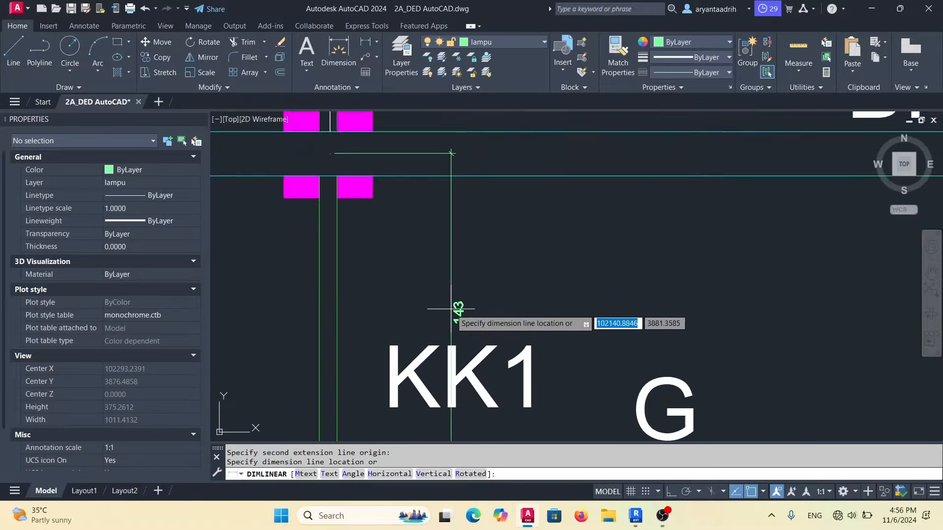
{"action": "middle_click_drag", "start_coordinate": [469, 336], "coordinate": [402, 254]}
{"action": "key", "text": "Escape"}
Measure the spacing again from the purlin's middle line to the ring beam at grid E with a linear dimension.
{"action": "type", "text": "dl"}
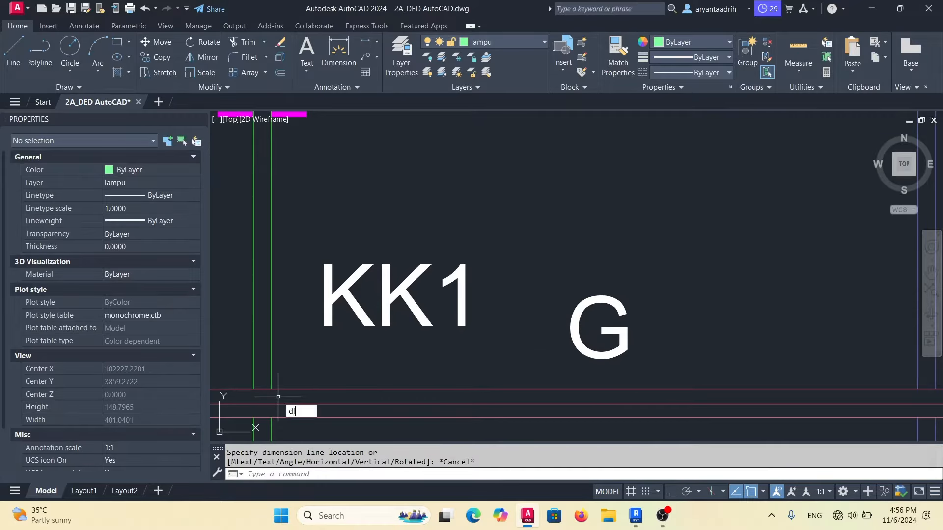
{"action": "type", "text": "i"}
{"action": "key", "text": "Return"}
{"action": "left_click", "coordinate": [273, 403]}
{"action": "scroll", "coordinate": [307, 266], "scroll_direction": "down", "scroll_amount": 6}
{"action": "scroll", "coordinate": [281, 214], "scroll_direction": "up", "scroll_amount": 6}
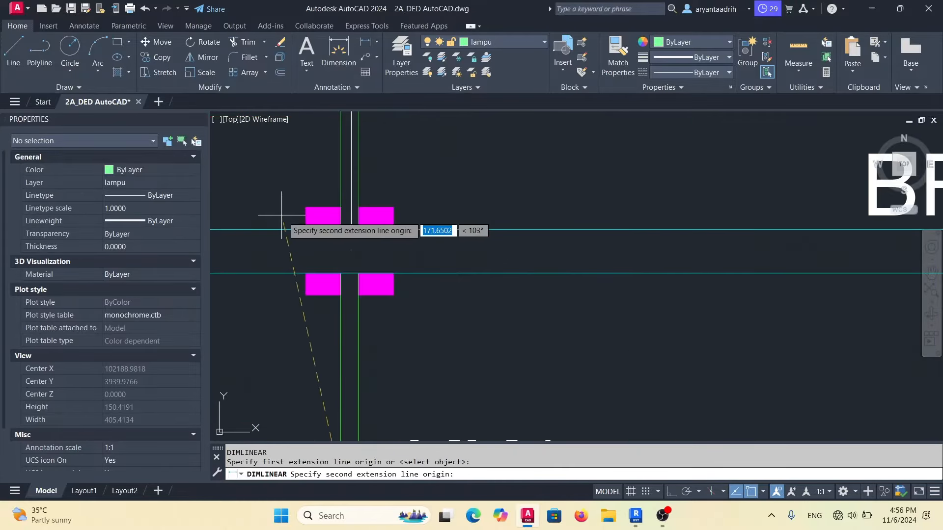
{"action": "left_click", "coordinate": [362, 406]}
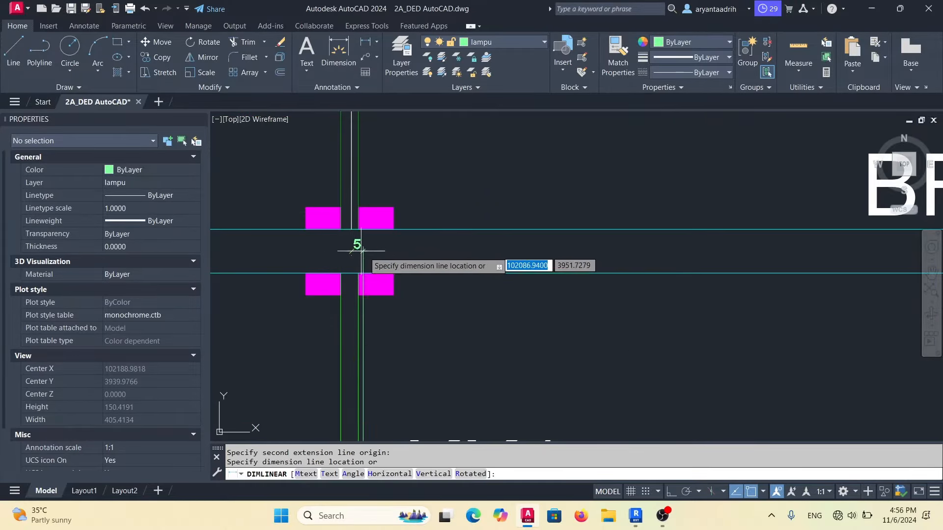
{"action": "scroll", "coordinate": [457, 290], "scroll_direction": "down", "scroll_amount": 5}
{"action": "scroll", "coordinate": [467, 305], "scroll_direction": "up", "scroll_amount": 4}
{"action": "scroll", "coordinate": [435, 243], "scroll_direction": "down", "scroll_amount": 4}
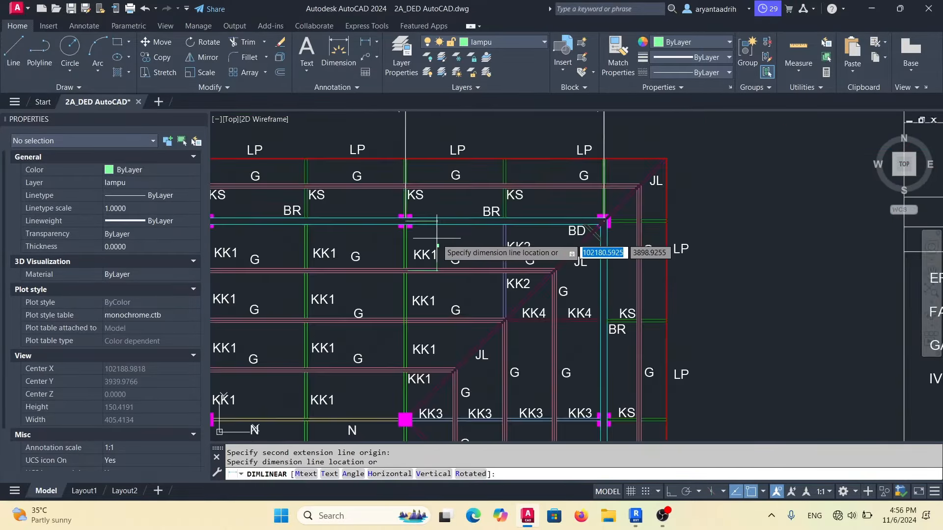
{"action": "key", "text": "Escape"}
In the KUDA-KUDA 1 truss drawing, draw helper lines 150 inward from the right support and straight up past the sloping rafter.
{"action": "scroll", "coordinate": [216, 231], "scroll_direction": "down", "scroll_amount": 5}
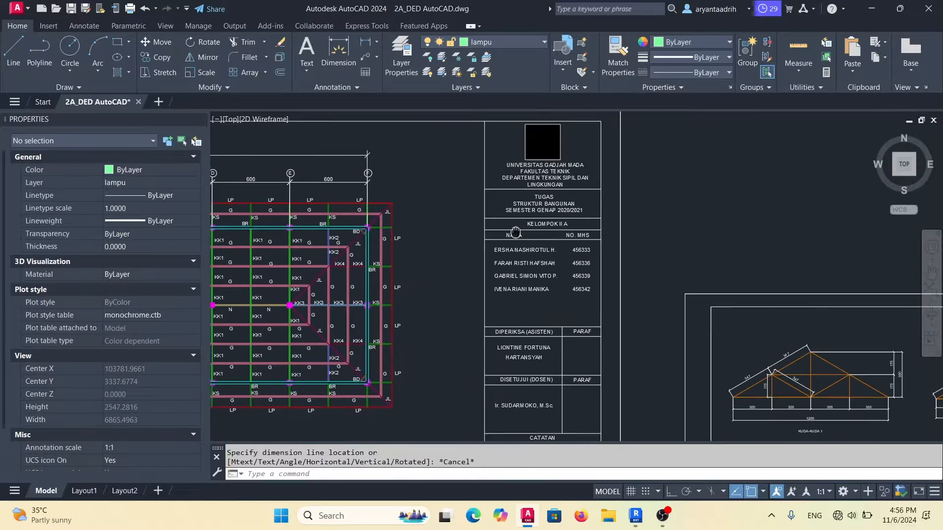
{"action": "scroll", "coordinate": [753, 338], "scroll_direction": "up", "scroll_amount": 5}
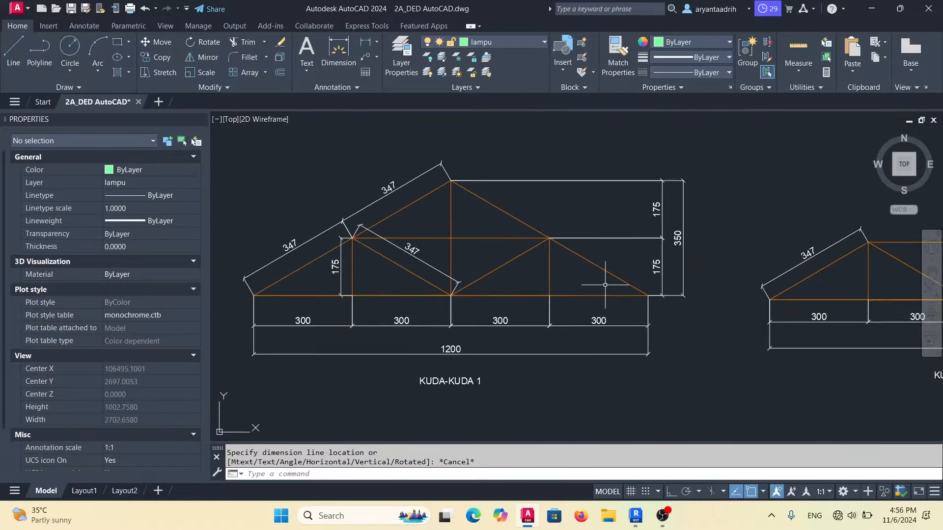
{"action": "type", "text": "L"}
{"action": "key", "text": "Return"}
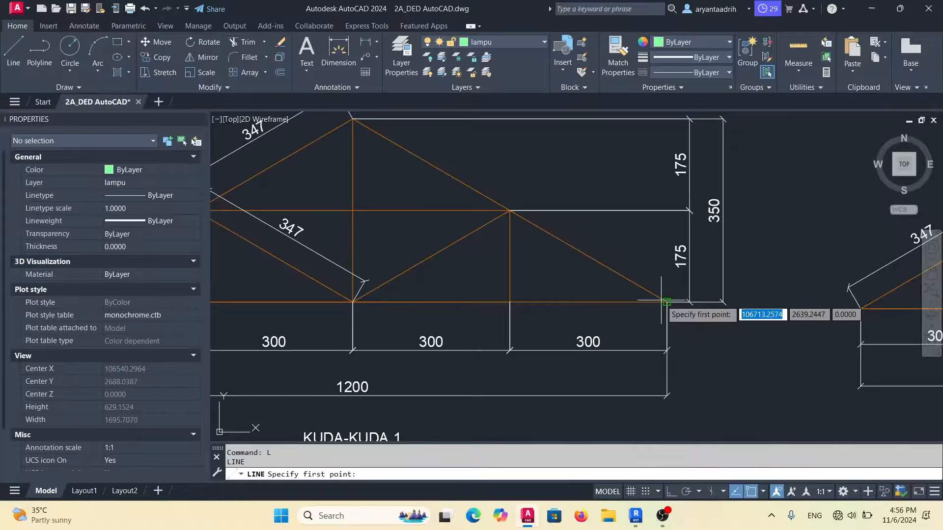
{"action": "left_click", "coordinate": [666, 301]}
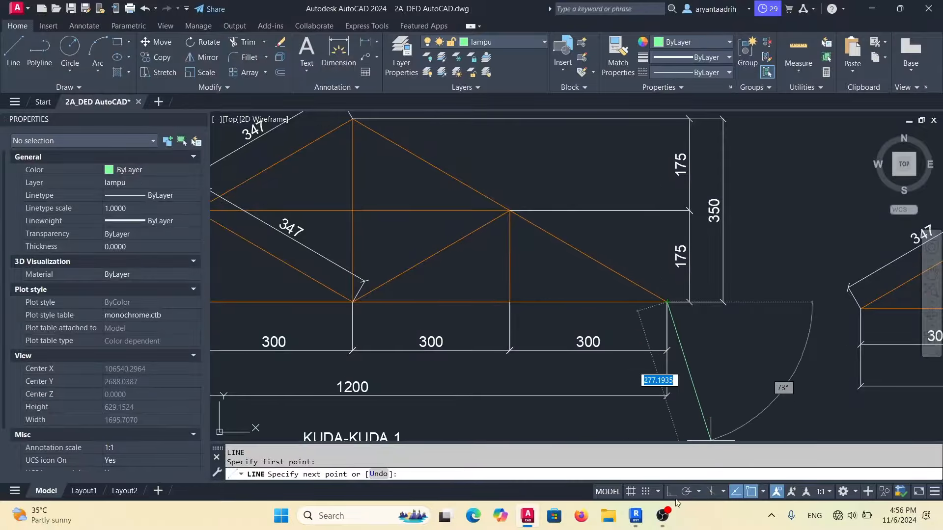
{"action": "key", "text": "F8"}
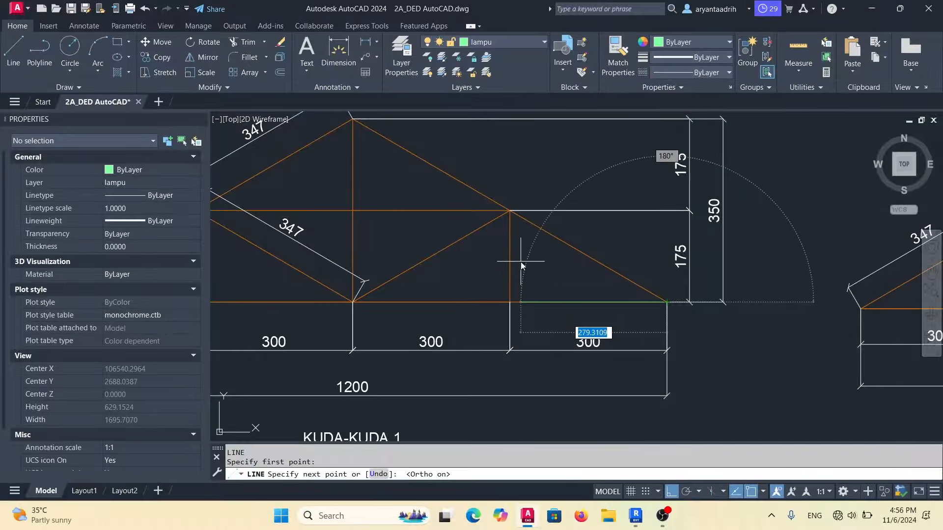
{"action": "type", "text": "150"}
{"action": "key", "text": "Return"}
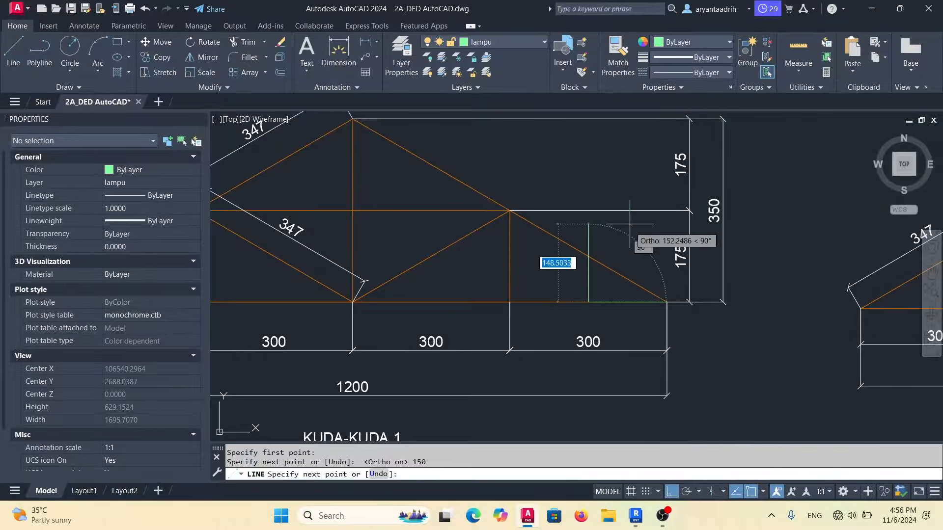
{"action": "left_click", "coordinate": [608, 237]}
{"action": "key", "text": "Escape"}
Add an aligned dimension along the rafter from its intersection with the vertical helper line to the right support.
{"action": "scroll", "coordinate": [608, 241], "scroll_direction": "up", "scroll_amount": 4}
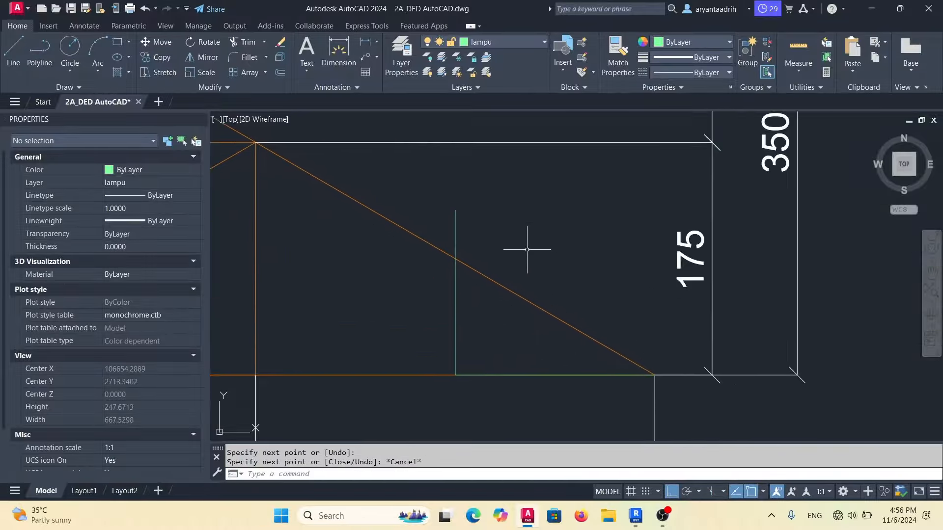
{"action": "type", "text": "dal"}
{"action": "key", "text": "Return"}
{"action": "left_click", "coordinate": [447, 259]}
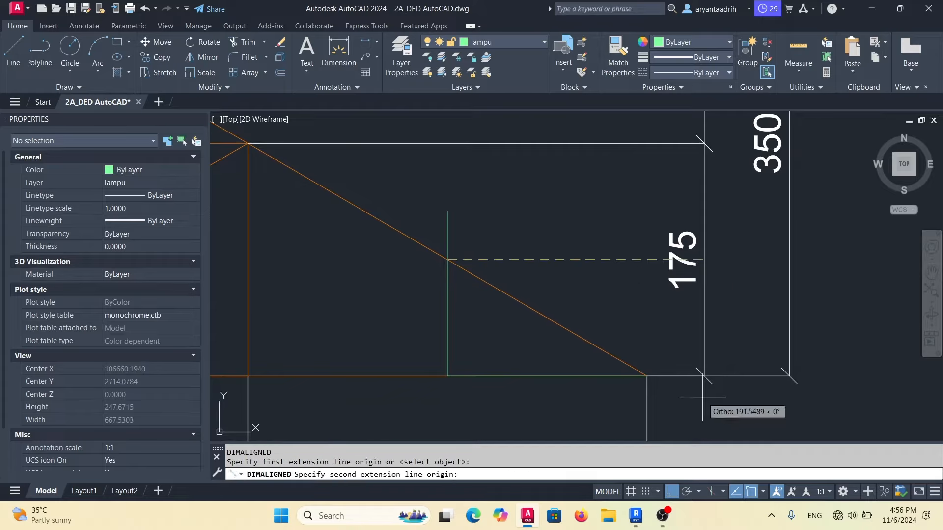
{"action": "left_click", "coordinate": [647, 376]}
{"action": "scroll", "coordinate": [593, 315], "scroll_direction": "up", "scroll_amount": 2}
{"action": "left_click", "coordinate": [593, 314]}
{"action": "scroll", "coordinate": [584, 309], "scroll_direction": "down", "scroll_amount": 5}
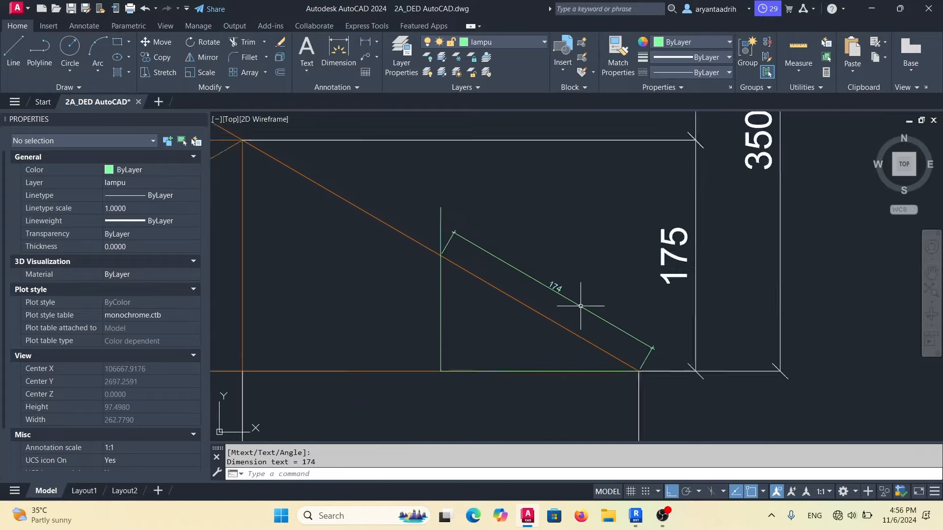
Switch to Revit, set the beam system's fixed spacing to 1740, and finish the sketch on the triangular roof face.
{"action": "left_click", "coordinate": [628, 519]}
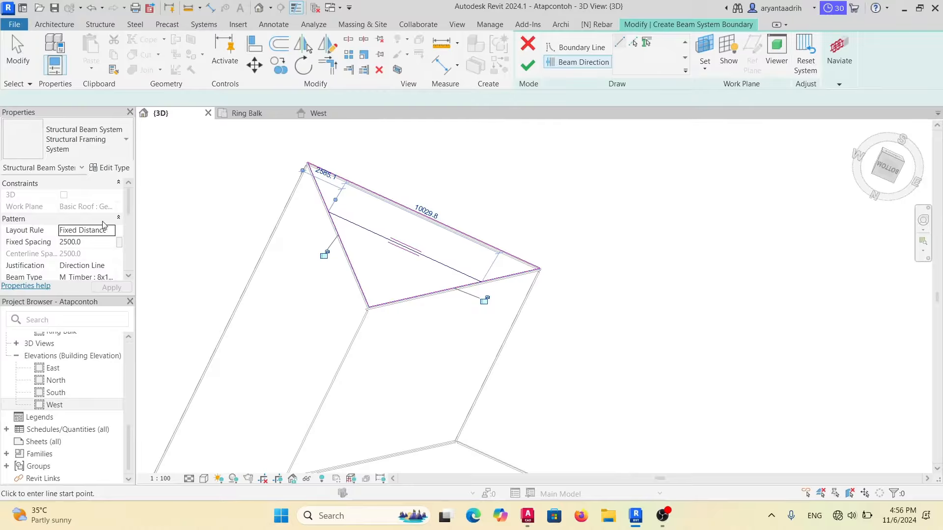
{"action": "left_click", "coordinate": [93, 242]}
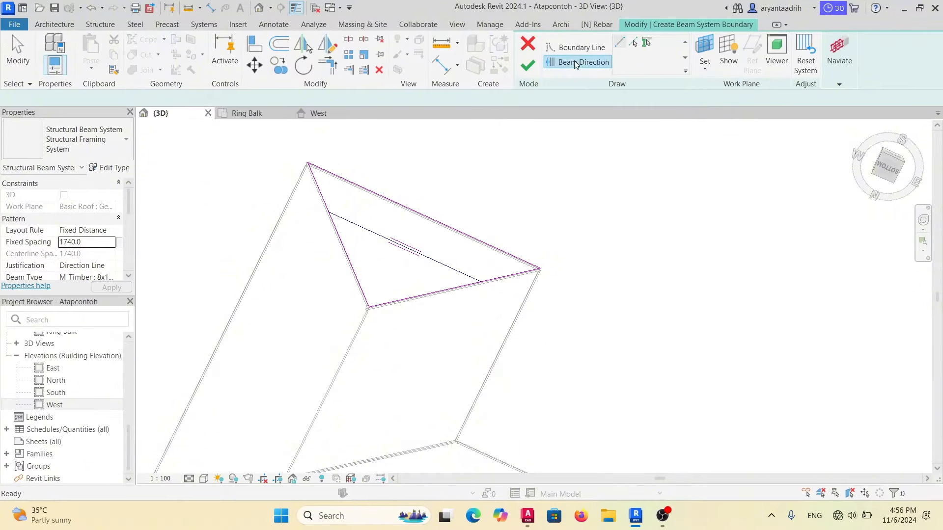
{"action": "left_click", "coordinate": [527, 66]}
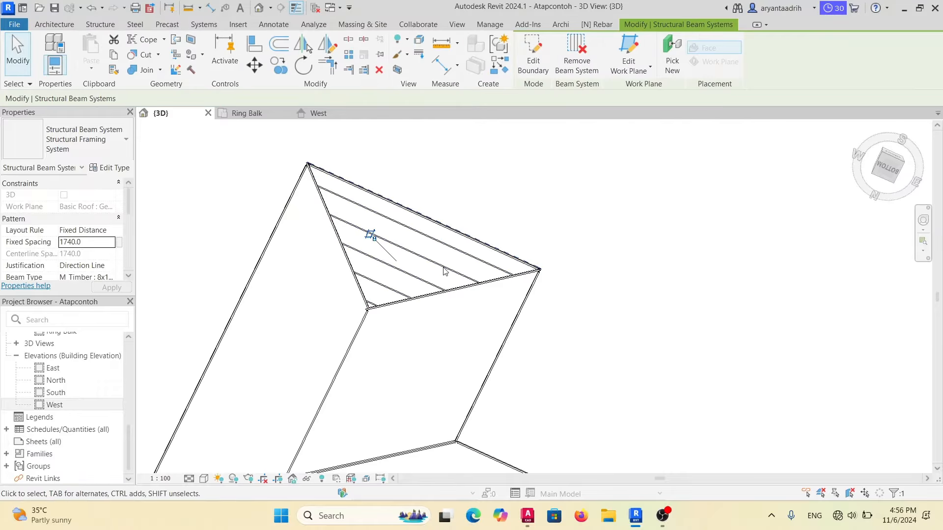
{"action": "left_click", "coordinate": [445, 251]}
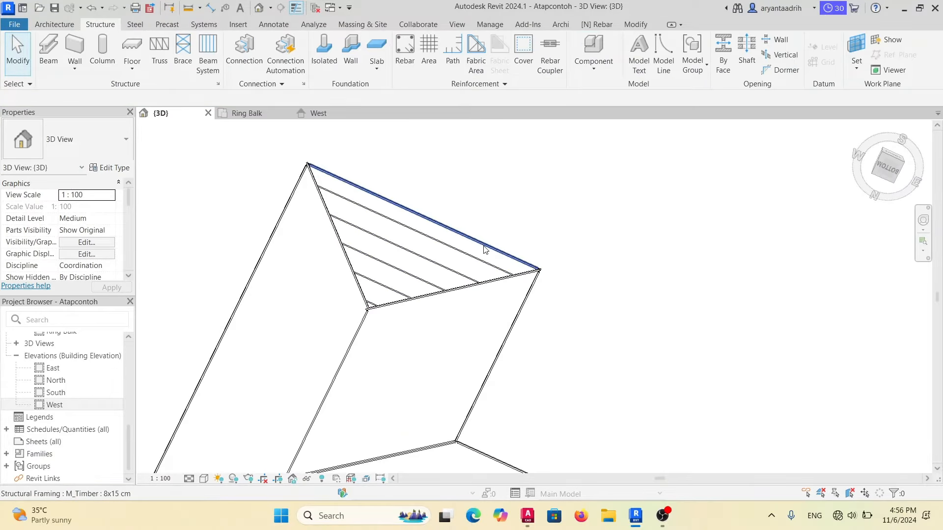
{"action": "scroll", "coordinate": [413, 236], "scroll_direction": "up", "scroll_amount": 2}
{"action": "scroll", "coordinate": [360, 253], "scroll_direction": "down", "scroll_amount": 3}
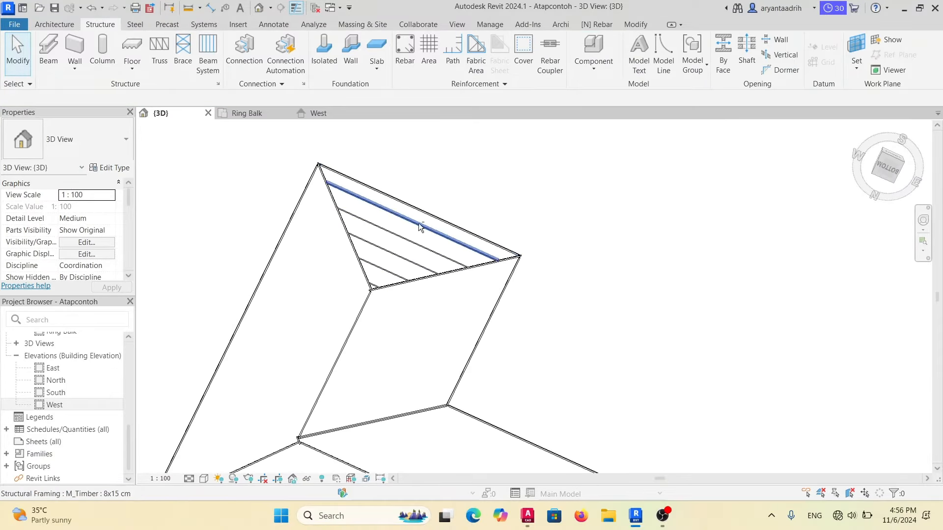
{"action": "middle_click_drag", "start_coordinate": [420, 225], "coordinate": [417, 200], "text": "shift"}
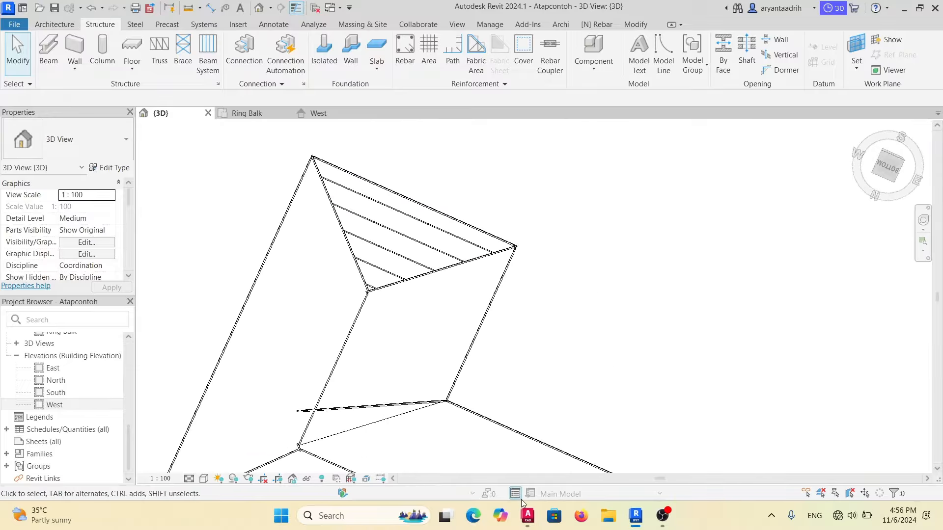
Compare the purlin layout near grids E and F in the AutoCAD roof framing plan with the beams on the Revit hip face.
{"action": "left_click", "coordinate": [526, 515]}
{"action": "scroll", "coordinate": [459, 320], "scroll_direction": "down", "scroll_amount": 10}
{"action": "scroll", "coordinate": [373, 269], "scroll_direction": "up", "scroll_amount": 6}
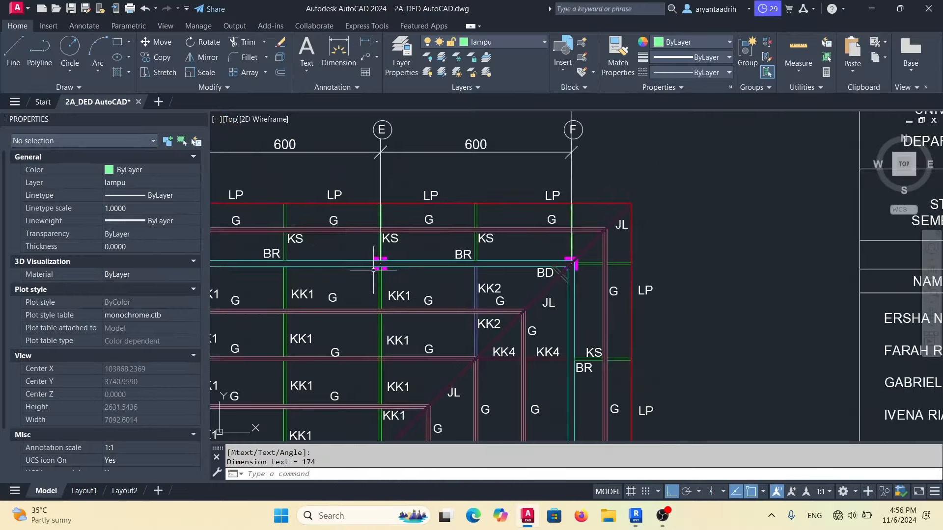
{"action": "middle_click_drag", "start_coordinate": [373, 269], "coordinate": [417, 113]}
{"action": "scroll", "coordinate": [495, 197], "scroll_direction": "down", "scroll_amount": 2}
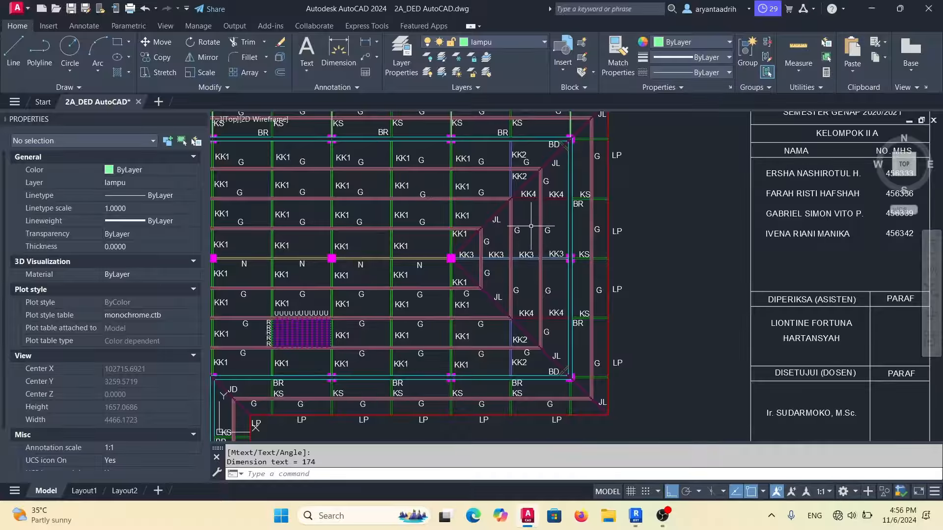
{"action": "middle_click_drag", "start_coordinate": [572, 217], "coordinate": [567, 219]}
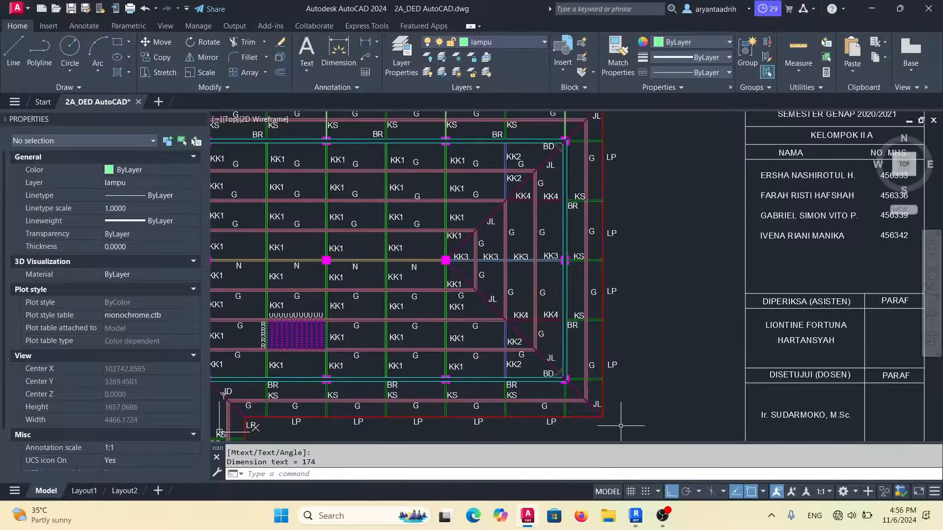
{"action": "left_click", "coordinate": [637, 514]}
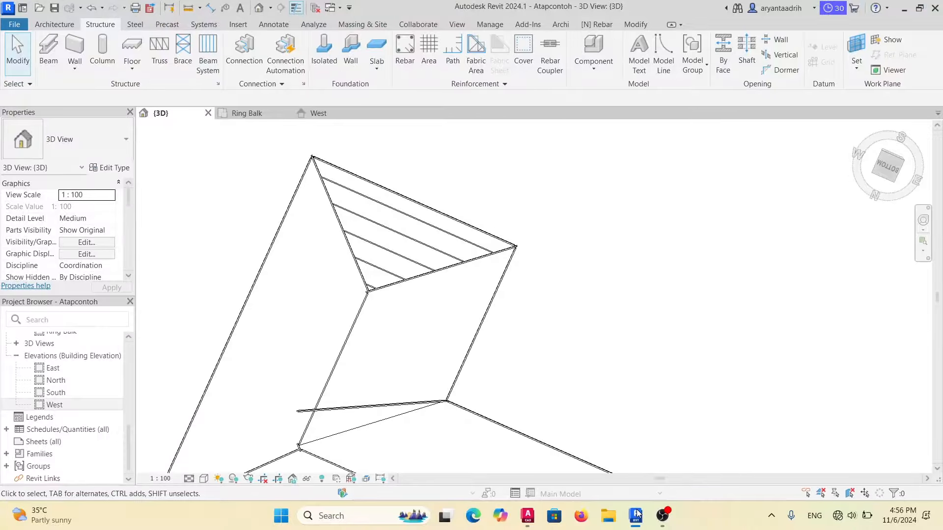
{"action": "middle_click_drag", "start_coordinate": [390, 286], "coordinate": [493, 234], "text": "shift"}
{"action": "left_click", "coordinate": [631, 514]}
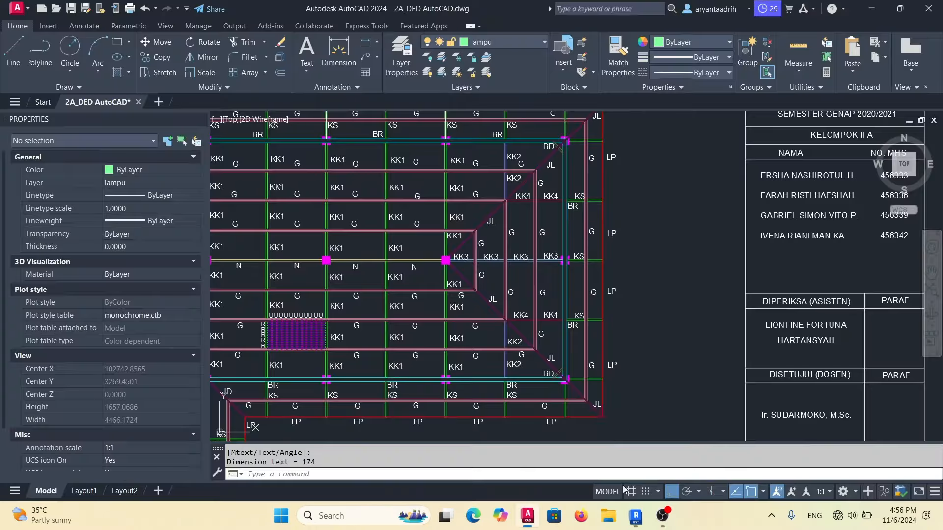
{"action": "scroll", "coordinate": [498, 195], "scroll_direction": "up", "scroll_amount": 2}
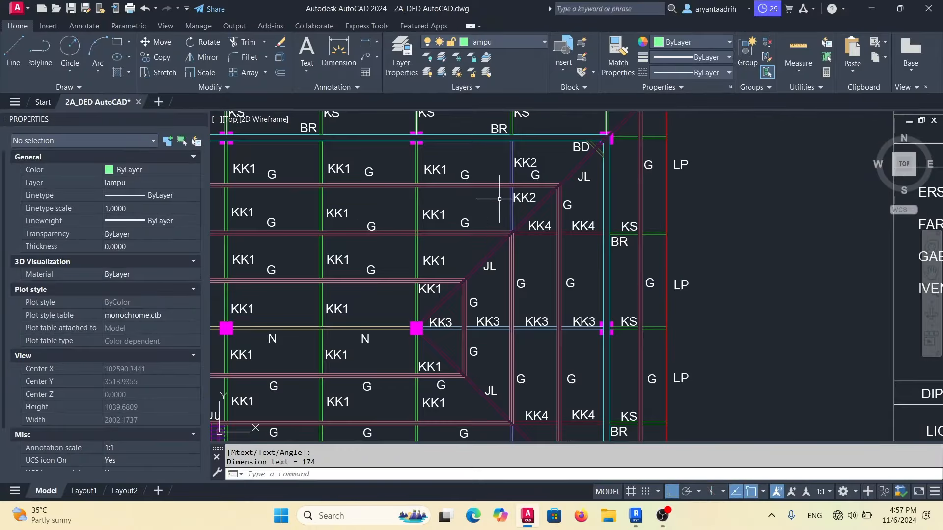
{"action": "scroll", "coordinate": [499, 199], "scroll_direction": "down", "scroll_amount": 2}
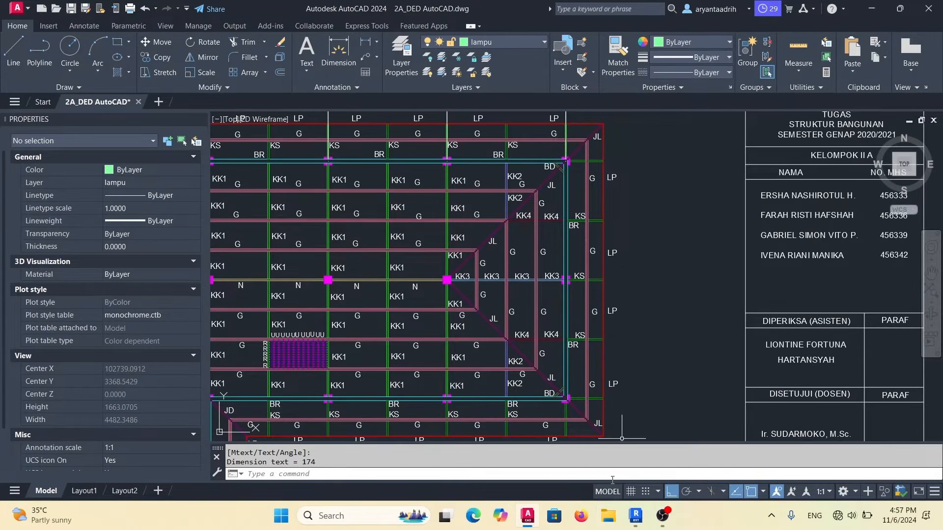
{"action": "left_click", "coordinate": [636, 515]}
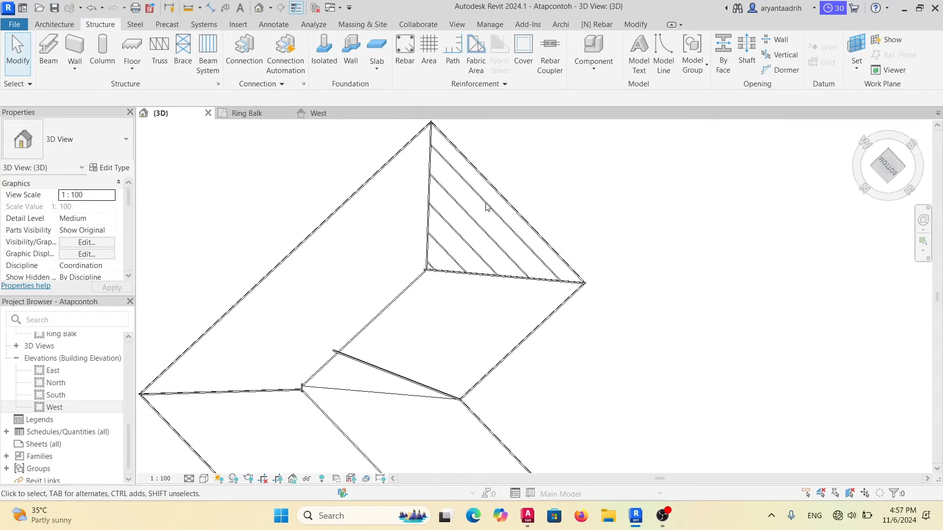
{"action": "left_click", "coordinate": [506, 200]}
{"action": "left_click", "coordinate": [530, 187]}
{"action": "double_click", "coordinate": [497, 217]}
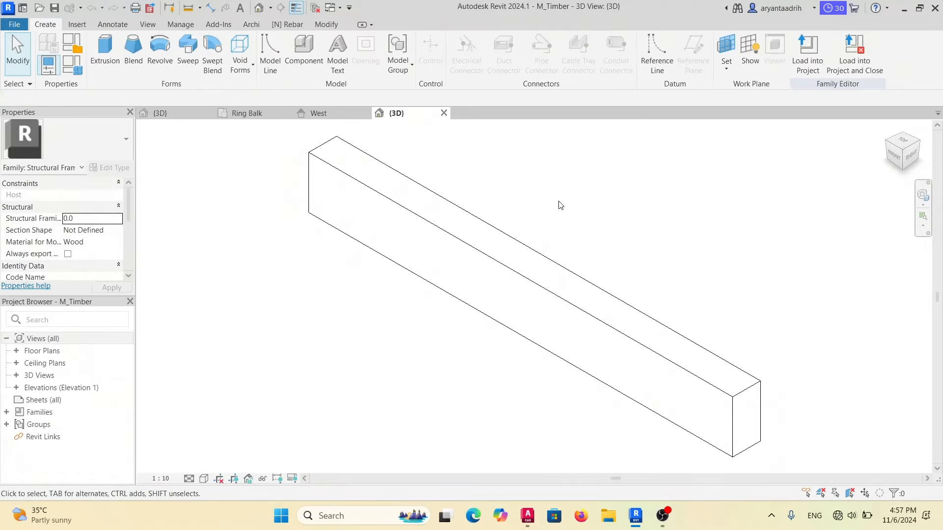
{"action": "left_click", "coordinate": [331, 113]}
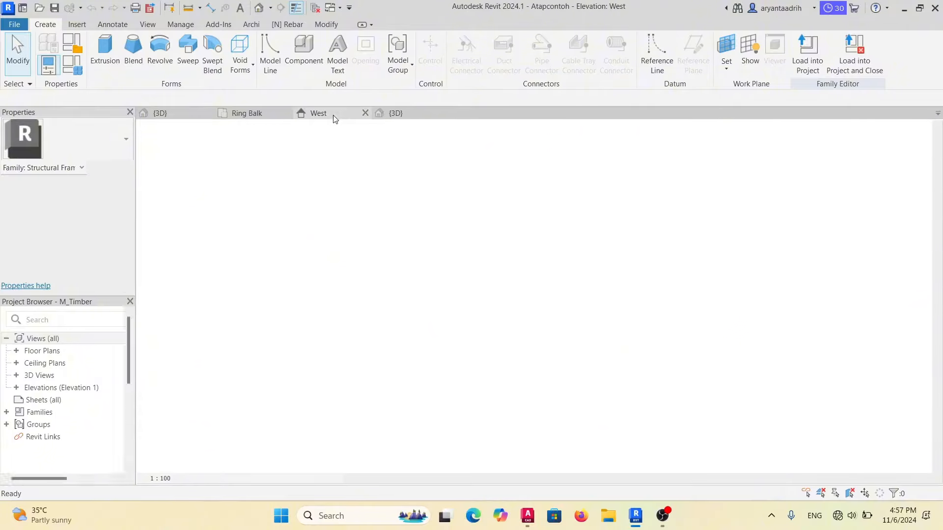
{"action": "left_click", "coordinate": [277, 113]}
{"action": "left_click", "coordinate": [199, 115]}
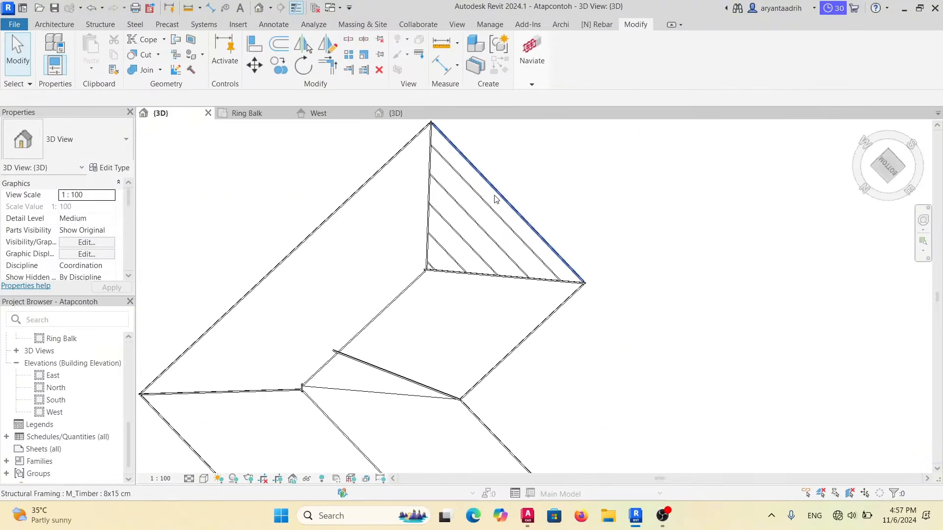
Edit the boundary of the triangular face's beam system, set its fixed spacing to 2000, and finish the sketch.
{"action": "double_click", "coordinate": [490, 205]}
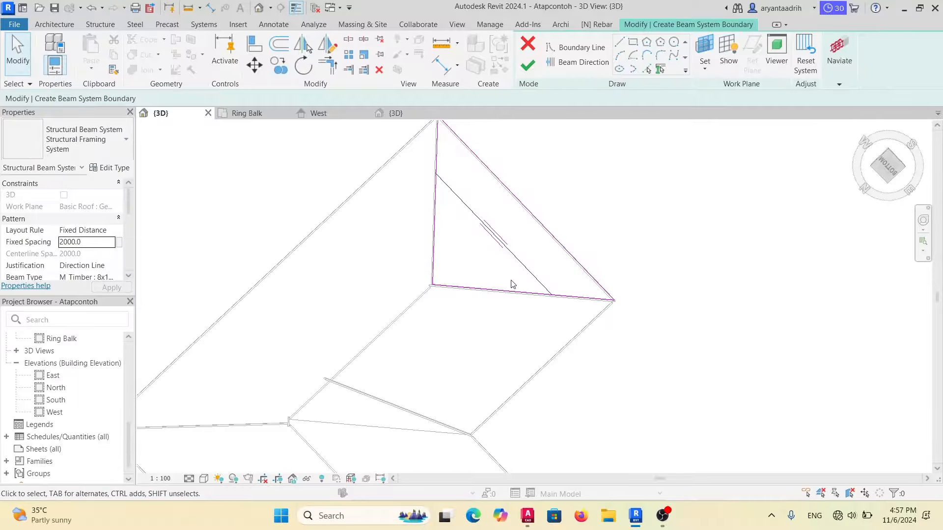
{"action": "left_click", "coordinate": [538, 72]}
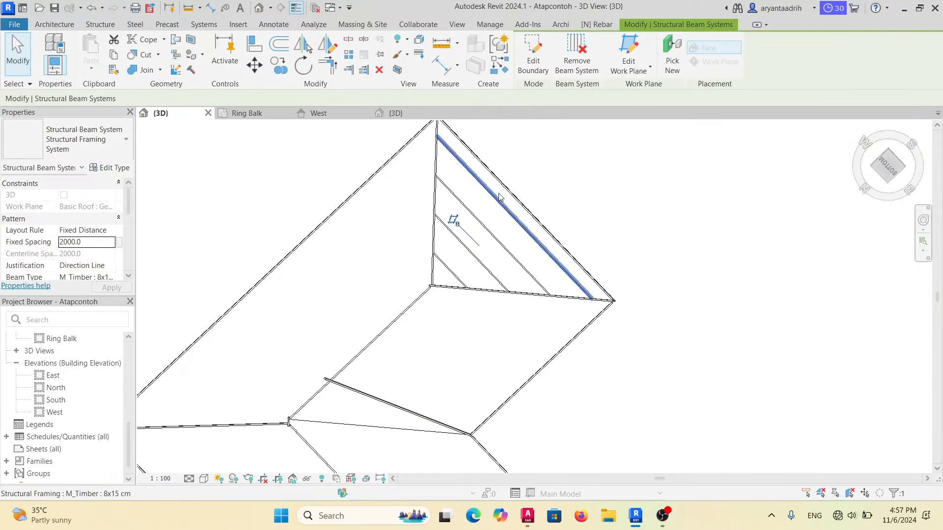
{"action": "left_click", "coordinate": [476, 197]}
{"action": "key", "text": "Escape"}
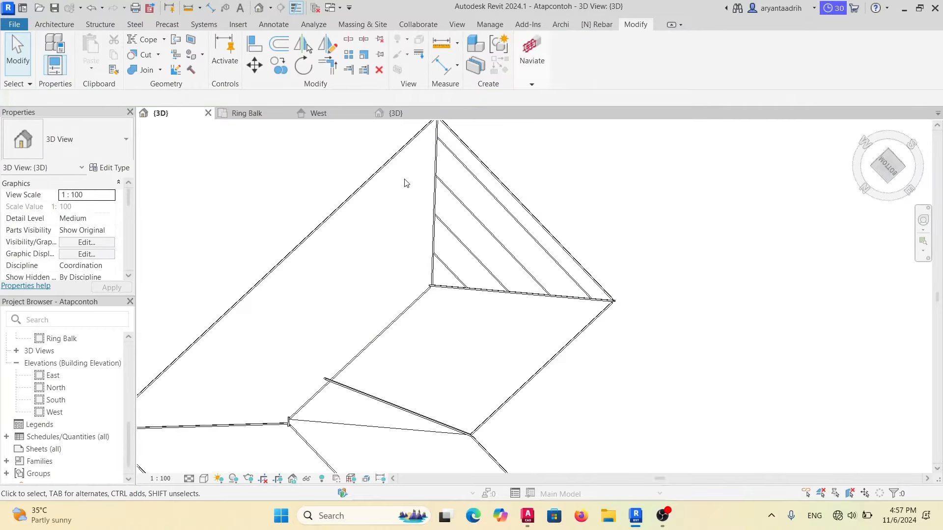
Reopen the beam system sketch, change its fixed spacing to 2300, and finish editing.
{"action": "double_click", "coordinate": [443, 183]}
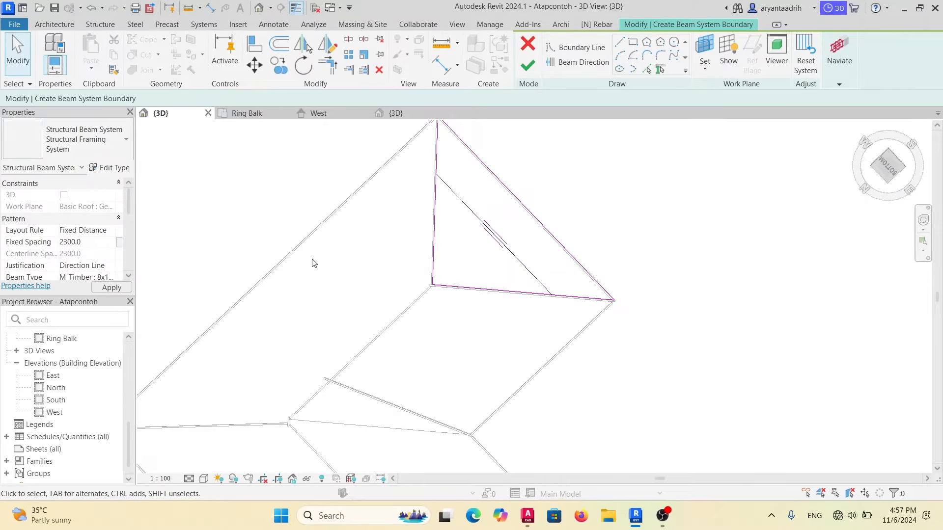
{"action": "left_click", "coordinate": [528, 66]}
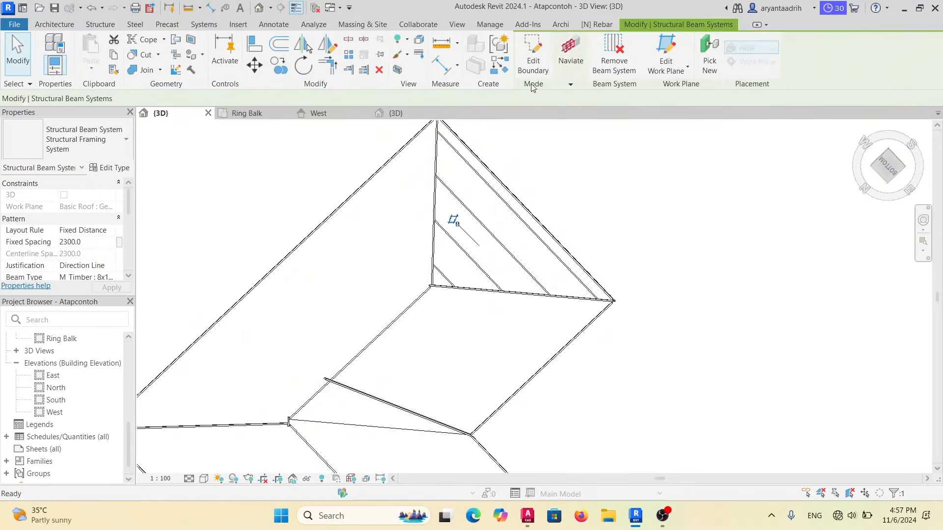
{"action": "left_click", "coordinate": [482, 229]}
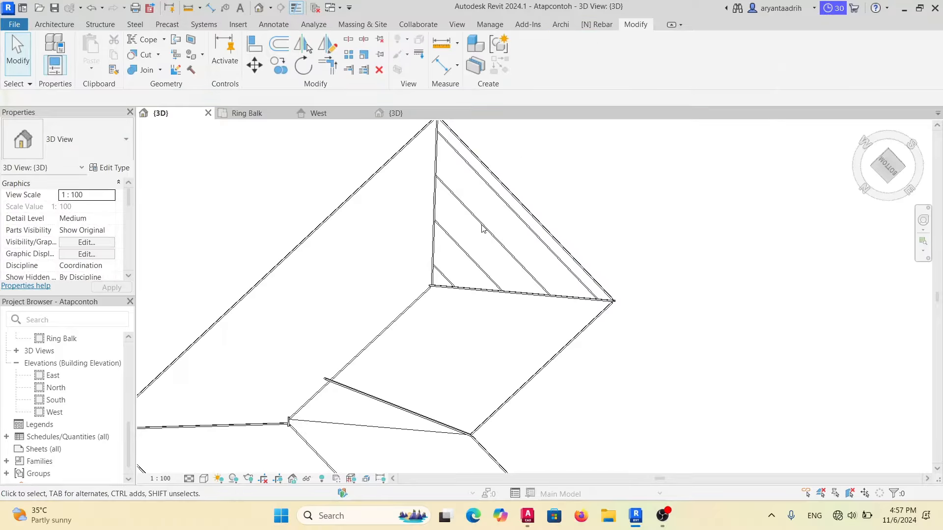
Set the fixed spacing of the triangular face's beam system to 2500 and finish the boundary edit.
{"action": "double_click", "coordinate": [482, 228]}
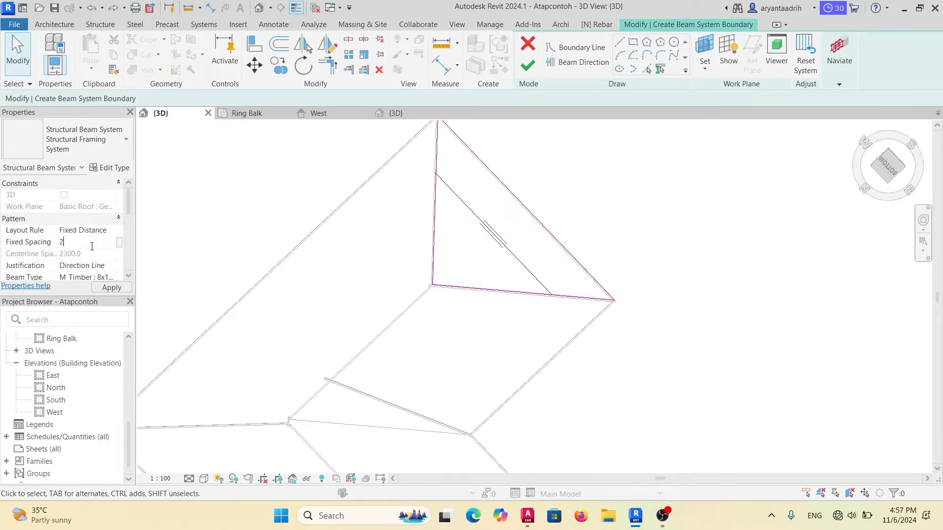
{"action": "left_click", "coordinate": [527, 66]}
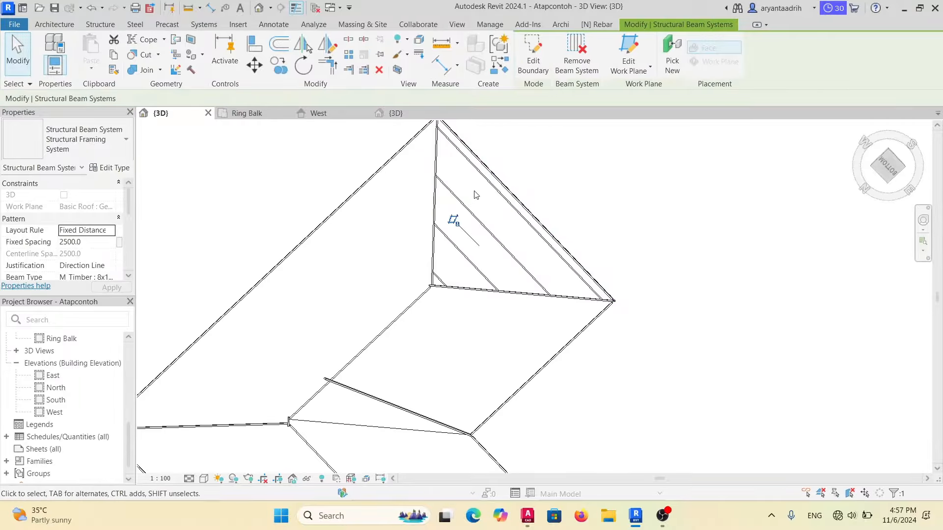
{"action": "left_click", "coordinate": [477, 226]}
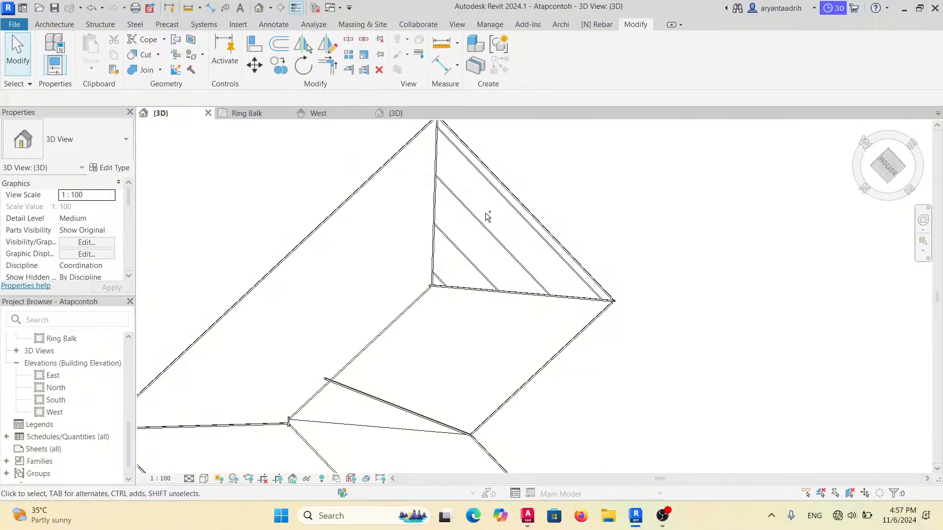
Set the triangular face's beam system to 2600 fixed spacing and move its beam direction line closer to the ridge end, parallel to the eave.
{"action": "double_click", "coordinate": [487, 216]}
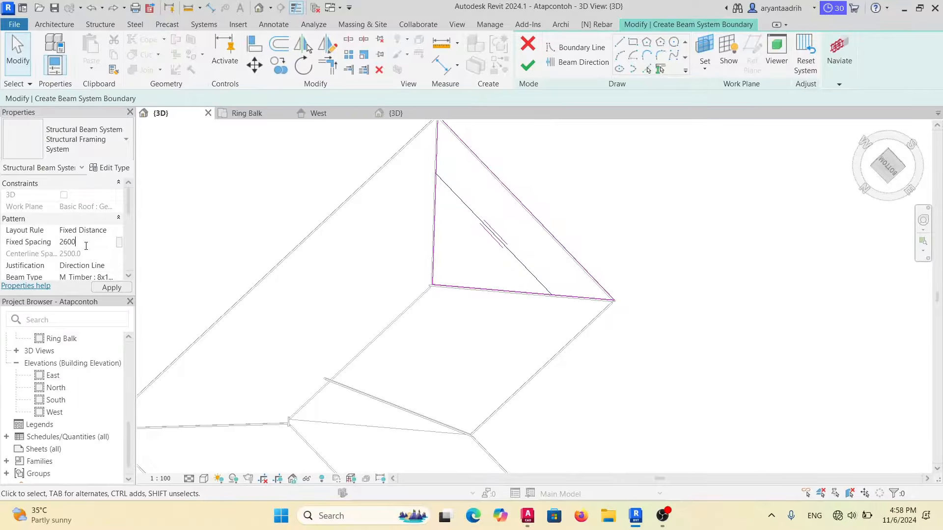
{"action": "left_click", "coordinate": [527, 66]}
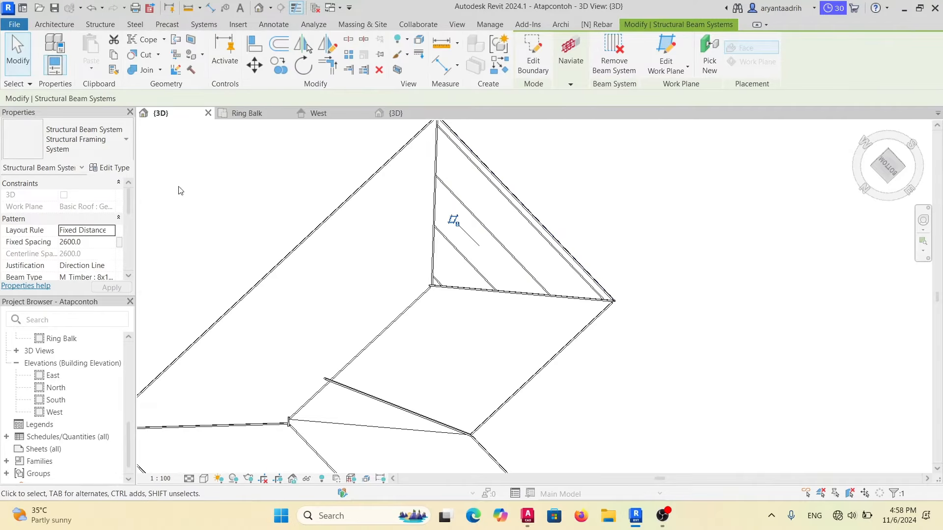
{"action": "double_click", "coordinate": [478, 214]}
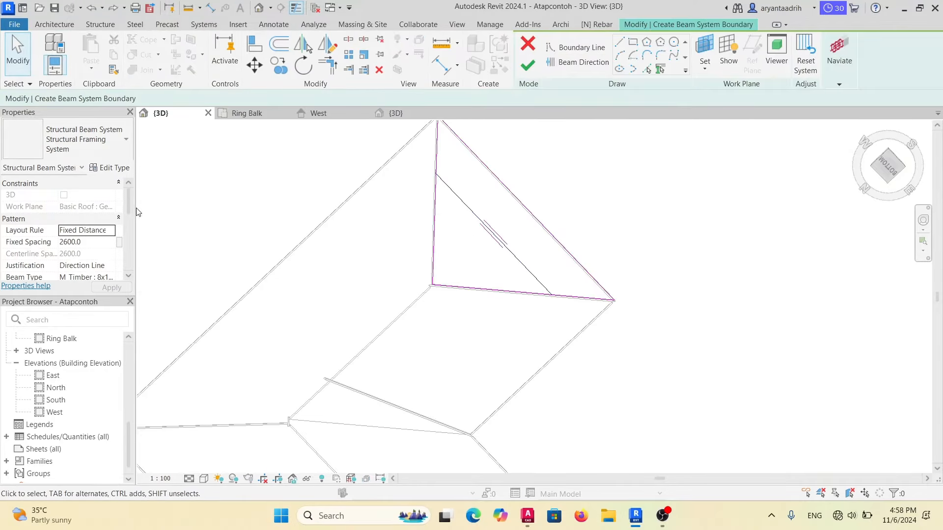
{"action": "left_click", "coordinate": [437, 173]}
{"action": "left_click_drag", "start_coordinate": [437, 174], "coordinate": [435, 217]}
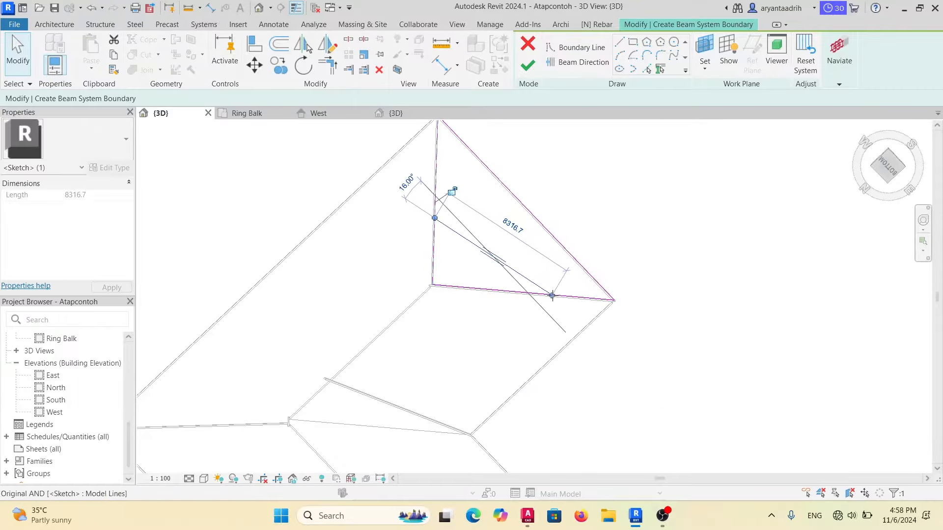
{"action": "mouse_move", "coordinate": [552, 295]}
{"action": "left_mouse_down"}
{"action": "mouse_move", "coordinate": [516, 303]}
{"action": "mouse_move", "coordinate": [504, 291]}
{"action": "left_mouse_up"}
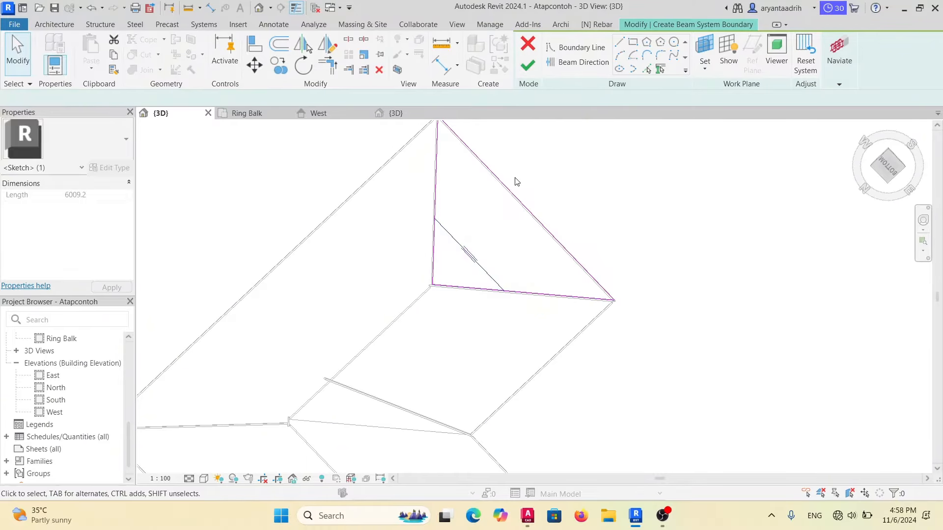
{"action": "left_click", "coordinate": [452, 236]}
{"action": "left_click", "coordinate": [521, 70]}
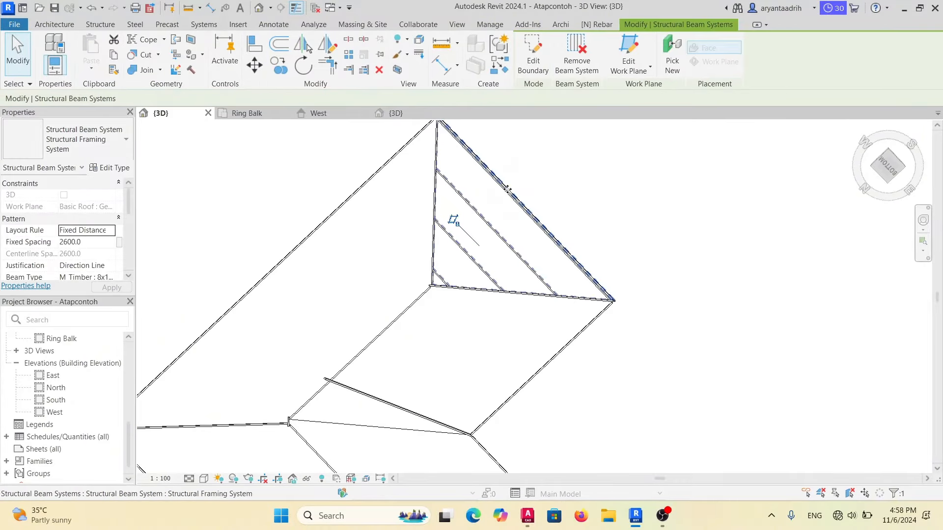
Set the fixed spacing of the triangular face's beam system to 2700 and finish the boundary edit.
{"action": "double_click", "coordinate": [507, 189]}
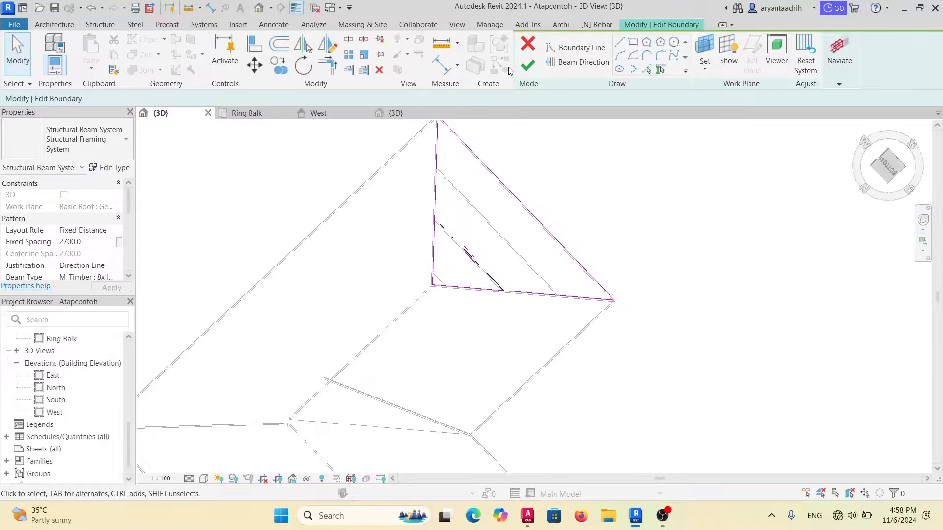
{"action": "left_click", "coordinate": [525, 67]}
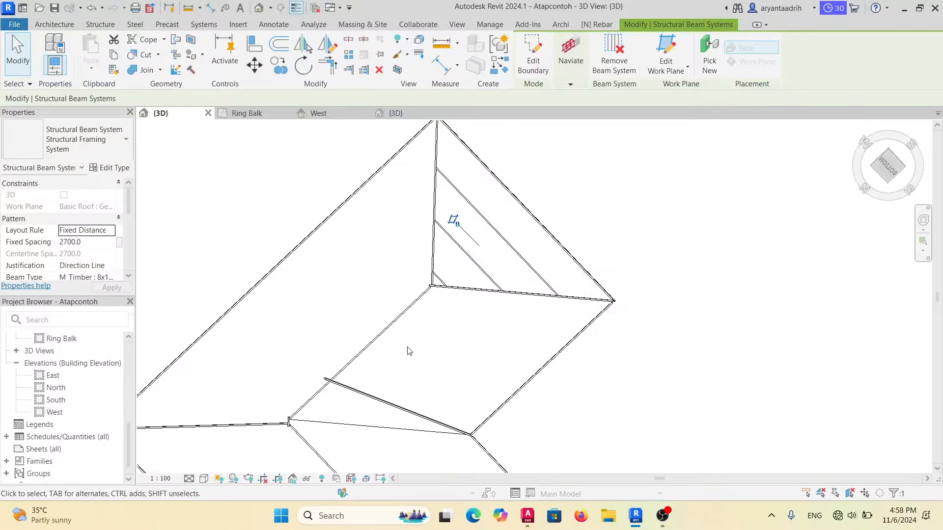
{"action": "left_click", "coordinate": [538, 288]}
Move the loose end of the misaligned 8x15 cm timber valley beam onto the ridge corner of the roof.
{"action": "middle_click_drag", "start_coordinate": [513, 316], "coordinate": [521, 248]}
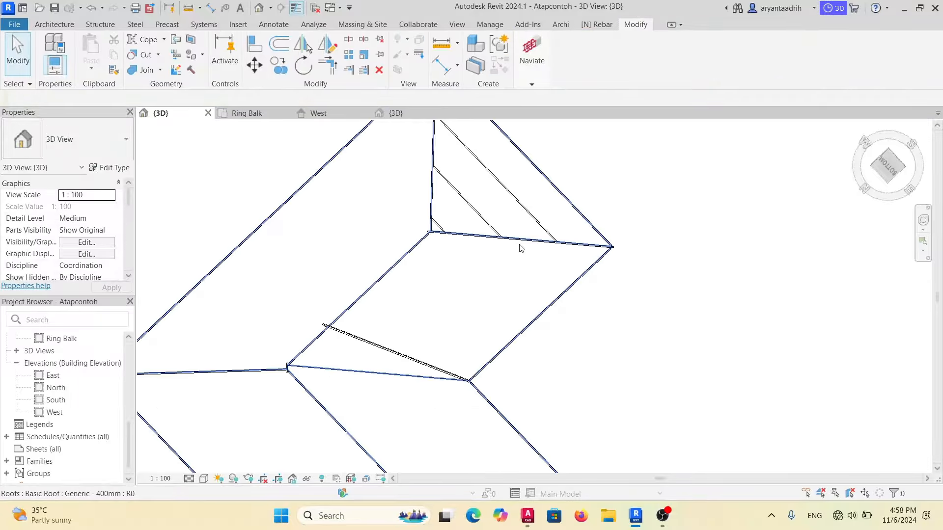
{"action": "left_click", "coordinate": [388, 350]}
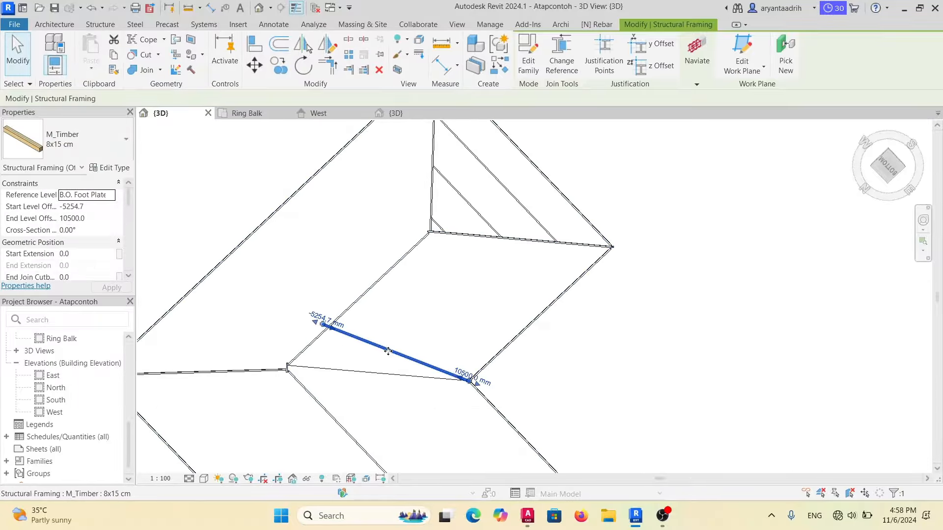
{"action": "middle_click_drag", "start_coordinate": [451, 322], "coordinate": [456, 282], "text": "shift"}
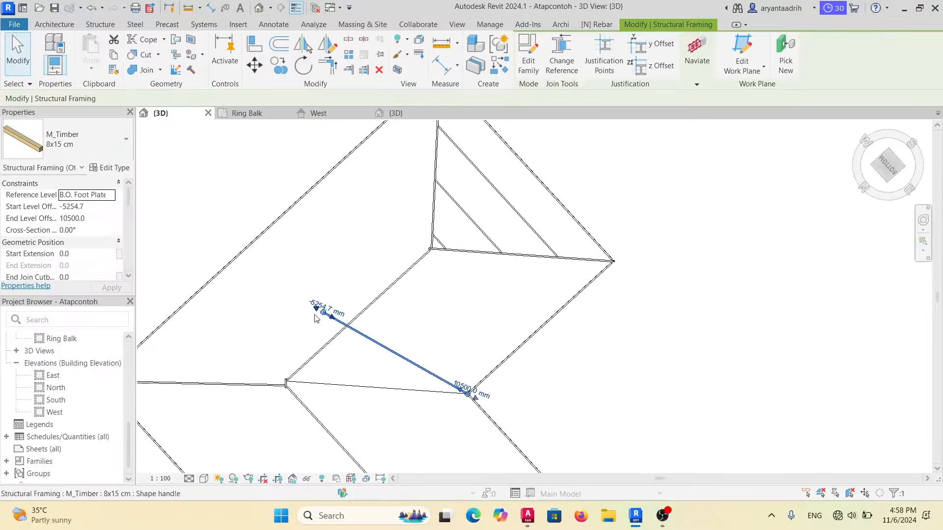
{"action": "left_click_drag", "start_coordinate": [323, 313], "coordinate": [286, 381]}
{"action": "left_click", "coordinate": [379, 345]}
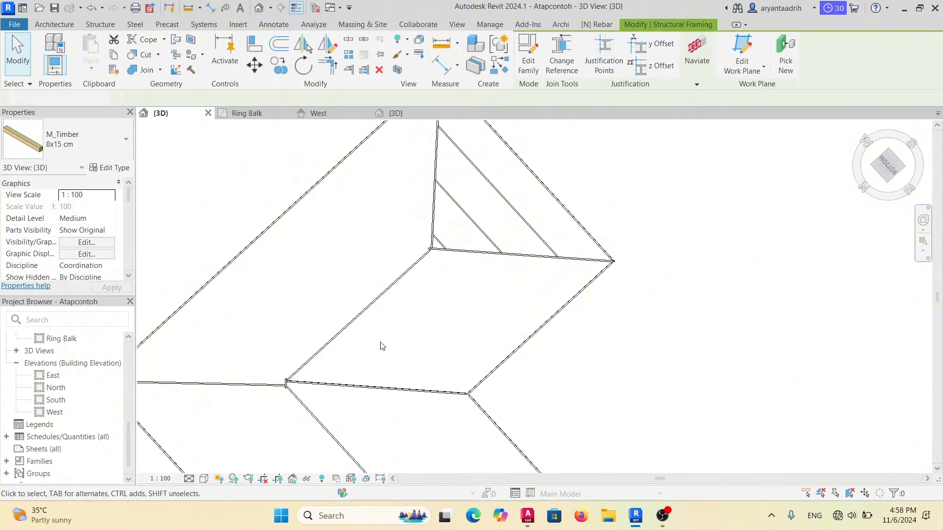
Start a new beam system and set the adjoining sloped roof face as its work plane.
{"action": "scroll", "coordinate": [611, 267], "scroll_direction": "down", "scroll_amount": 1}
{"action": "scroll", "coordinate": [536, 238], "scroll_direction": "down", "scroll_amount": 1}
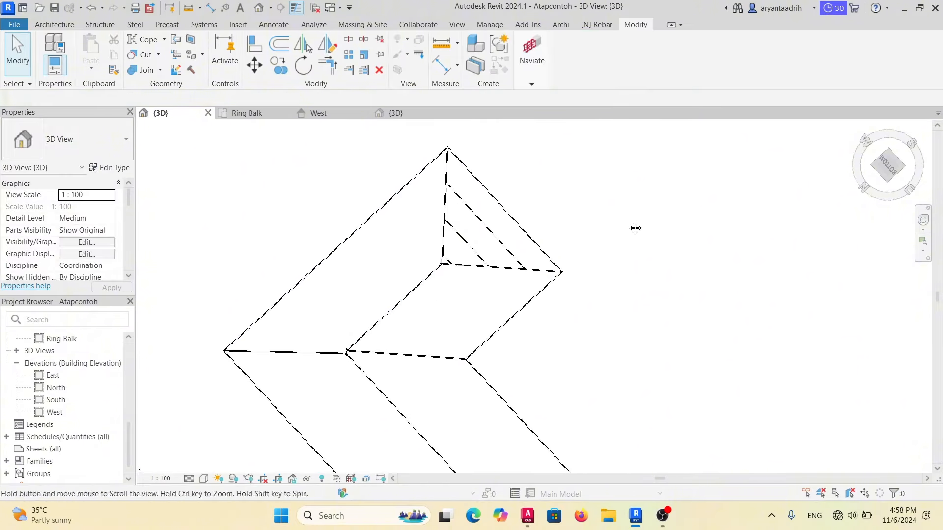
{"action": "left_click", "coordinate": [99, 28]}
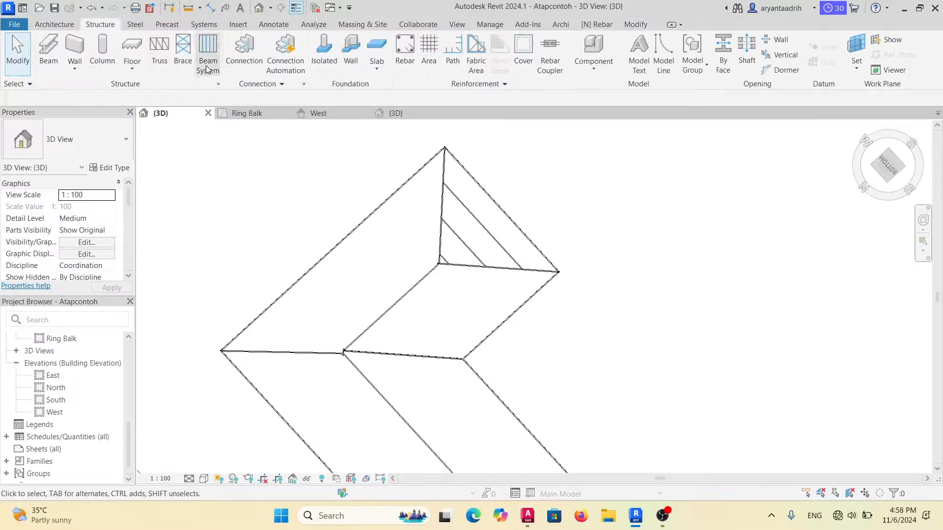
{"action": "left_click", "coordinate": [205, 64]}
{"action": "left_click", "coordinate": [704, 48]}
{"action": "left_click", "coordinate": [436, 369]}
{"action": "left_click", "coordinate": [461, 320]}
Complete the remaining roof faces' beam systems with 2650 fixed spacing, using the framing as boundaries and beam directions parallel to the eaves.
{"action": "left_click", "coordinate": [660, 69]}
{"action": "left_click", "coordinate": [397, 301]}
{"action": "left_click", "coordinate": [474, 267]}
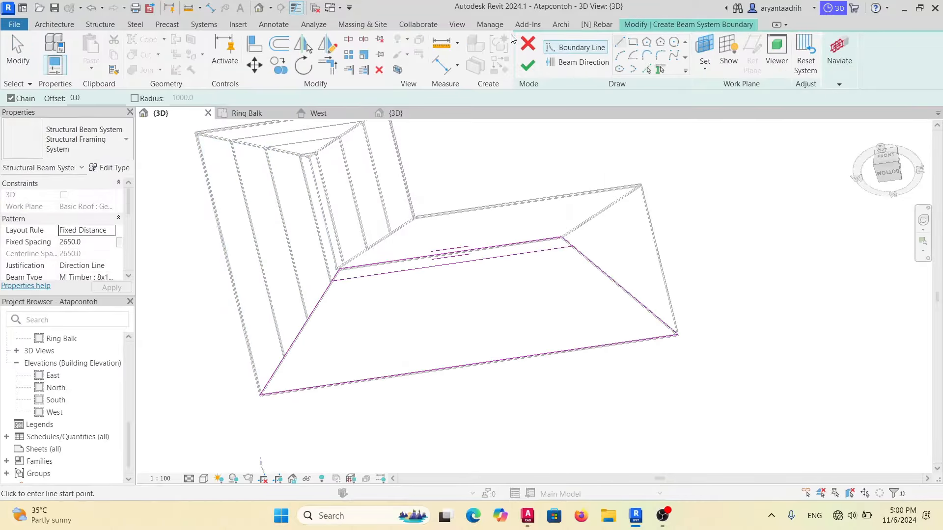
{"action": "left_click", "coordinate": [579, 62]}
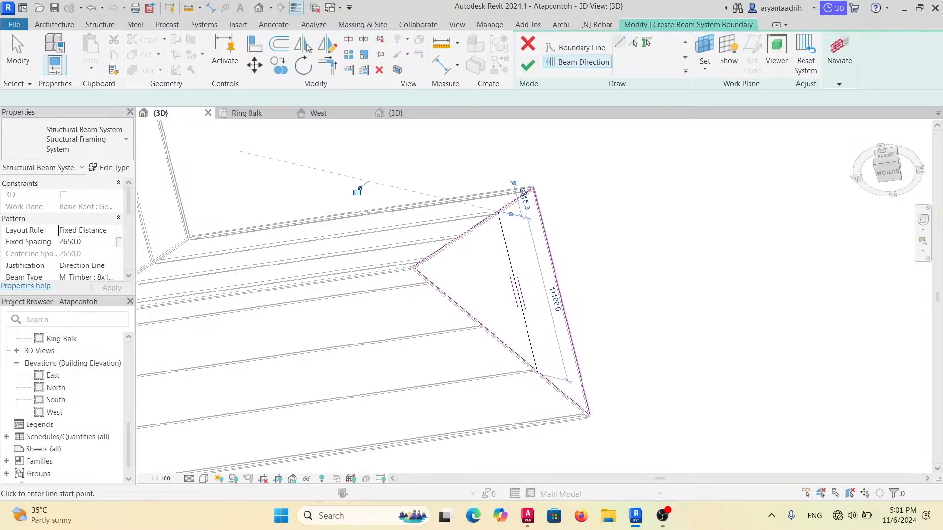
{"action": "left_click", "coordinate": [528, 65]}
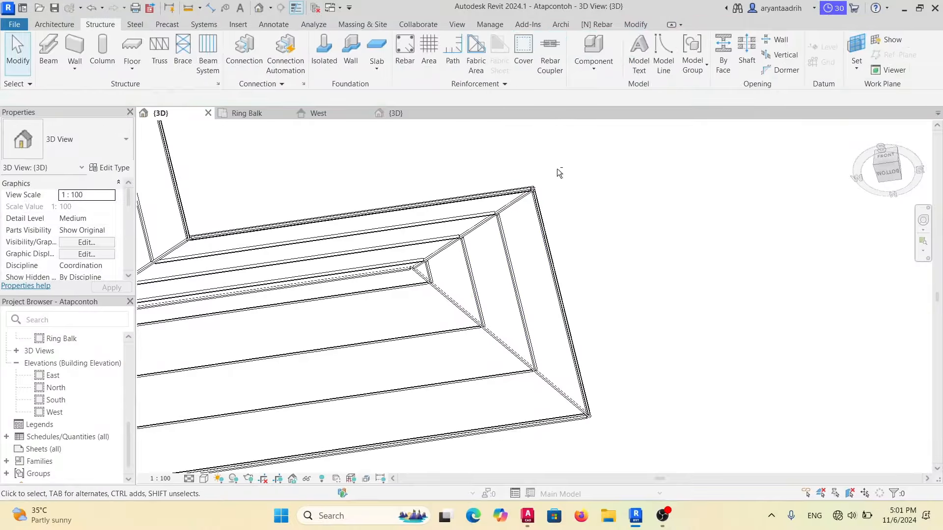
Open the West elevation and locate the eave end of the roof beside grid 1.
{"action": "middle_click_drag", "start_coordinate": [557, 169], "coordinate": [462, 422], "text": "shift"}
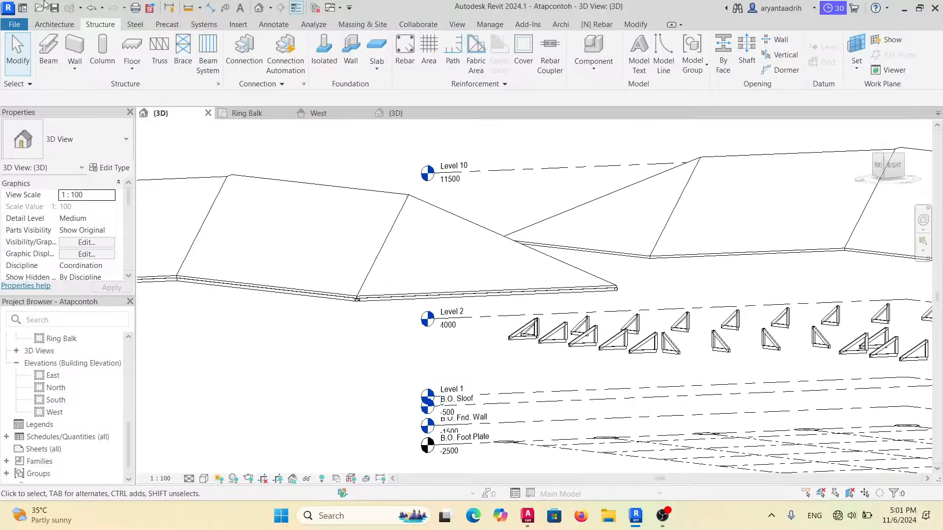
{"action": "left_click", "coordinate": [364, 110]}
{"action": "scroll", "coordinate": [461, 248], "scroll_direction": "down", "scroll_amount": 5}
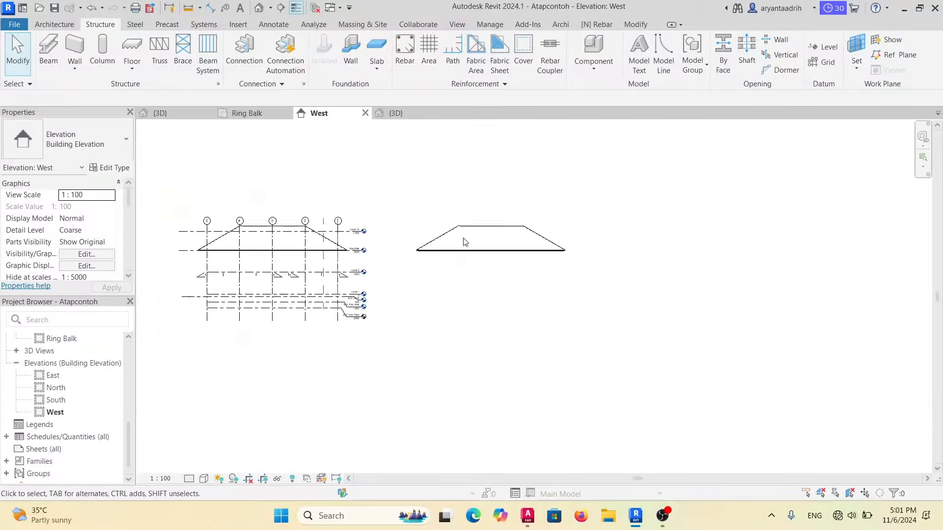
{"action": "scroll", "coordinate": [464, 242], "scroll_direction": "up", "scroll_amount": 3}
{"action": "left_click", "coordinate": [299, 250]}
{"action": "middle_click_drag", "start_coordinate": [299, 250], "coordinate": [333, 257]}
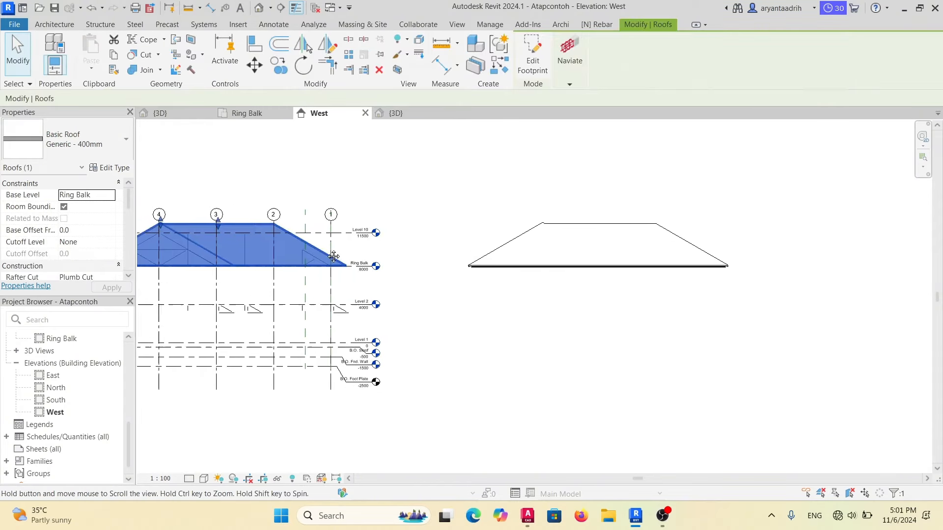
{"action": "scroll", "coordinate": [338, 258], "scroll_direction": "up", "scroll_amount": 5}
{"action": "key", "text": "Escape"}
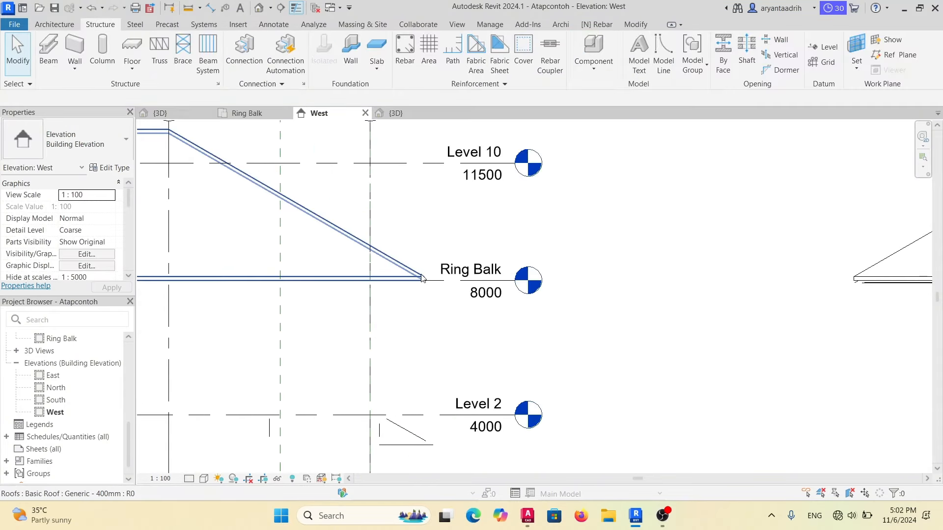
Draw a vertical reference plane upward from the eave corner of the roof beside grid 1.
{"action": "key", "text": "r"}
{"action": "key", "text": "p"}
{"action": "left_click", "coordinate": [423, 277]}
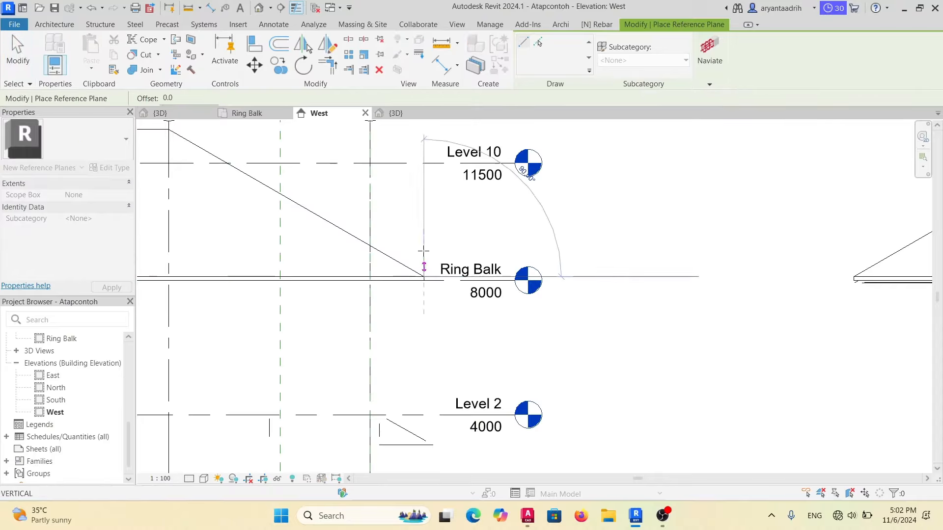
{"action": "left_click", "coordinate": [417, 211]}
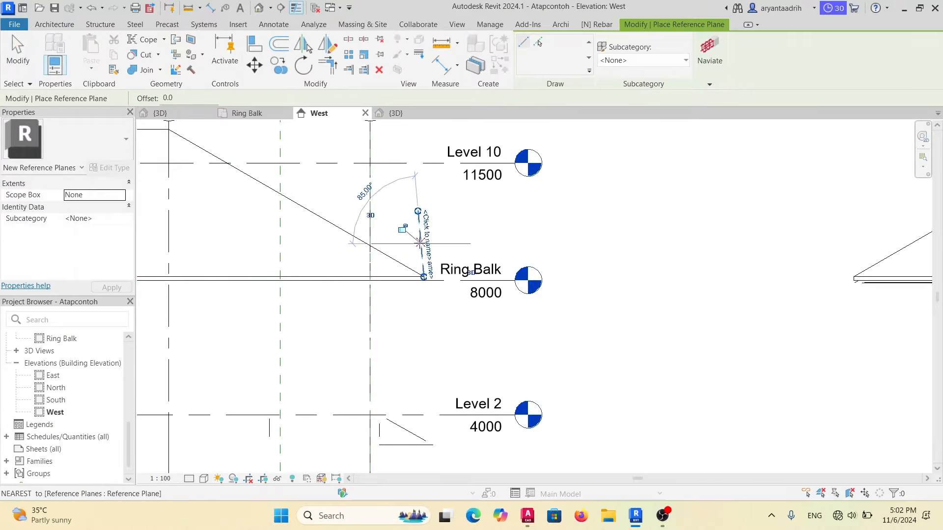
{"action": "key", "text": "ctrl+z"}
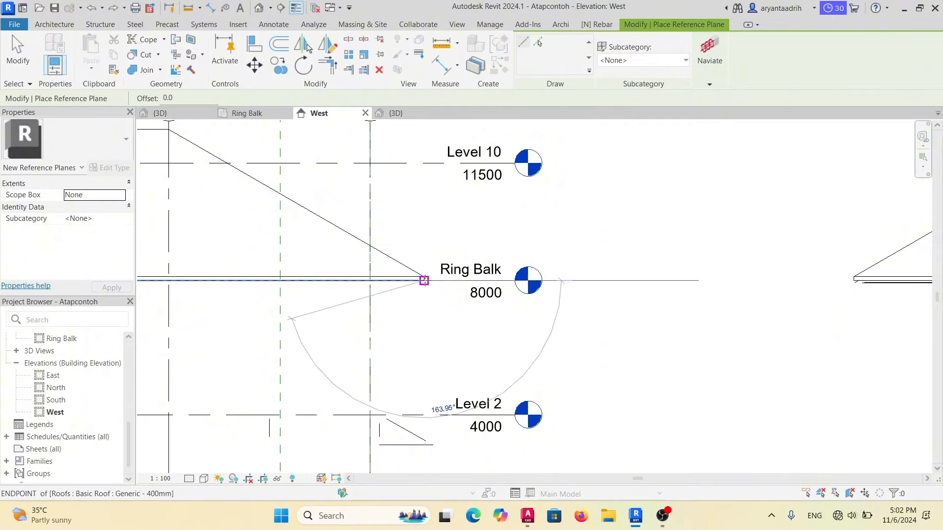
{"action": "left_click", "coordinate": [424, 200]}
{"action": "scroll", "coordinate": [424, 200], "scroll_direction": "down", "scroll_amount": 3}
{"action": "key", "text": "Escape"}
{"action": "key", "text": "Escape"}
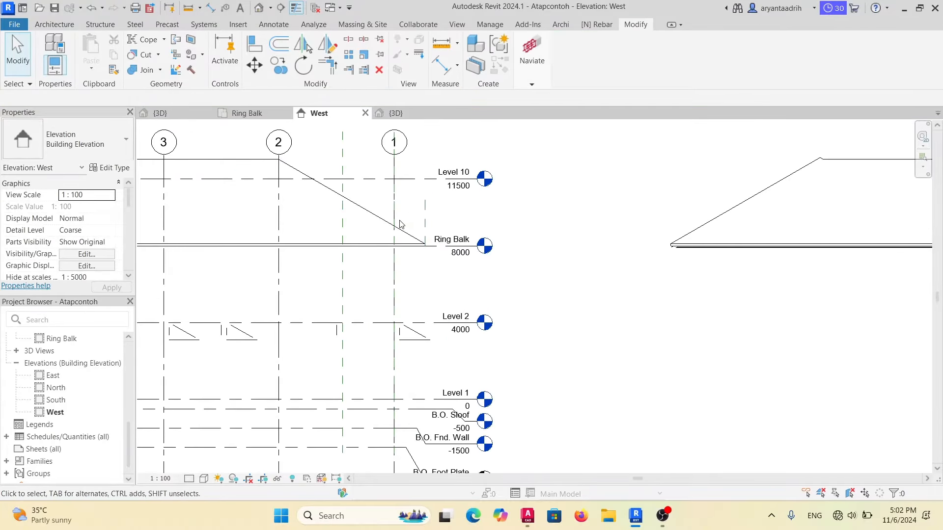
Delete the generic roof over grids 1 to 5 in the West elevation.
{"action": "left_click", "coordinate": [400, 225]}
{"action": "key", "text": "Delete"}
{"action": "scroll", "coordinate": [388, 226], "scroll_direction": "down", "scroll_amount": 2}
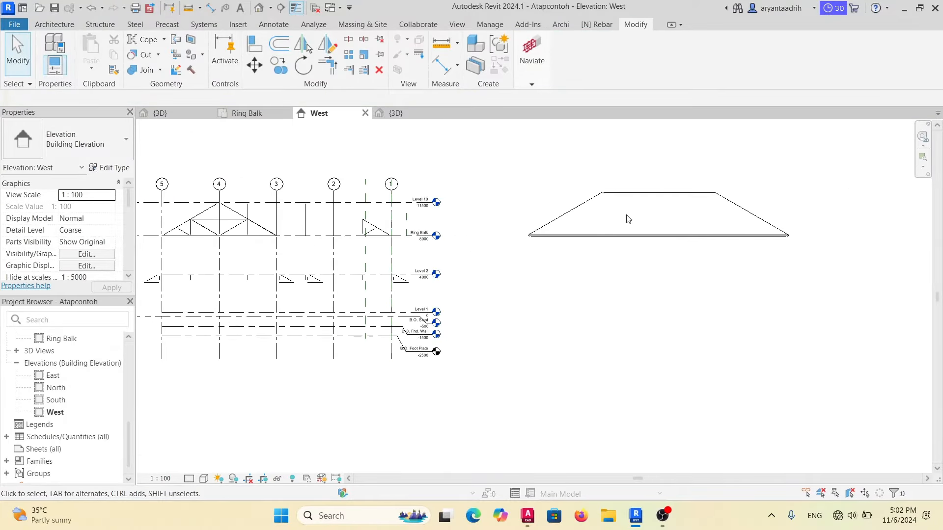
Copy the separate roof with all its timber framing from its eave corner to the reference plane beside grid 1.
{"action": "left_click_drag", "start_coordinate": [836, 250], "coordinate": [518, 140]}
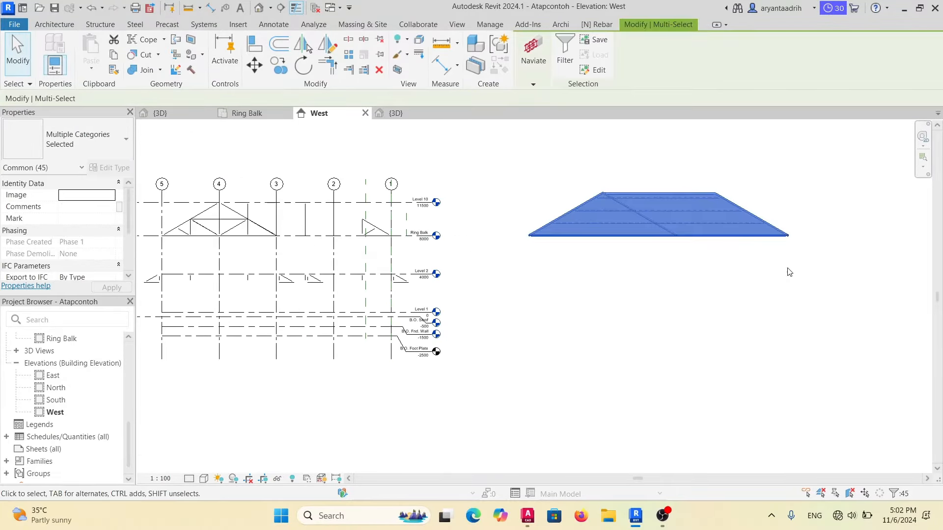
{"action": "scroll", "coordinate": [789, 272], "scroll_direction": "up", "scroll_amount": 6}
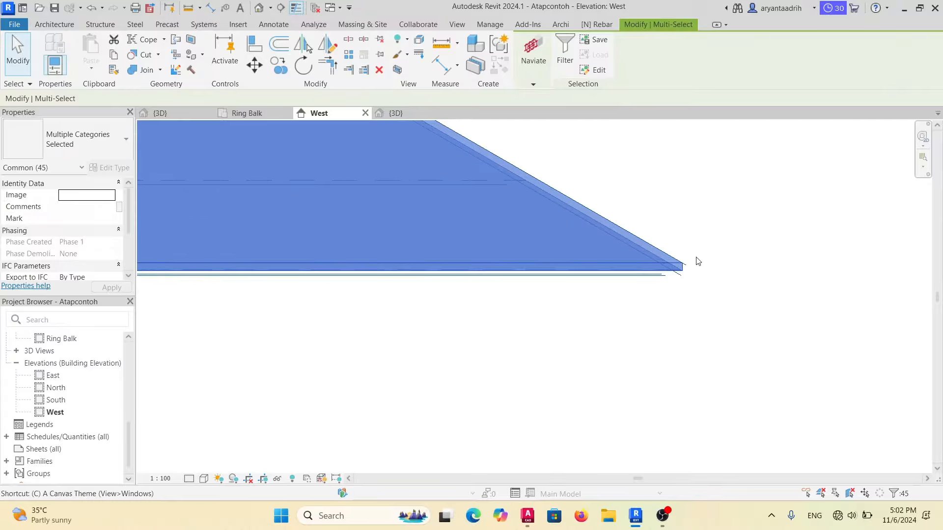
{"action": "key", "text": "c"}
{"action": "key", "text": "c"}
{"action": "left_click", "coordinate": [681, 265]}
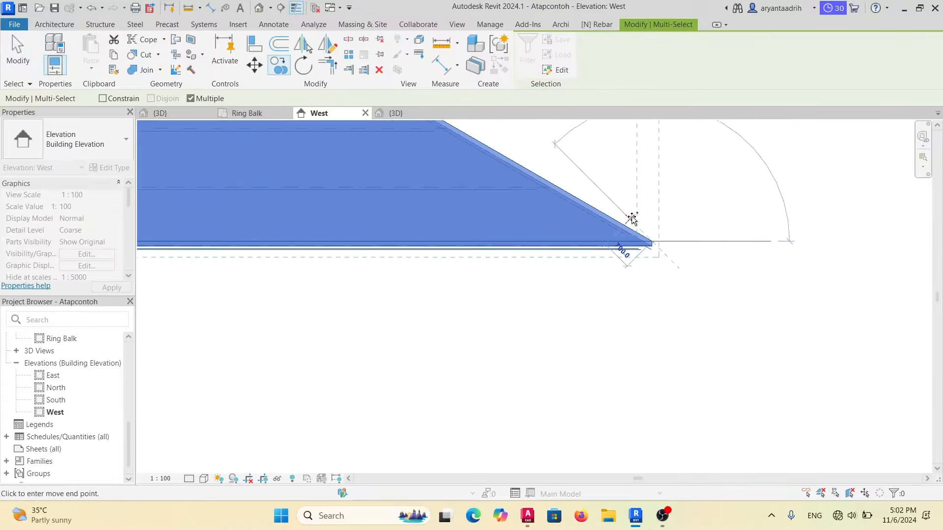
{"action": "scroll", "coordinate": [632, 219], "scroll_direction": "down", "scroll_amount": 3}
{"action": "scroll", "coordinate": [274, 189], "scroll_direction": "up", "scroll_amount": 5}
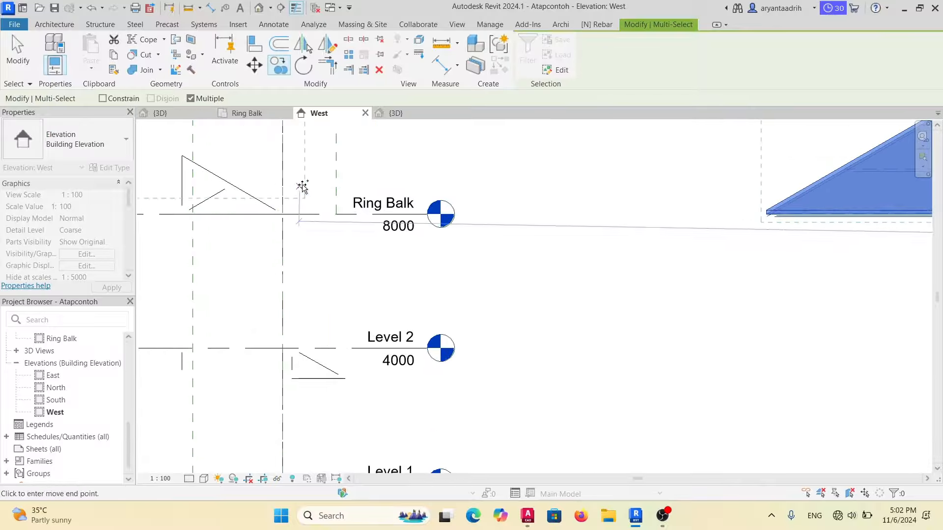
{"action": "scroll", "coordinate": [334, 203], "scroll_direction": "up", "scroll_amount": 2}
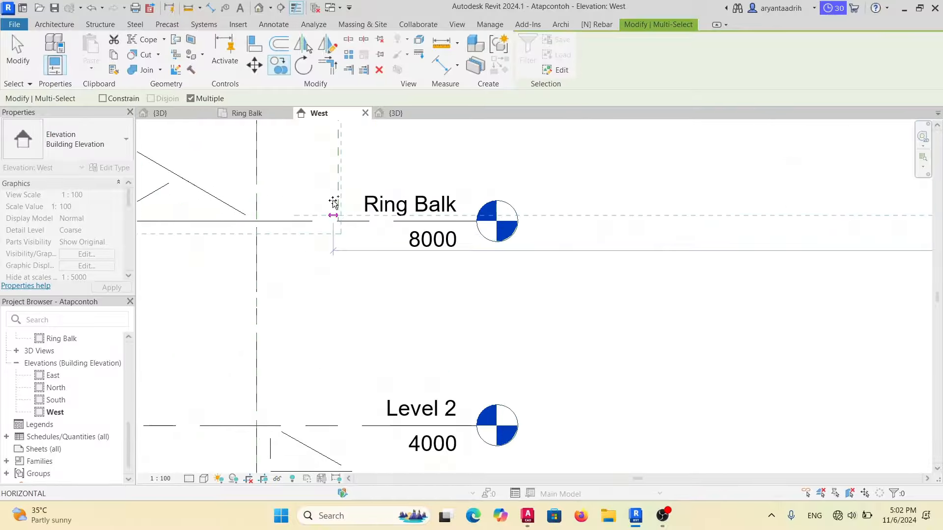
{"action": "left_click", "coordinate": [338, 215]}
{"action": "scroll", "coordinate": [334, 196], "scroll_direction": "down", "scroll_amount": 3}
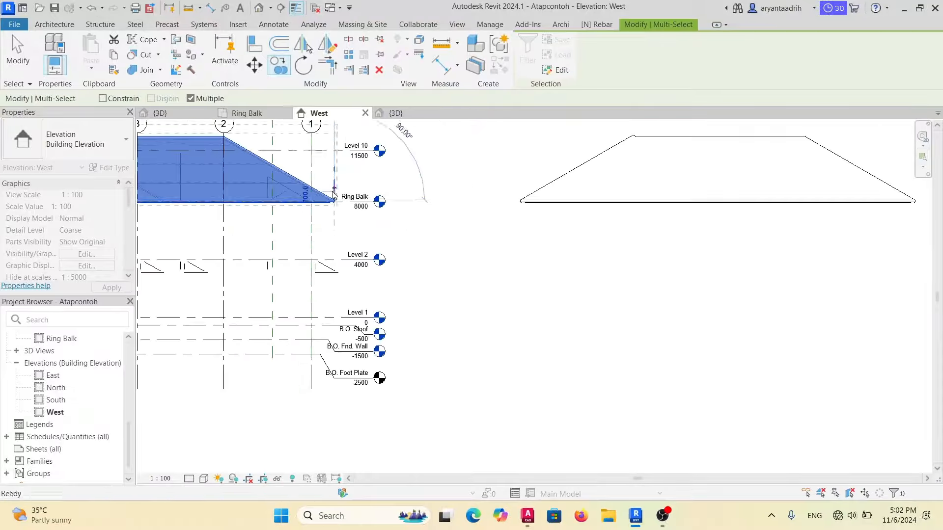
{"action": "key", "text": "Escape"}
{"action": "key", "text": "Escape"}
Delete the reference plane at the eave corner beside grid 1.
{"action": "left_click", "coordinate": [335, 185]}
{"action": "middle_click_drag", "start_coordinate": [339, 188], "coordinate": [351, 205]}
{"action": "key", "text": "Escape"}
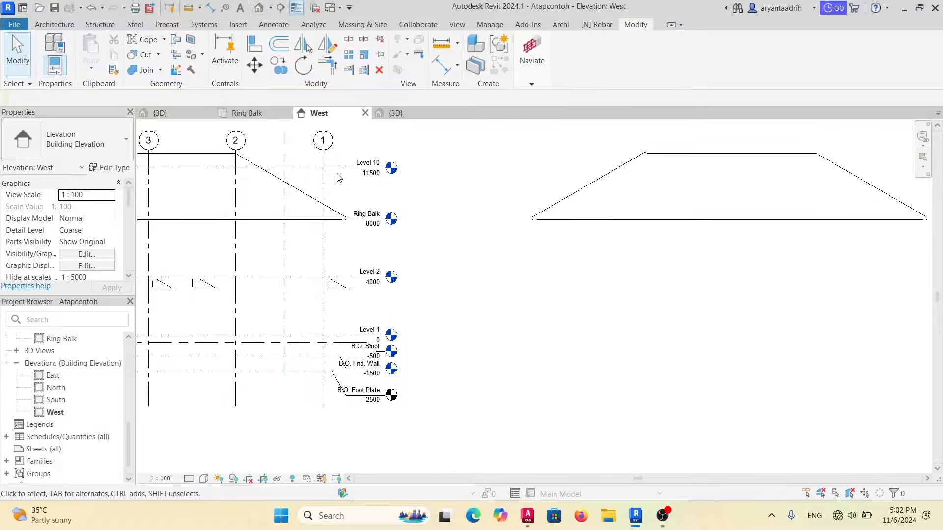
Return to the 3D view and examine the copied roof above the building.
{"action": "middle_click_drag", "start_coordinate": [334, 266], "coordinate": [672, 321]}
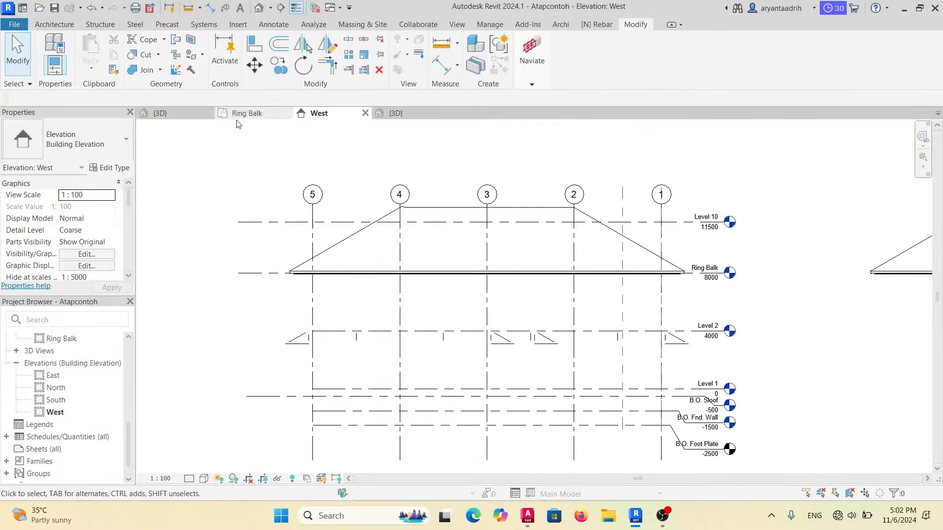
{"action": "left_click", "coordinate": [173, 117]}
{"action": "scroll", "coordinate": [464, 237], "scroll_direction": "down", "scroll_amount": 2}
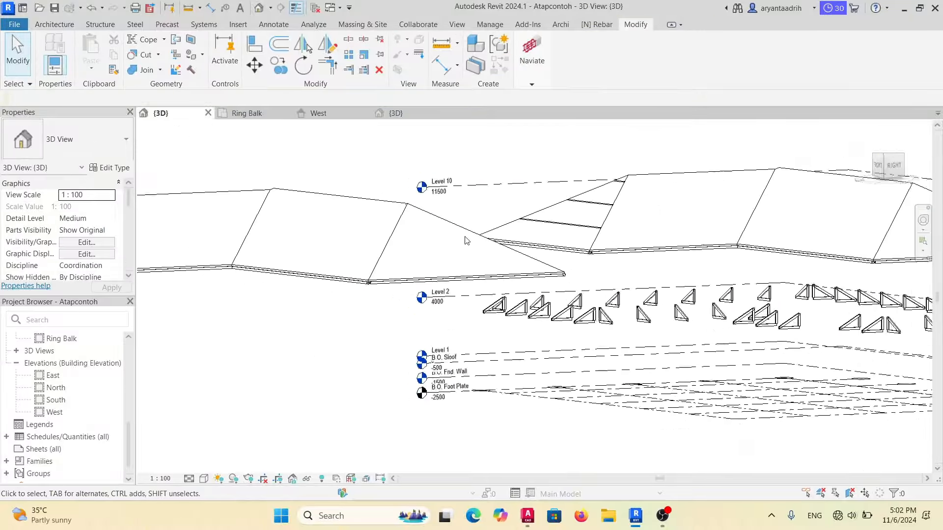
{"action": "middle_click_drag", "start_coordinate": [464, 237], "coordinate": [428, 311], "text": "shift"}
{"action": "left_click", "coordinate": [276, 302]}
{"action": "scroll", "coordinate": [318, 243], "scroll_direction": "up", "scroll_amount": 3}
{"action": "left_click", "coordinate": [274, 334], "text": "ctrl"}
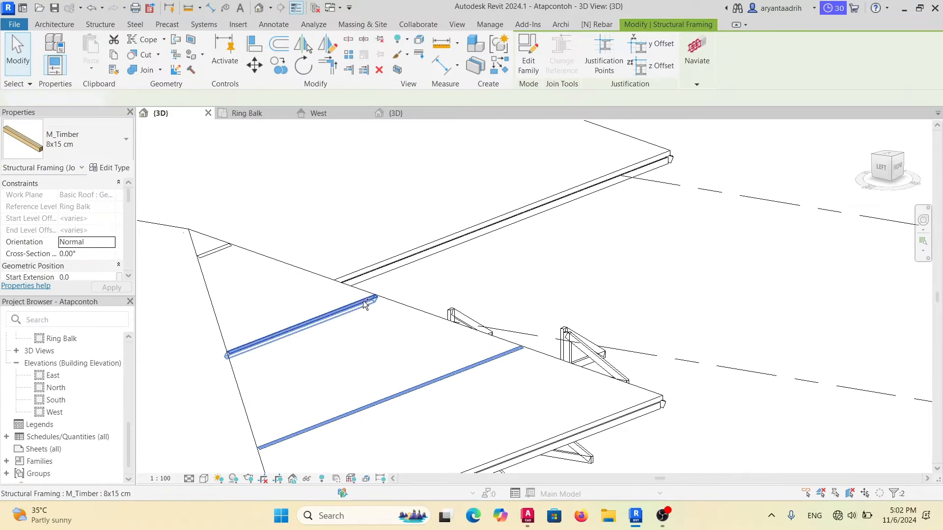
{"action": "left_click", "coordinate": [225, 254], "text": "ctrl"}
{"action": "scroll", "coordinate": [94, 244], "scroll_direction": "down", "scroll_amount": 1}
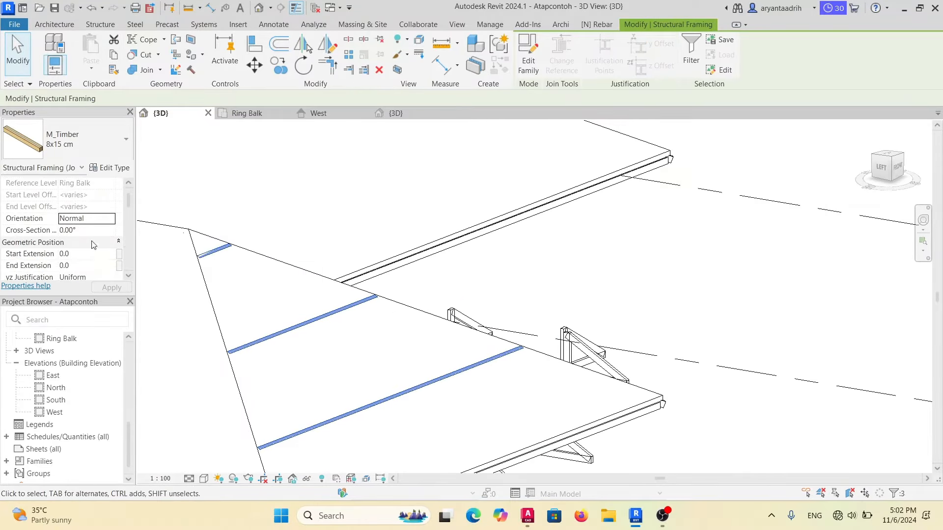
{"action": "scroll", "coordinate": [256, 269], "scroll_direction": "down", "scroll_amount": 4}
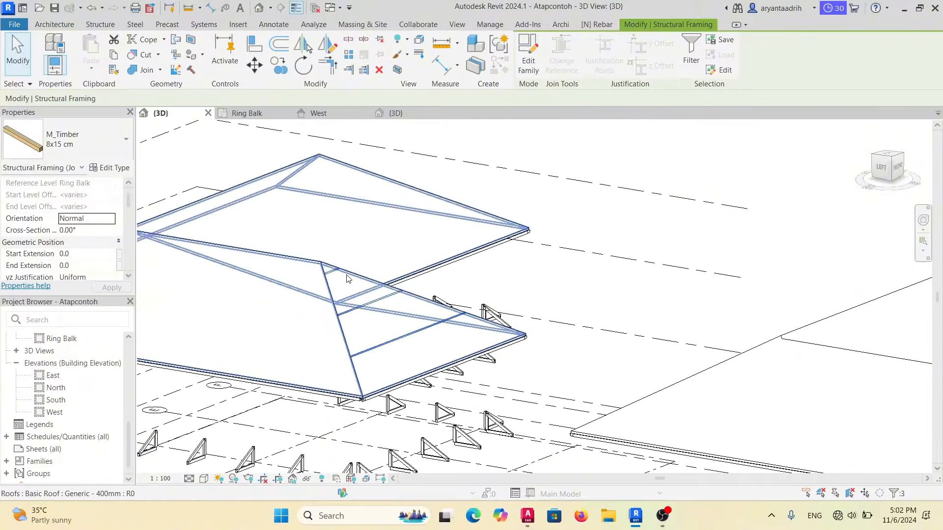
{"action": "left_click", "coordinate": [320, 264]}
{"action": "key", "text": "Escape"}
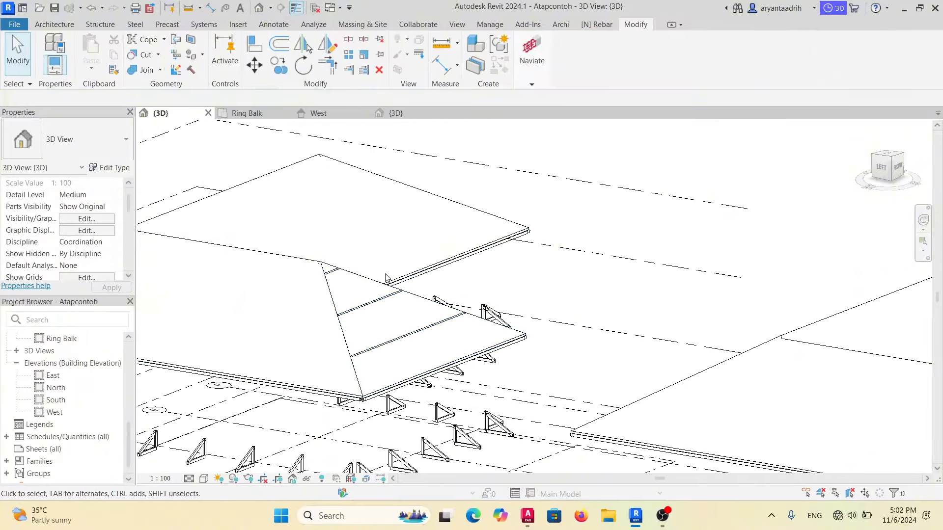
{"action": "left_click", "coordinate": [379, 298]}
{"action": "scroll", "coordinate": [59, 252], "scroll_direction": "down", "scroll_amount": 3}
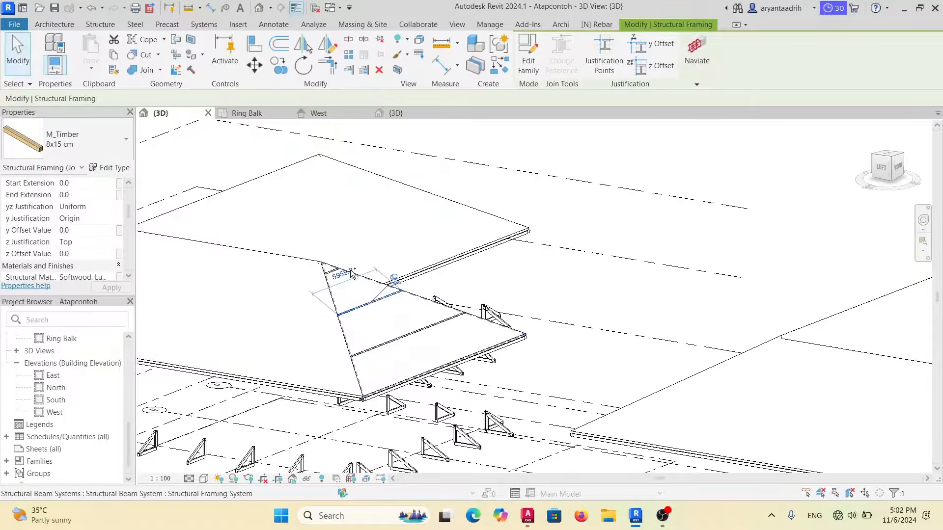
{"action": "left_click", "coordinate": [330, 269], "text": "ctrl"}
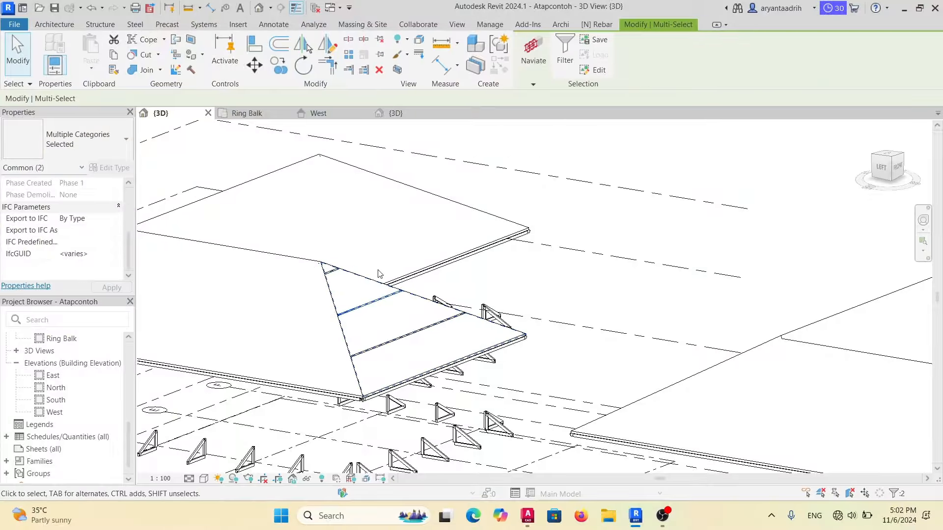
{"action": "key", "text": "Escape"}
Set the z offset of the three timber beams on the copied roof's triangular hip face to -100.
{"action": "left_click", "coordinate": [387, 297]}
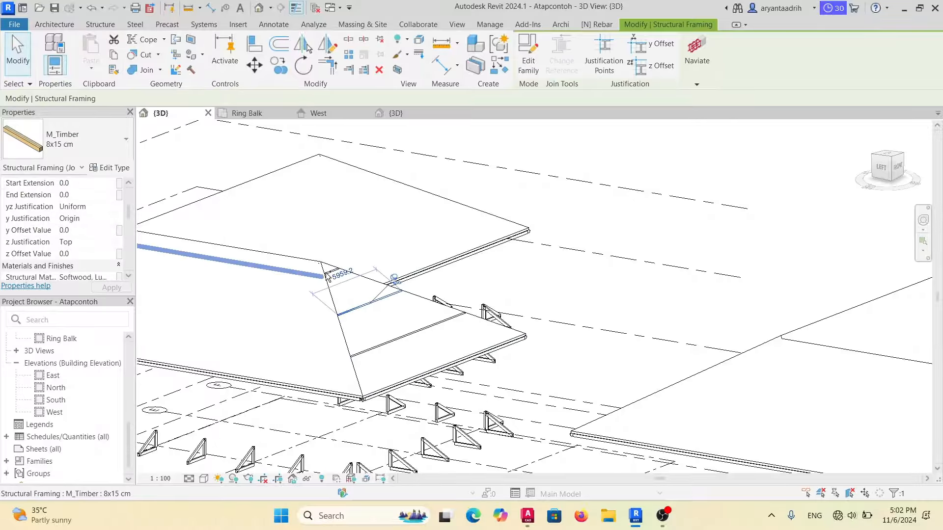
{"action": "left_click", "coordinate": [331, 271], "text": "ctrl"}
{"action": "left_click", "coordinate": [331, 274]}
{"action": "left_click", "coordinate": [367, 307], "text": "ctrl"}
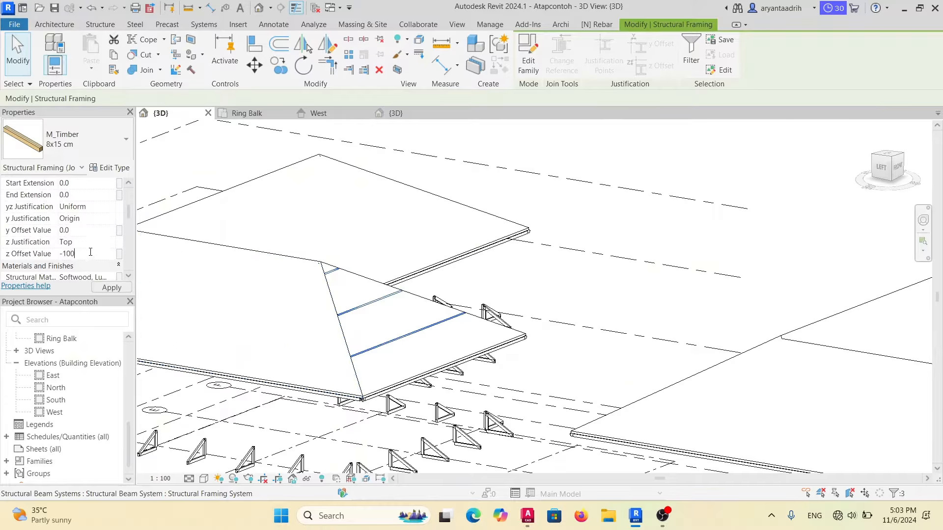
{"action": "left_click", "coordinate": [113, 288]}
{"action": "middle_click_drag", "start_coordinate": [361, 336], "coordinate": [413, 226], "text": "shift"}
{"action": "scroll", "coordinate": [418, 302], "scroll_direction": "up", "scroll_amount": 5}
{"action": "middle_click_drag", "start_coordinate": [427, 317], "coordinate": [408, 327], "text": "shift"}
{"action": "scroll", "coordinate": [406, 320], "scroll_direction": "down", "scroll_amount": 6}
{"action": "key", "text": "Escape"}
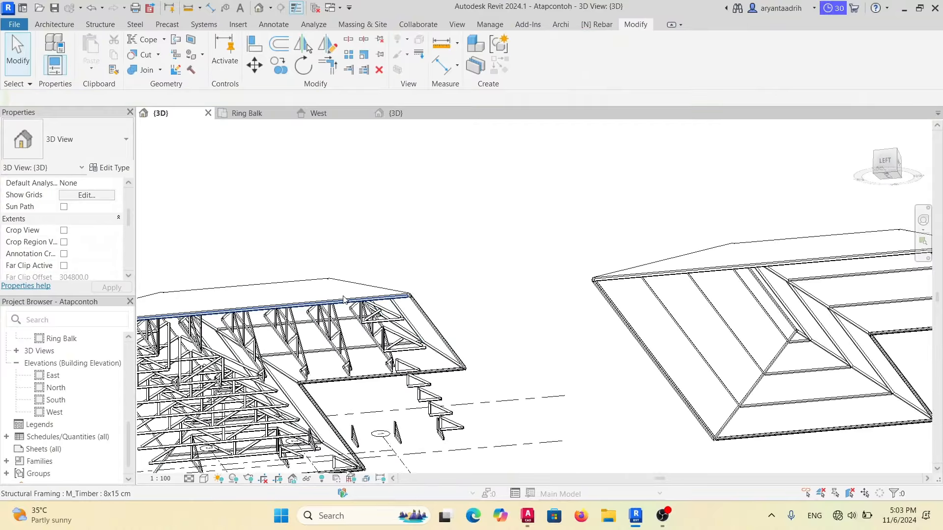
Delete the generic roof that covers the copied timber framing above the building.
{"action": "middle_click_drag", "start_coordinate": [460, 270], "coordinate": [371, 331], "text": "shift"}
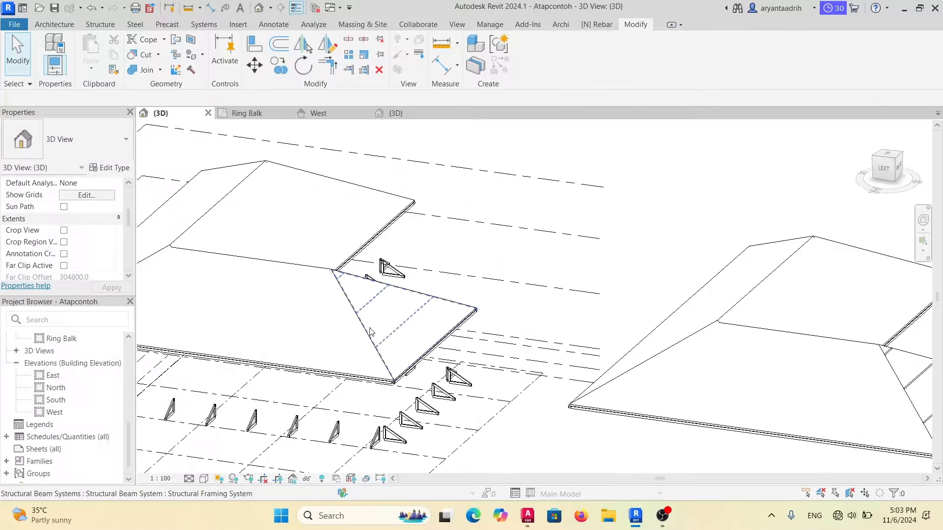
{"action": "left_click", "coordinate": [327, 270]}
{"action": "middle_click_drag", "start_coordinate": [327, 271], "coordinate": [376, 278]}
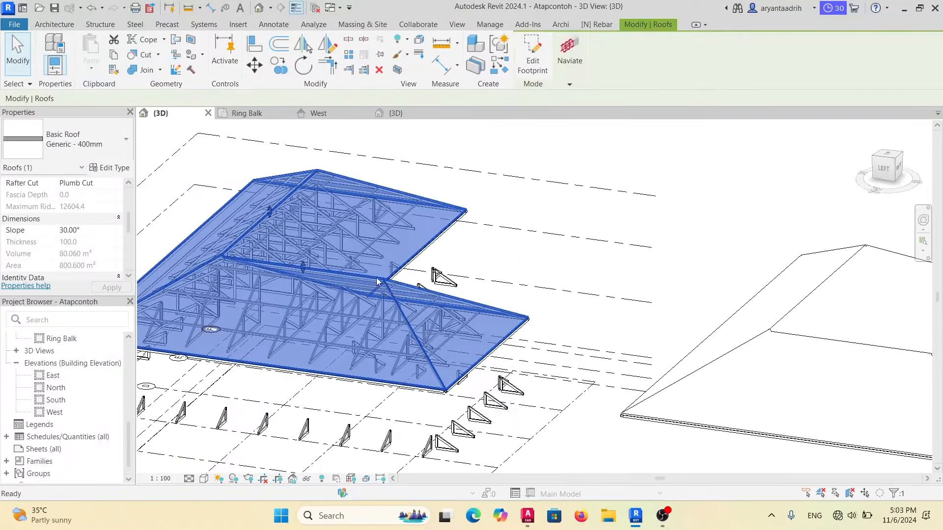
{"action": "key", "text": "Delete"}
Examine how the exposed roof beams sit on the trusses, from the hip end around to the ridges.
{"action": "middle_click_drag", "start_coordinate": [408, 319], "coordinate": [414, 302], "text": "shift"}
{"action": "scroll", "coordinate": [411, 301], "scroll_direction": "up", "scroll_amount": 3}
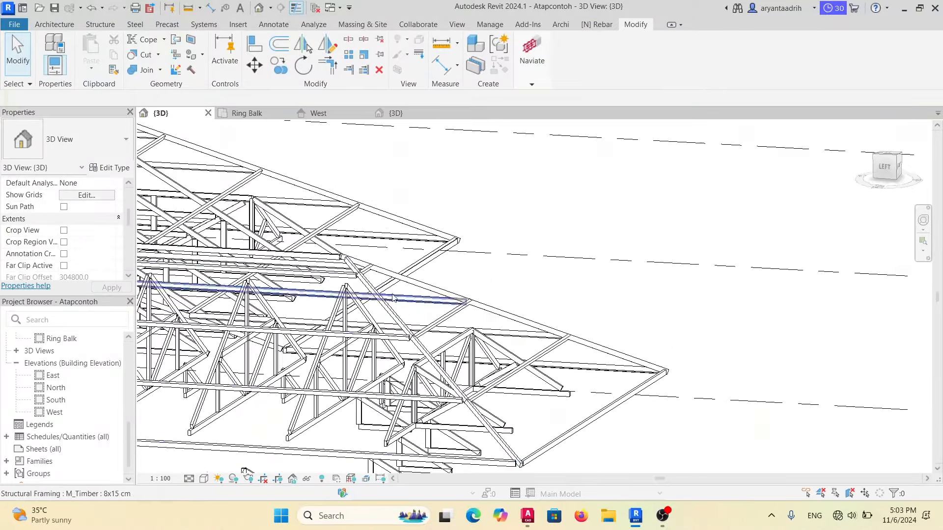
{"action": "scroll", "coordinate": [342, 284], "scroll_direction": "up", "scroll_amount": 1}
{"action": "middle_click_drag", "start_coordinate": [363, 278], "coordinate": [344, 307], "text": "shift"}
{"action": "scroll", "coordinate": [335, 304], "scroll_direction": "down", "scroll_amount": 2}
{"action": "scroll", "coordinate": [330, 273], "scroll_direction": "down", "scroll_amount": 2}
{"action": "middle_click_drag", "start_coordinate": [375, 266], "coordinate": [352, 287], "text": "shift"}
{"action": "middle_click_drag", "start_coordinate": [351, 287], "coordinate": [478, 310]}
{"action": "middle_click_drag", "start_coordinate": [478, 310], "coordinate": [457, 325], "text": "shift"}
{"action": "scroll", "coordinate": [366, 347], "scroll_direction": "up", "scroll_amount": 3}
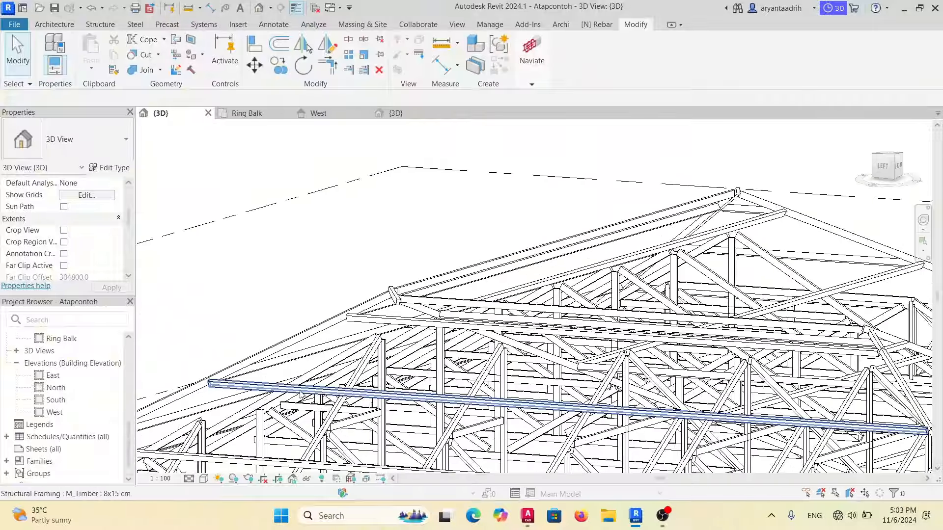
{"action": "middle_click_drag", "start_coordinate": [373, 373], "coordinate": [539, 352], "text": "shift"}
{"action": "scroll", "coordinate": [581, 339], "scroll_direction": "down", "scroll_amount": 5}
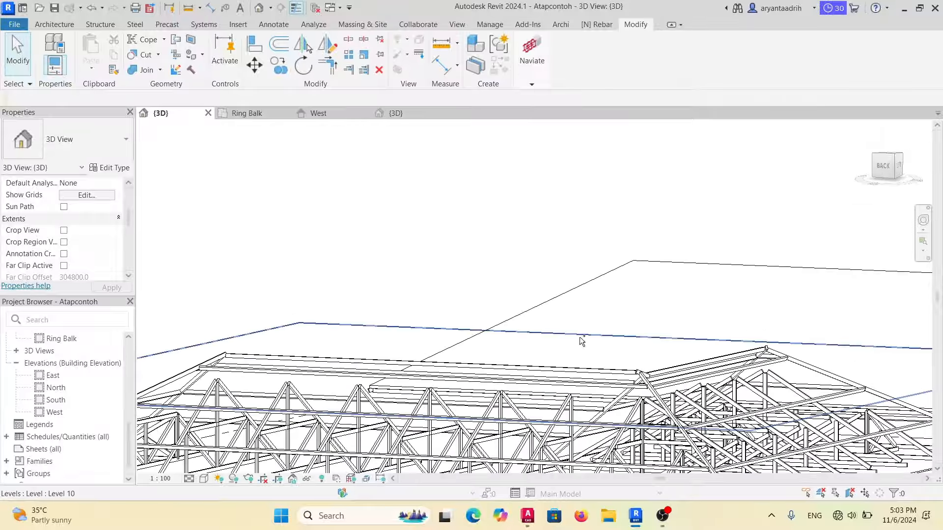
Select the separate roof with all its framing and move it 400 mm straight down in the West elevation.
{"action": "middle_click_drag", "start_coordinate": [505, 305], "coordinate": [610, 303], "text": "shift"}
{"action": "left_click_drag", "start_coordinate": [612, 264], "coordinate": [586, 232]}
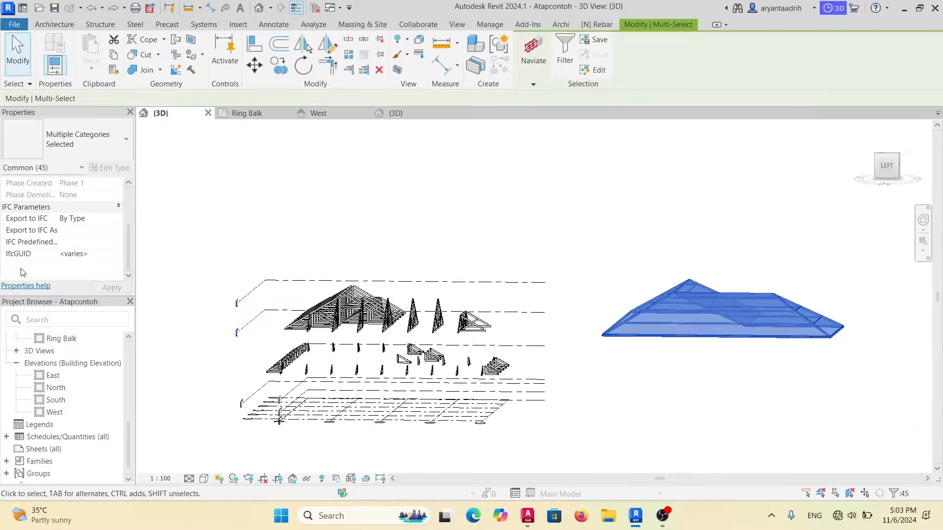
{"action": "left_click", "coordinate": [316, 113]}
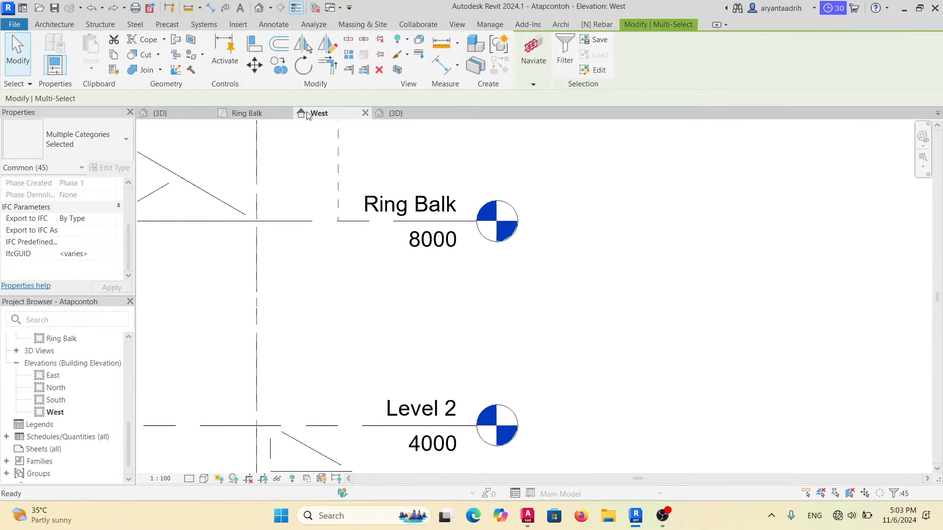
{"action": "scroll", "coordinate": [651, 206], "scroll_direction": "down", "scroll_amount": 4}
{"action": "scroll", "coordinate": [648, 205], "scroll_direction": "up", "scroll_amount": 1}
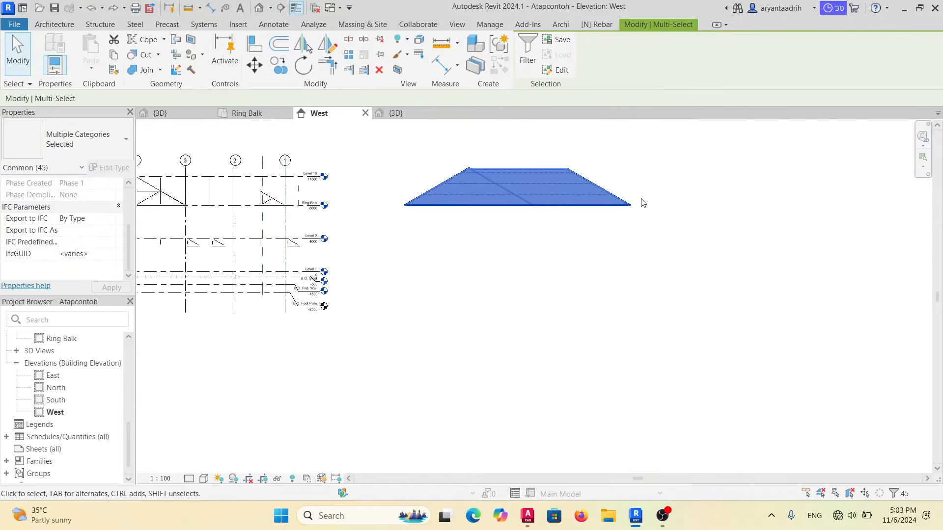
{"action": "key", "text": "m"}
{"action": "key", "text": "v"}
{"action": "left_click", "coordinate": [642, 206]}
{"action": "scroll", "coordinate": [644, 222], "scroll_direction": "up", "scroll_amount": 3}
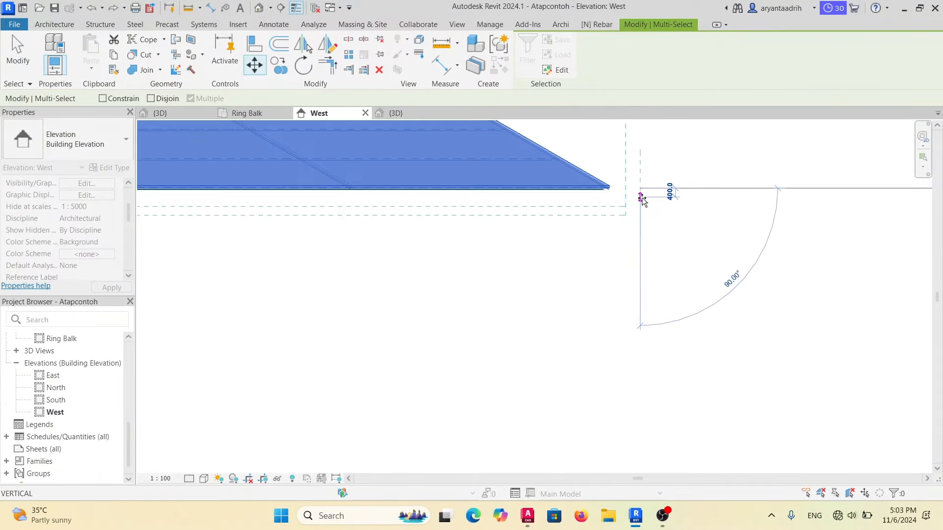
{"action": "left_click", "coordinate": [642, 199]}
Move the selected framed roof horizontally from its eave corner to the reference plane beside grid 1.
{"action": "scroll", "coordinate": [643, 201], "scroll_direction": "down", "scroll_amount": 5}
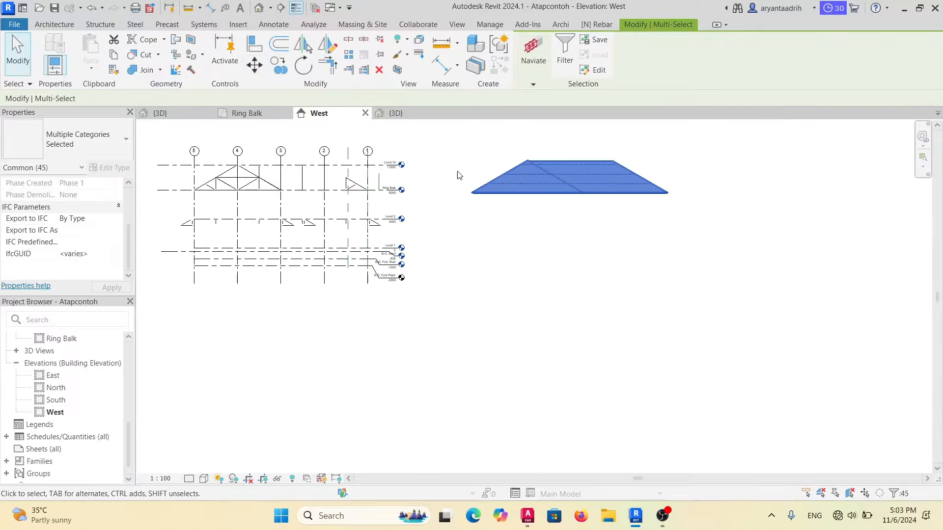
{"action": "scroll", "coordinate": [673, 194], "scroll_direction": "up", "scroll_amount": 3}
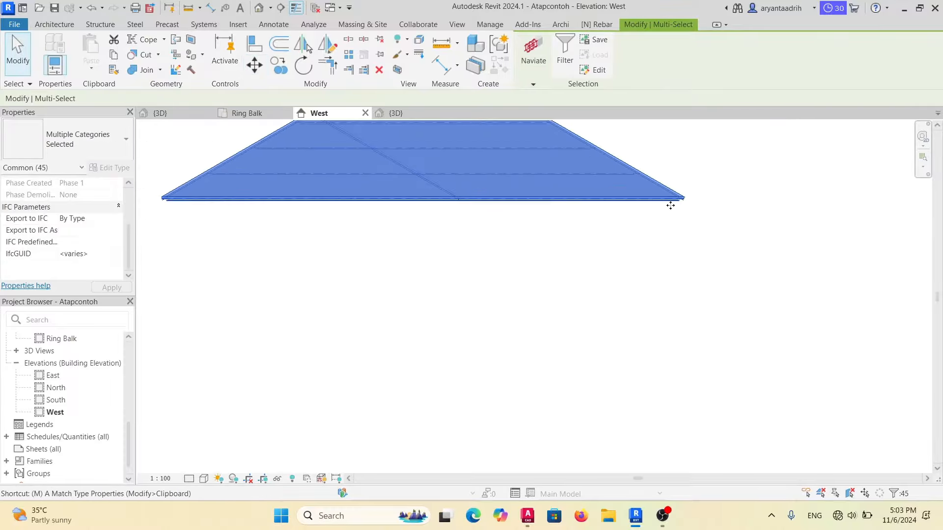
{"action": "key", "text": "m"}
{"action": "key", "text": "v"}
{"action": "scroll", "coordinate": [670, 205], "scroll_direction": "up", "scroll_amount": 3}
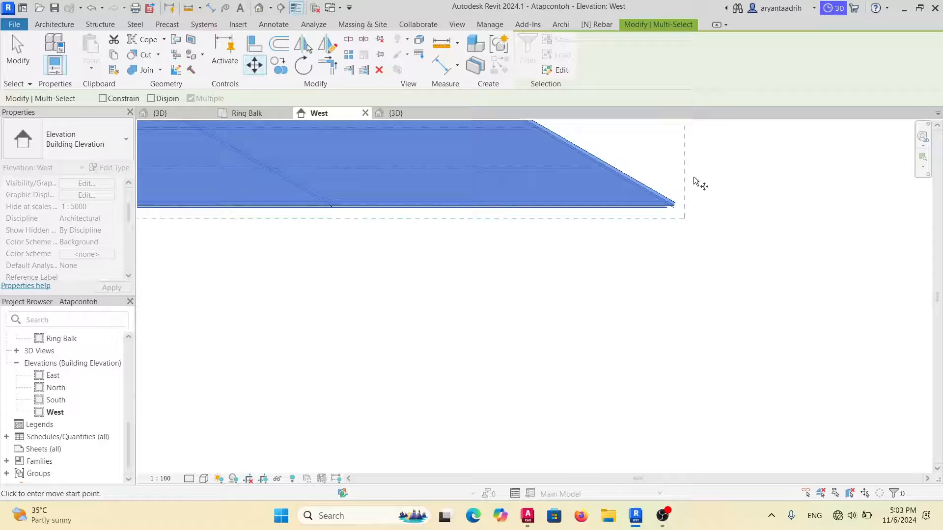
{"action": "left_click", "coordinate": [671, 209]}
{"action": "scroll", "coordinate": [600, 199], "scroll_direction": "down", "scroll_amount": 4}
{"action": "middle_click_drag", "start_coordinate": [197, 202], "coordinate": [750, 261]}
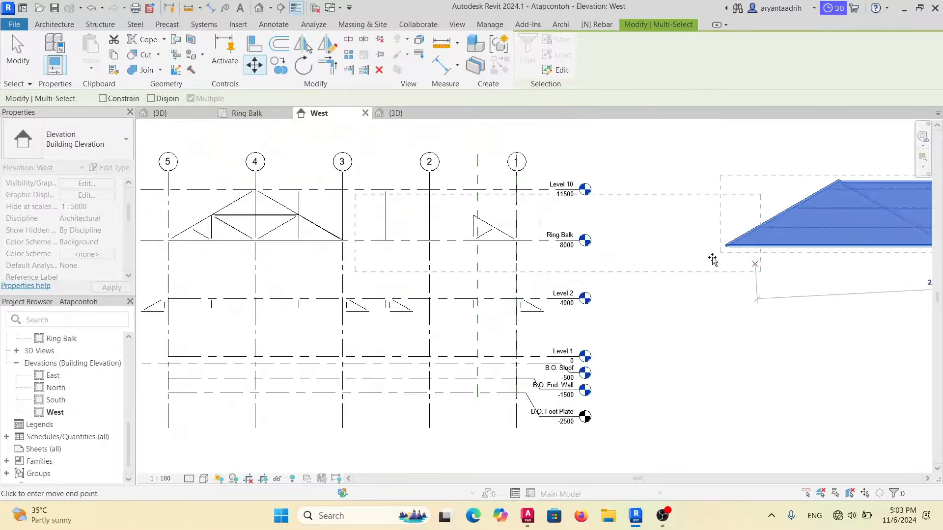
{"action": "scroll", "coordinate": [580, 246], "scroll_direction": "up", "scroll_amount": 2}
{"action": "scroll", "coordinate": [502, 211], "scroll_direction": "up", "scroll_amount": 2}
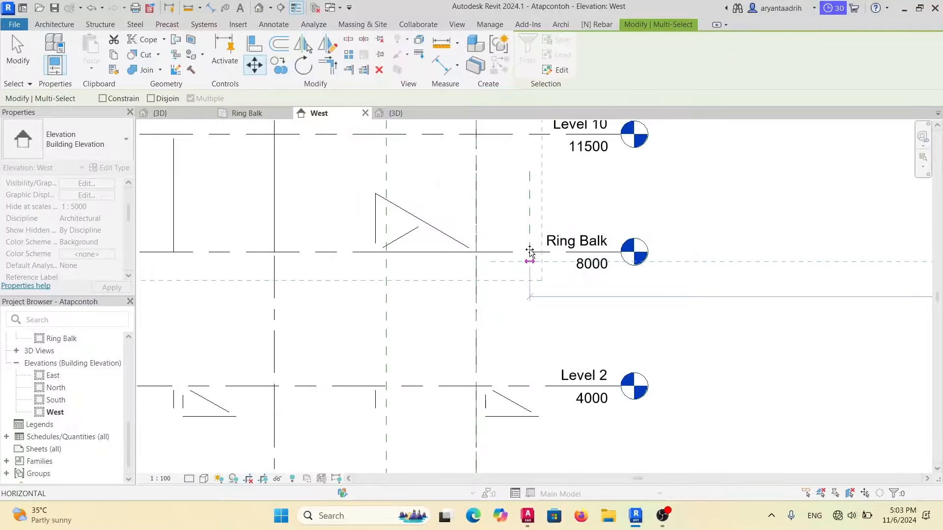
{"action": "left_click", "coordinate": [531, 249]}
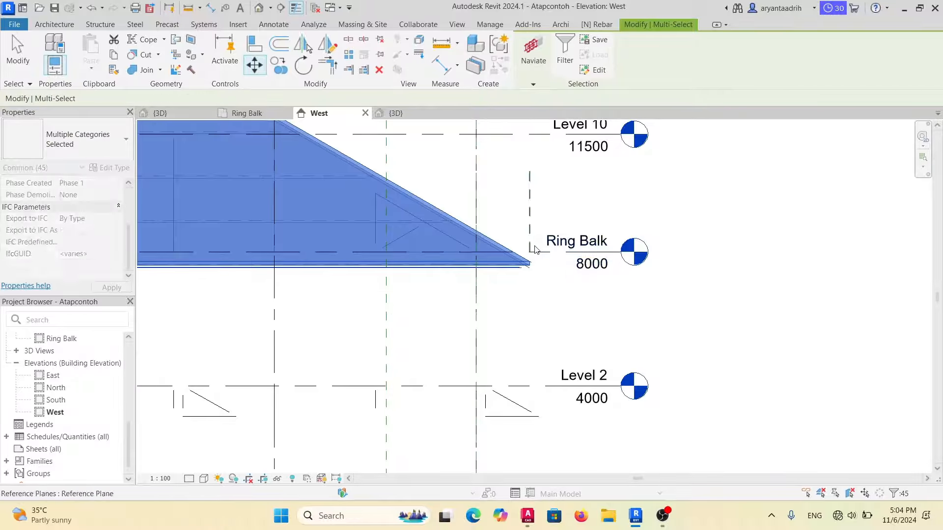
{"action": "scroll", "coordinate": [527, 241], "scroll_direction": "down", "scroll_amount": 4}
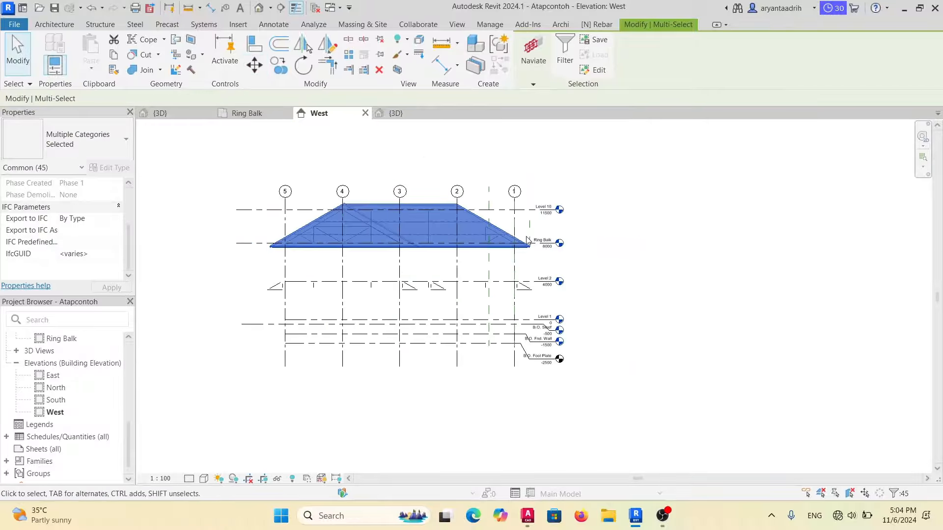
Return to the 3D view and clear the selection on the moved roof.
{"action": "left_click", "coordinate": [191, 116]}
{"action": "left_click", "coordinate": [534, 318]}
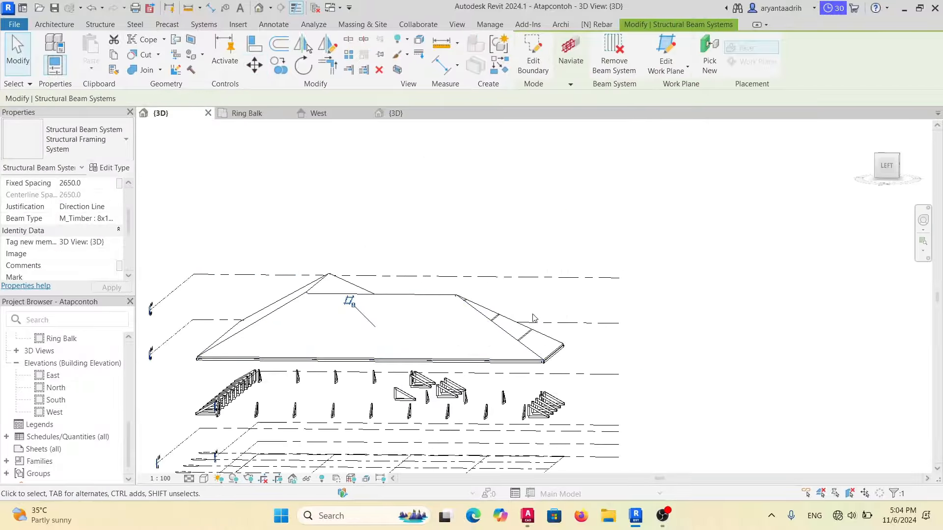
{"action": "key", "text": "Escape"}
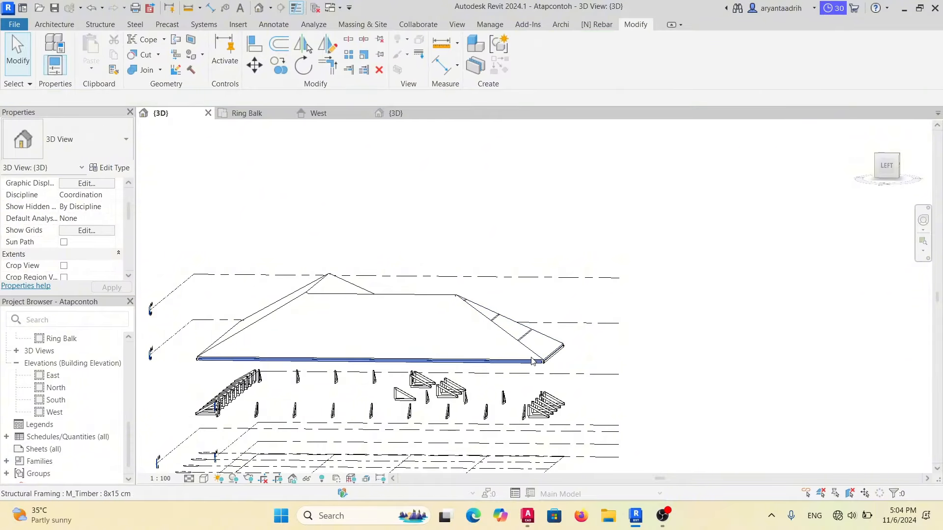
Try deleting the generic roof to inspect the timber framing over the trusses, and undo the deletion.
{"action": "scroll", "coordinate": [522, 349], "scroll_direction": "up", "scroll_amount": 3}
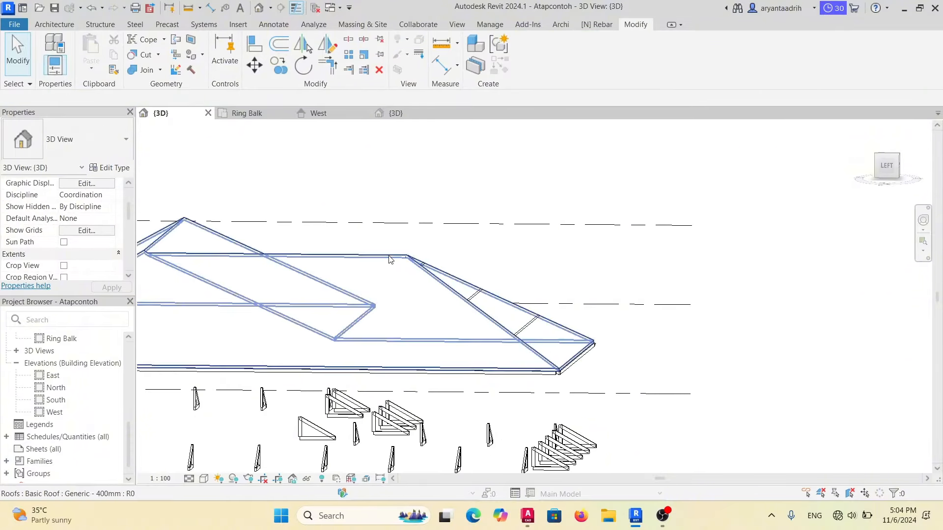
{"action": "left_click", "coordinate": [384, 252]}
{"action": "key", "text": "Delete"}
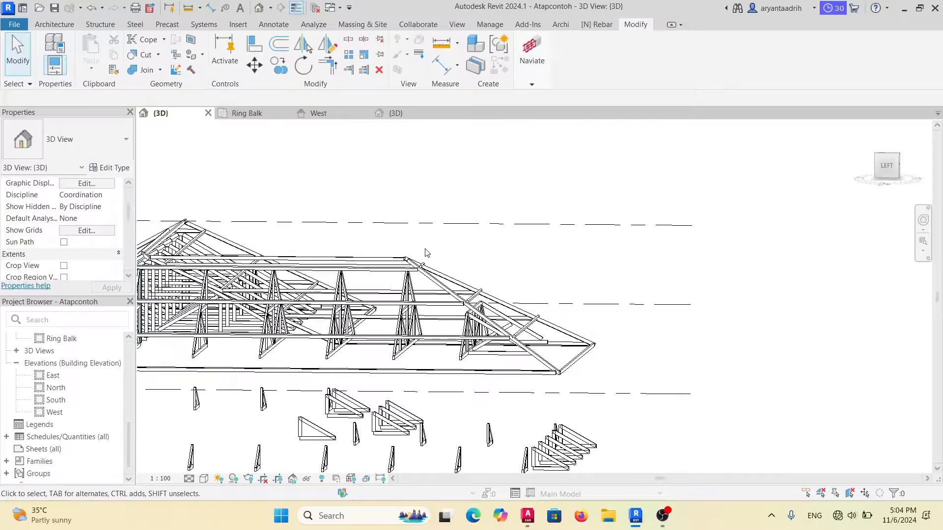
{"action": "scroll", "coordinate": [476, 299], "scroll_direction": "up", "scroll_amount": 2}
{"action": "middle_click_drag", "start_coordinate": [477, 298], "coordinate": [333, 219], "text": "shift"}
{"action": "scroll", "coordinate": [317, 368], "scroll_direction": "up", "scroll_amount": 5}
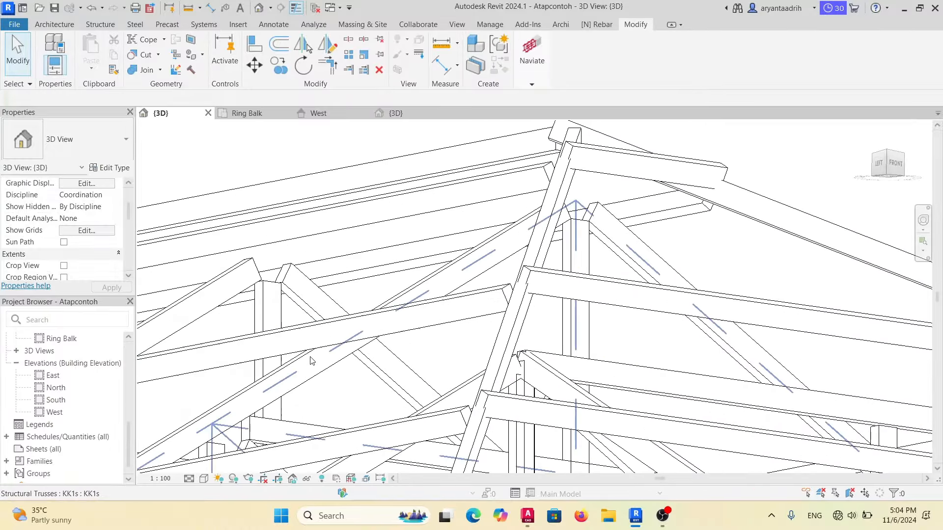
{"action": "scroll", "coordinate": [311, 354], "scroll_direction": "down", "scroll_amount": 2}
{"action": "middle_click_drag", "start_coordinate": [344, 261], "coordinate": [414, 283], "text": "shift"}
{"action": "scroll", "coordinate": [413, 283], "scroll_direction": "down", "scroll_amount": 2}
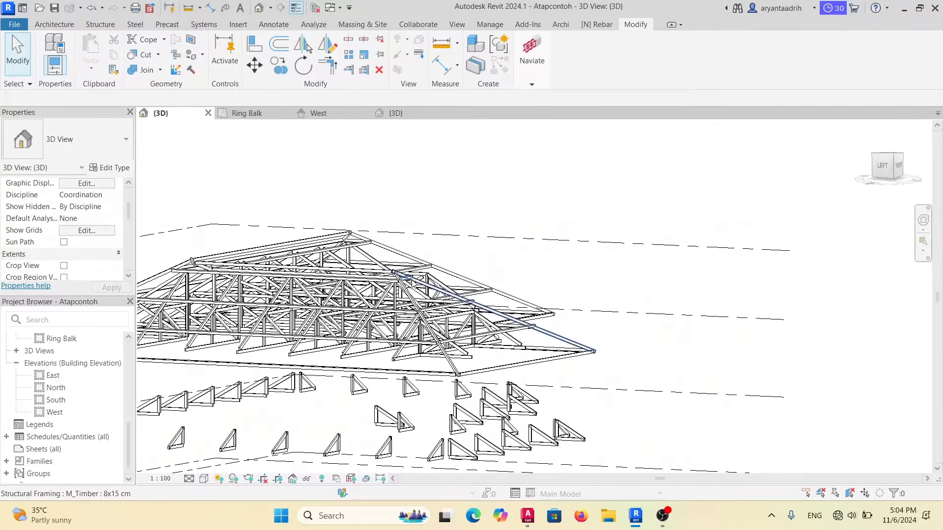
{"action": "key", "text": "ctrl+z"}
Set the z offset of the three timber beams on the moved roof's triangular hip face to -100.
{"action": "middle_click_drag", "start_coordinate": [476, 304], "coordinate": [459, 293]}
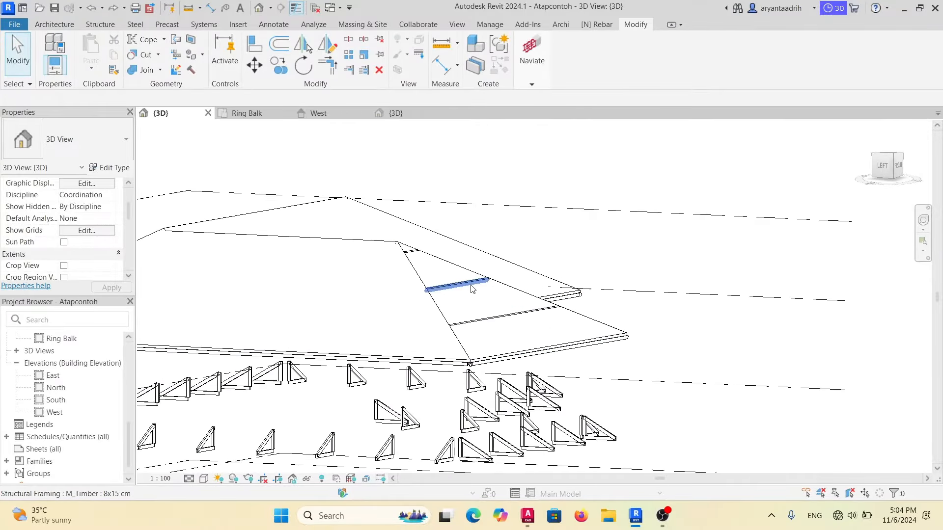
{"action": "left_click", "coordinate": [459, 284]}
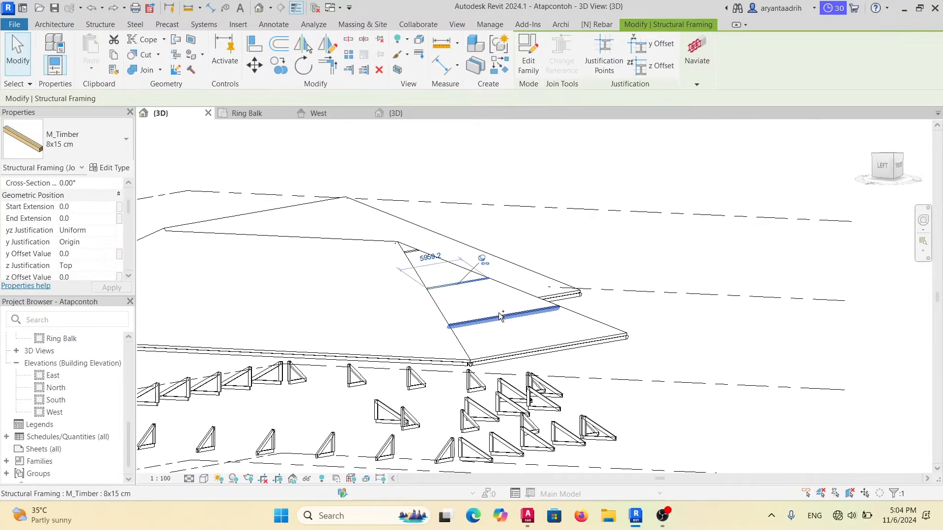
{"action": "left_click", "coordinate": [416, 250], "text": "ctrl"}
{"action": "scroll", "coordinate": [105, 269], "scroll_direction": "down", "scroll_amount": 1}
{"action": "left_click", "coordinate": [105, 254]}
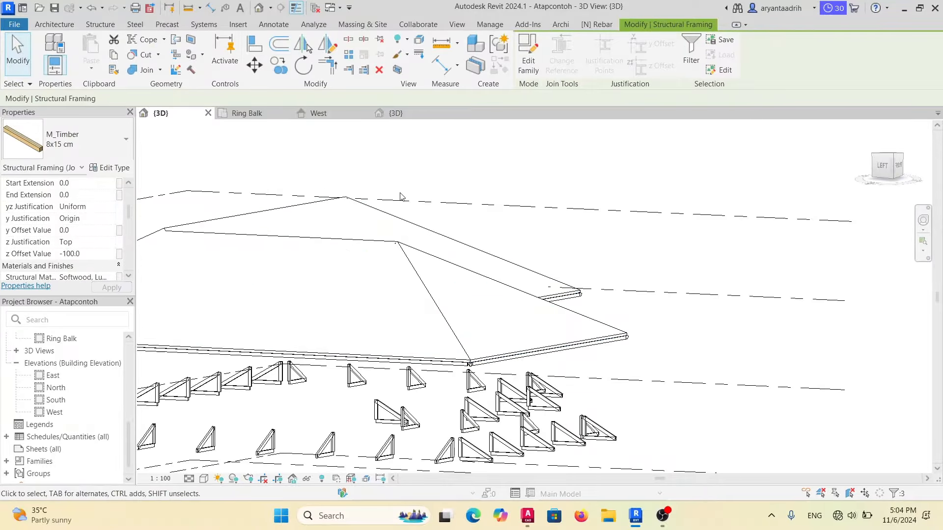
{"action": "left_click", "coordinate": [883, 165]}
{"action": "middle_click_drag", "start_coordinate": [660, 199], "coordinate": [421, 280], "text": "shift"}
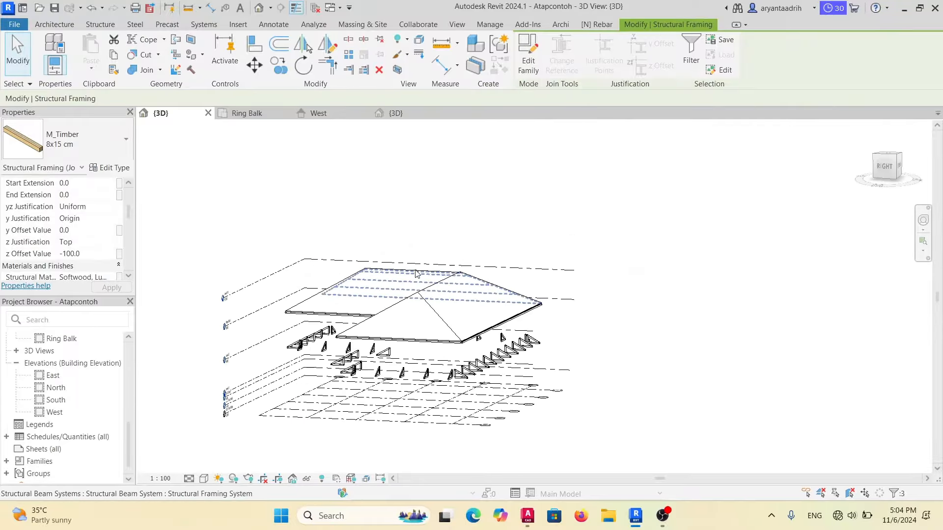
Inspect the material assigned to the structure layer of the Generic - 400mm roof type and accept it as is.
{"action": "scroll", "coordinate": [415, 276], "scroll_direction": "up", "scroll_amount": 2}
{"action": "left_click", "coordinate": [424, 315]}
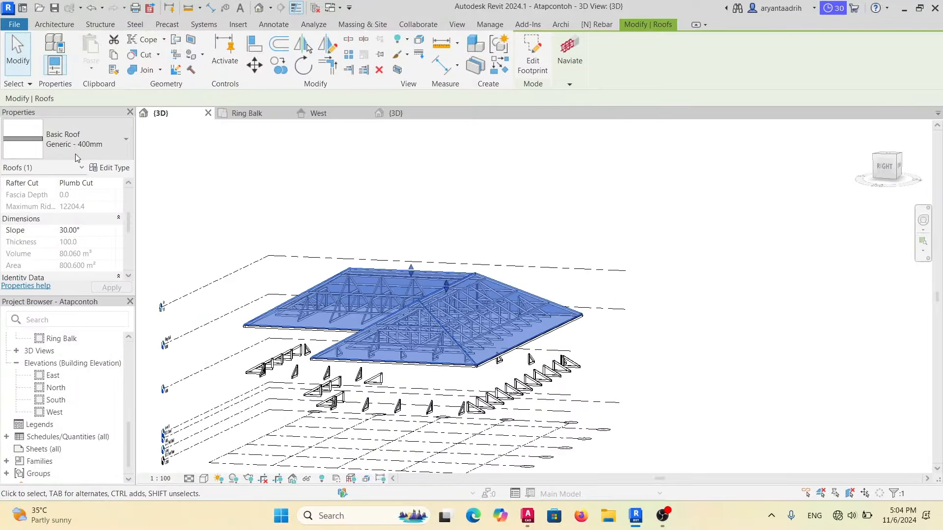
{"action": "left_click", "coordinate": [129, 169]}
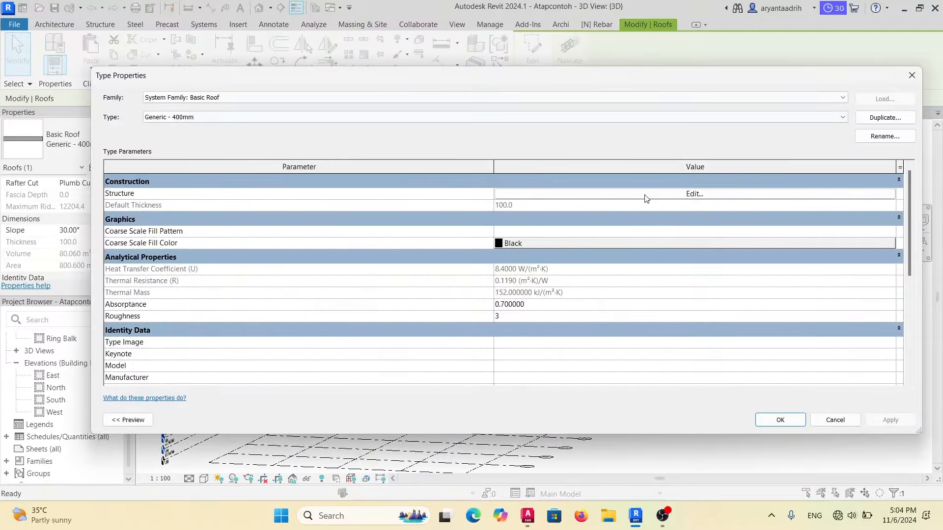
{"action": "left_click", "coordinate": [697, 186]}
{"action": "left_click", "coordinate": [681, 188]}
{"action": "left_click", "coordinate": [625, 195]}
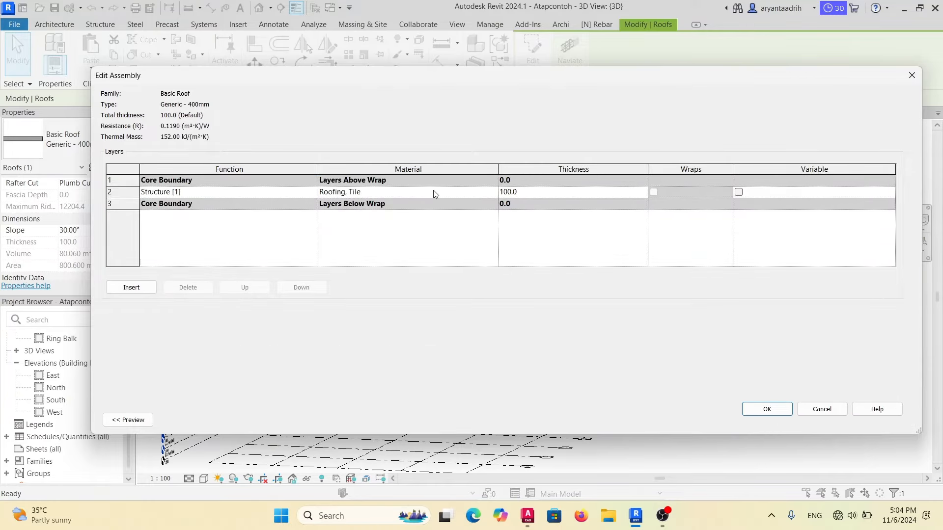
{"action": "left_click", "coordinate": [484, 193]}
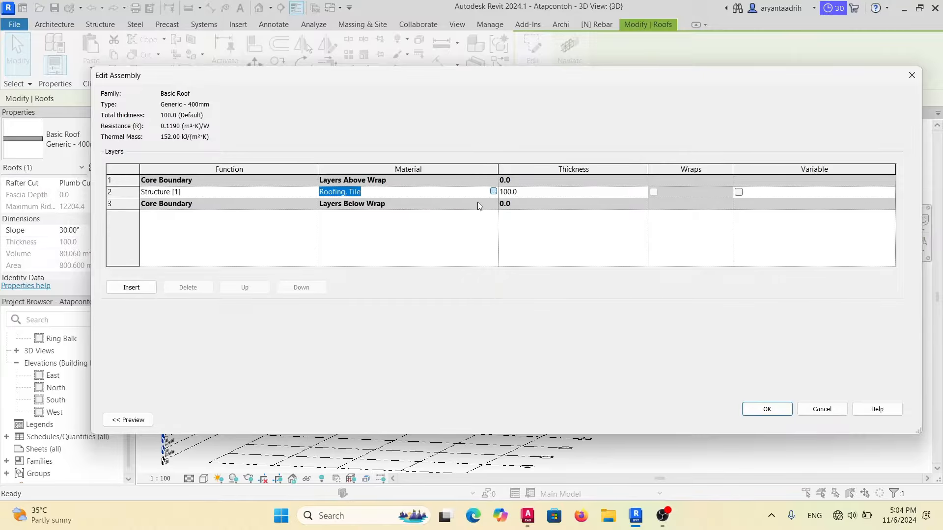
{"action": "left_click", "coordinate": [492, 192]}
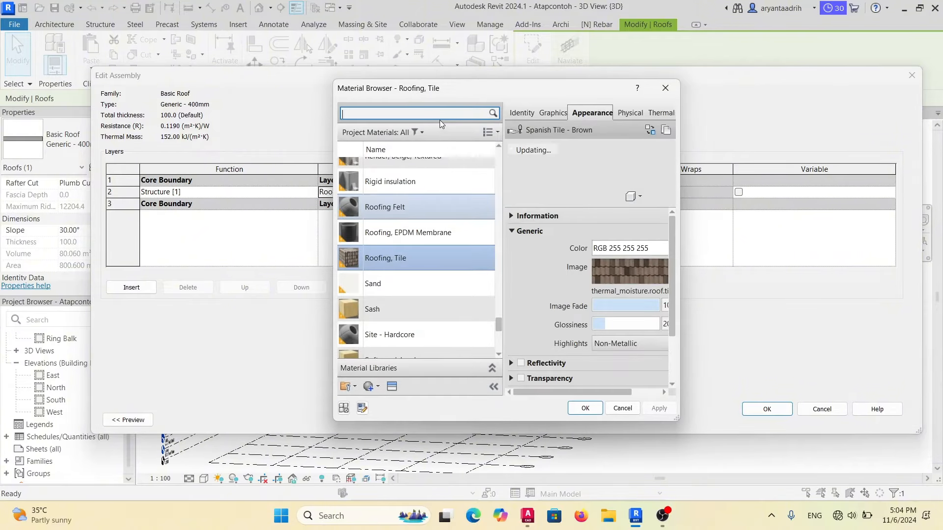
{"action": "scroll", "coordinate": [454, 162], "scroll_direction": "up", "scroll_amount": 1}
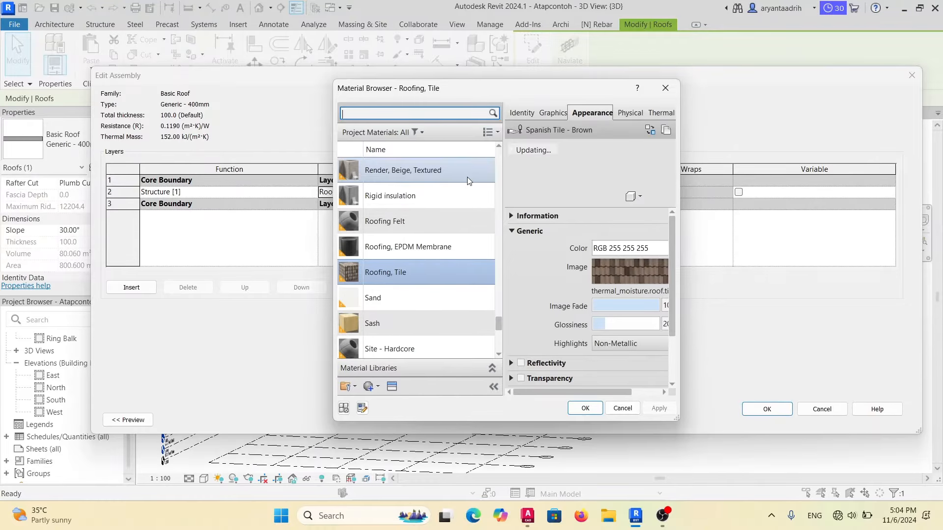
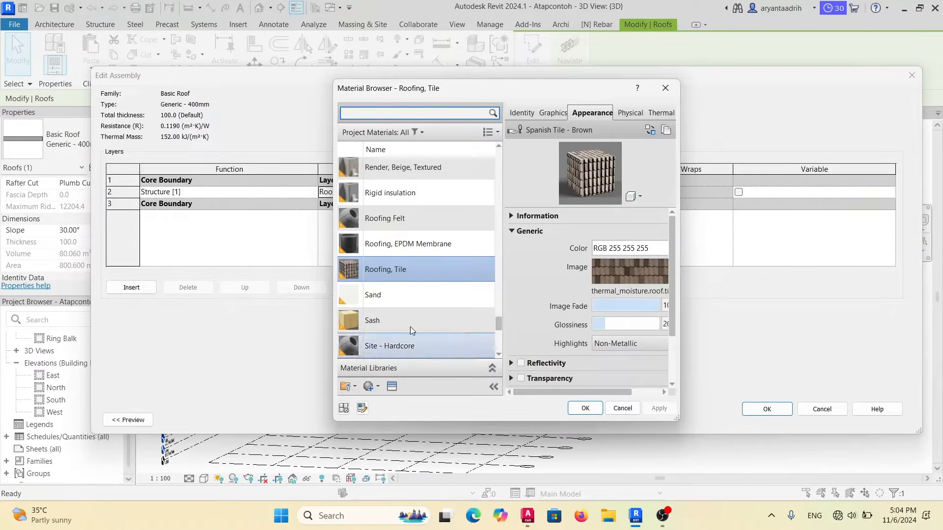
{"action": "left_click", "coordinate": [585, 408]}
{"action": "left_click", "coordinate": [765, 412]}
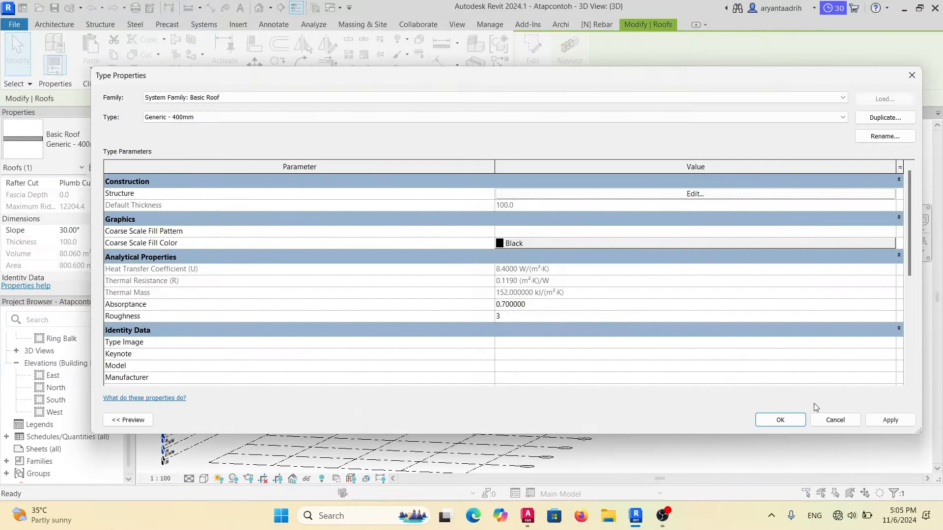
{"action": "left_click", "coordinate": [780, 425]}
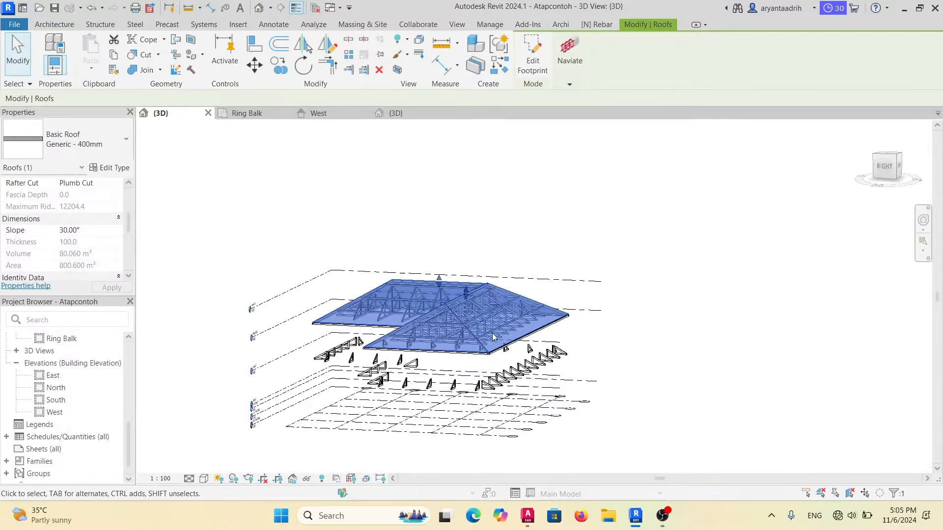
Set the 3D view's visual style to Realistic and clear the roof selection.
{"action": "left_click", "coordinate": [206, 483]}
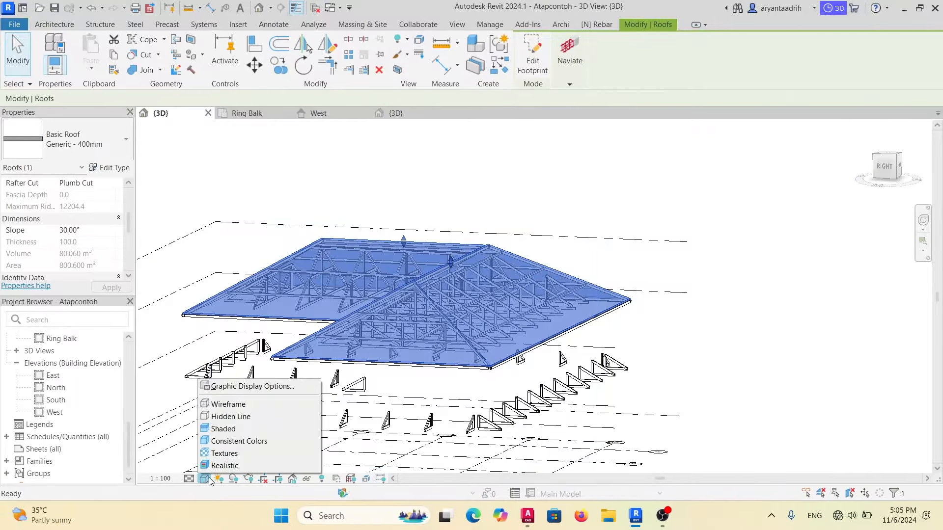
{"action": "left_click", "coordinate": [216, 463]}
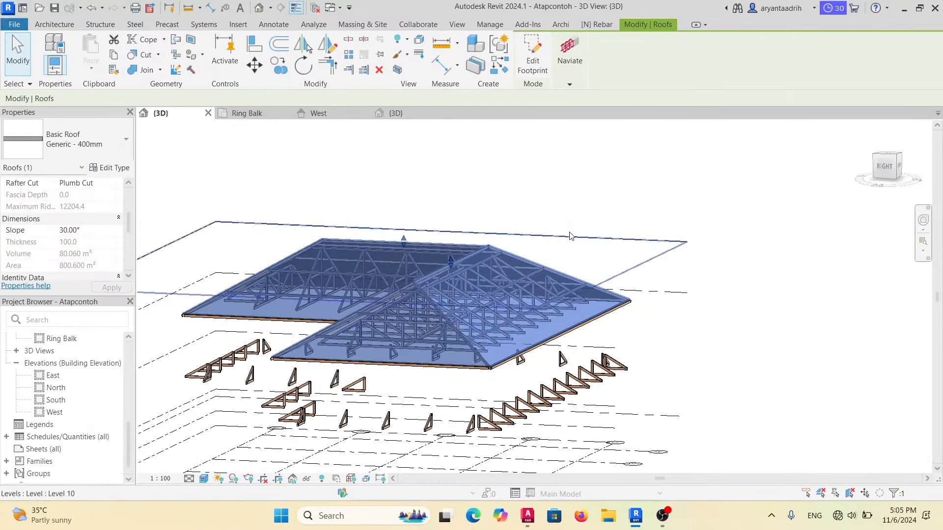
{"action": "left_click", "coordinate": [640, 201]}
{"action": "middle_click_drag", "start_coordinate": [522, 249], "coordinate": [574, 218], "text": "shift"}
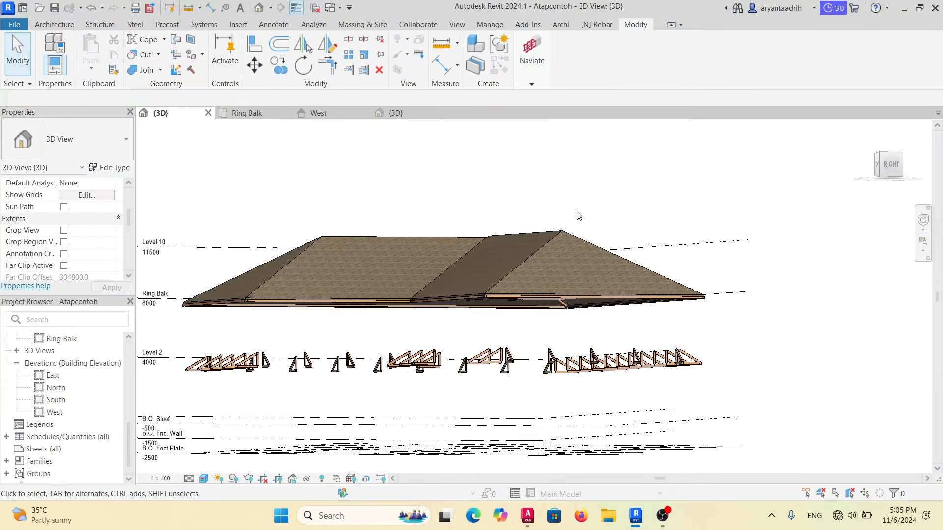
Try deleting the tiled generic roof to inspect the timber framing over the trusses.
{"action": "left_click", "coordinate": [604, 251]}
{"action": "left_click", "coordinate": [562, 232]}
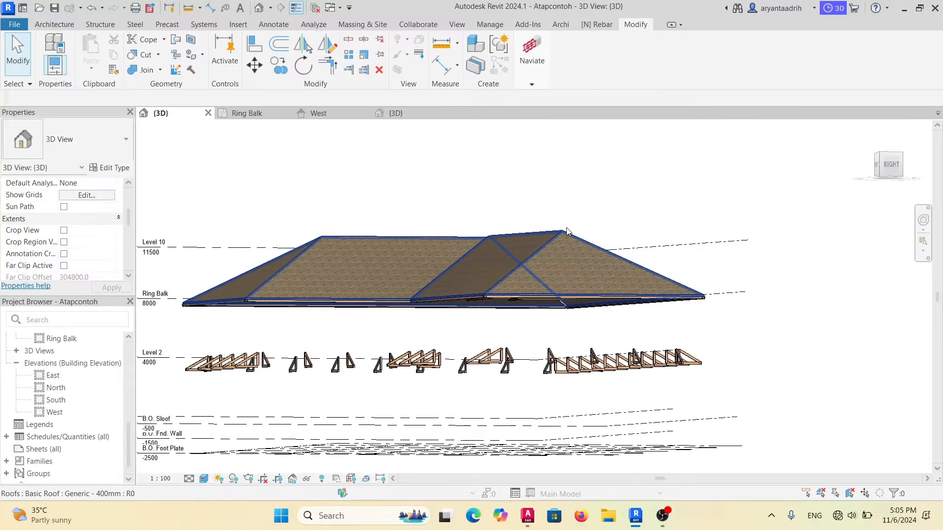
{"action": "left_click", "coordinate": [564, 230]}
{"action": "key", "text": "Delete"}
{"action": "middle_click_drag", "start_coordinate": [573, 232], "coordinate": [563, 287], "text": "shift"}
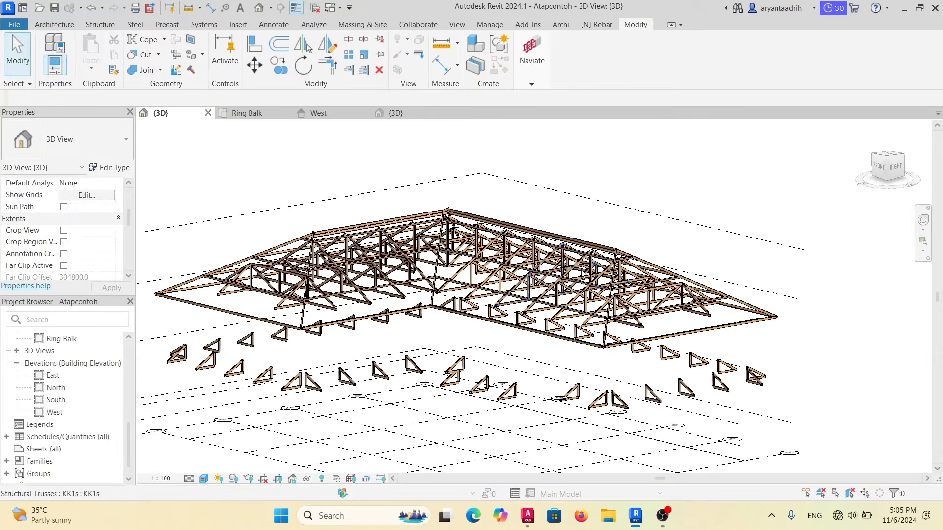
{"action": "middle_click_drag", "start_coordinate": [386, 348], "coordinate": [410, 355], "text": "shift"}
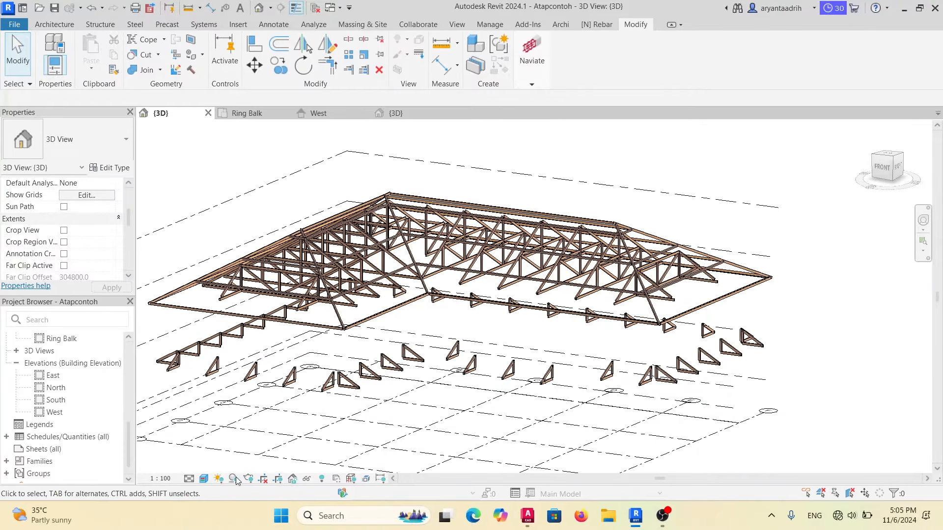
Try the Hidden Line visual style on the exposed roof framing in the 3D view.
{"action": "left_click", "coordinate": [204, 479]}
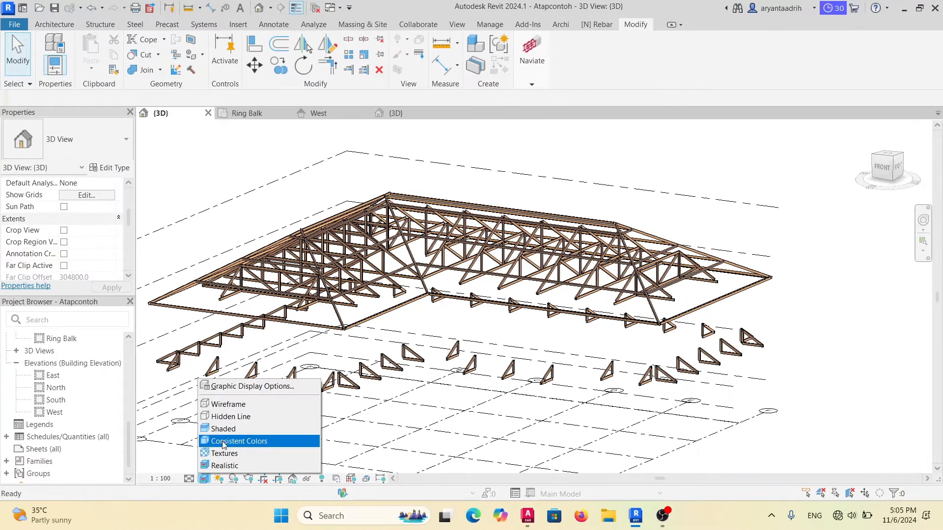
{"action": "left_click", "coordinate": [250, 417]}
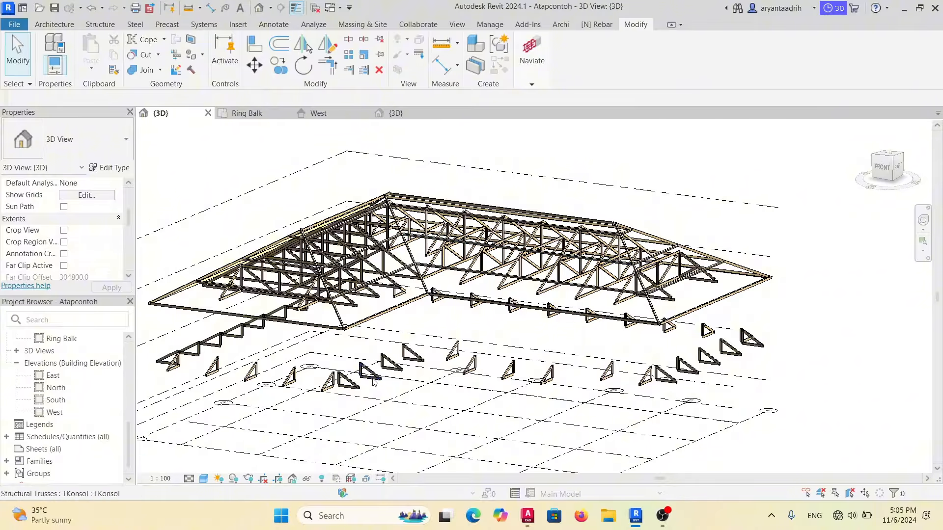
{"action": "middle_click_drag", "start_coordinate": [380, 365], "coordinate": [354, 387], "text": "shift"}
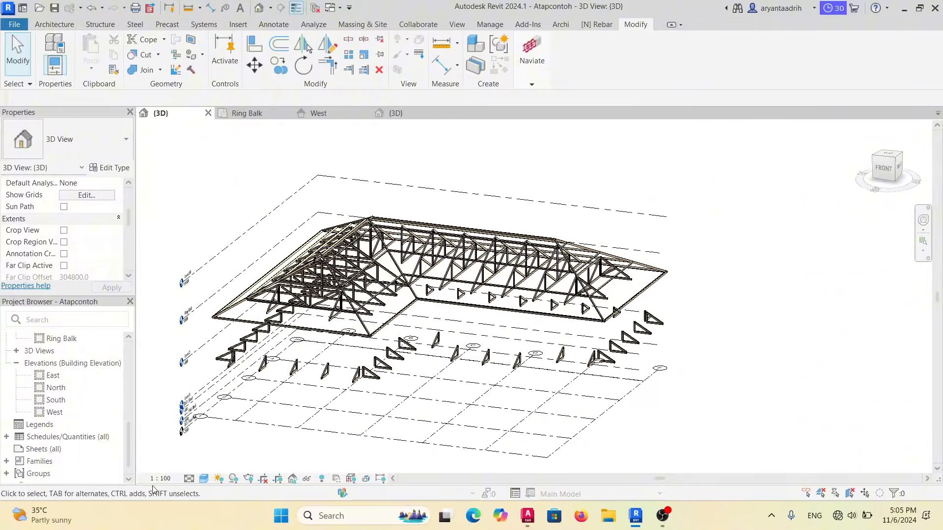
{"action": "left_click", "coordinate": [203, 480]}
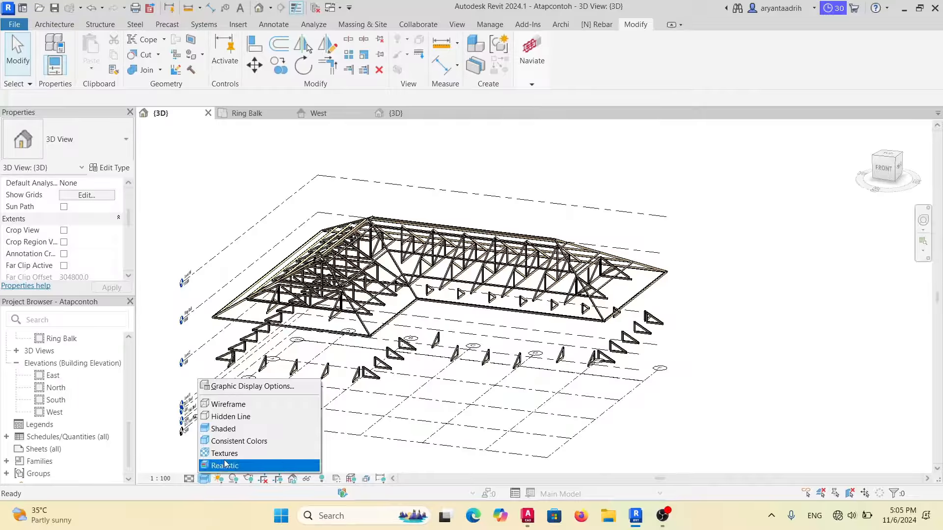
{"action": "left_click", "coordinate": [250, 418]}
{"action": "scroll", "coordinate": [347, 355], "scroll_direction": "down", "scroll_amount": 1}
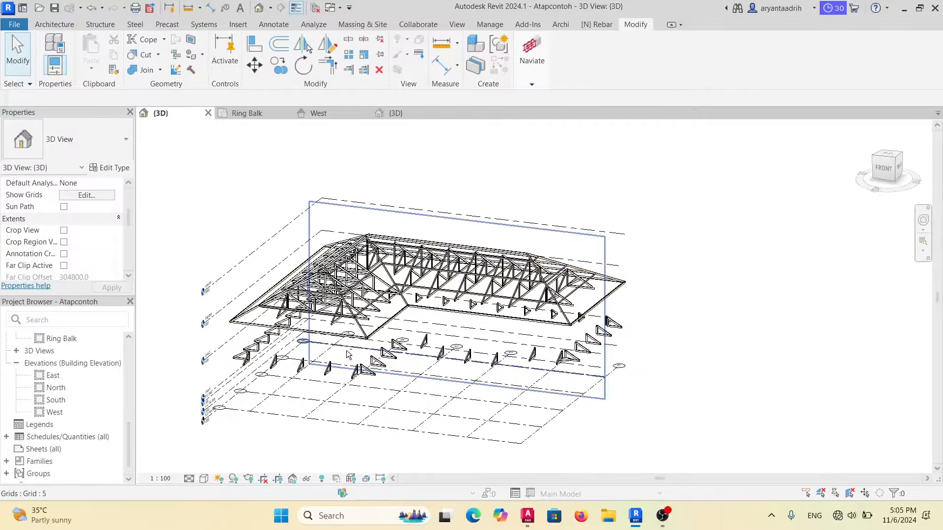
{"action": "middle_click_drag", "start_coordinate": [347, 354], "coordinate": [357, 360], "text": "shift"}
Undo the Hidden Line visual style changes and the deletion of the generic roof.
{"action": "key", "text": "ctrl+z"}
{"action": "key", "text": "ctrl+z"}
{"action": "key", "text": "ctrl+z"}
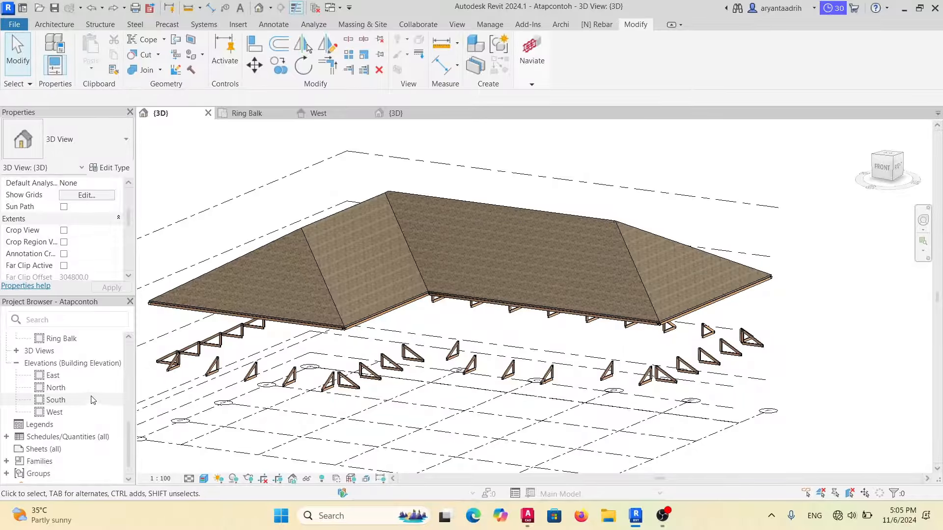
Open the Level 2 floor plan.
{"action": "scroll", "coordinate": [91, 401], "scroll_direction": "up", "scroll_amount": 5}
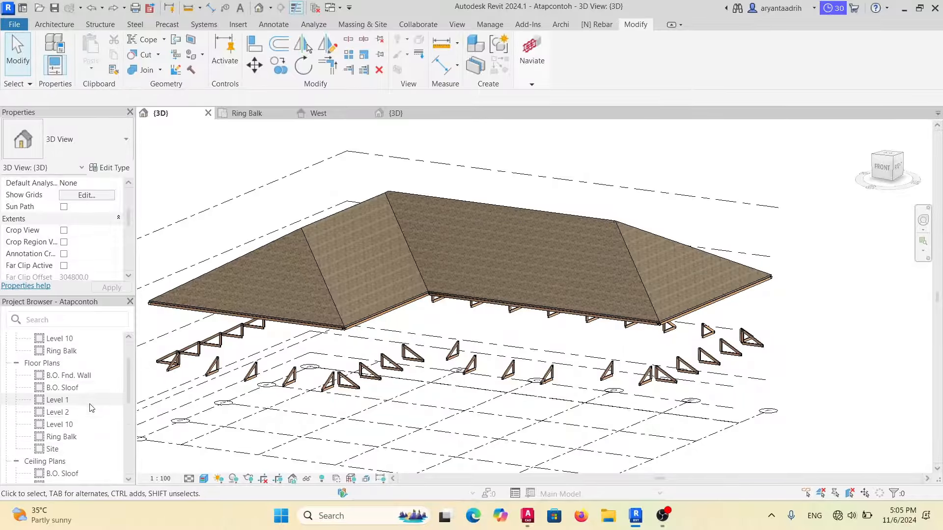
{"action": "scroll", "coordinate": [91, 408], "scroll_direction": "up", "scroll_amount": 1}
{"action": "scroll", "coordinate": [91, 408], "scroll_direction": "down", "scroll_amount": 5}
{"action": "scroll", "coordinate": [90, 409], "scroll_direction": "up", "scroll_amount": 3}
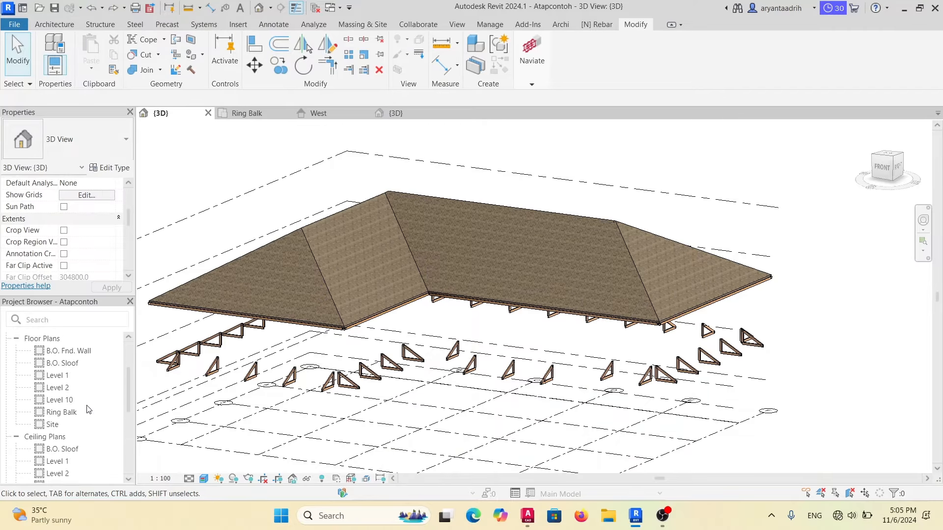
{"action": "double_click", "coordinate": [88, 387]}
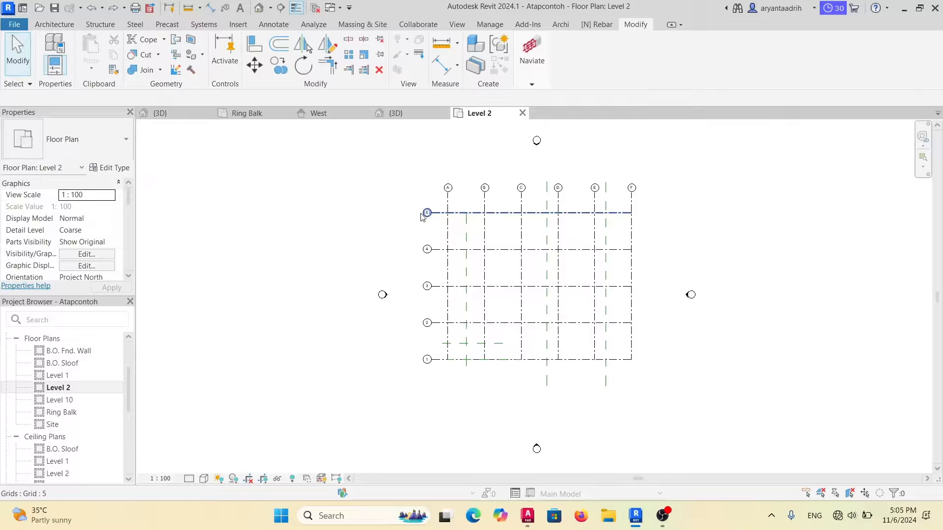
Check the position of Level 2 and its console trusses in the West elevation, and return to the Level 2 floor plan.
{"action": "left_click", "coordinate": [179, 114]}
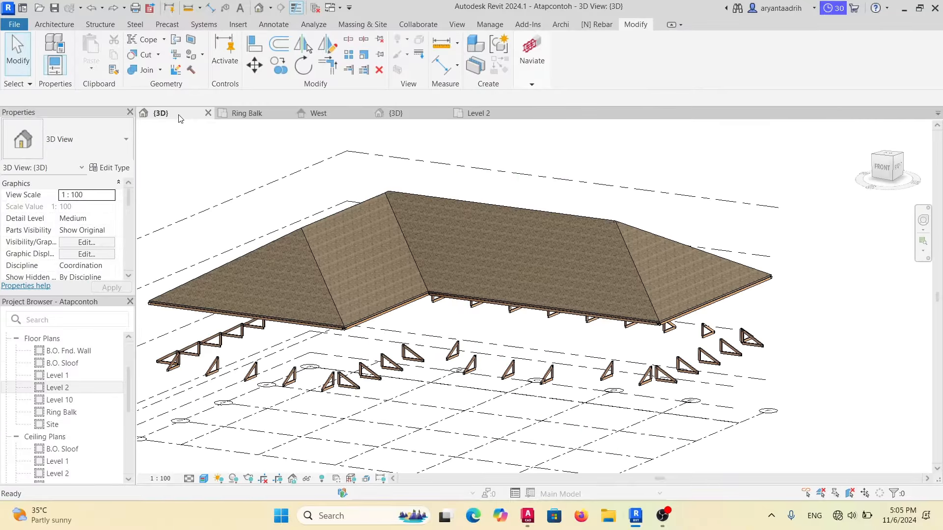
{"action": "left_click", "coordinate": [334, 109]}
{"action": "scroll", "coordinate": [564, 263], "scroll_direction": "up", "scroll_amount": 3}
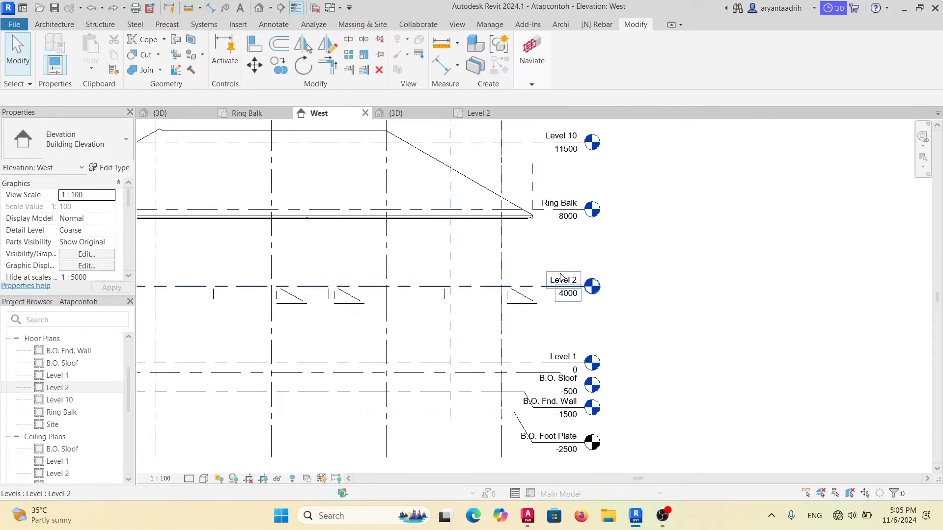
{"action": "scroll", "coordinate": [567, 284], "scroll_direction": "up", "scroll_amount": 2}
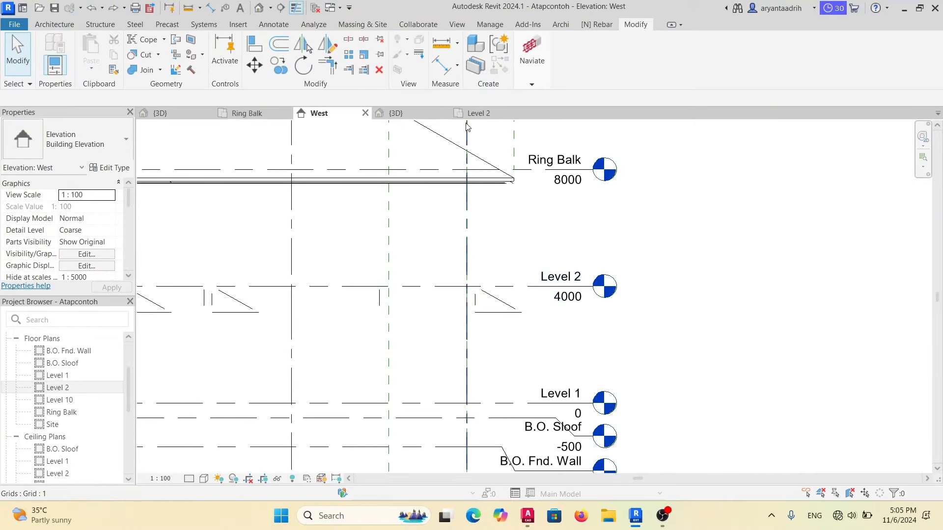
{"action": "left_click", "coordinate": [476, 115]}
{"action": "scroll", "coordinate": [383, 305], "scroll_direction": "up", "scroll_amount": 3}
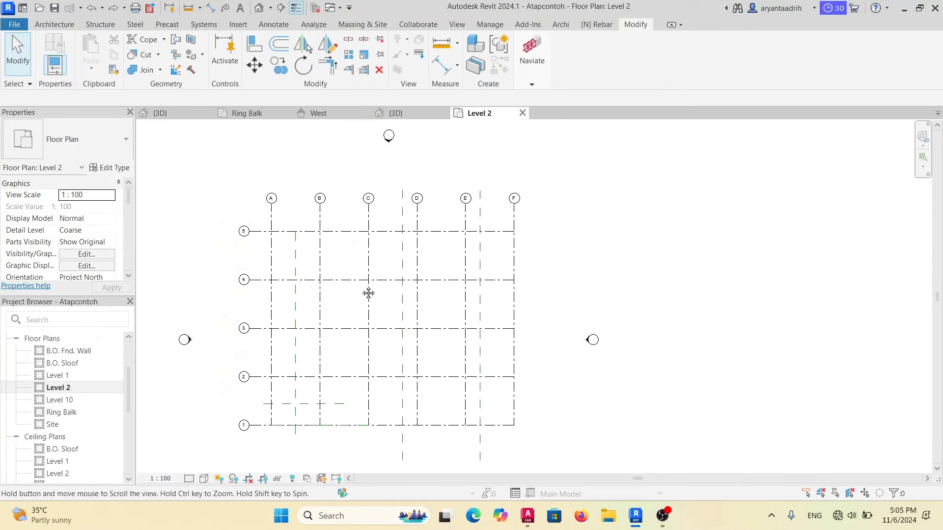
{"action": "scroll", "coordinate": [322, 253], "scroll_direction": "up", "scroll_amount": 3}
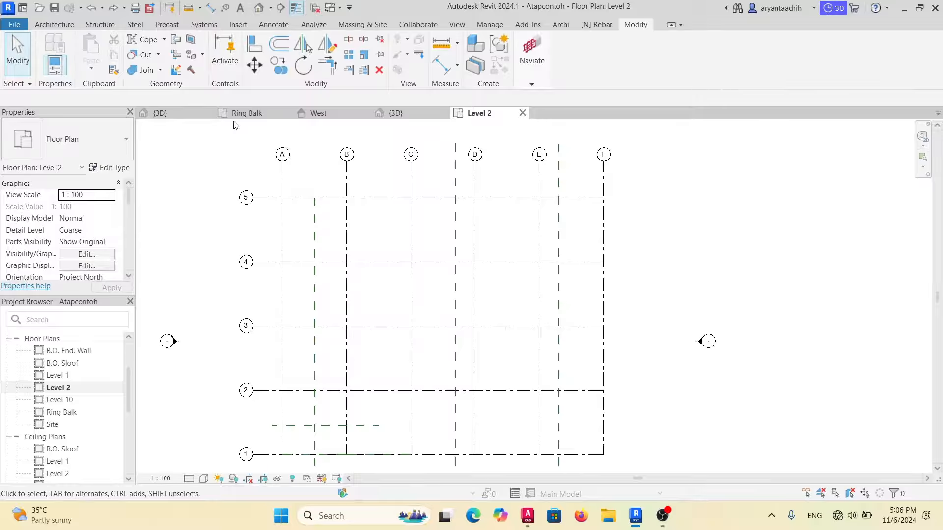
{"action": "scroll", "coordinate": [289, 191], "scroll_direction": "up", "scroll_amount": 2}
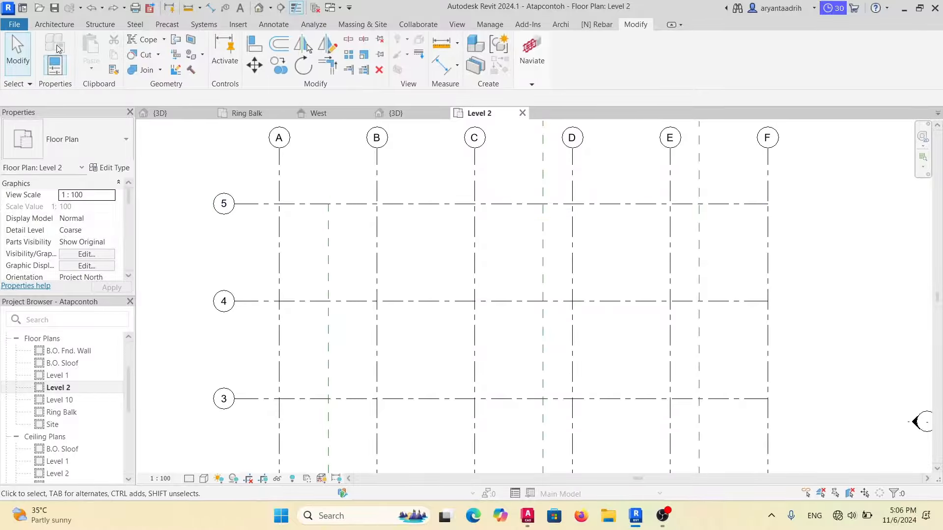
Start a roof by footprint on Level 2 and draw its boundary line along grid 5 from A to F at a 1600 offset.
{"action": "left_click", "coordinate": [54, 25]}
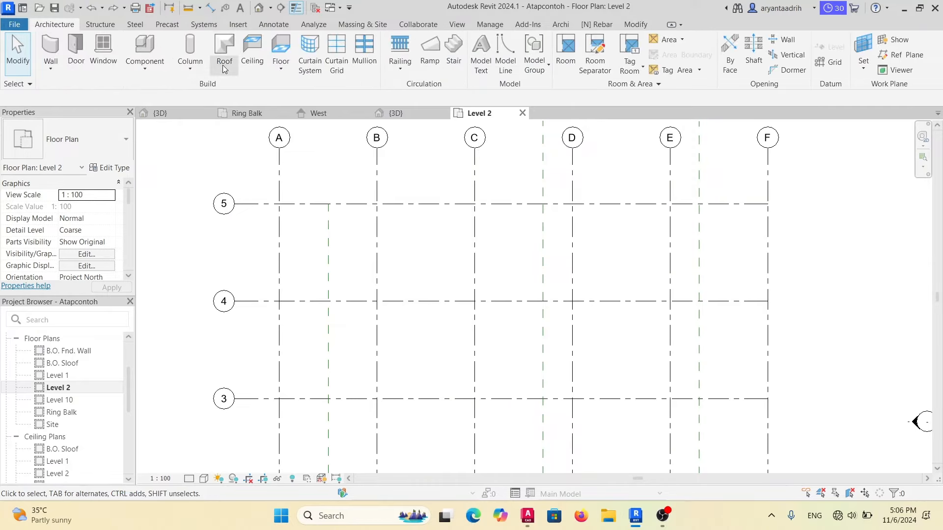
{"action": "left_click", "coordinate": [224, 47]}
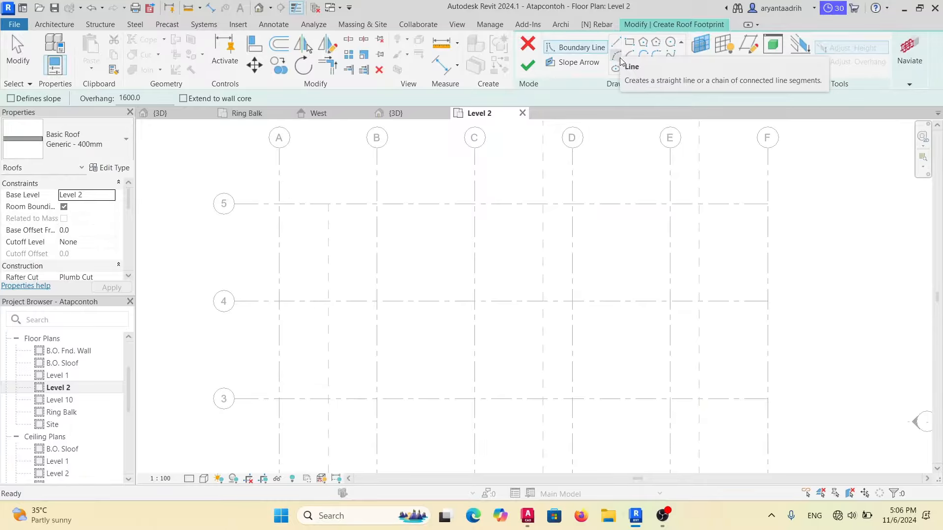
{"action": "left_click", "coordinate": [616, 43]}
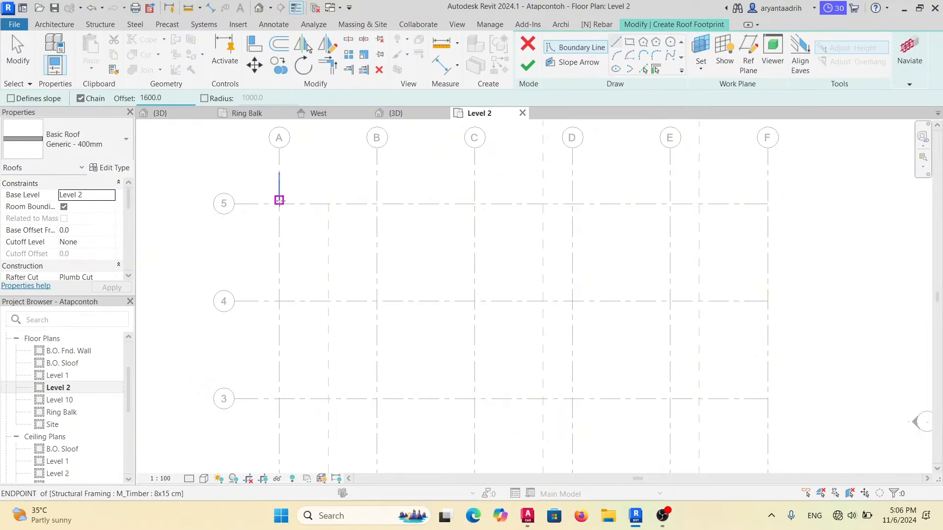
{"action": "scroll", "coordinate": [279, 200], "scroll_direction": "up", "scroll_amount": 2}
{"action": "left_click", "coordinate": [275, 204]}
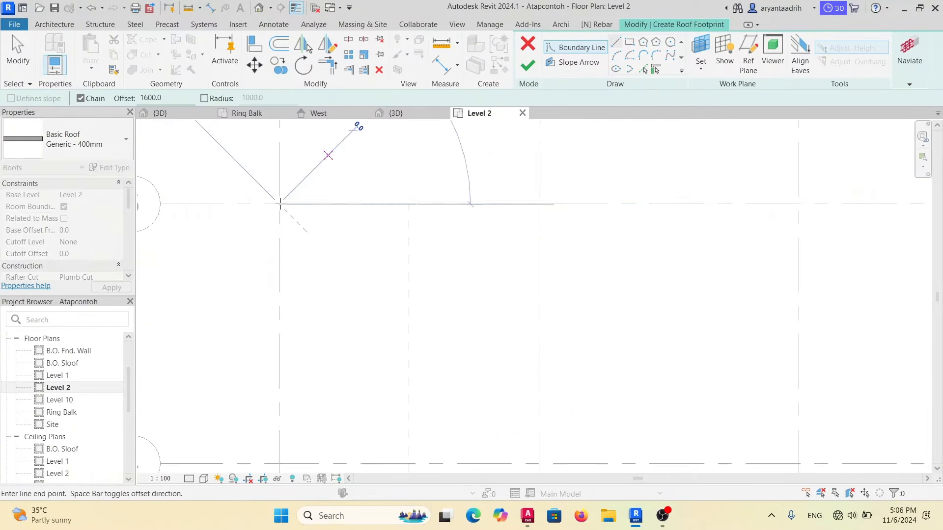
{"action": "scroll", "coordinate": [358, 148], "scroll_direction": "down", "scroll_amount": 4}
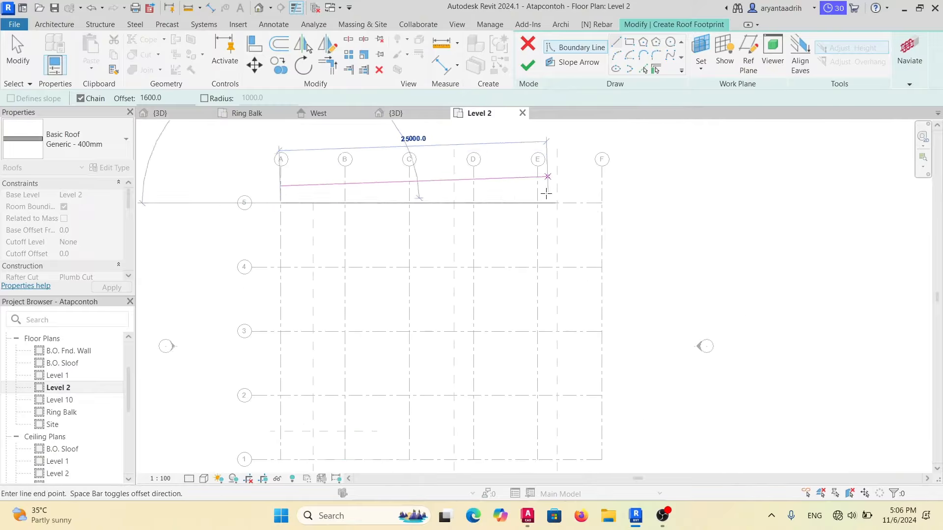
{"action": "left_click", "coordinate": [603, 202]}
{"action": "middle_click_drag", "start_coordinate": [608, 410], "coordinate": [573, 357]}
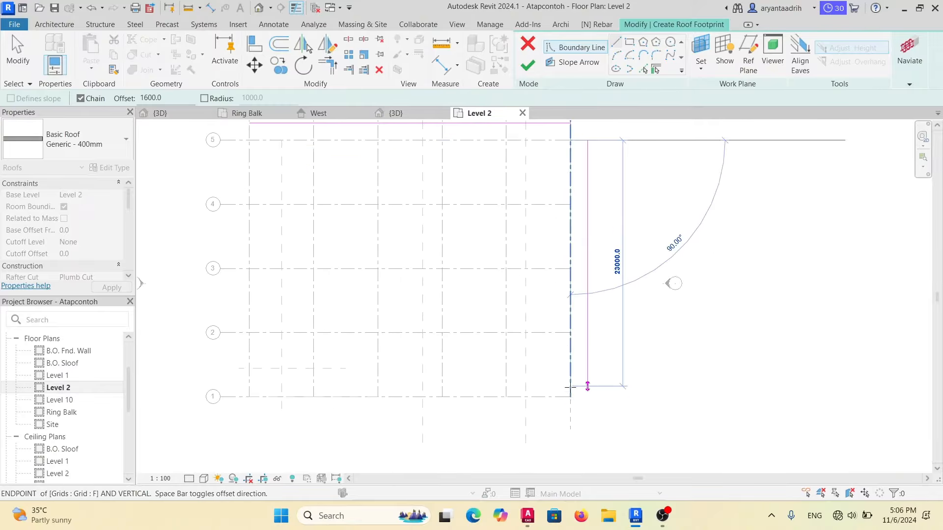
{"action": "left_click", "coordinate": [570, 269]}
{"action": "scroll", "coordinate": [578, 265], "scroll_direction": "up", "scroll_amount": 2}
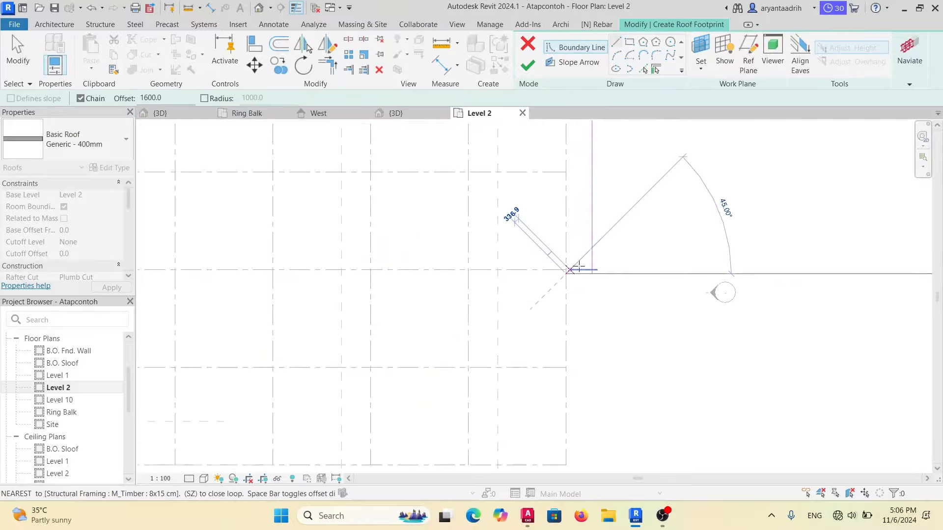
{"action": "key", "text": "Escape"}
{"action": "scroll", "coordinate": [583, 253], "scroll_direction": "down", "scroll_amount": 3}
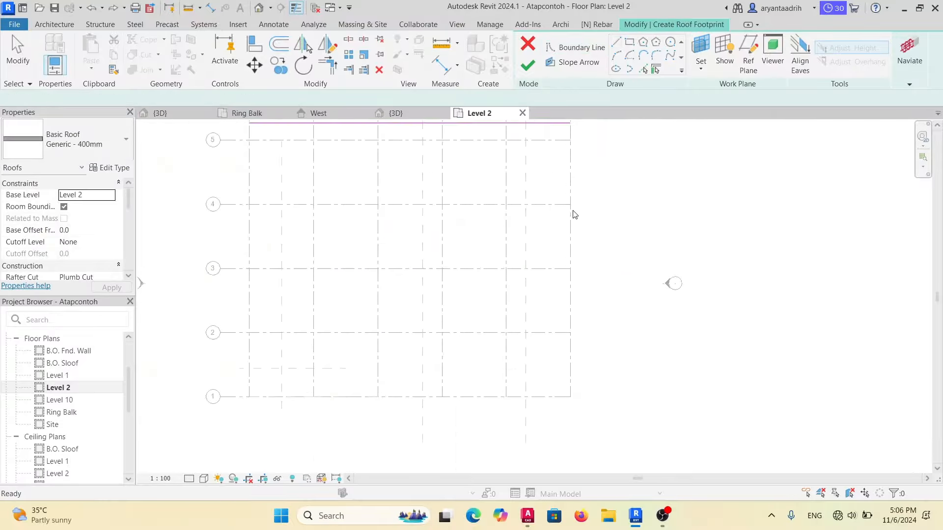
Draw the 1600-offset roof boundary along grid F from 5 to 3, along grid 3 to C, and along grid C to 1.
{"action": "left_click", "coordinate": [567, 161]}
{"action": "scroll", "coordinate": [568, 193], "scroll_direction": "up", "scroll_amount": 4}
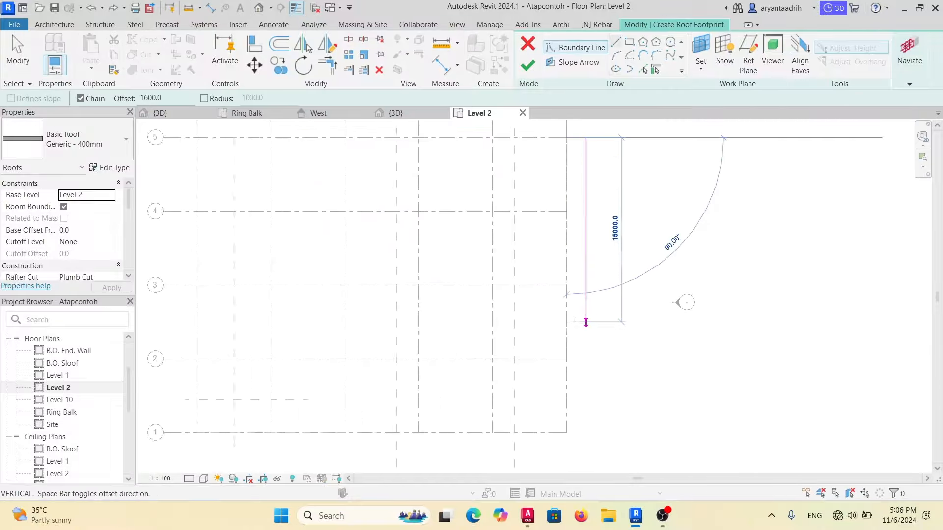
{"action": "left_click", "coordinate": [556, 253]}
{"action": "scroll", "coordinate": [538, 253], "scroll_direction": "down", "scroll_amount": 3}
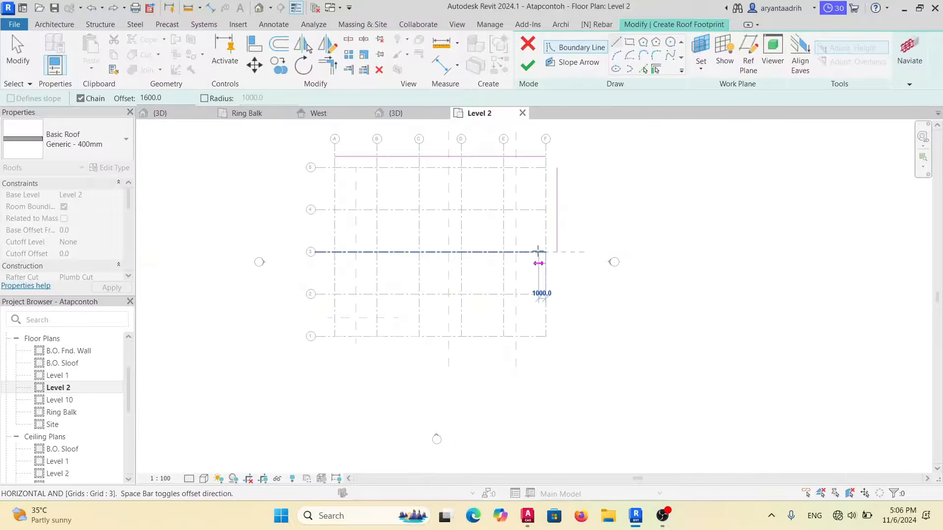
{"action": "scroll", "coordinate": [500, 250], "scroll_direction": "up", "scroll_amount": 1}
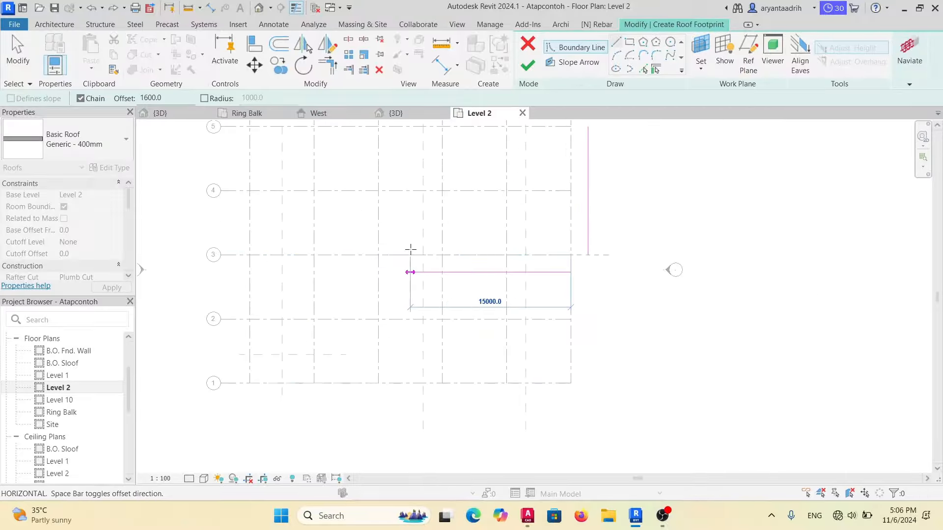
{"action": "left_click", "coordinate": [378, 254]}
{"action": "left_click", "coordinate": [378, 383]}
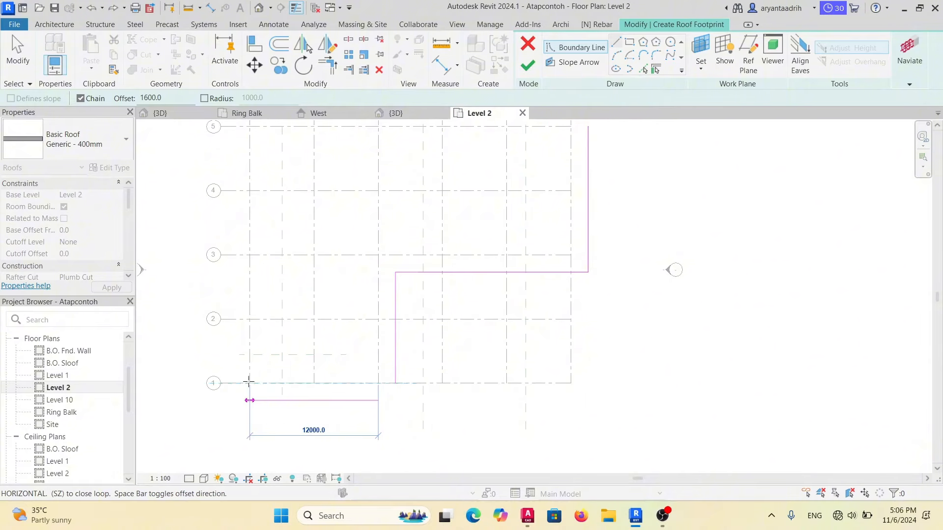
Continue the roof boundary along grid 1 to A and up grid A to 5, keeping the 1600 offset.
{"action": "scroll", "coordinate": [249, 383], "scroll_direction": "up", "scroll_amount": 4}
{"action": "left_click", "coordinate": [249, 383]}
{"action": "scroll", "coordinate": [249, 382], "scroll_direction": "down", "scroll_amount": 4}
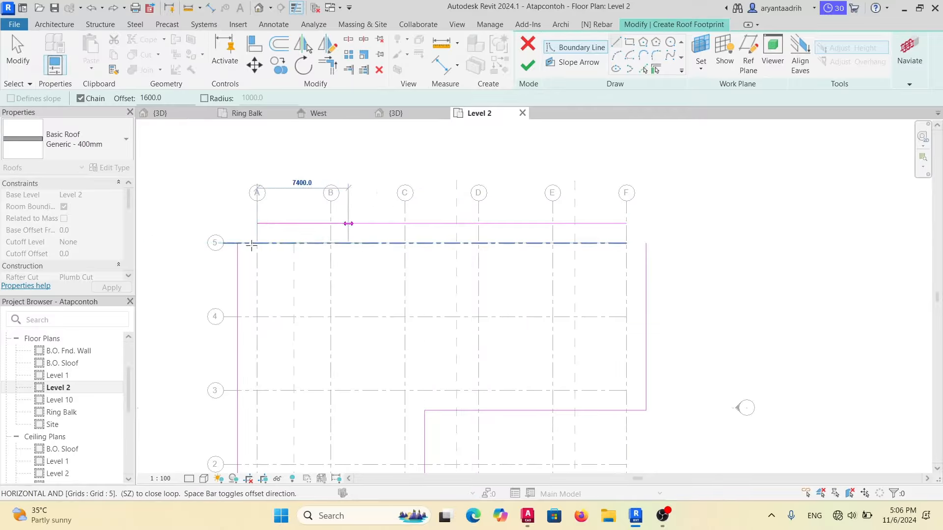
{"action": "key", "text": "Escape"}
{"action": "key", "text": "Escape"}
Trim or extend the roof boundary lines into closed corners at grid intersections F-5 and A-5.
{"action": "scroll", "coordinate": [569, 272], "scroll_direction": "up", "scroll_amount": 2}
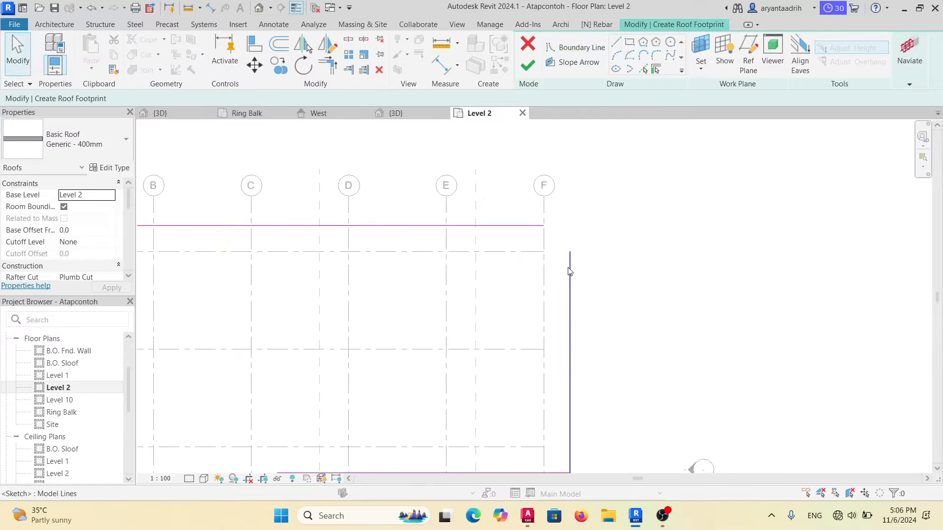
{"action": "key", "text": "t"}
{"action": "key", "text": "r"}
{"action": "left_click", "coordinate": [572, 270]}
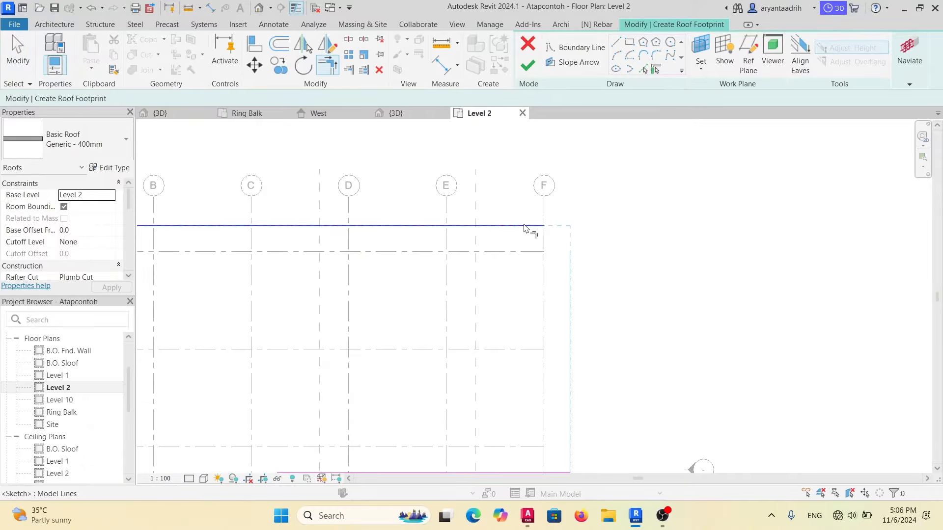
{"action": "left_click", "coordinate": [526, 227]}
{"action": "left_click", "coordinate": [412, 231]}
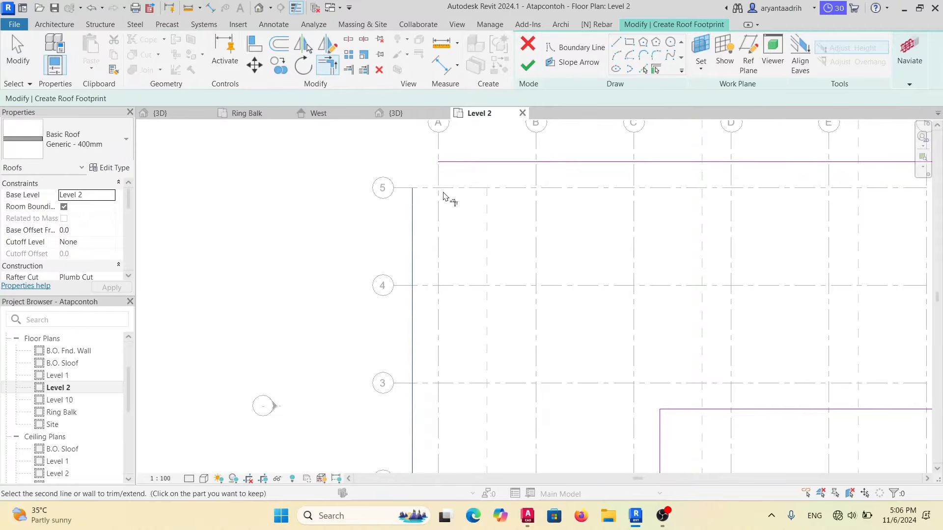
{"action": "left_click", "coordinate": [459, 165]}
{"action": "key", "text": "Escape"}
Measure the distance between the roof boundary beside grid A and the grid line without keeping a dimension.
{"action": "key", "text": "i"}
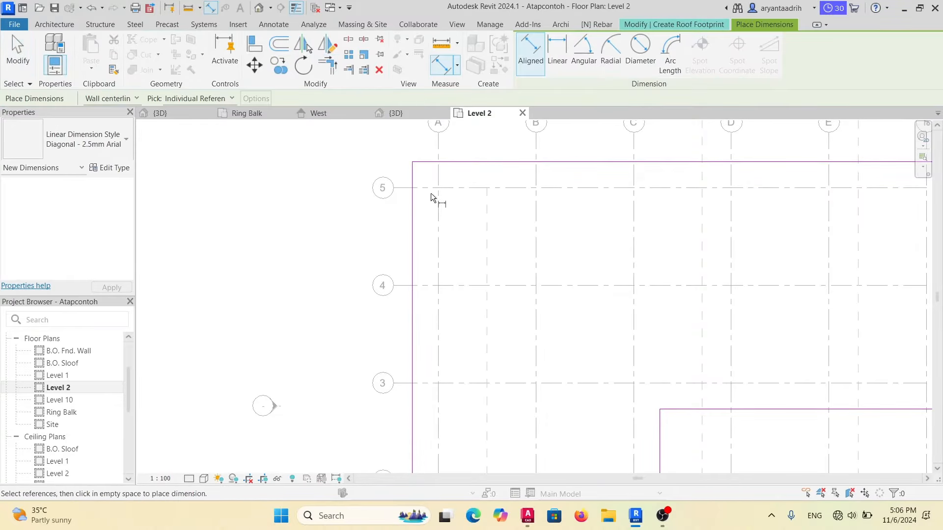
{"action": "left_click", "coordinate": [411, 226]}
{"action": "scroll", "coordinate": [432, 238], "scroll_direction": "up", "scroll_amount": 2}
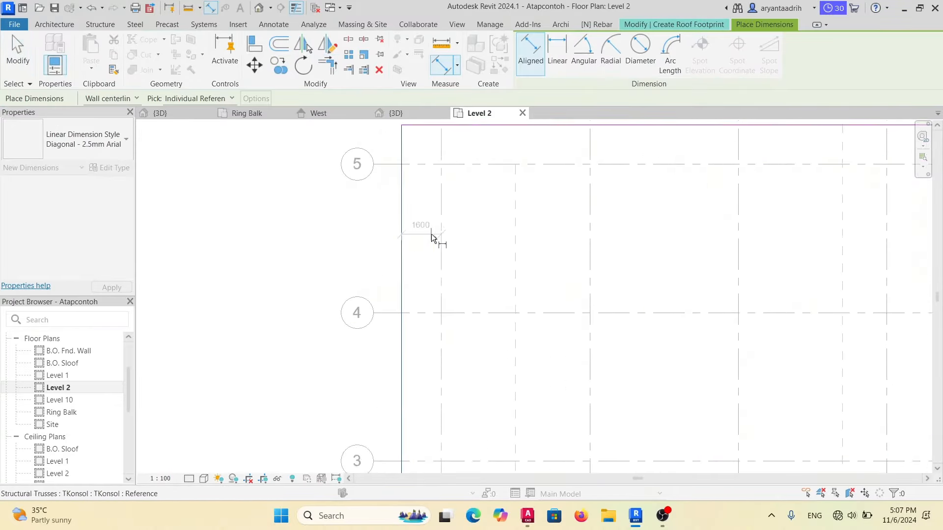
{"action": "scroll", "coordinate": [397, 228], "scroll_direction": "down", "scroll_amount": 3}
{"action": "key", "text": "Escape"}
{"action": "key", "text": "Escape"}
{"action": "scroll", "coordinate": [377, 228], "scroll_direction": "up", "scroll_amount": 2}
{"action": "key", "text": "d"}
{"action": "key", "text": "i"}
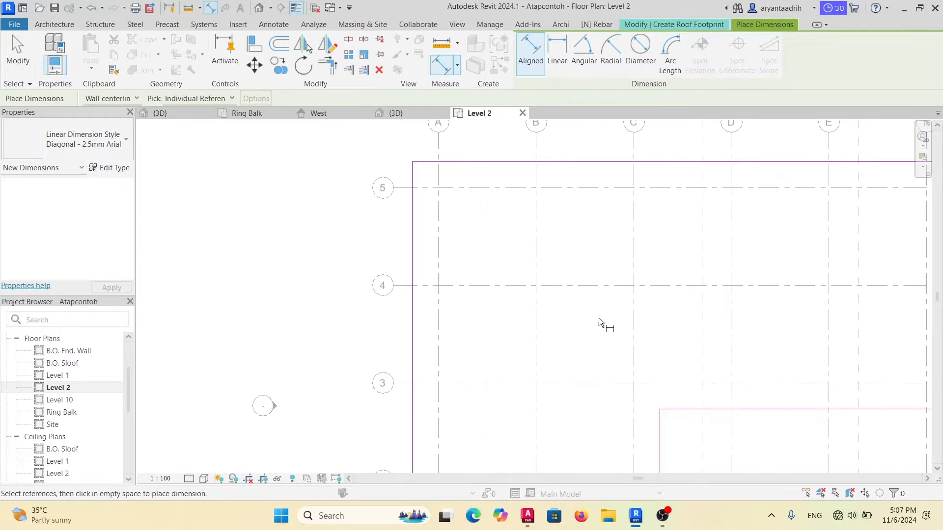
{"action": "scroll", "coordinate": [556, 309], "scroll_direction": "down", "scroll_amount": 1}
{"action": "middle_click_drag", "start_coordinate": [500, 290], "coordinate": [401, 295]}
{"action": "key", "text": "Escape"}
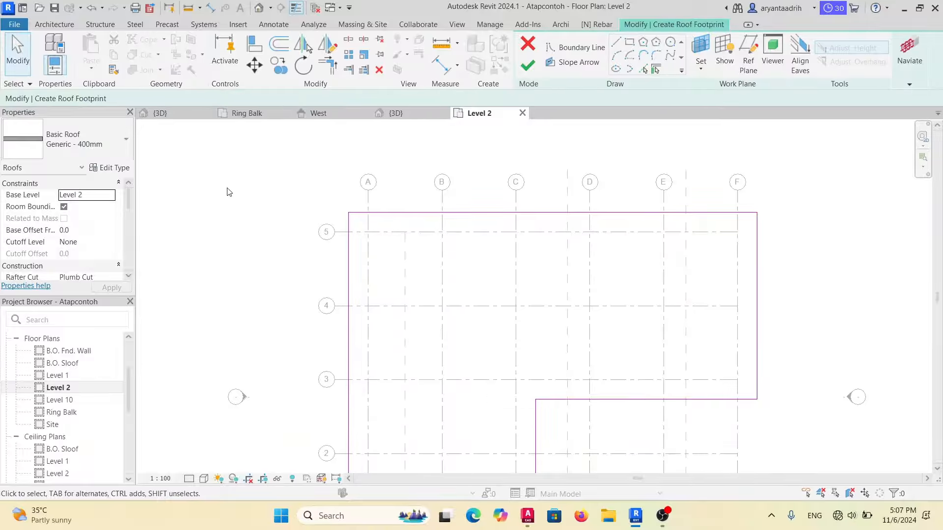
Select all six roof boundary lines and make them define the roof slope.
{"action": "left_click", "coordinate": [358, 212]}
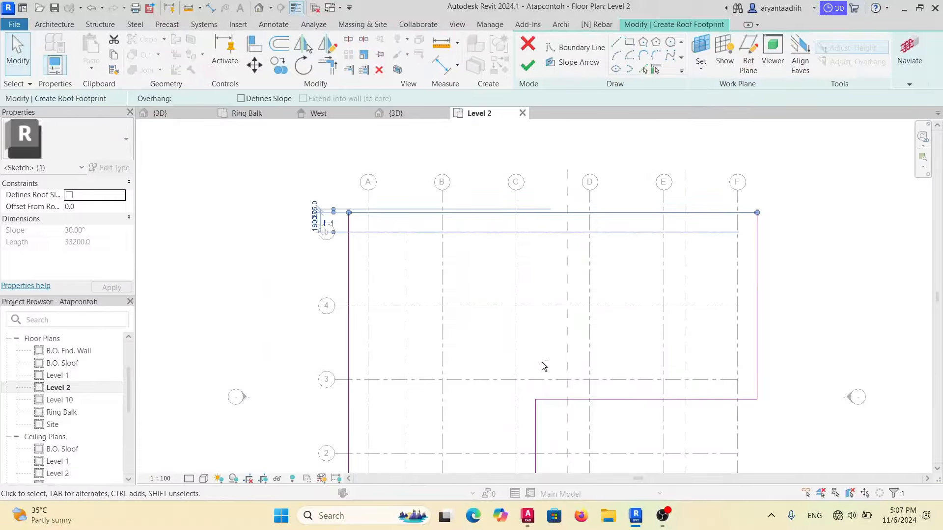
{"action": "left_click", "coordinate": [664, 399], "text": "ctrl"}
{"action": "left_click", "coordinate": [349, 387], "text": "ctrl"}
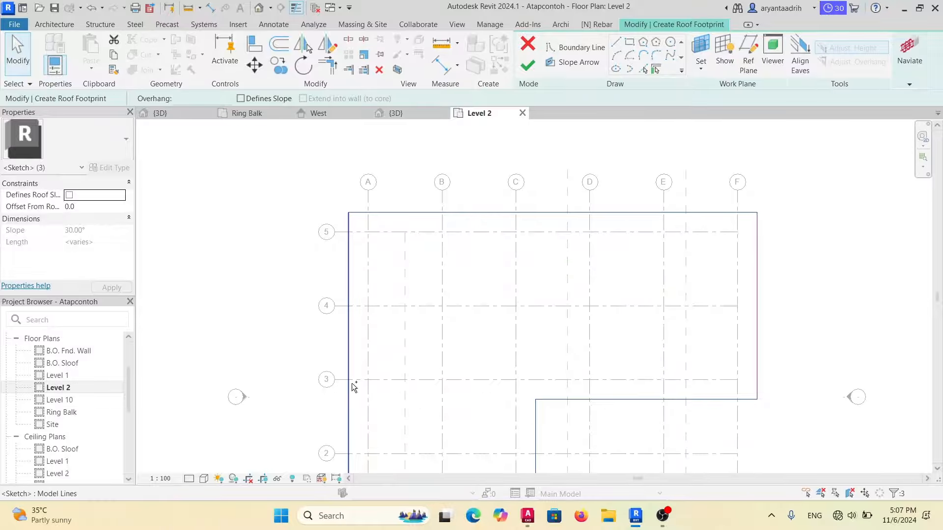
{"action": "middle_click_drag", "start_coordinate": [475, 367], "coordinate": [411, 279]}
{"action": "left_click", "coordinate": [423, 460], "text": "ctrl"}
{"action": "left_click", "coordinate": [692, 246], "text": "ctrl"}
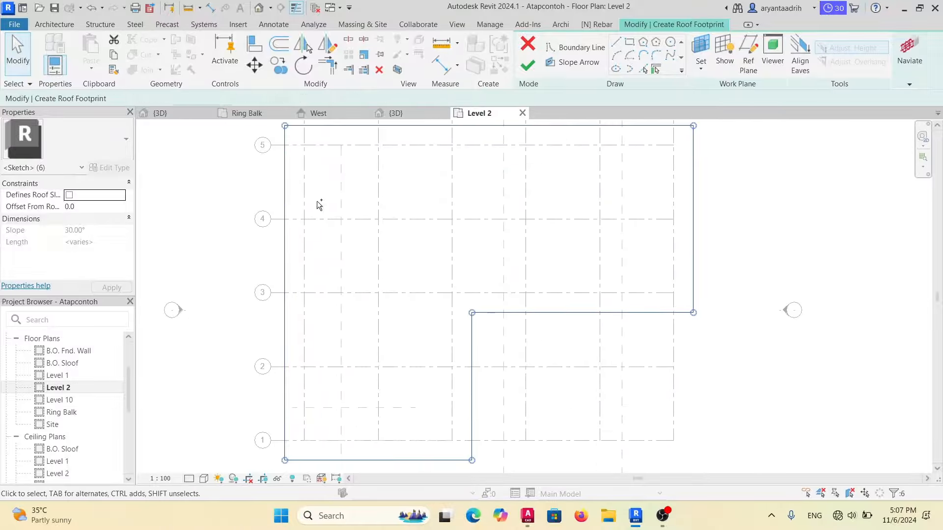
{"action": "left_click", "coordinate": [266, 100]}
Check the sloped footprint against the console trusses in 3D, and finish the roof from the Level 2 plan.
{"action": "left_click", "coordinate": [160, 113]}
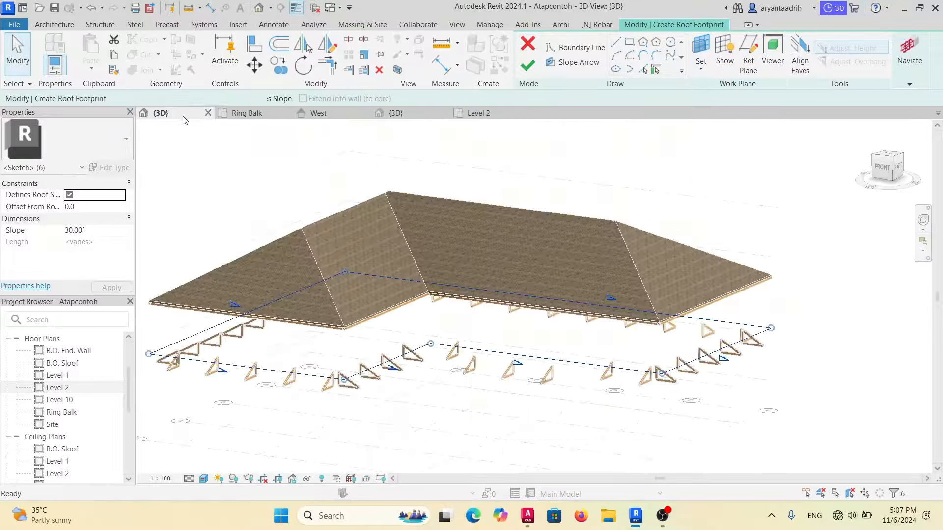
{"action": "scroll", "coordinate": [373, 316], "scroll_direction": "down", "scroll_amount": 2}
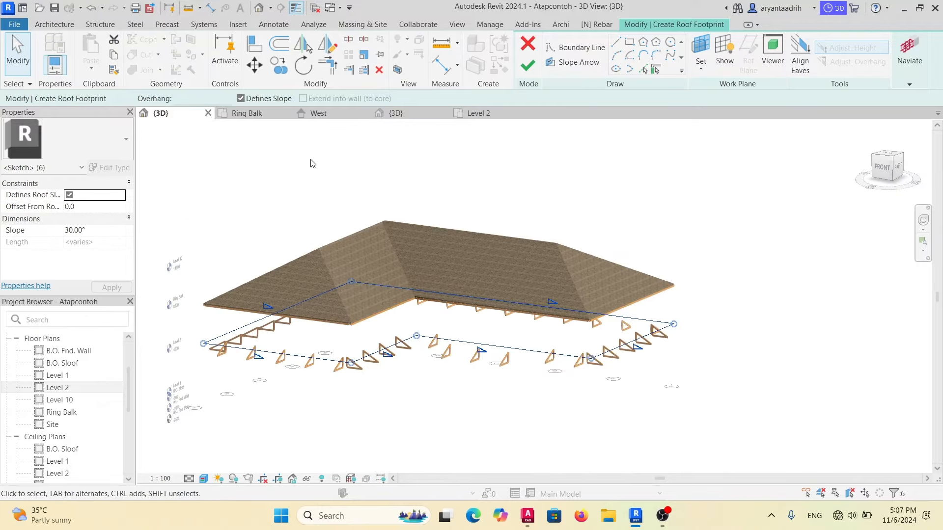
{"action": "left_click", "coordinate": [477, 114]}
{"action": "left_click", "coordinate": [528, 66]}
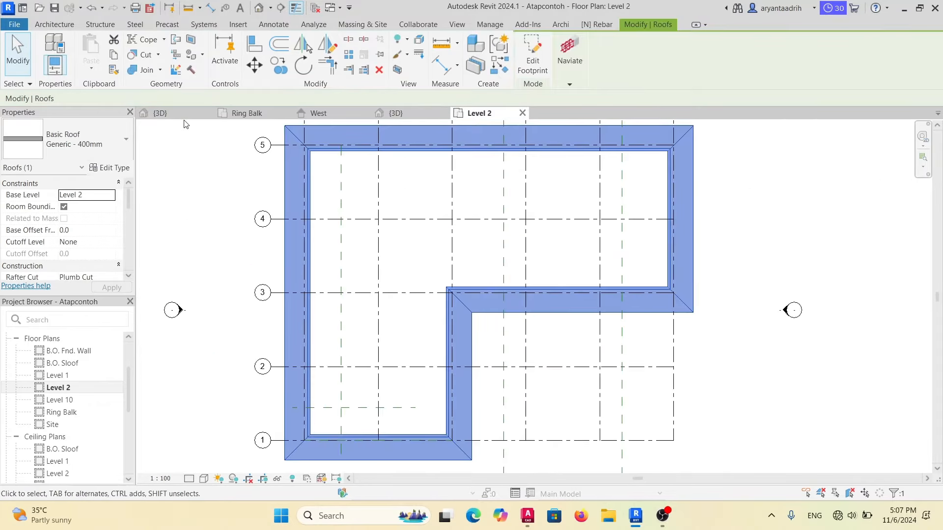
Examine the new lower roof against the console trusses and the upper roof in the 3D view.
{"action": "left_click", "coordinate": [184, 117]}
{"action": "middle_click_drag", "start_coordinate": [444, 337], "coordinate": [634, 332], "text": "shift"}
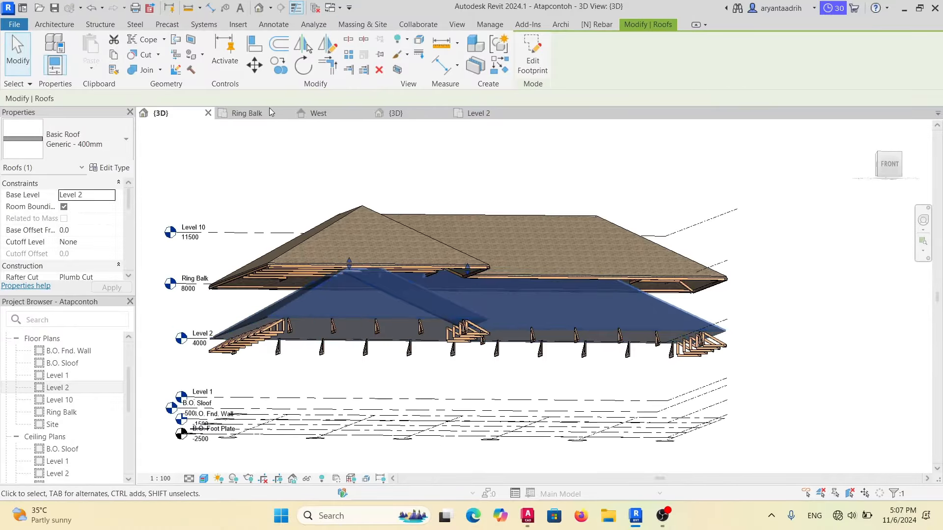
{"action": "left_click", "coordinate": [560, 479]}
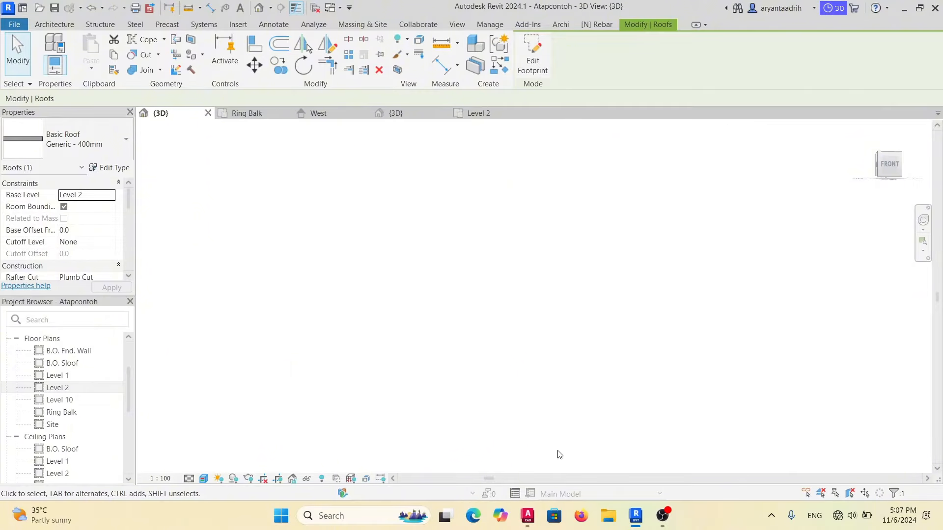
{"action": "left_click", "coordinate": [225, 114]}
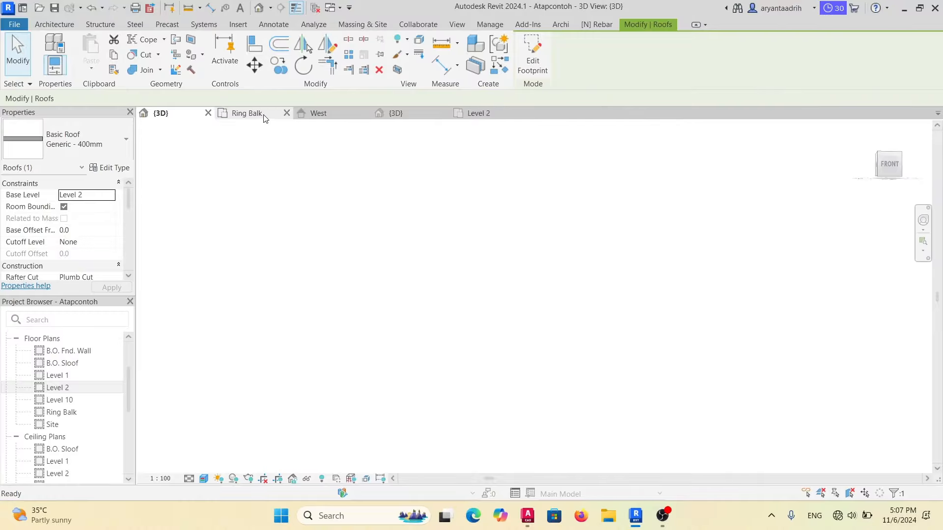
{"action": "left_click", "coordinate": [190, 116]}
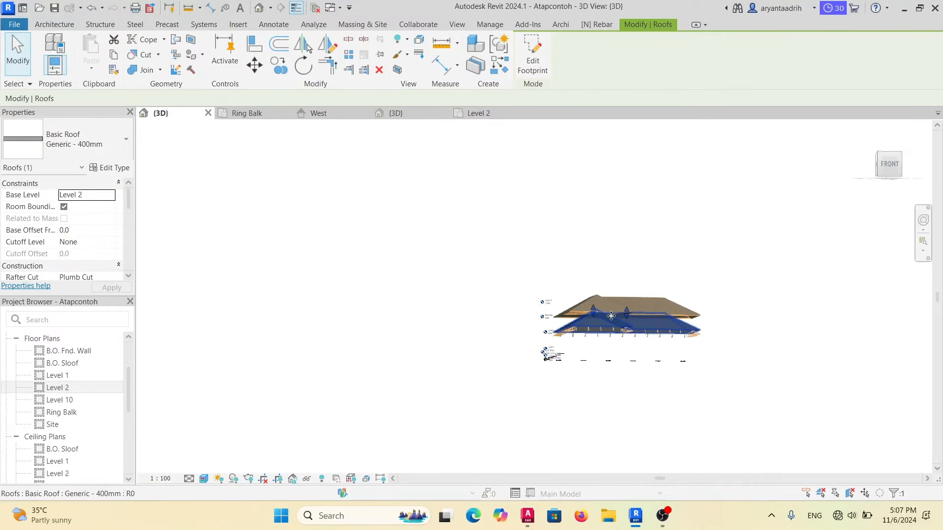
{"action": "scroll", "coordinate": [620, 339], "scroll_direction": "up", "scroll_amount": 3}
{"action": "left_click", "coordinate": [698, 358]}
{"action": "scroll", "coordinate": [710, 310], "scroll_direction": "up", "scroll_amount": 3}
{"action": "middle_click_drag", "start_coordinate": [673, 343], "coordinate": [511, 393], "text": "shift"}
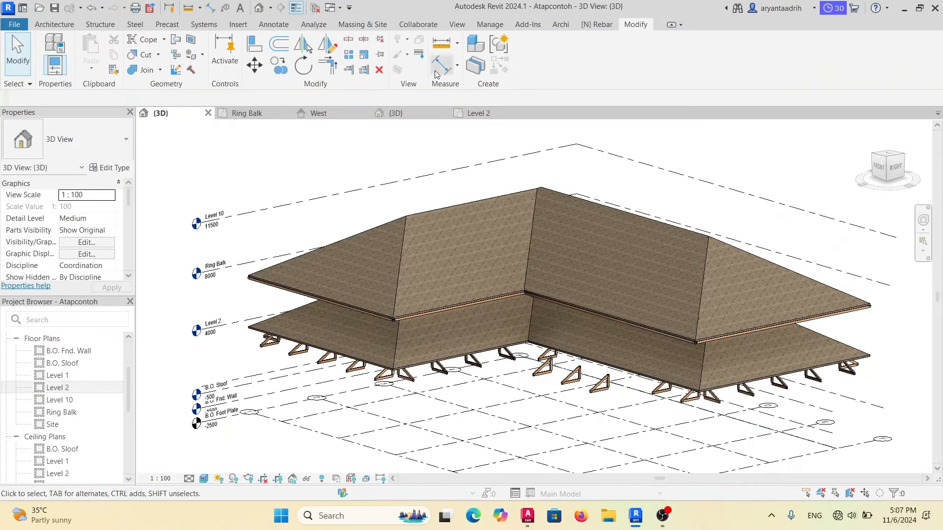
Switch to AutoCAD and examine the lower roof plan in 2A_DED AutoCAD.dwg, including its purlins and consoles around the building edge.
{"action": "key", "text": "alt+Tab"}
{"action": "scroll", "coordinate": [275, 343], "scroll_direction": "down", "scroll_amount": 3}
{"action": "scroll", "coordinate": [275, 343], "scroll_direction": "up", "scroll_amount": 3}
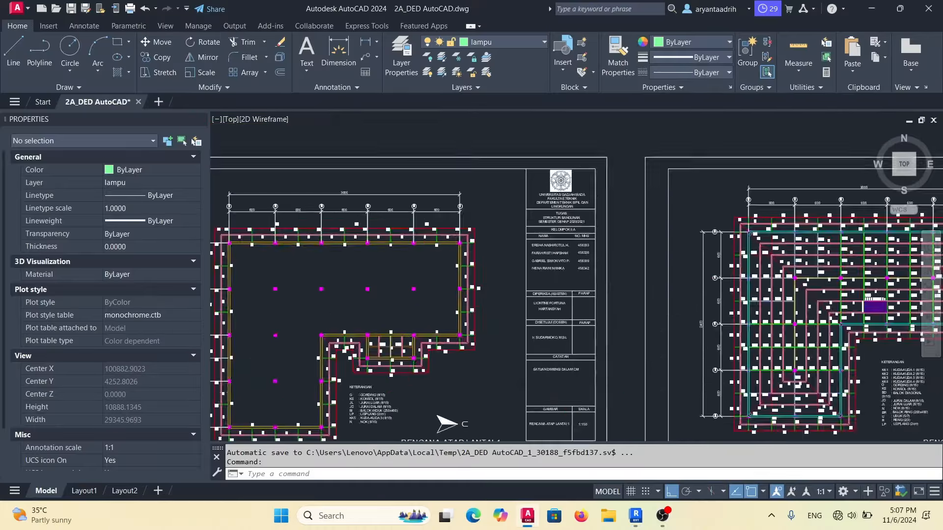
{"action": "scroll", "coordinate": [290, 339], "scroll_direction": "up", "scroll_amount": 5}
{"action": "scroll", "coordinate": [778, 312], "scroll_direction": "down", "scroll_amount": 5}
{"action": "scroll", "coordinate": [288, 213], "scroll_direction": "up", "scroll_amount": 3}
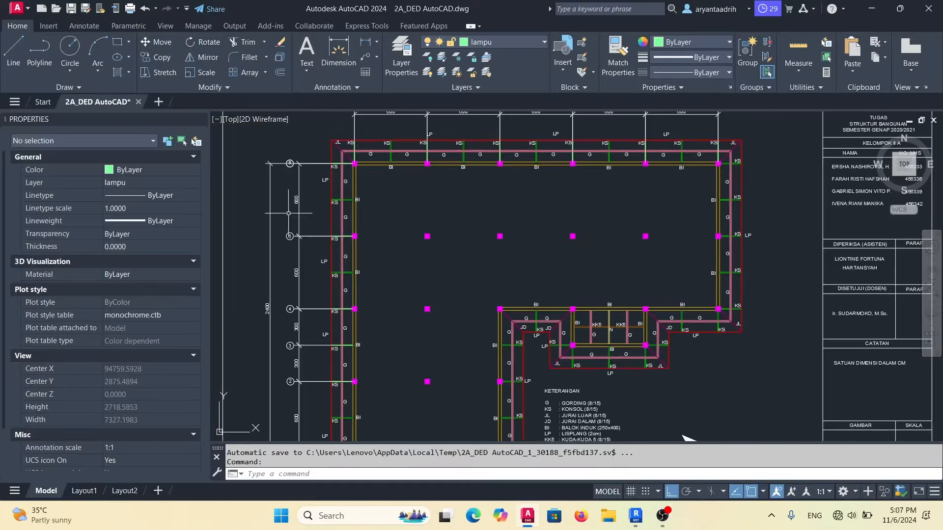
Return to Revit and open the Level 2 floor plan at the new lower roof.
{"action": "left_click", "coordinate": [635, 515]}
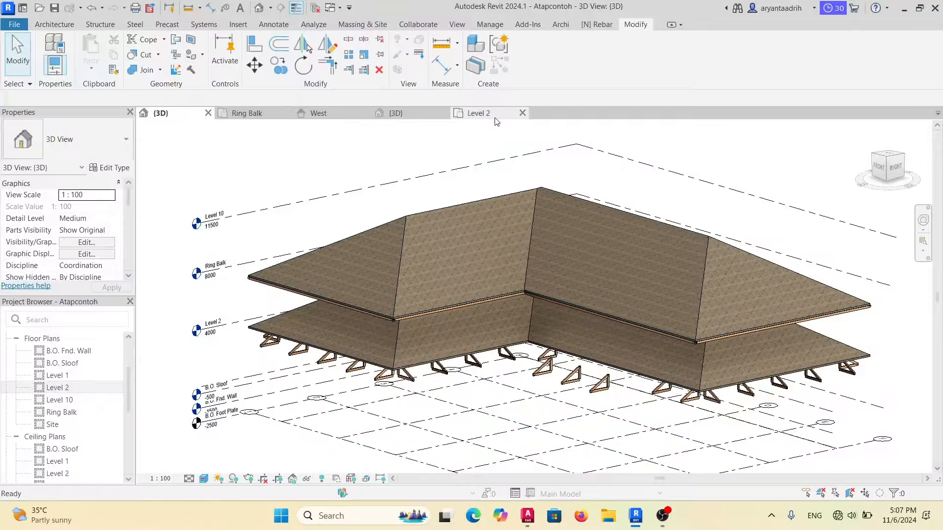
{"action": "left_click", "coordinate": [478, 113]}
{"action": "scroll", "coordinate": [435, 211], "scroll_direction": "up", "scroll_amount": 2}
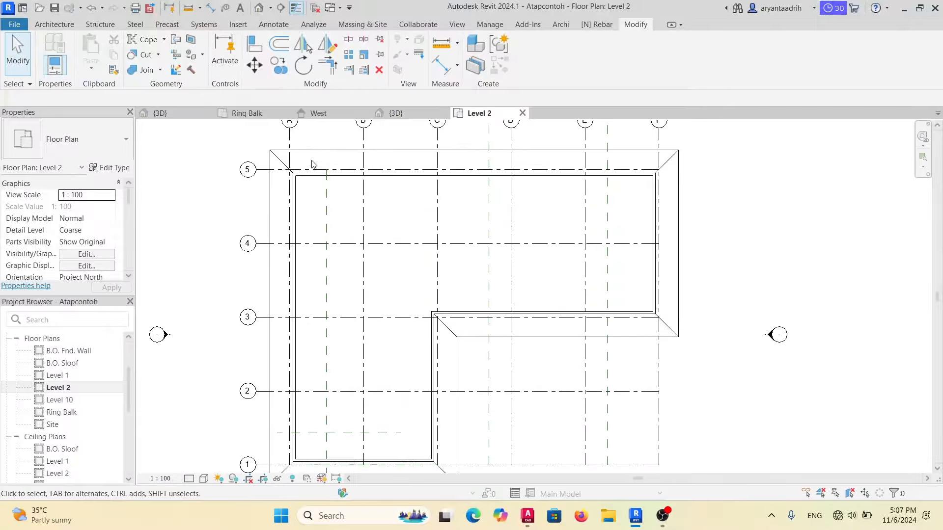
Edit the lower roof's footprint and sketch non-sloping inner boundary lines along grids 5, F, 3 and C.
{"action": "left_click", "coordinate": [333, 155]}
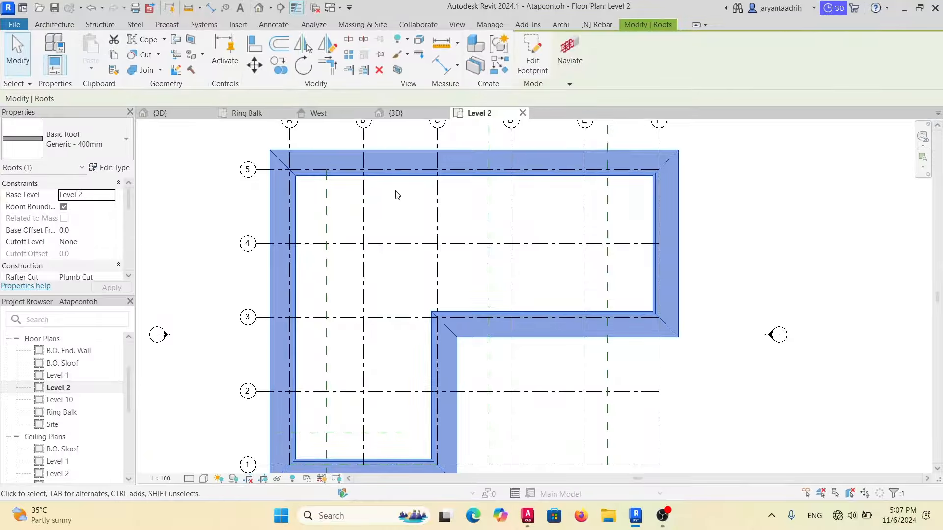
{"action": "double_click", "coordinate": [494, 153]}
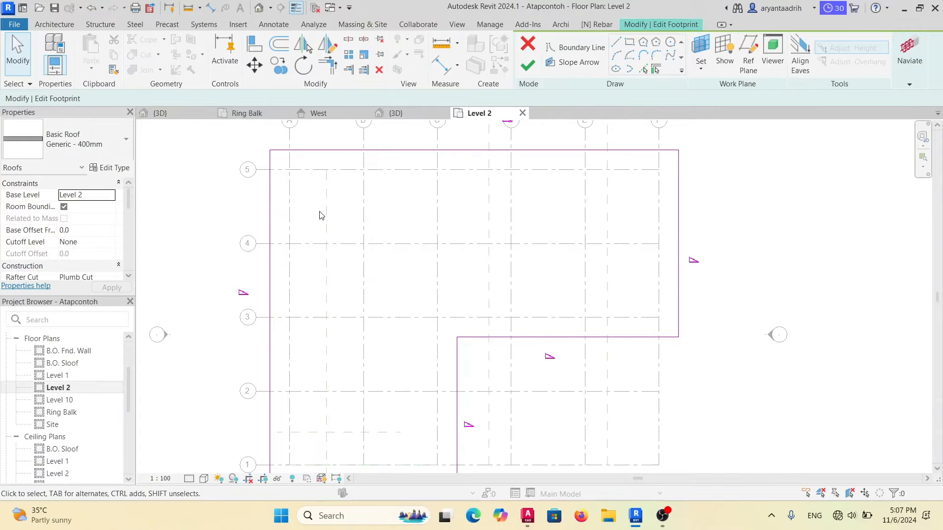
{"action": "scroll", "coordinate": [314, 212], "scroll_direction": "down", "scroll_amount": 1}
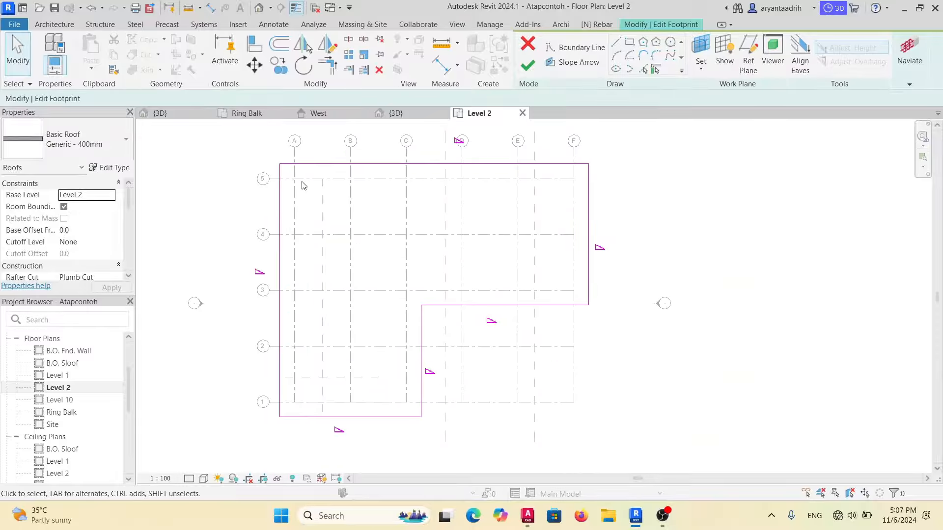
{"action": "left_click", "coordinate": [615, 44]}
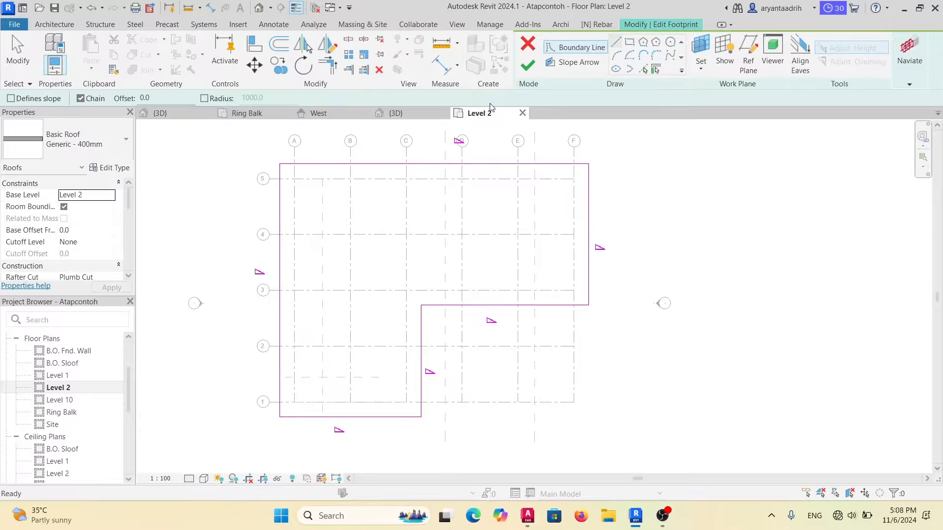
{"action": "scroll", "coordinate": [290, 178], "scroll_direction": "up", "scroll_amount": 4}
{"action": "left_click", "coordinate": [291, 178]}
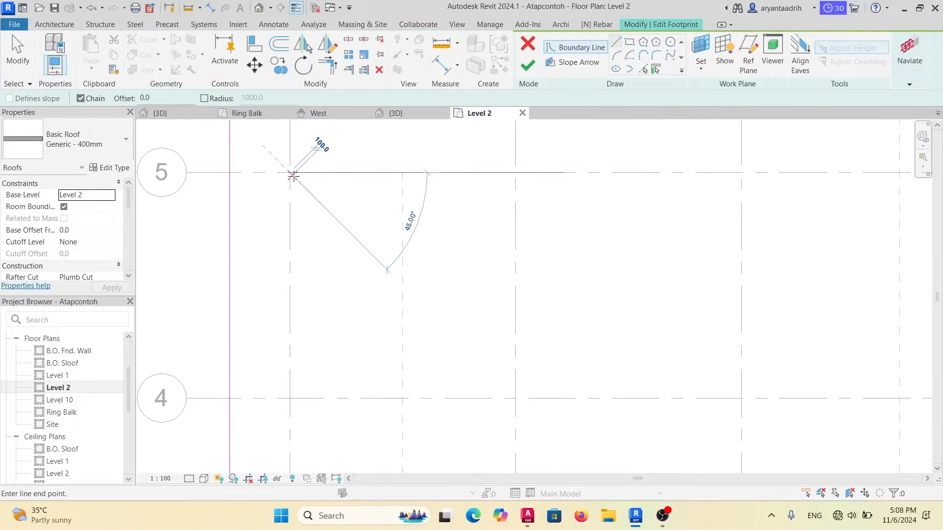
{"action": "scroll", "coordinate": [344, 172], "scroll_direction": "down", "scroll_amount": 5}
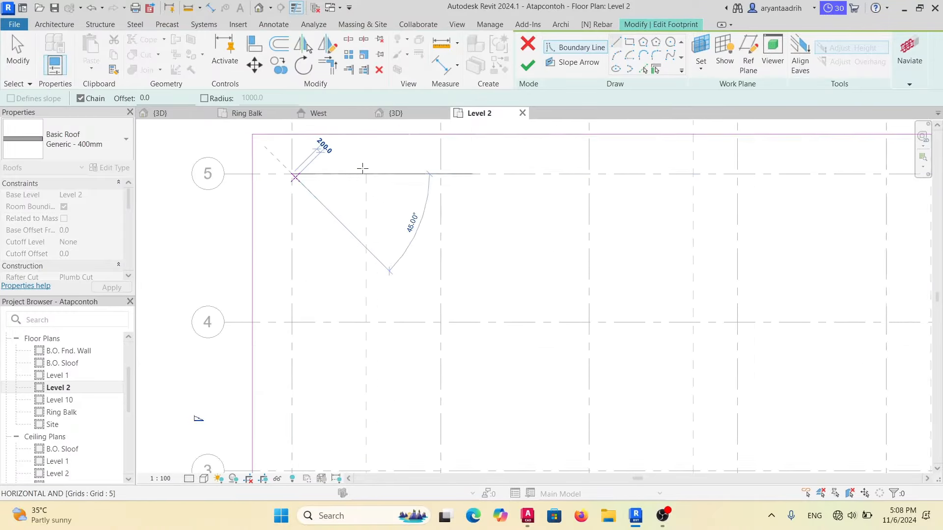
{"action": "left_click", "coordinate": [734, 173]}
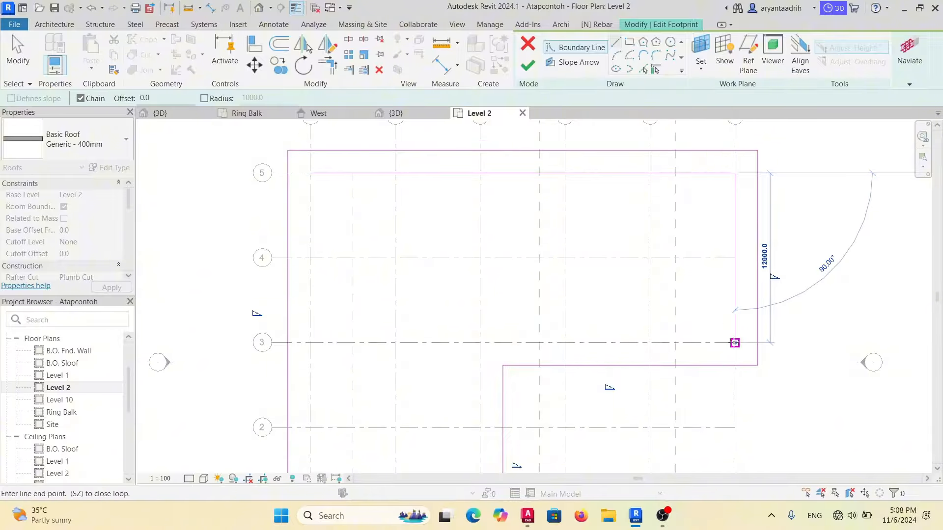
{"action": "left_click", "coordinate": [734, 343]}
{"action": "left_click", "coordinate": [480, 342]}
{"action": "middle_click_drag", "start_coordinate": [480, 342], "coordinate": [478, 189]}
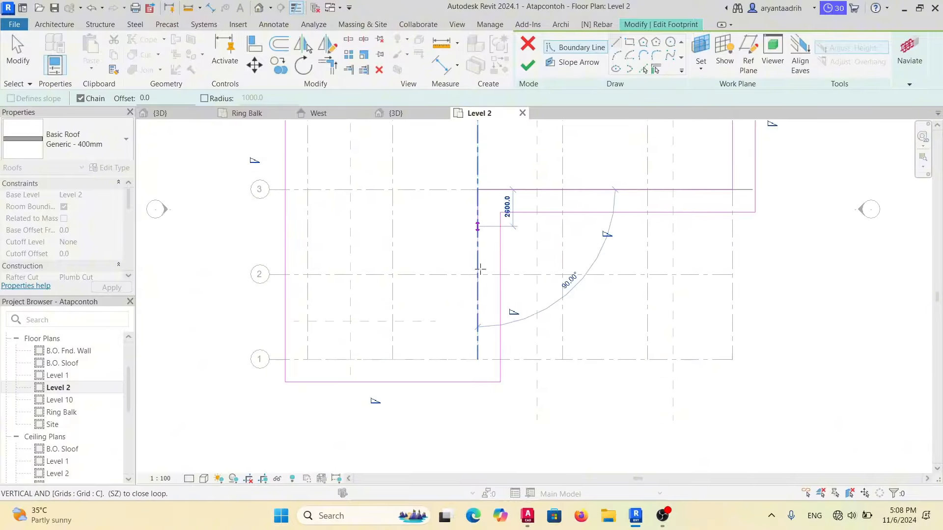
{"action": "left_click", "coordinate": [477, 359]}
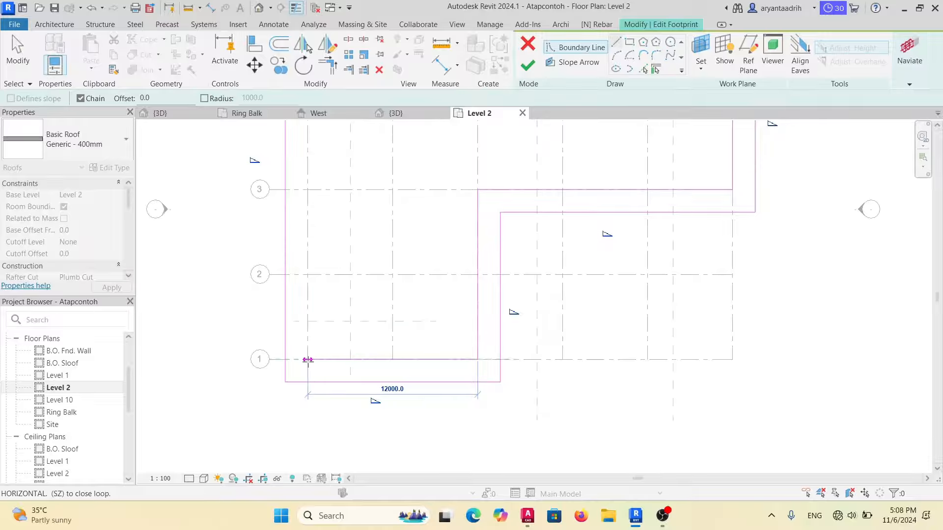
Close the inner boundary loop along grids 1 and A, and finish the lower roof's footprint.
{"action": "scroll", "coordinate": [308, 362], "scroll_direction": "up", "scroll_amount": 7}
{"action": "left_click", "coordinate": [307, 355]}
{"action": "scroll", "coordinate": [314, 282], "scroll_direction": "down", "scroll_amount": 9}
{"action": "middle_click_drag", "start_coordinate": [358, 164], "coordinate": [336, 312]}
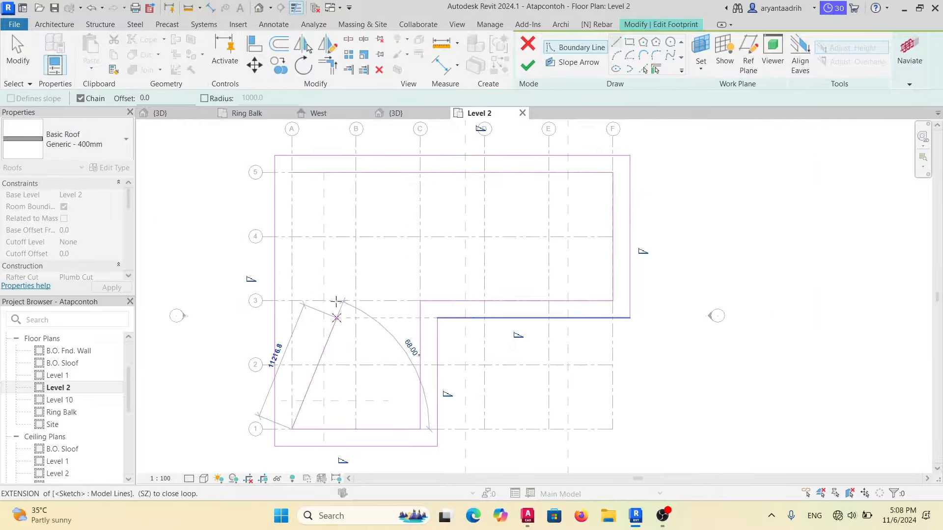
{"action": "left_click", "coordinate": [291, 172]}
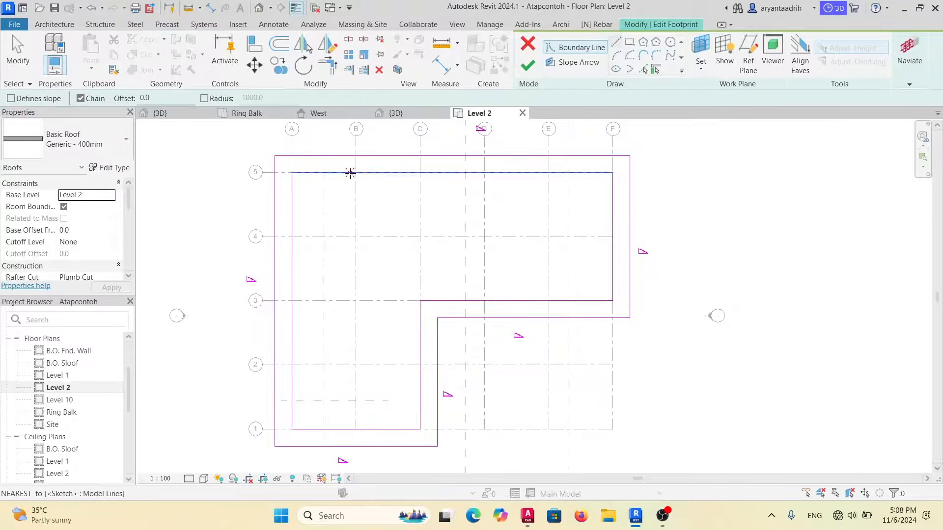
{"action": "key", "text": "Escape"}
{"action": "left_click", "coordinate": [310, 175]}
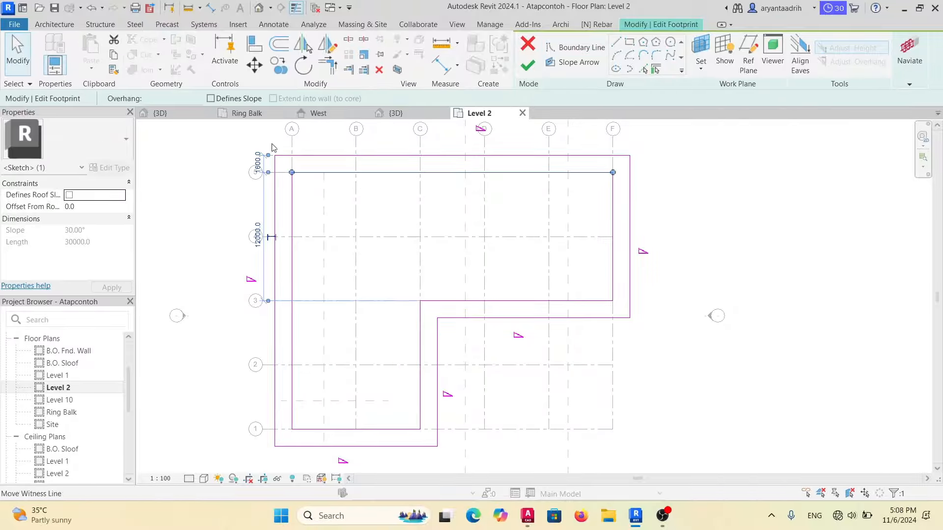
{"action": "key", "text": "Escape"}
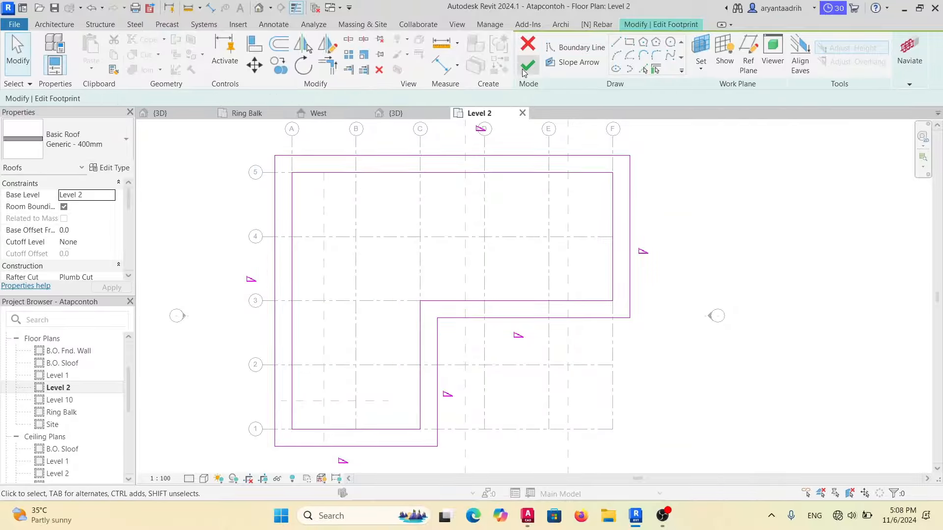
{"action": "left_click", "coordinate": [526, 66]}
Examine the ring-shaped lower roof against the TKonsol trusses from above, the side and below in the 3D view.
{"action": "left_click", "coordinate": [179, 115]}
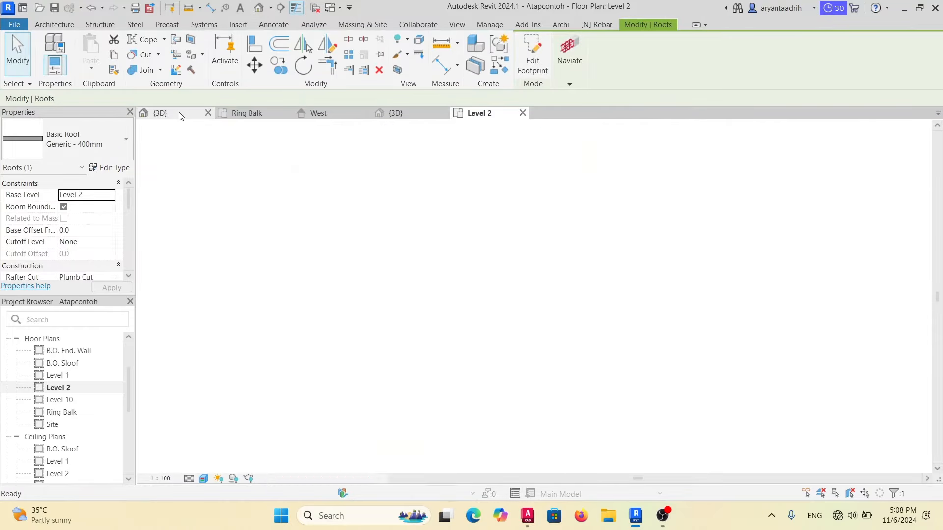
{"action": "middle_click_drag", "start_coordinate": [430, 318], "coordinate": [386, 350], "text": "shift"}
{"action": "left_click", "coordinate": [380, 353]}
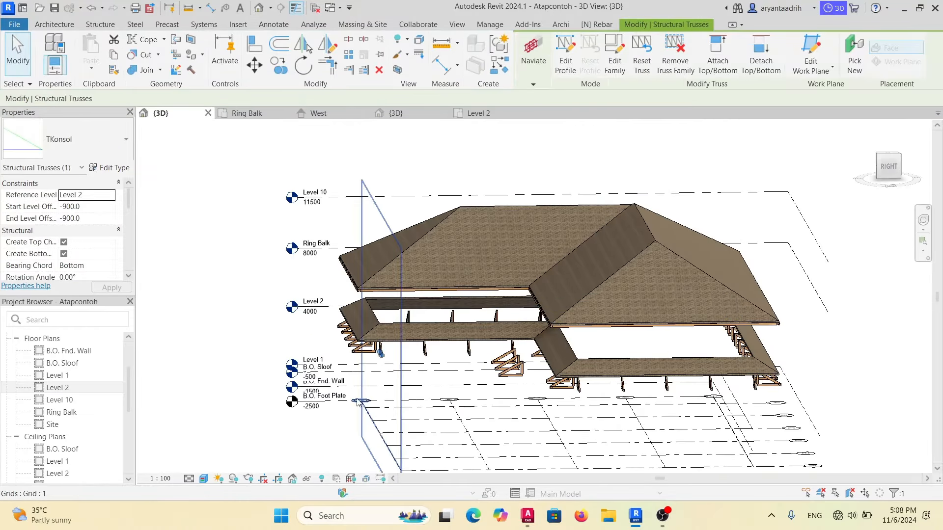
{"action": "left_click", "coordinate": [381, 323]}
{"action": "scroll", "coordinate": [381, 323], "scroll_direction": "up", "scroll_amount": 8}
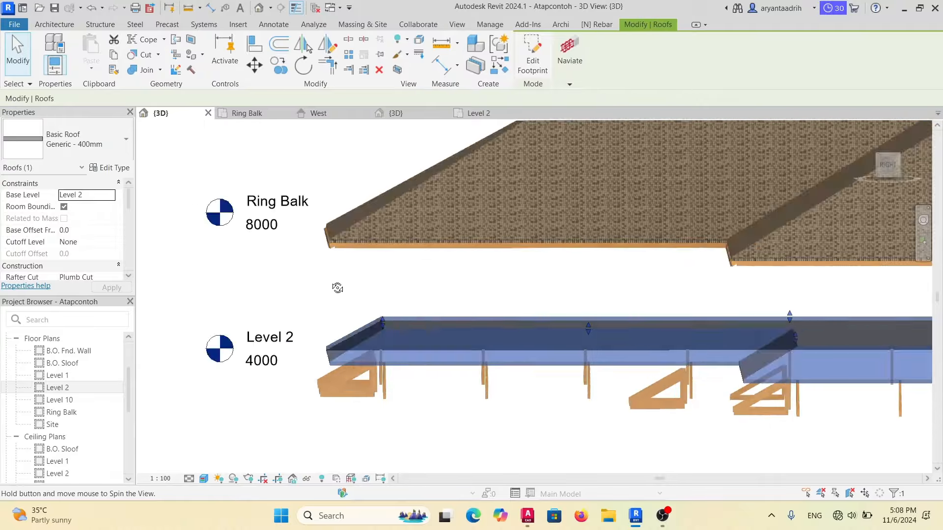
{"action": "middle_click_drag", "start_coordinate": [337, 287], "coordinate": [378, 312], "text": "shift"}
{"action": "scroll", "coordinate": [469, 324], "scroll_direction": "down", "scroll_amount": 3}
{"action": "left_click", "coordinate": [473, 326]}
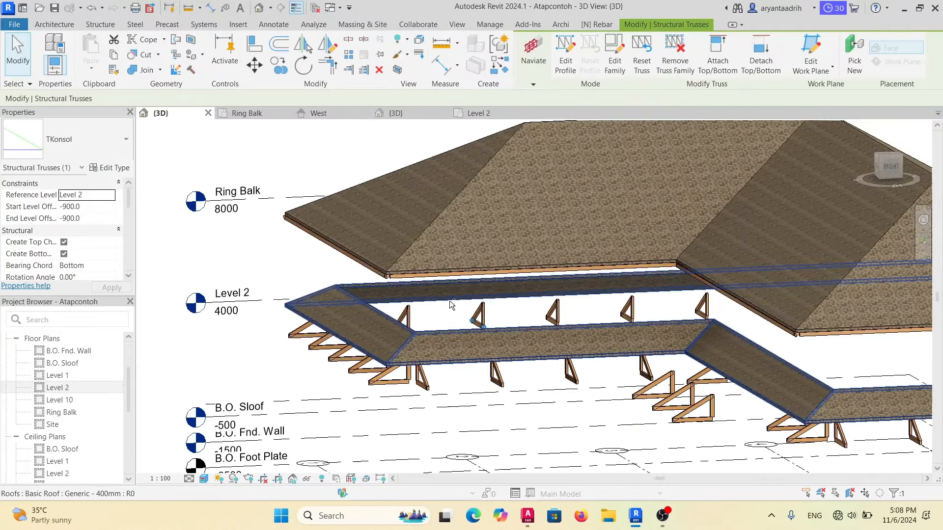
{"action": "middle_click_drag", "start_coordinate": [449, 300], "coordinate": [509, 273], "text": "shift"}
{"action": "scroll", "coordinate": [479, 302], "scroll_direction": "down", "scroll_amount": 2}
{"action": "scroll", "coordinate": [543, 312], "scroll_direction": "up", "scroll_amount": 3}
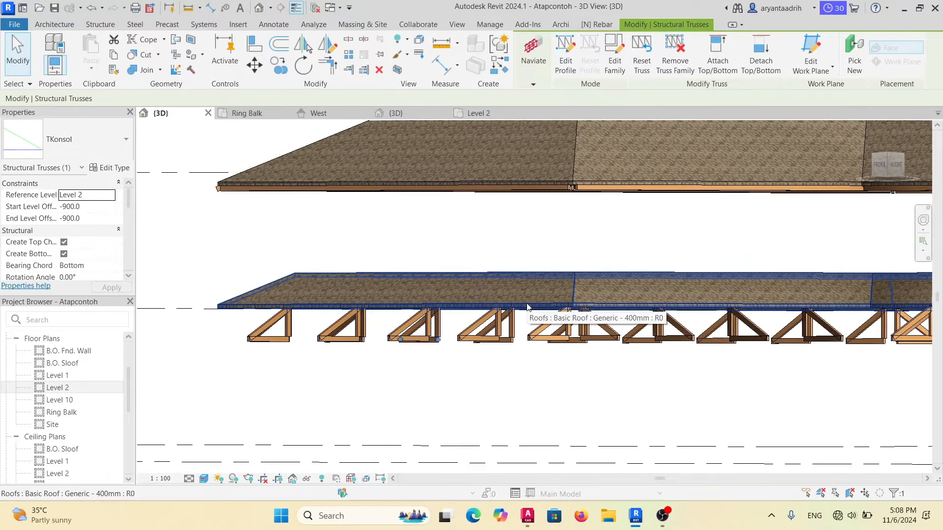
{"action": "middle_click_drag", "start_coordinate": [536, 305], "coordinate": [418, 245], "text": "shift"}
{"action": "scroll", "coordinate": [389, 290], "scroll_direction": "down", "scroll_amount": 1}
Start placing an M_Timber 8x15 cm beam under the lower roof and switch the 3D view to an unshaded line display.
{"action": "left_click", "coordinate": [100, 25]}
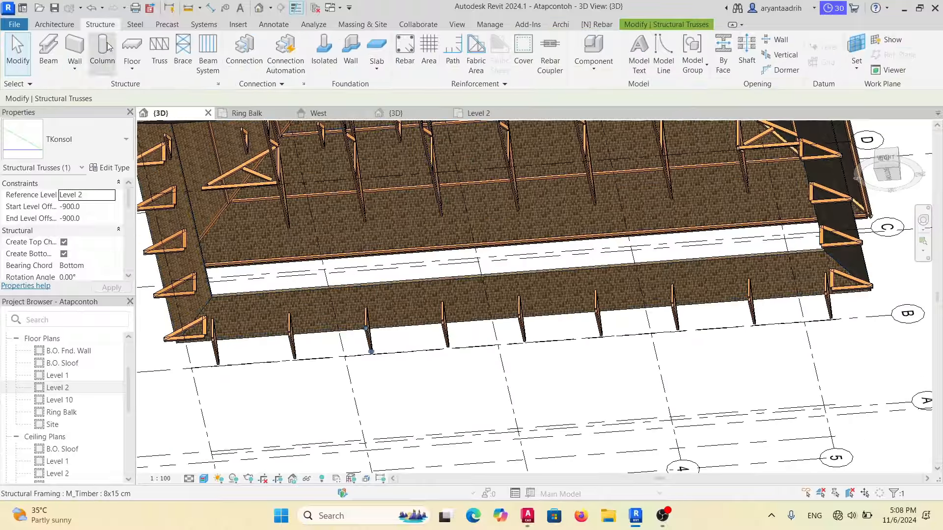
{"action": "left_click", "coordinate": [48, 51]}
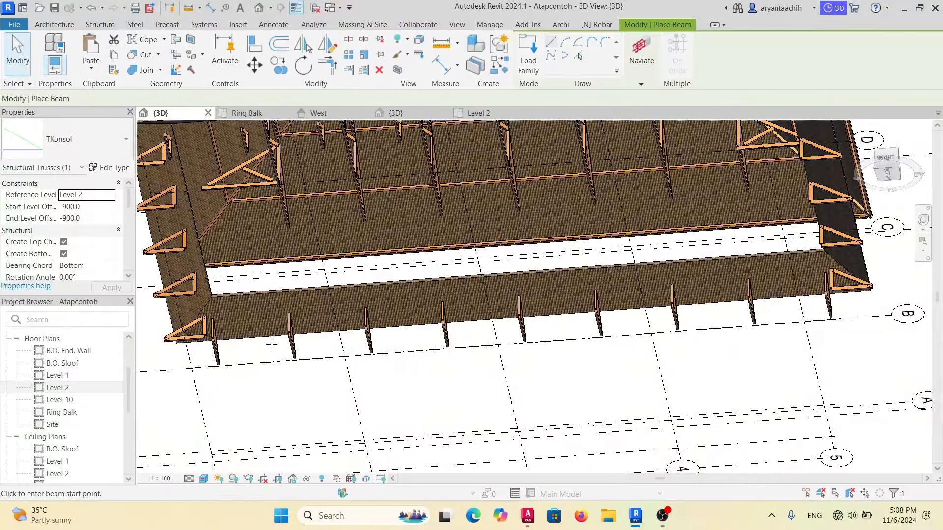
{"action": "middle_click_drag", "start_coordinate": [318, 343], "coordinate": [284, 366], "text": "shift"}
{"action": "scroll", "coordinate": [200, 320], "scroll_direction": "up", "scroll_amount": 3}
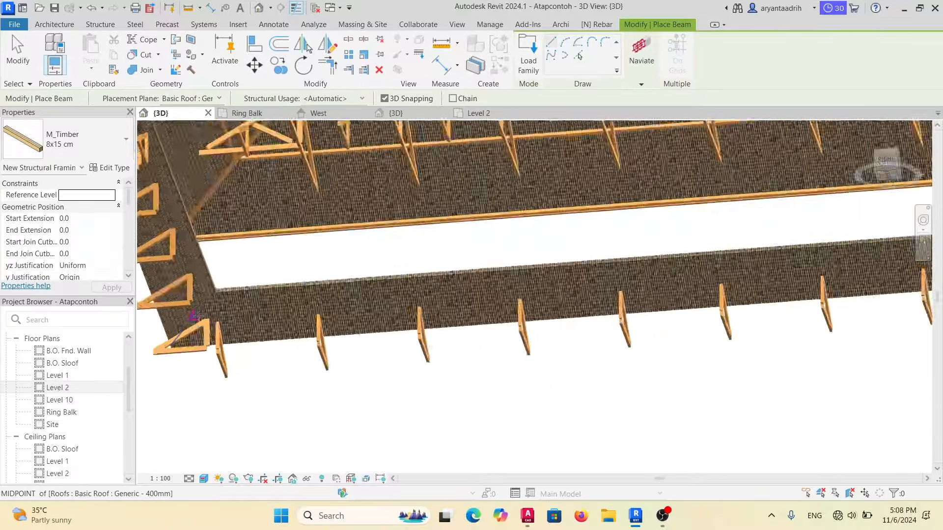
{"action": "left_click", "coordinate": [191, 321]}
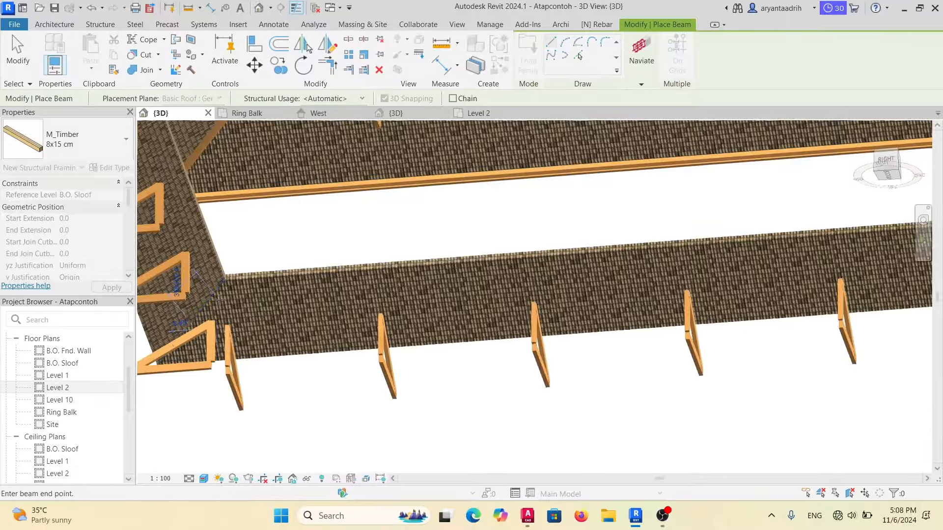
{"action": "left_click", "coordinate": [189, 479]}
{"action": "left_click", "coordinate": [245, 415]}
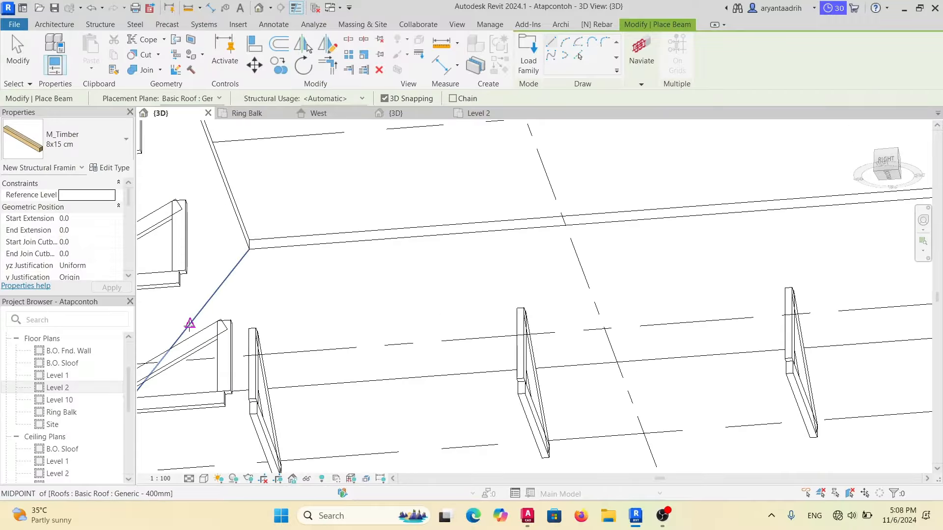
Place an M_Timber 8x15 cm purlin between the midpoints of the lower roof's two hip lines along the grid A side.
{"action": "left_click", "coordinate": [191, 321]}
{"action": "scroll", "coordinate": [647, 265], "scroll_direction": "down", "scroll_amount": 2}
{"action": "middle_click_drag", "start_coordinate": [648, 265], "coordinate": [644, 300]}
{"action": "scroll", "coordinate": [644, 300], "scroll_direction": "down", "scroll_amount": 2}
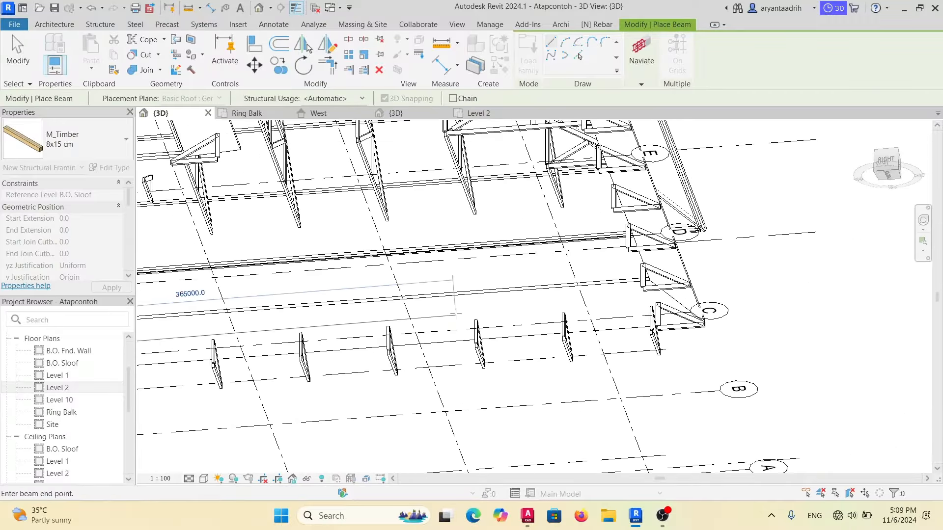
{"action": "scroll", "coordinate": [663, 307], "scroll_direction": "up", "scroll_amount": 5}
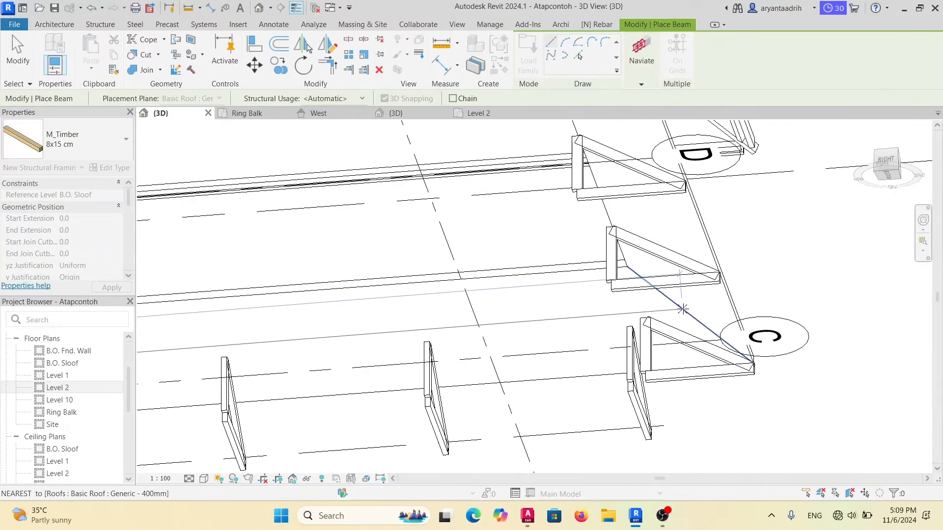
{"action": "left_click", "coordinate": [687, 316]}
{"action": "scroll", "coordinate": [653, 300], "scroll_direction": "down", "scroll_amount": 3}
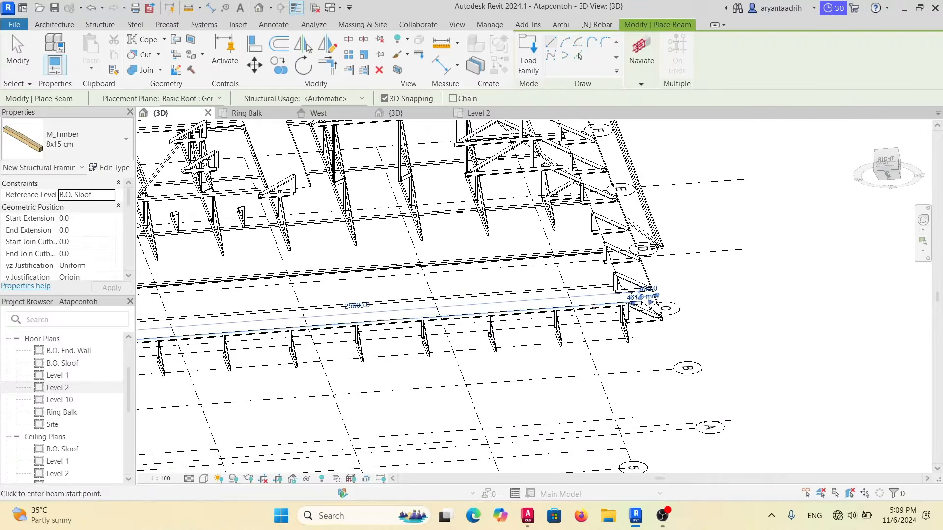
{"action": "middle_click_drag", "start_coordinate": [594, 307], "coordinate": [610, 379]}
{"action": "scroll", "coordinate": [193, 263], "scroll_direction": "up", "scroll_amount": 6}
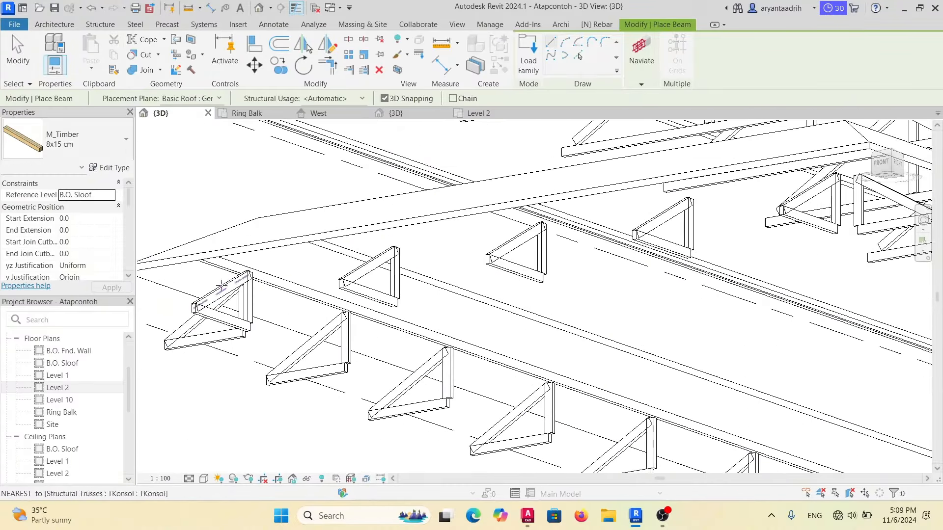
{"action": "key", "text": "Escape"}
Select the new purlin and inspect its position relative to the console trusses in 3D.
{"action": "left_click", "coordinate": [225, 271]}
{"action": "middle_click_drag", "start_coordinate": [214, 265], "coordinate": [295, 290], "text": "shift"}
{"action": "middle_click_drag", "start_coordinate": [590, 314], "coordinate": [501, 315], "text": "shift"}
Switch to AutoCAD and examine how the Gording 8/15 sits on the console in the Detail Konsol drawing.
{"action": "left_click", "coordinate": [527, 516]}
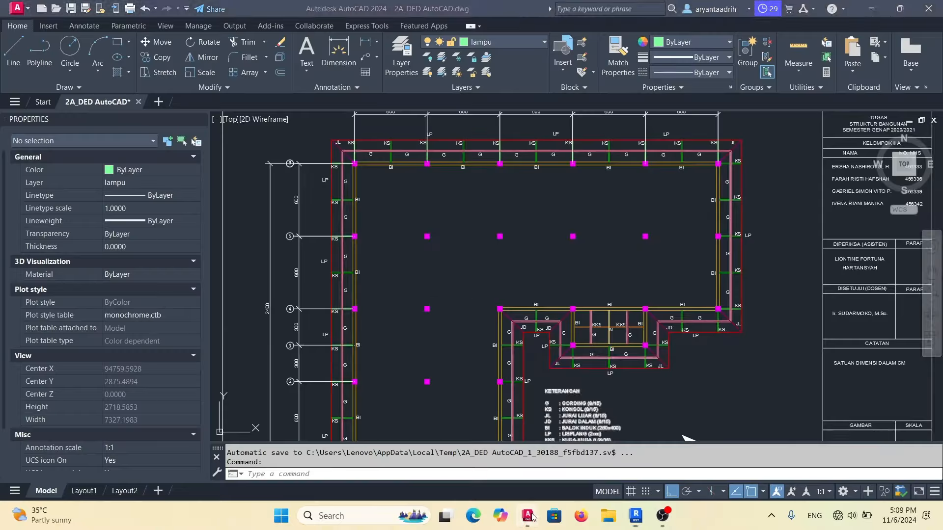
{"action": "scroll", "coordinate": [446, 290], "scroll_direction": "down", "scroll_amount": 6}
{"action": "middle_click_drag", "start_coordinate": [883, 319], "coordinate": [589, 302]}
{"action": "scroll", "coordinate": [601, 302], "scroll_direction": "up", "scroll_amount": 4}
{"action": "middle_click_drag", "start_coordinate": [691, 368], "coordinate": [444, 314]}
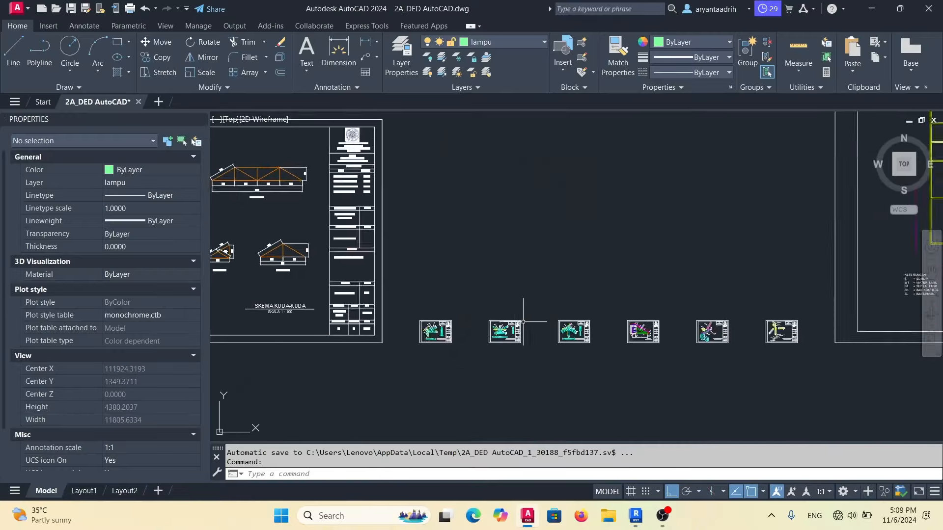
{"action": "scroll", "coordinate": [471, 317], "scroll_direction": "up", "scroll_amount": 12}
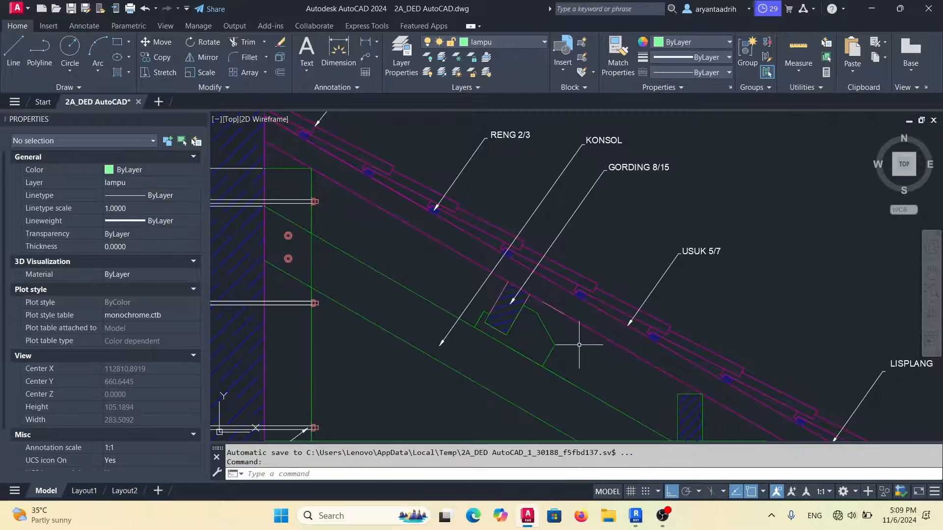
{"action": "scroll", "coordinate": [562, 300], "scroll_direction": "down", "scroll_amount": 4}
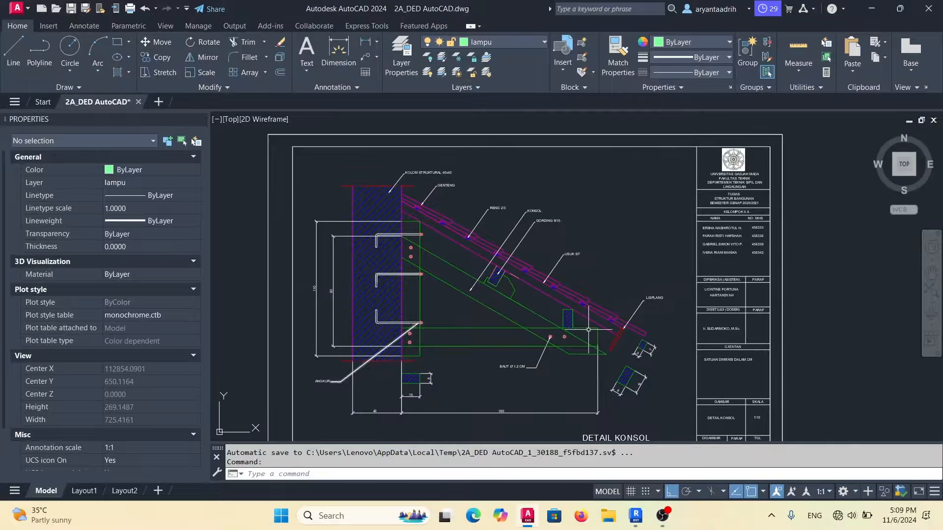
Return to Revit and check the purlin's orientation from its end beside the console trusses.
{"action": "left_click", "coordinate": [636, 515]}
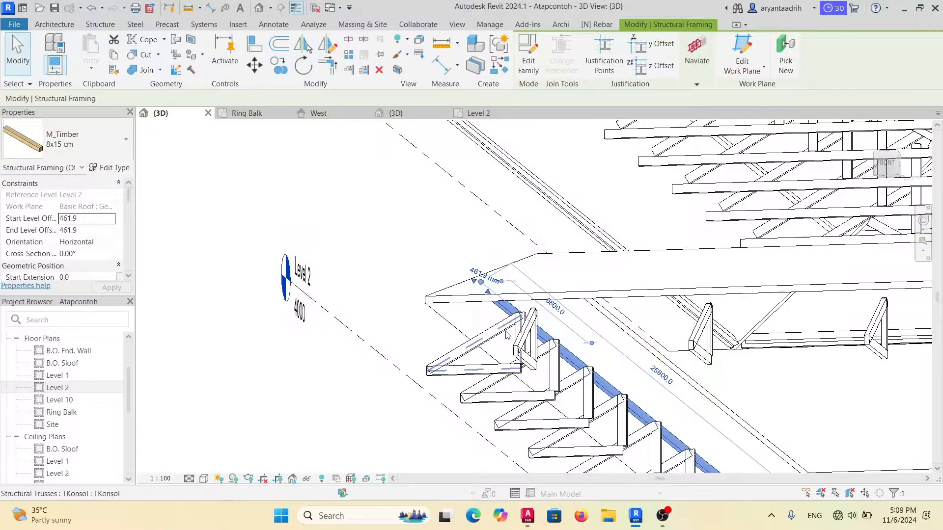
{"action": "middle_click_drag", "start_coordinate": [527, 320], "coordinate": [342, 350], "text": "shift"}
{"action": "left_click", "coordinate": [88, 255]}
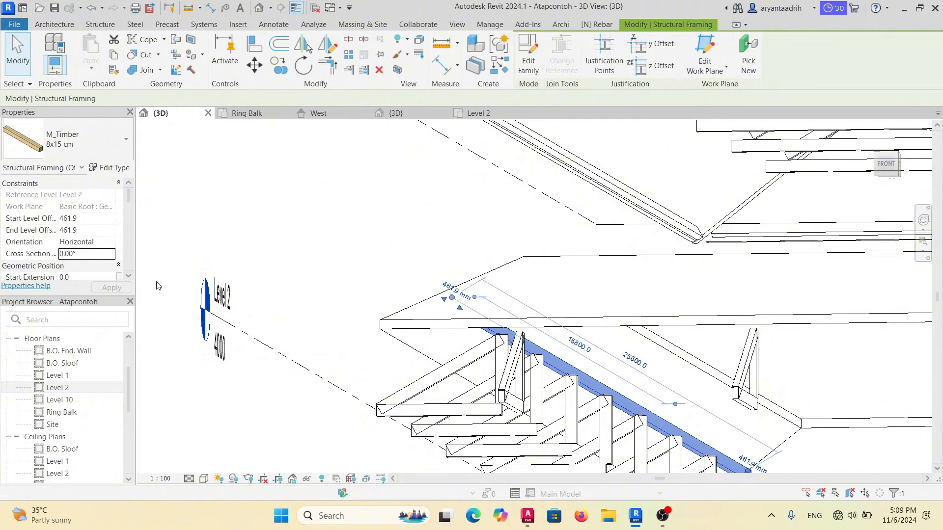
{"action": "key", "text": "c"}
{"action": "key", "text": "s"}
{"action": "scroll", "coordinate": [497, 328], "scroll_direction": "up", "scroll_amount": 2}
{"action": "middle_click_drag", "start_coordinate": [497, 331], "coordinate": [543, 376], "text": "shift"}
{"action": "key", "text": "Escape"}
Set the cross-section rotation of the lower roof's purlin to 30°.
{"action": "left_click", "coordinate": [543, 376]}
{"action": "scroll", "coordinate": [544, 375], "scroll_direction": "up", "scroll_amount": 2}
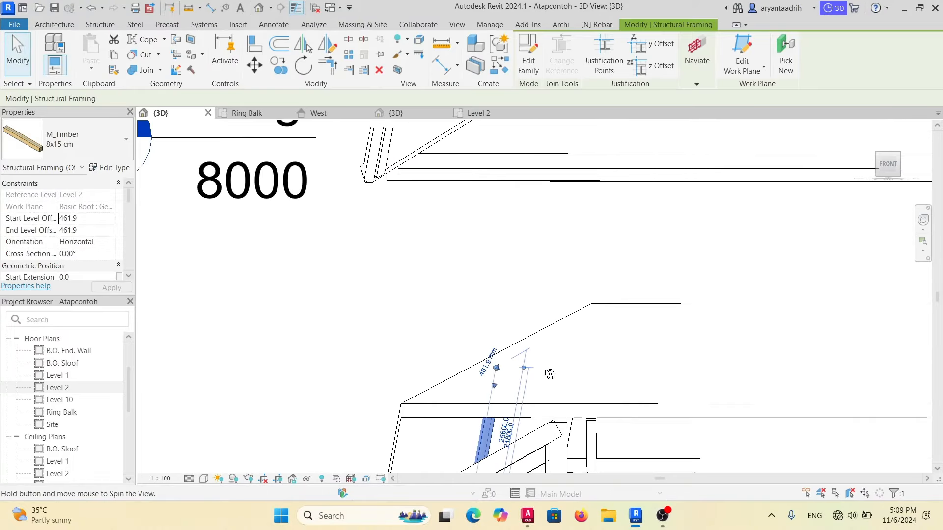
{"action": "left_click", "coordinate": [93, 254]}
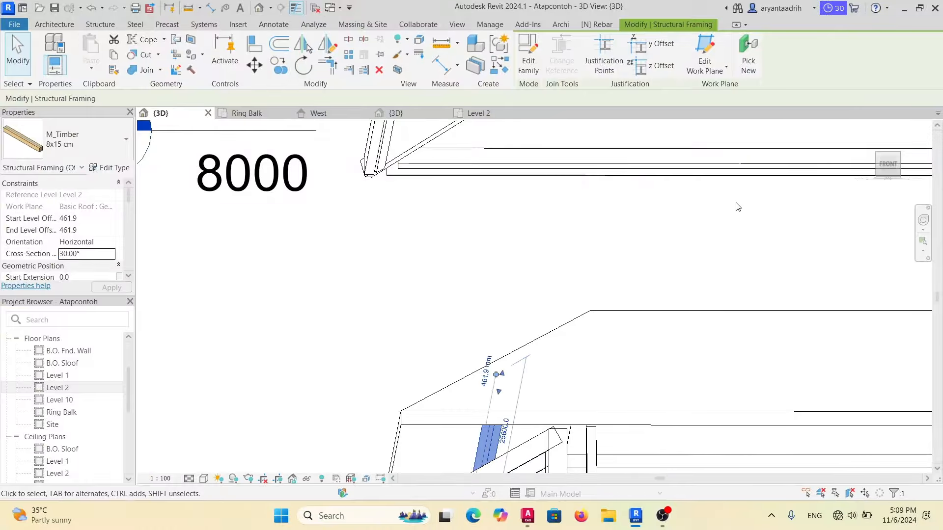
Try a cross-section rotation of -30° on the lower roof's purlin and inspect its end against the console trusses.
{"action": "scroll", "coordinate": [735, 204], "scroll_direction": "down", "scroll_amount": 1}
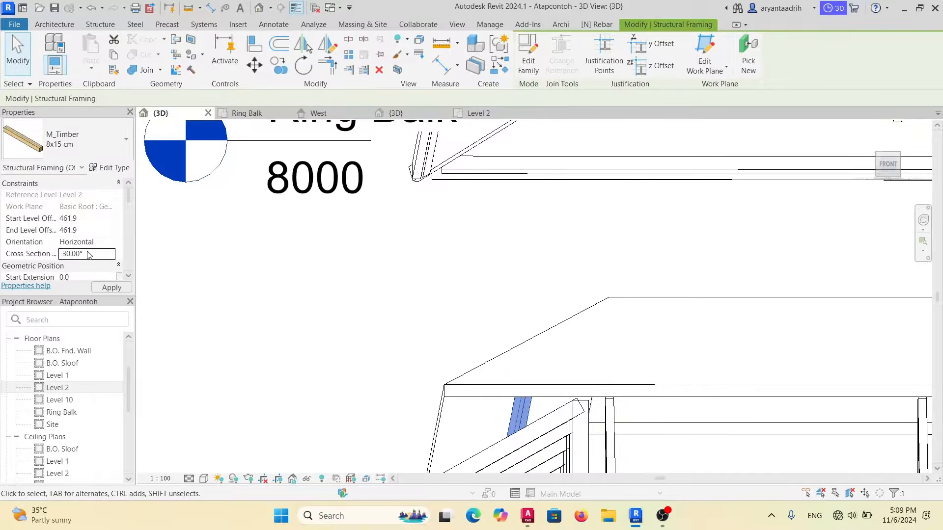
{"action": "middle_click_drag", "start_coordinate": [566, 354], "coordinate": [474, 295]}
{"action": "left_click", "coordinate": [446, 339]}
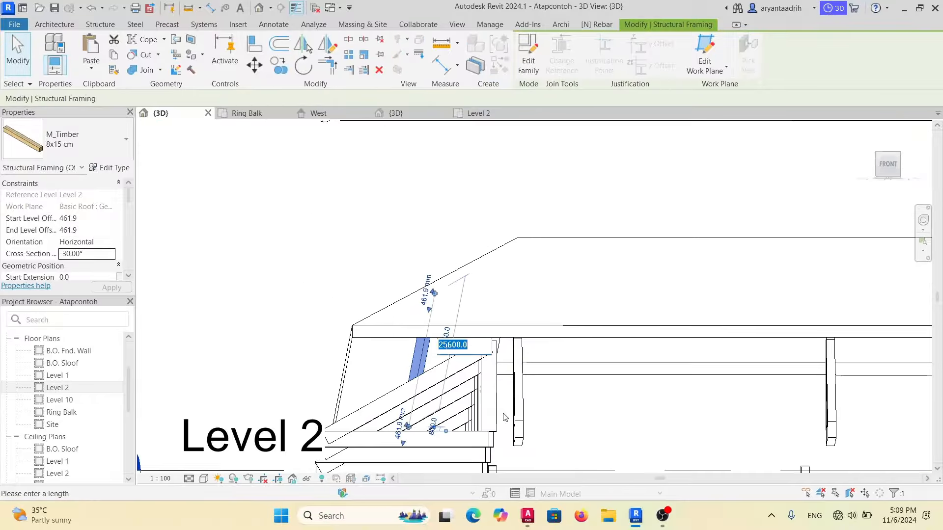
{"action": "key", "text": "Escape"}
{"action": "scroll", "coordinate": [434, 337], "scroll_direction": "up", "scroll_amount": 2}
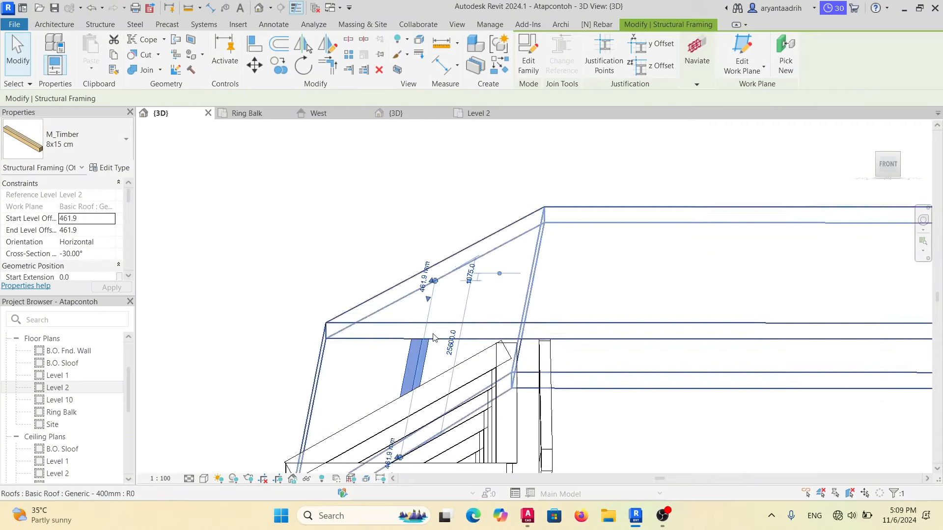
Set the purlin's cross-section rotation to 30° and check how it sits on the console trusses in 3D.
{"action": "left_click", "coordinate": [109, 252]}
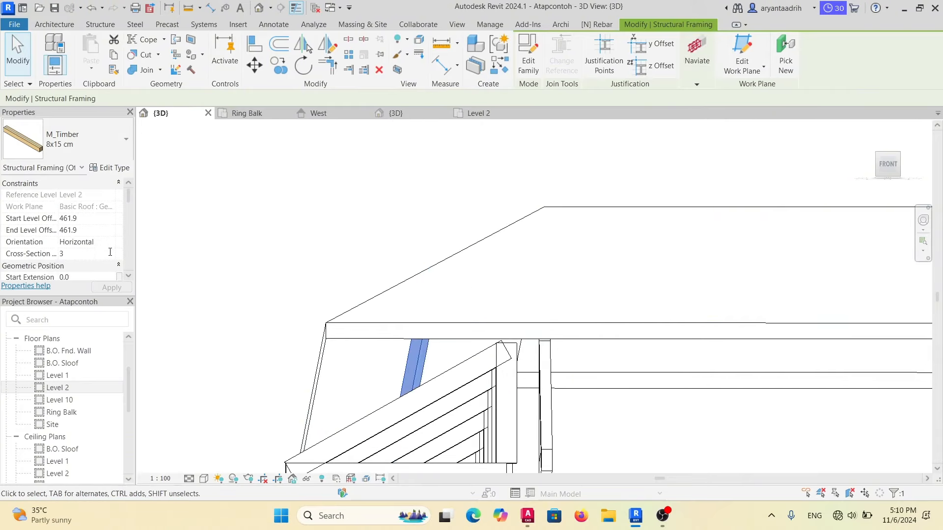
{"action": "left_click", "coordinate": [471, 314]}
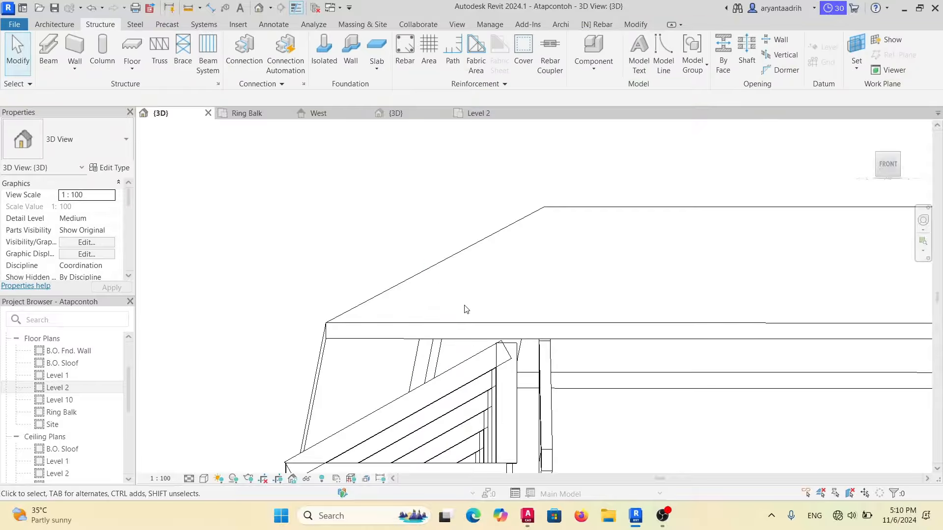
{"action": "left_click", "coordinate": [417, 286]}
{"action": "middle_click_drag", "start_coordinate": [440, 237], "coordinate": [491, 248], "text": "shift"}
{"action": "scroll", "coordinate": [493, 249], "scroll_direction": "up", "scroll_amount": 3}
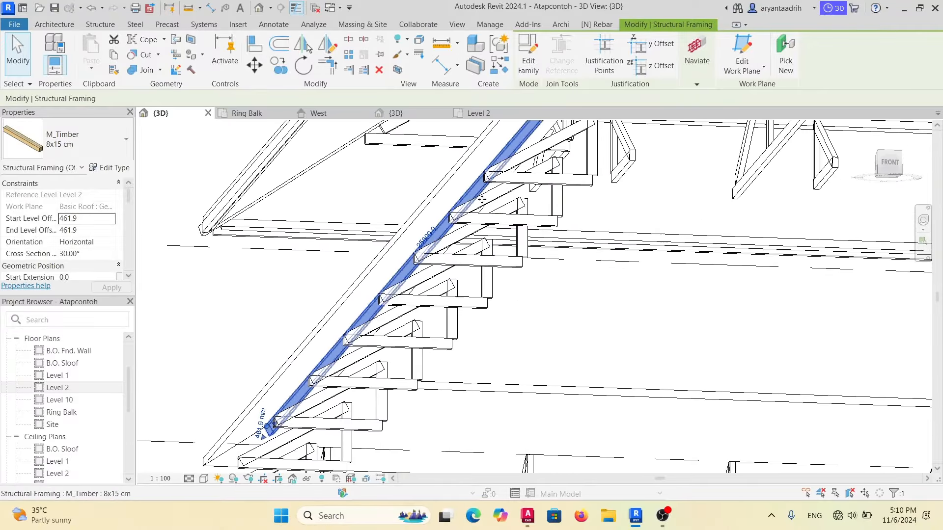
{"action": "middle_click_drag", "start_coordinate": [557, 285], "coordinate": [521, 299], "text": "shift"}
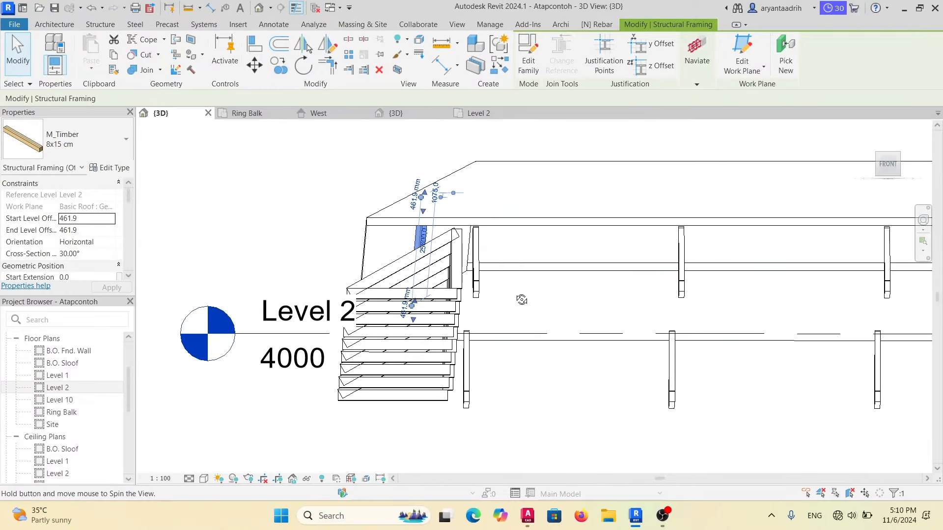
Examine the lower roof's edge over the console trusses, then compare it with the Detail Konsol drawing in AutoCAD.
{"action": "left_click", "coordinate": [537, 222], "text": "ctrl"}
{"action": "middle_click_drag", "start_coordinate": [537, 219], "coordinate": [532, 245], "text": "shift"}
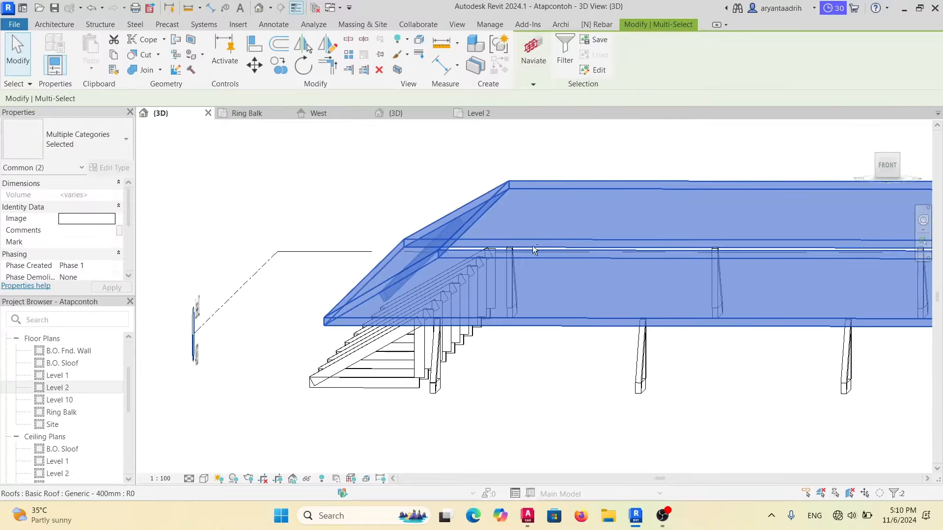
{"action": "scroll", "coordinate": [334, 310], "scroll_direction": "down", "scroll_amount": 3}
{"action": "scroll", "coordinate": [334, 310], "scroll_direction": "up", "scroll_amount": 3}
{"action": "scroll", "coordinate": [256, 324], "scroll_direction": "up", "scroll_amount": 2}
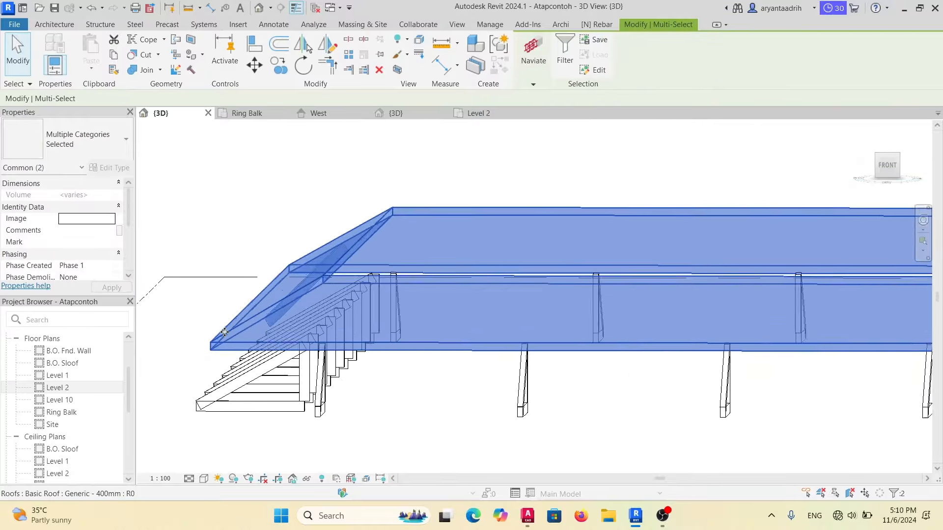
{"action": "middle_click_drag", "start_coordinate": [229, 336], "coordinate": [271, 304], "text": "shift"}
{"action": "left_click", "coordinate": [378, 291]}
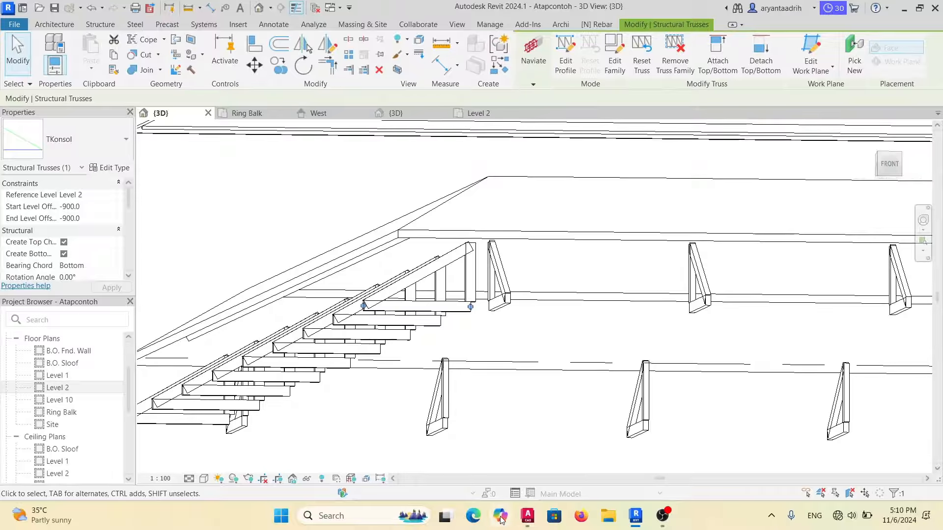
{"action": "left_click", "coordinate": [525, 516]}
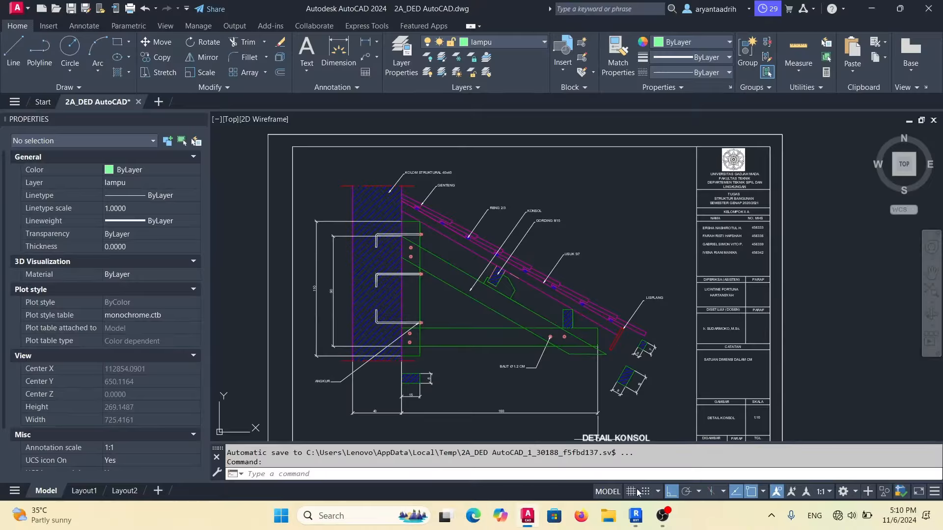
Return to Revit and place an 8x15 cm timber beam along the Level 2 roof's outer eave edge, from corner to corner.
{"action": "left_click", "coordinate": [635, 512]}
{"action": "middle_click_drag", "start_coordinate": [474, 386], "coordinate": [456, 246], "text": "shift"}
{"action": "left_click", "coordinate": [458, 255]}
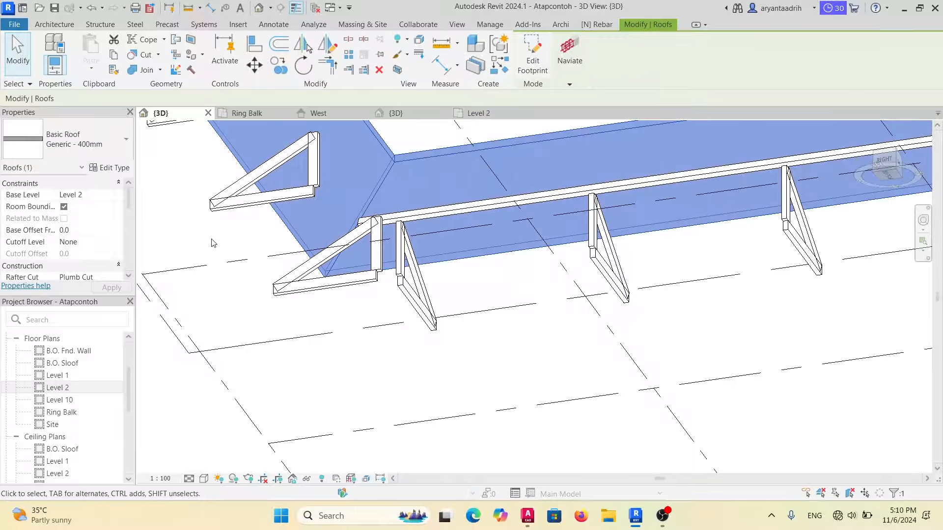
{"action": "left_click", "coordinate": [74, 25]}
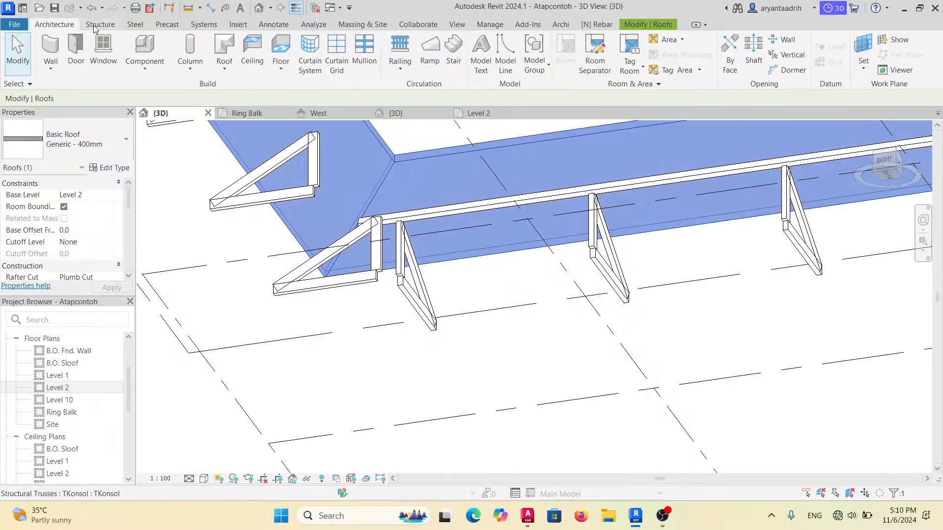
{"action": "scroll", "coordinate": [80, 59], "scroll_direction": "down", "scroll_amount": 1}
{"action": "left_click", "coordinate": [51, 52]}
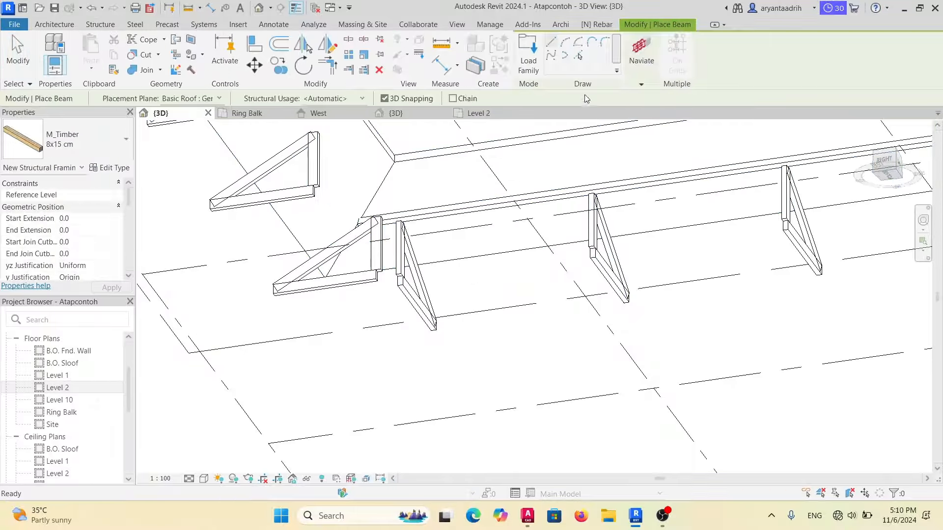
{"action": "middle_click_drag", "start_coordinate": [383, 244], "coordinate": [382, 255], "text": "shift"}
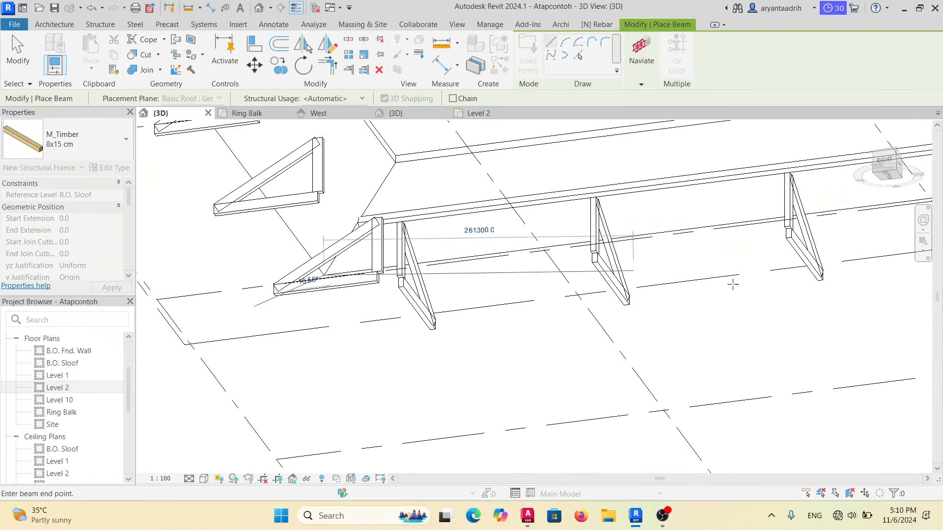
{"action": "middle_click_drag", "start_coordinate": [732, 280], "coordinate": [677, 216], "text": "shift"}
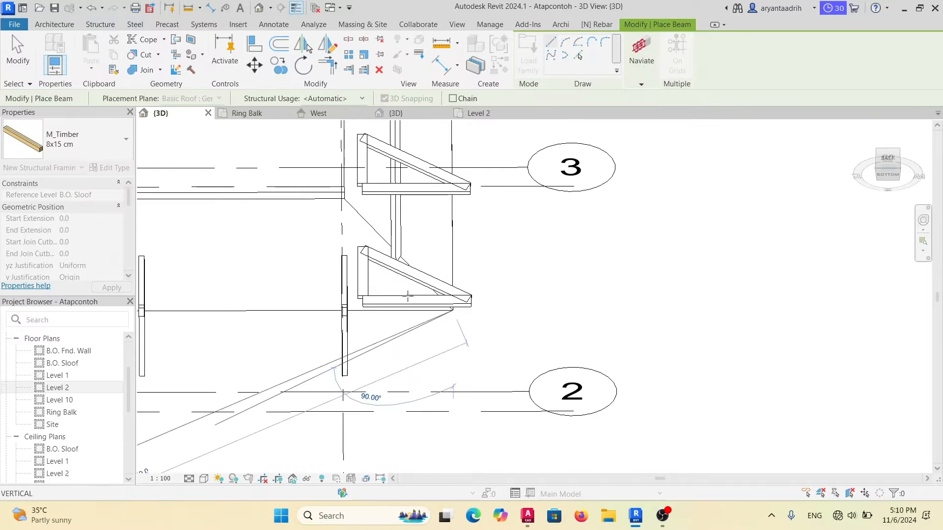
{"action": "middle_click_drag", "start_coordinate": [406, 294], "coordinate": [147, 256], "text": "shift"}
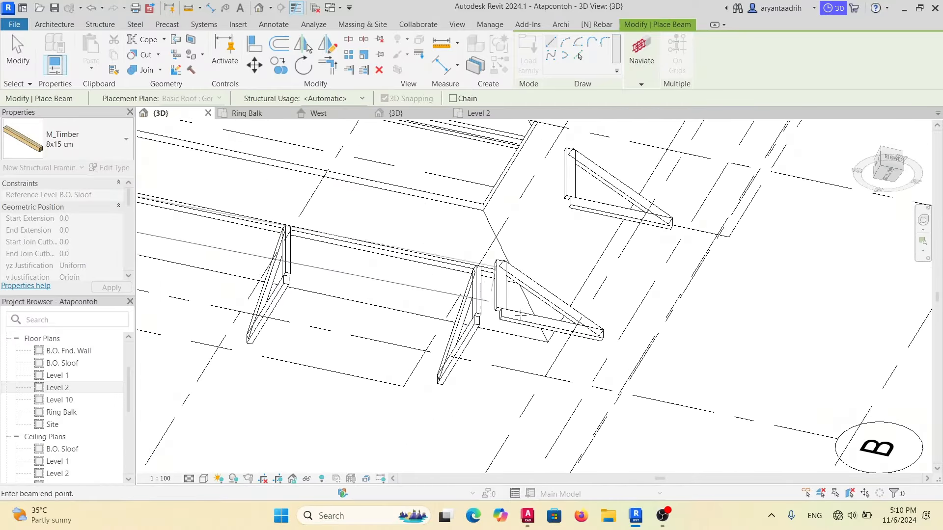
{"action": "key", "text": "Escape"}
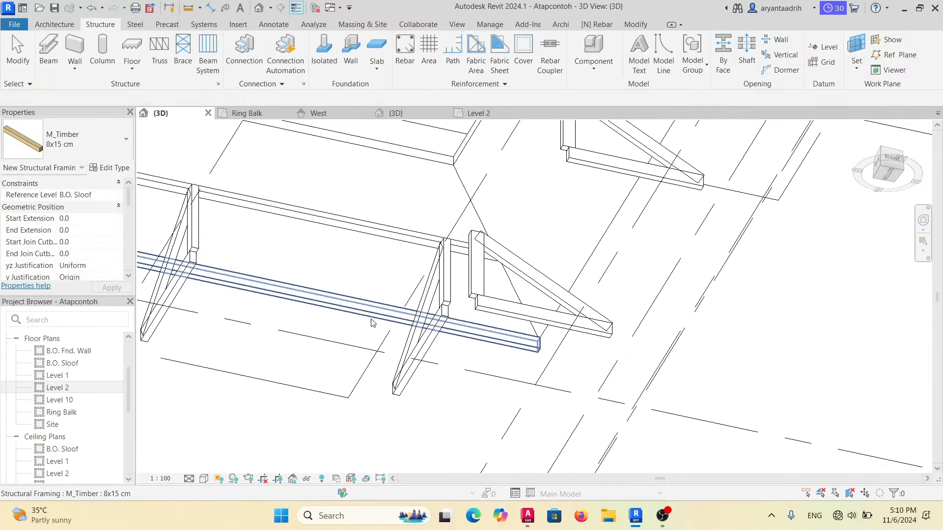
Duplicate the new eave beam's 8x15 cm timber type under the name Lisplang.
{"action": "left_click", "coordinate": [376, 319]}
{"action": "left_click", "coordinate": [100, 169]}
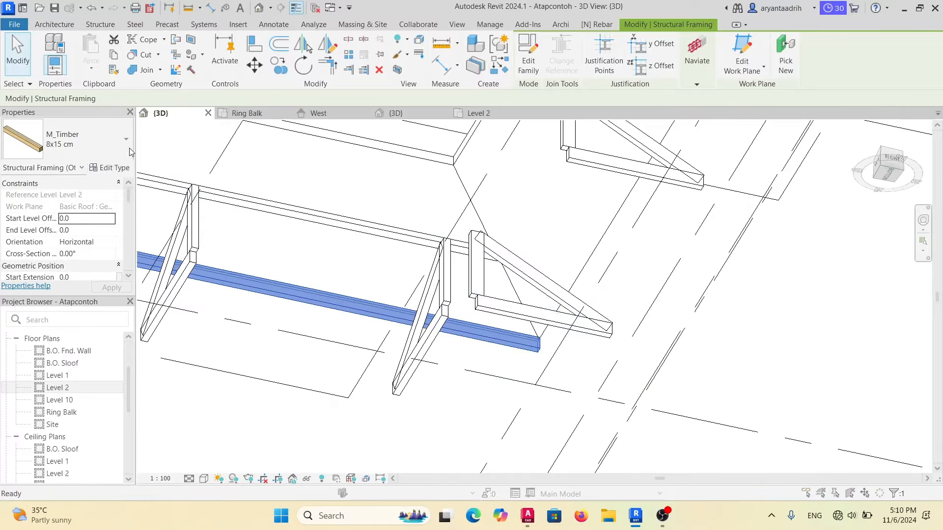
{"action": "left_click", "coordinate": [884, 117]}
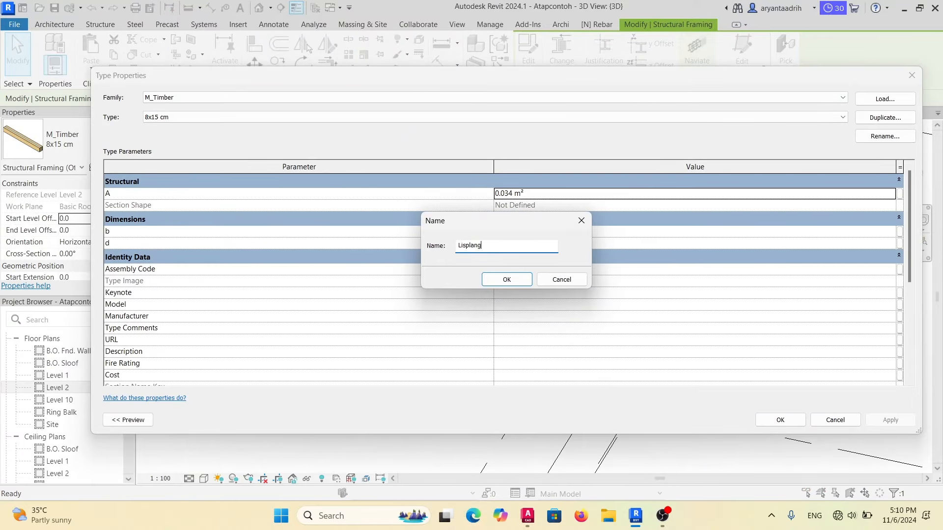
{"action": "key", "text": "Return"}
{"action": "left_click", "coordinate": [564, 242]}
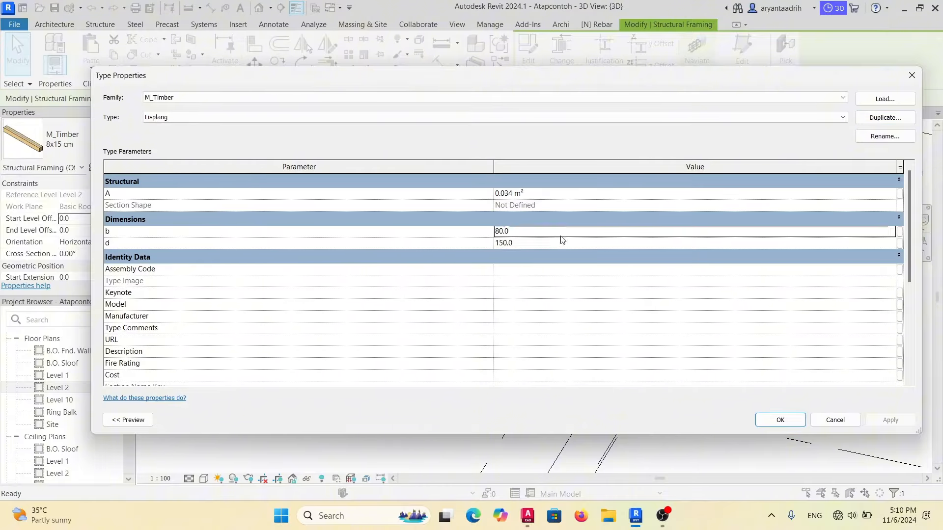
Switch to AutoCAD and add an aligned dimension across the thickness of the LISPLANG board in the Detail Konsol drawing.
{"action": "left_click", "coordinate": [527, 515]}
{"action": "scroll", "coordinate": [594, 263], "scroll_direction": "up", "scroll_amount": 5}
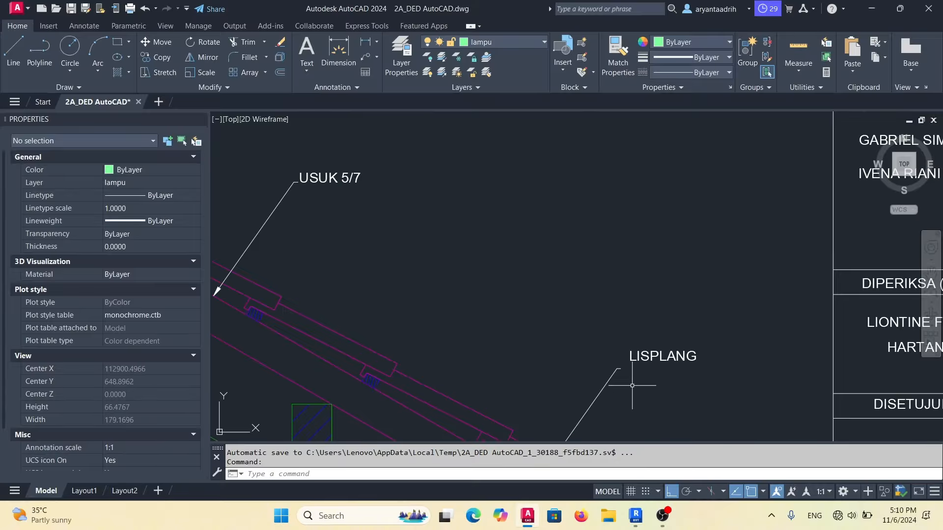
{"action": "scroll", "coordinate": [502, 315], "scroll_direction": "up", "scroll_amount": 2}
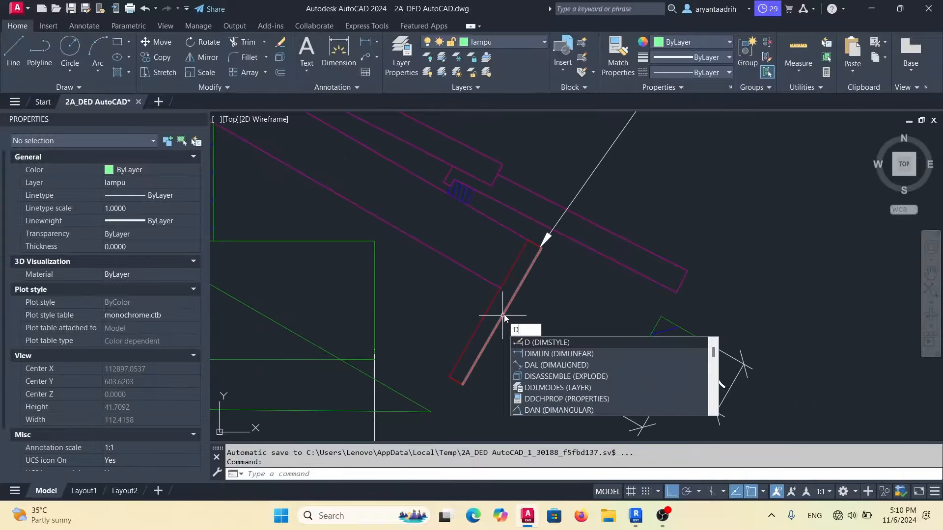
{"action": "type", "text": "al"}
{"action": "key", "text": "Return"}
{"action": "left_click", "coordinate": [449, 377]}
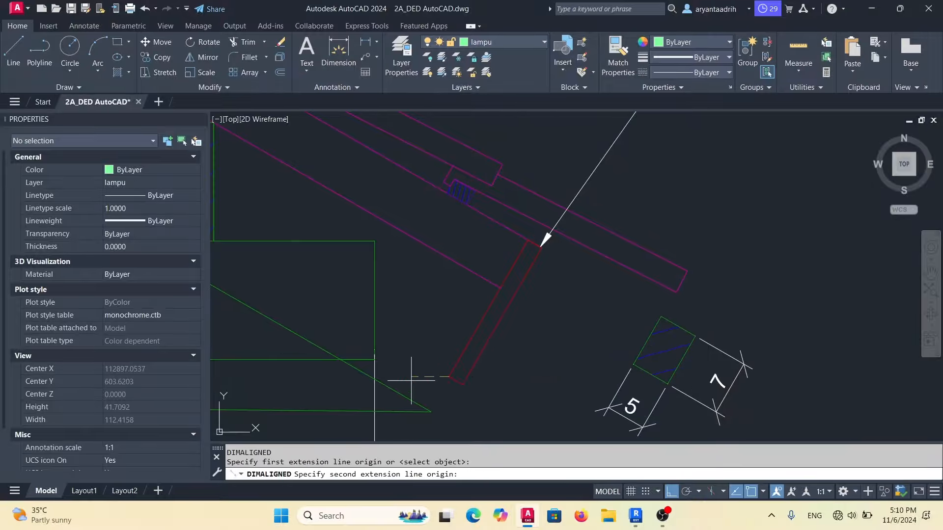
{"action": "left_click", "coordinate": [466, 384]}
{"action": "scroll", "coordinate": [478, 422], "scroll_direction": "up", "scroll_amount": 2}
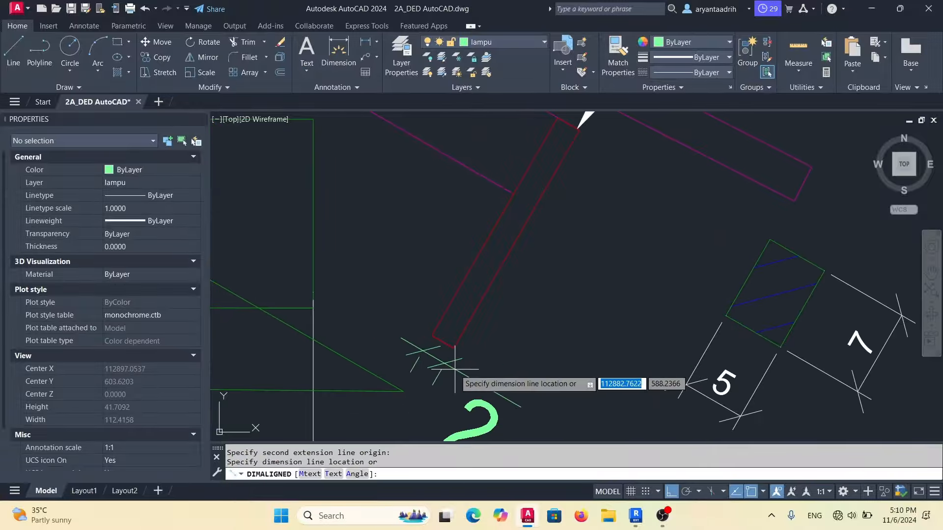
{"action": "left_click", "coordinate": [468, 391]}
{"action": "key", "text": "Escape"}
Measure the long side of the LISPLANG board with a temporary aligned dimension.
{"action": "scroll", "coordinate": [457, 359], "scroll_direction": "down", "scroll_amount": 3}
{"action": "type", "text": "dal"}
{"action": "key", "text": "Return"}
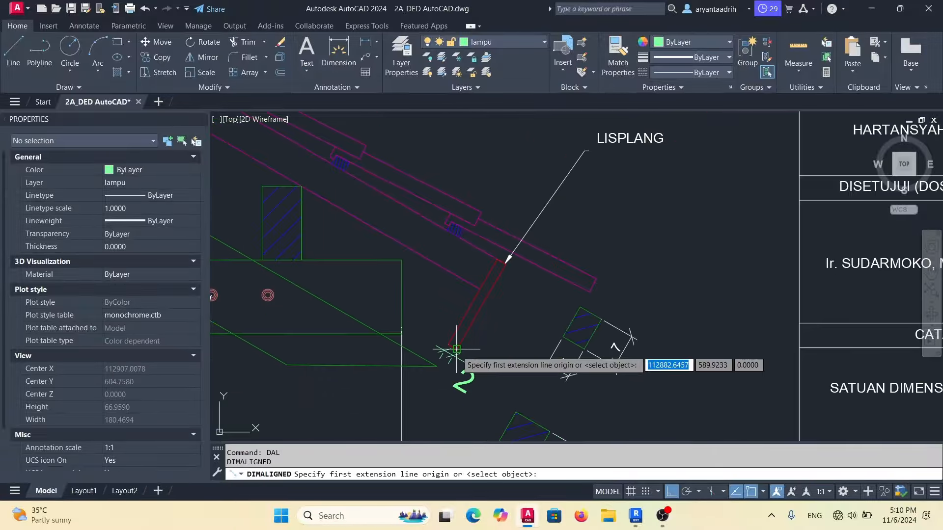
{"action": "left_click", "coordinate": [449, 347]}
{"action": "left_click", "coordinate": [504, 261]}
{"action": "scroll", "coordinate": [513, 304], "scroll_direction": "up", "scroll_amount": 3}
{"action": "key", "text": "Escape"}
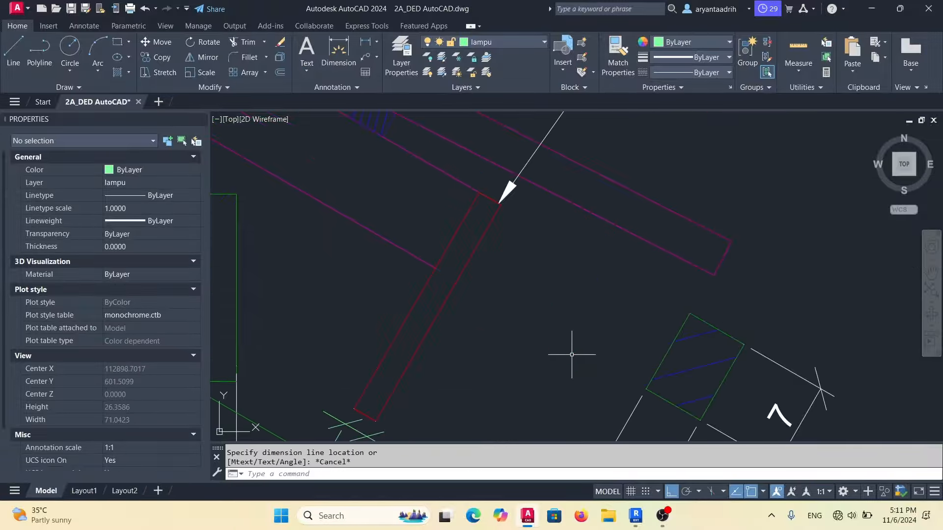
Return to Revit and set the Lisplang type's dimensions to b 20 and d 200.
{"action": "left_click_drag", "start_coordinate": [577, 512], "coordinate": [595, 485]}
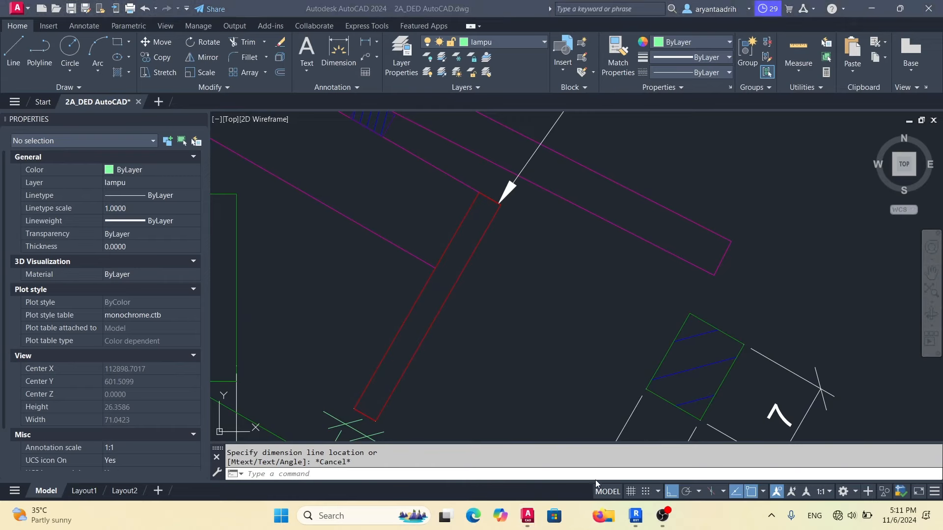
{"action": "left_click", "coordinate": [639, 515]}
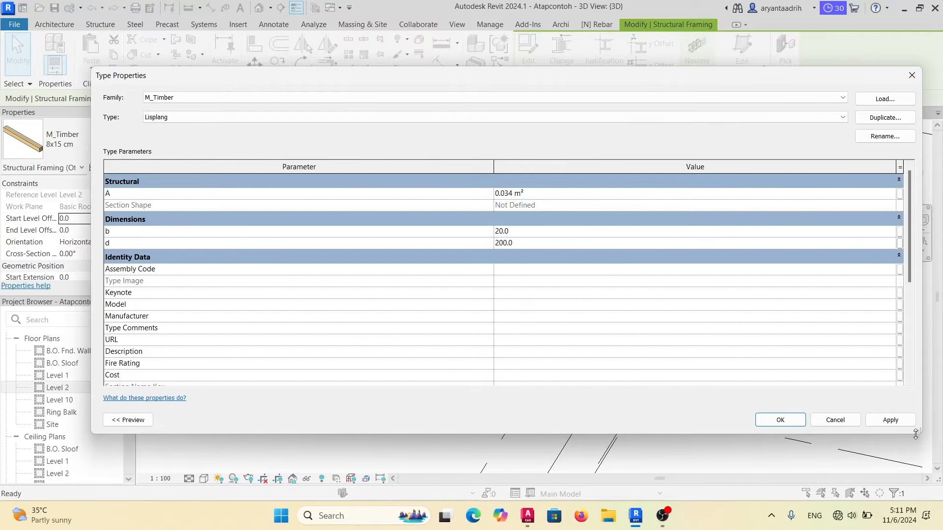
{"action": "left_click", "coordinate": [817, 418]}
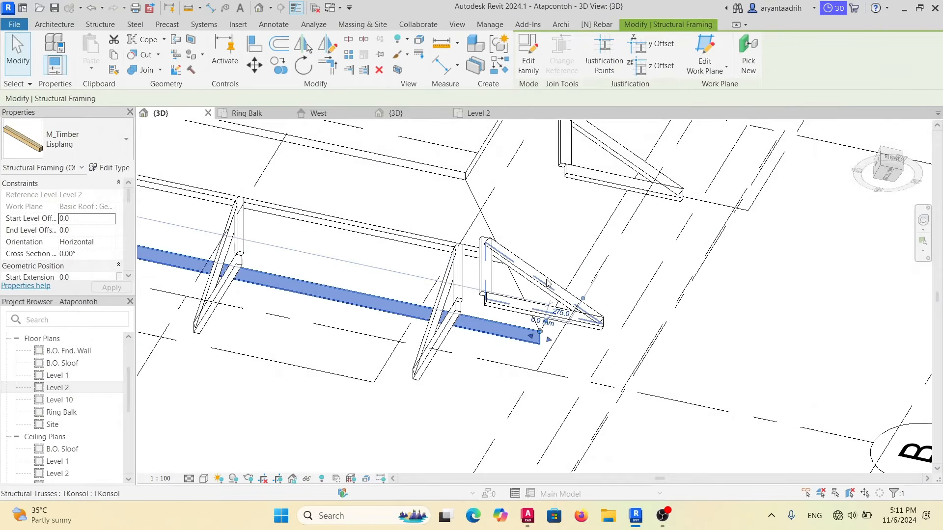
Set the cross-section rotation of the Lisplang beam at the roof's eave edge to 30°.
{"action": "key", "text": "Escape"}
{"action": "middle_click_drag", "start_coordinate": [543, 322], "coordinate": [334, 417], "text": "shift"}
{"action": "left_click", "coordinate": [330, 421]}
{"action": "middle_click_drag", "start_coordinate": [347, 334], "coordinate": [427, 289], "text": "shift"}
{"action": "scroll", "coordinate": [427, 289], "scroll_direction": "down", "scroll_amount": 2}
{"action": "middle_click_drag", "start_coordinate": [324, 324], "coordinate": [341, 269]}
{"action": "scroll", "coordinate": [343, 267], "scroll_direction": "up", "scroll_amount": 3}
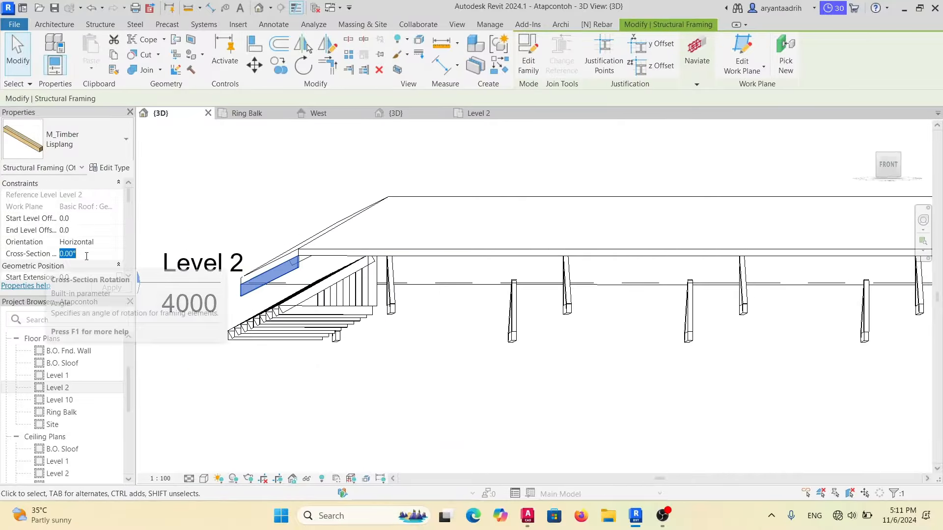
{"action": "type", "text": "3"}
{"action": "scroll", "coordinate": [414, 279], "scroll_direction": "down", "scroll_amount": 1}
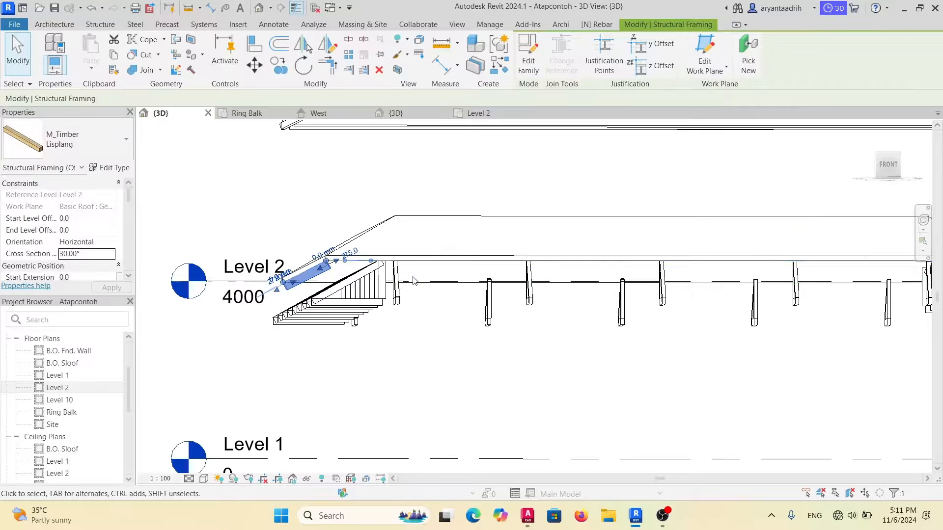
Try to move the lower roof, its Lisplang board and 8x15 cm purlin straight down toward the console trusses in the West elevation.
{"action": "scroll", "coordinate": [380, 272], "scroll_direction": "up", "scroll_amount": 1}
{"action": "middle_click_drag", "start_coordinate": [387, 272], "coordinate": [374, 265], "text": "shift"}
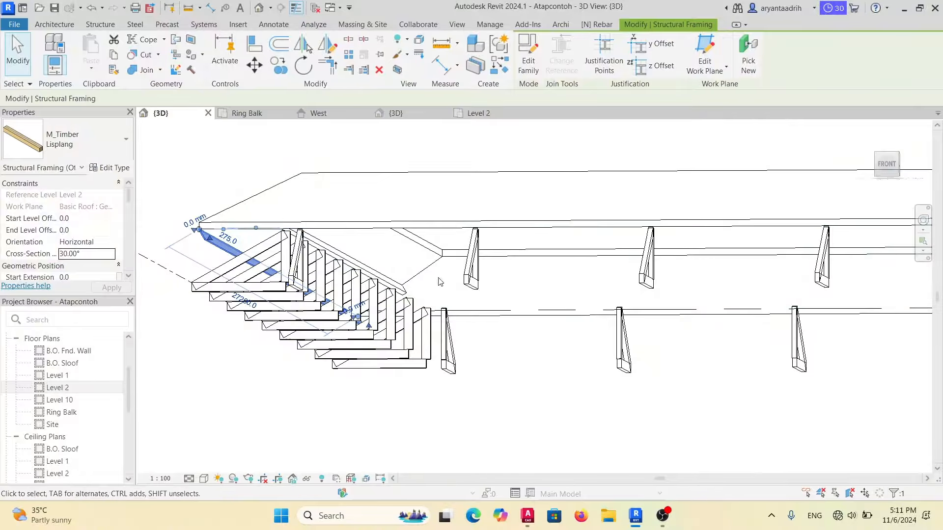
{"action": "middle_click_drag", "start_coordinate": [578, 287], "coordinate": [533, 289]}
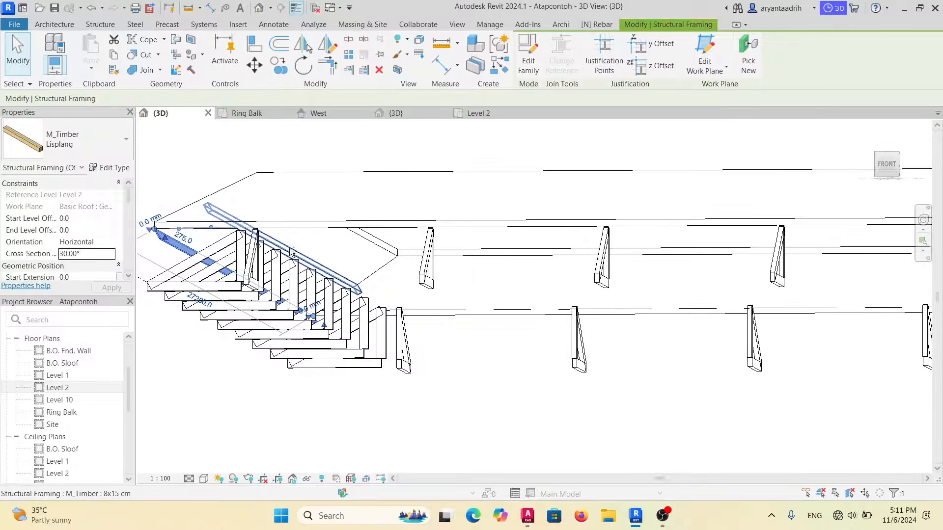
{"action": "left_click", "coordinate": [303, 236], "text": "ctrl"}
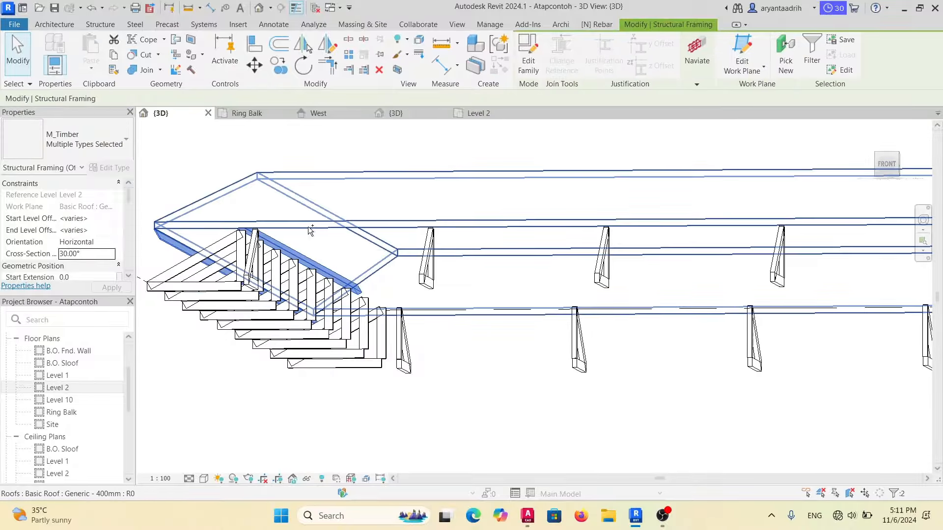
{"action": "left_click", "coordinate": [308, 226], "text": "ctrl"}
{"action": "middle_click_drag", "start_coordinate": [308, 224], "coordinate": [311, 246], "text": "shift"}
{"action": "scroll", "coordinate": [314, 240], "scroll_direction": "down", "scroll_amount": 3}
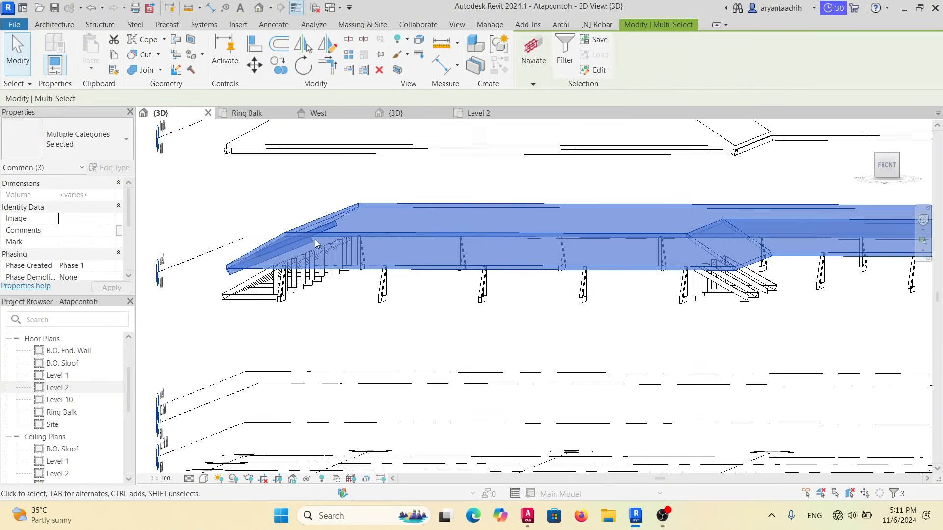
{"action": "scroll", "coordinate": [294, 282], "scroll_direction": "up", "scroll_amount": 3}
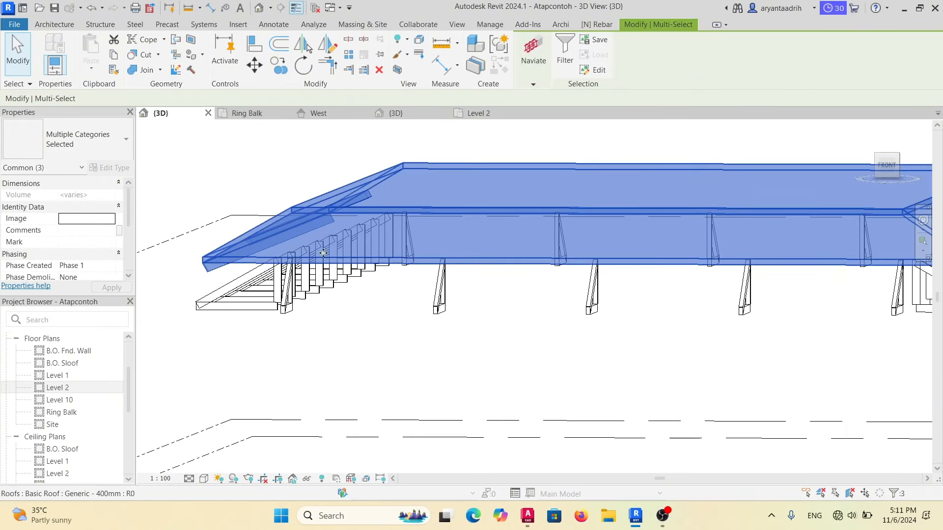
{"action": "scroll", "coordinate": [101, 233], "scroll_direction": "down", "scroll_amount": 2}
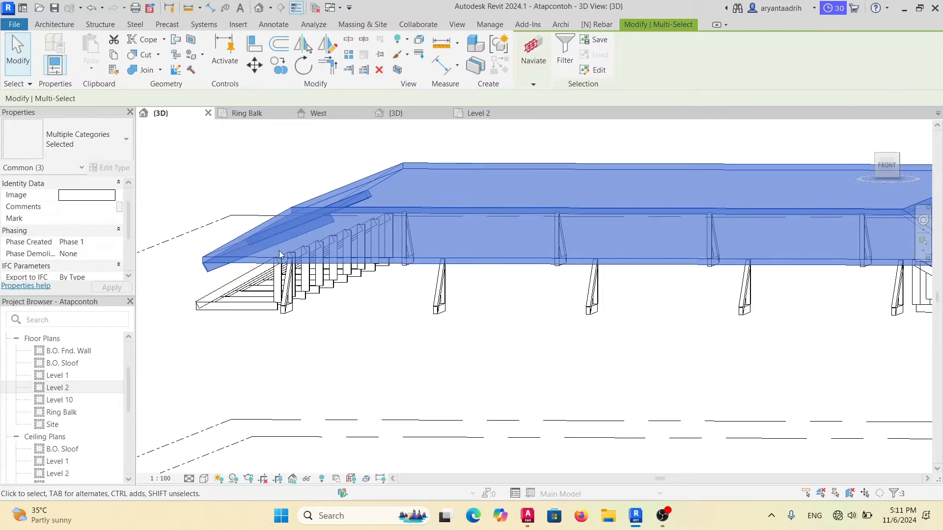
{"action": "left_click", "coordinate": [319, 113]}
{"action": "scroll", "coordinate": [516, 283], "scroll_direction": "up", "scroll_amount": 5}
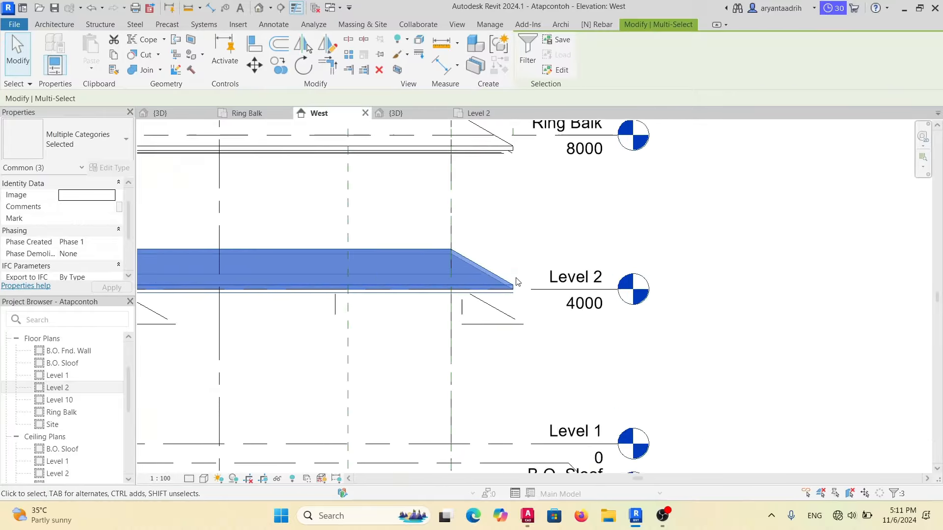
{"action": "key", "text": "m"}
{"action": "key", "text": "v"}
{"action": "left_click", "coordinate": [548, 240]}
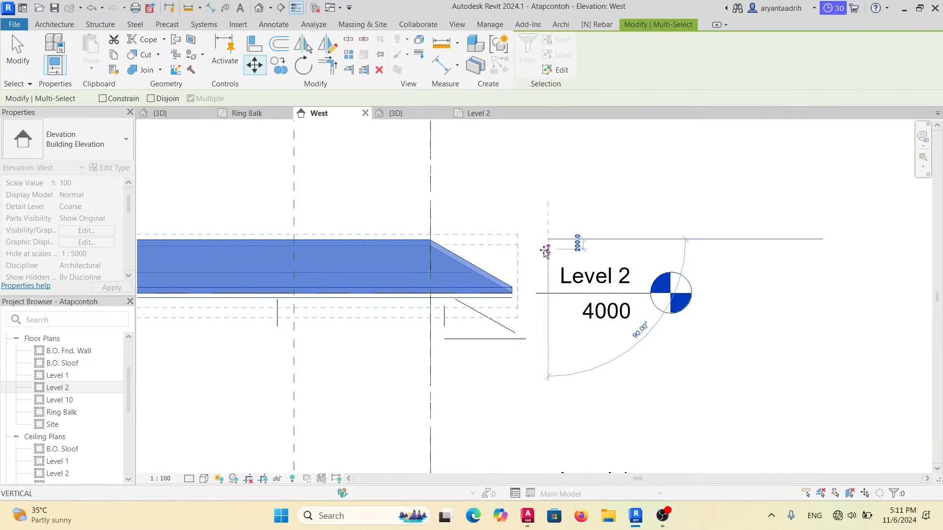
{"action": "left_click", "coordinate": [545, 277]}
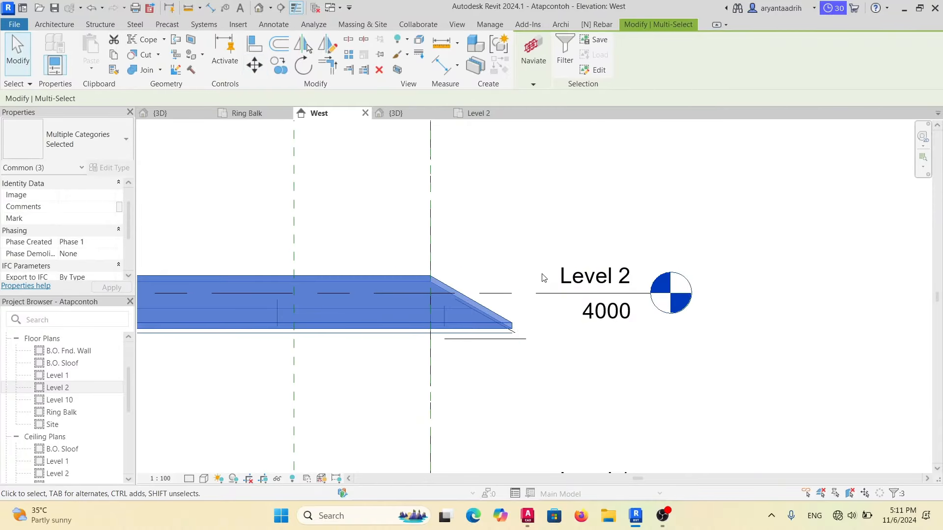
{"action": "scroll", "coordinate": [497, 293], "scroll_direction": "up", "scroll_amount": 5}
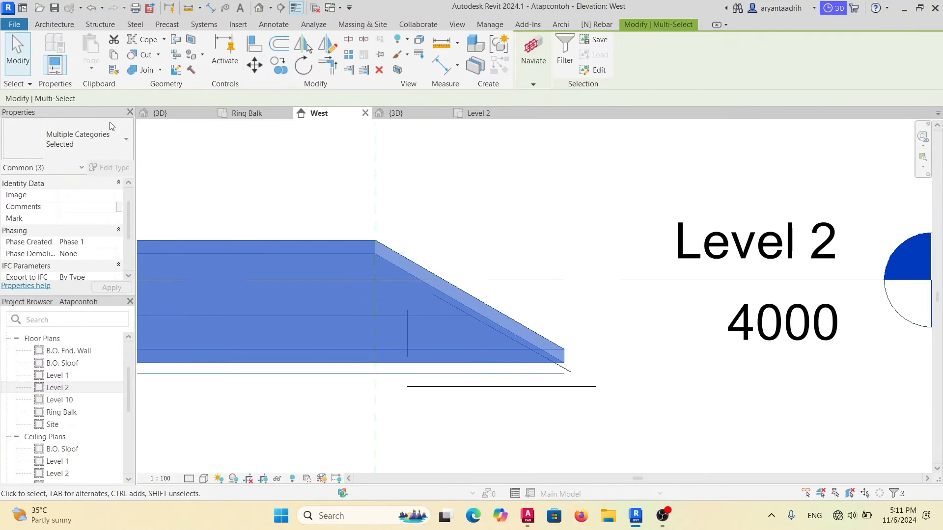
Undo the last downward move of the lower roof and its framing, and check it against the console trusses in 3D and West elevation.
{"action": "key", "text": "Escape"}
{"action": "left_click", "coordinate": [165, 116]}
{"action": "scroll", "coordinate": [307, 257], "scroll_direction": "up", "scroll_amount": 5}
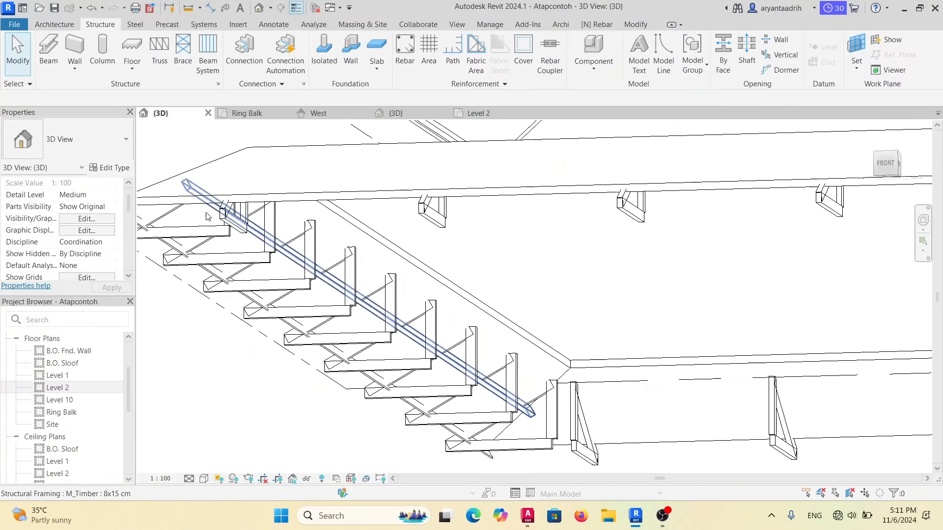
{"action": "middle_click_drag", "start_coordinate": [235, 217], "coordinate": [275, 206], "text": "shift"}
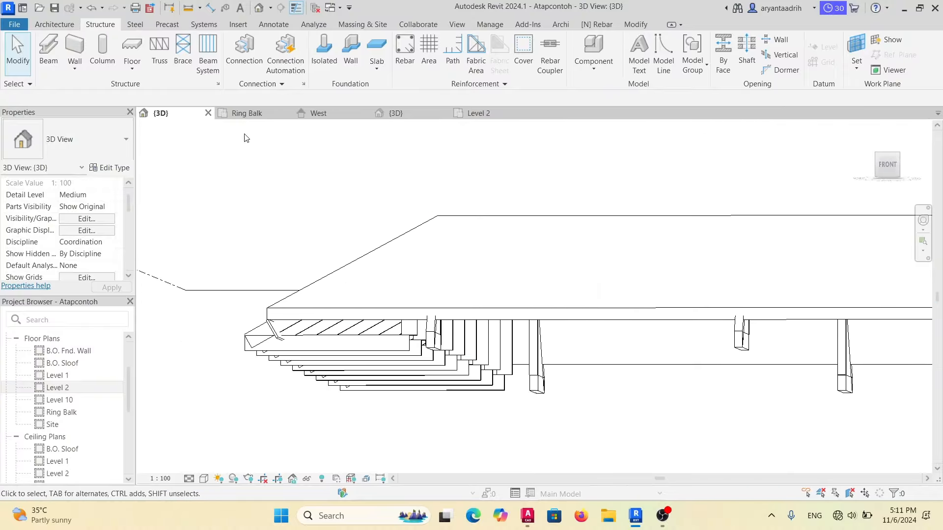
{"action": "left_click", "coordinate": [315, 114]}
{"action": "scroll", "coordinate": [527, 325], "scroll_direction": "down", "scroll_amount": 4}
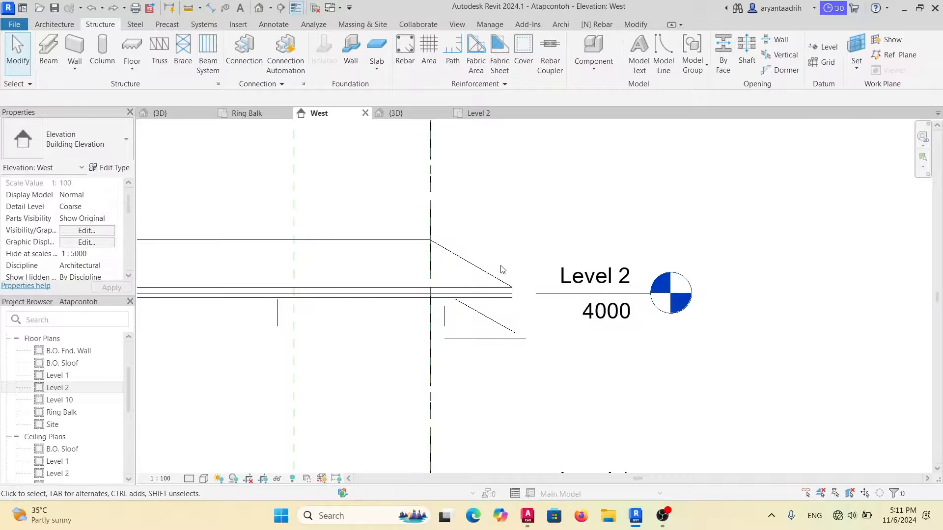
{"action": "left_click", "coordinate": [144, 114]}
{"action": "scroll", "coordinate": [221, 230], "scroll_direction": "up", "scroll_amount": 5}
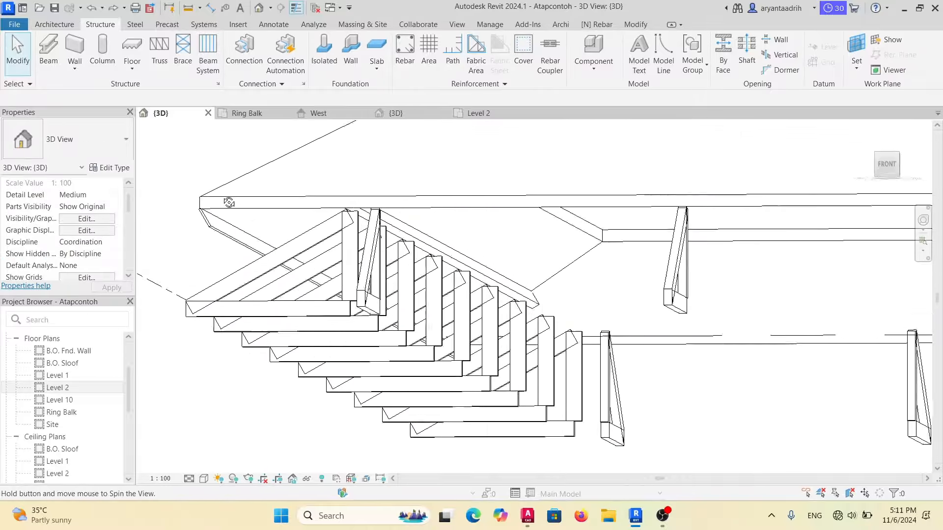
Move the lower roof, its Lisplang board and 8x15 cm purlin down 400 mm together in the West elevation.
{"action": "left_click", "coordinate": [196, 196]}
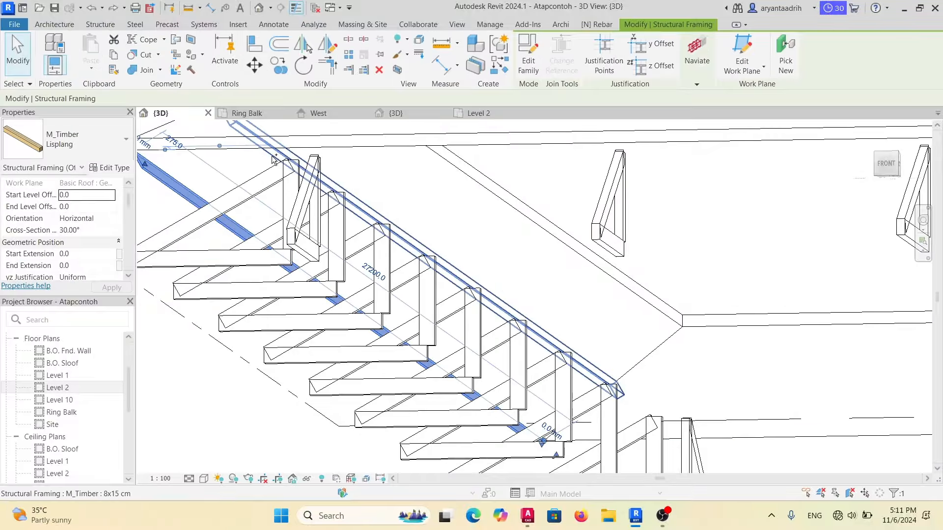
{"action": "left_click", "coordinate": [271, 145], "text": "ctrl"}
{"action": "left_click", "coordinate": [284, 139], "text": "ctrl"}
{"action": "middle_click_drag", "start_coordinate": [283, 139], "coordinate": [284, 204], "text": "shift"}
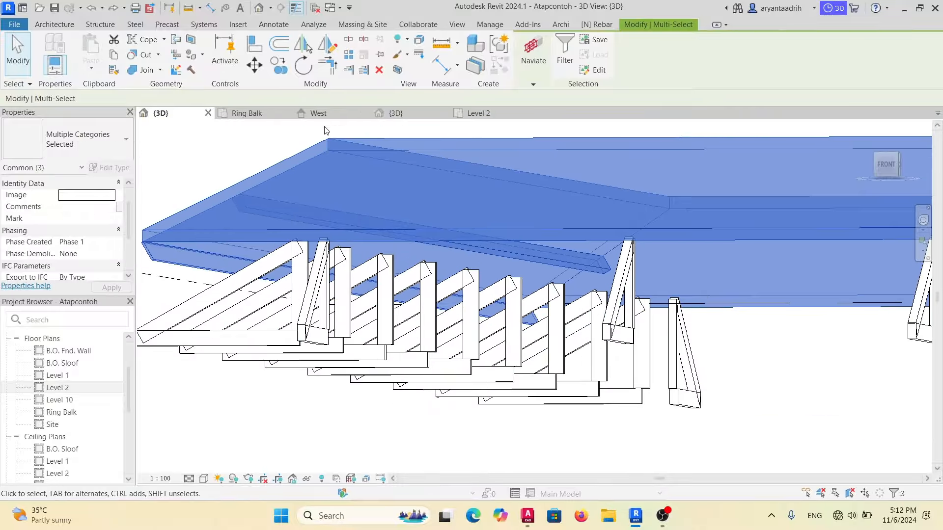
{"action": "left_click", "coordinate": [318, 114]}
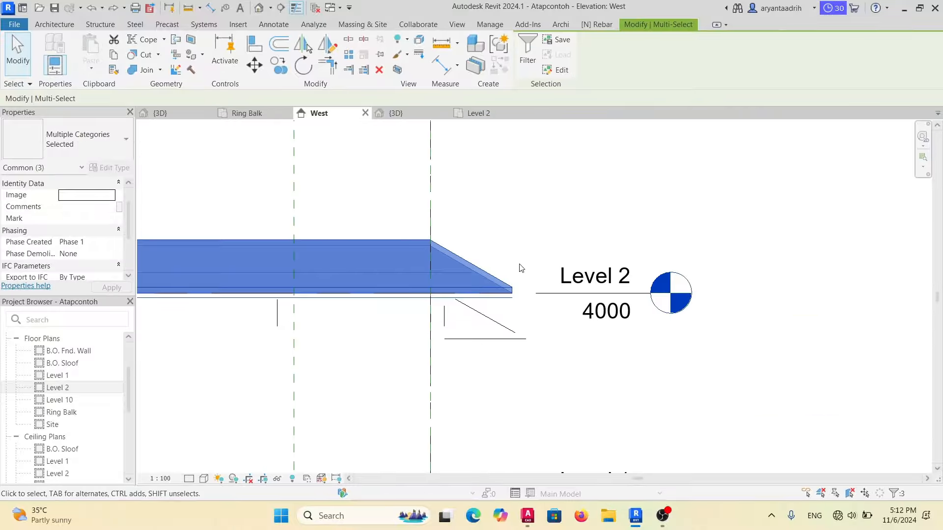
{"action": "key", "text": "m"}
{"action": "key", "text": "v"}
{"action": "left_click", "coordinate": [542, 249]}
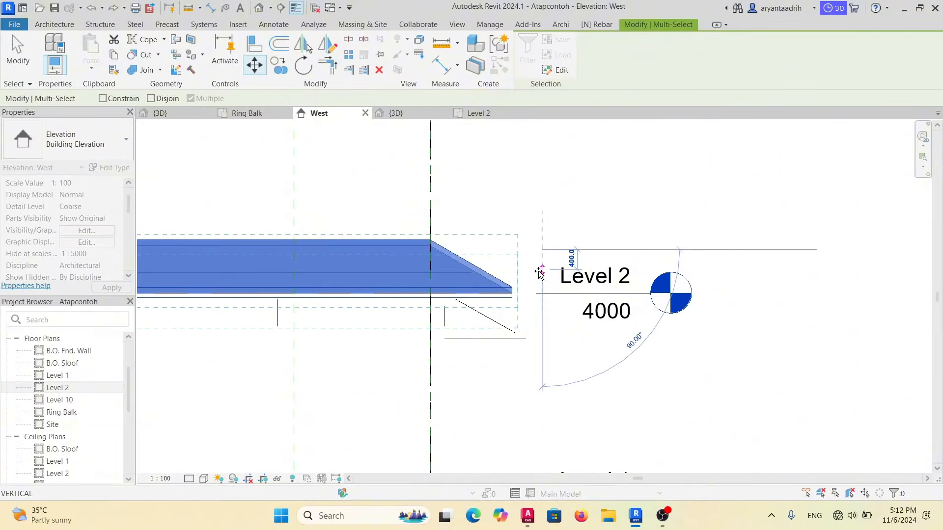
{"action": "left_click", "coordinate": [540, 273]}
{"action": "left_click", "coordinate": [167, 115]}
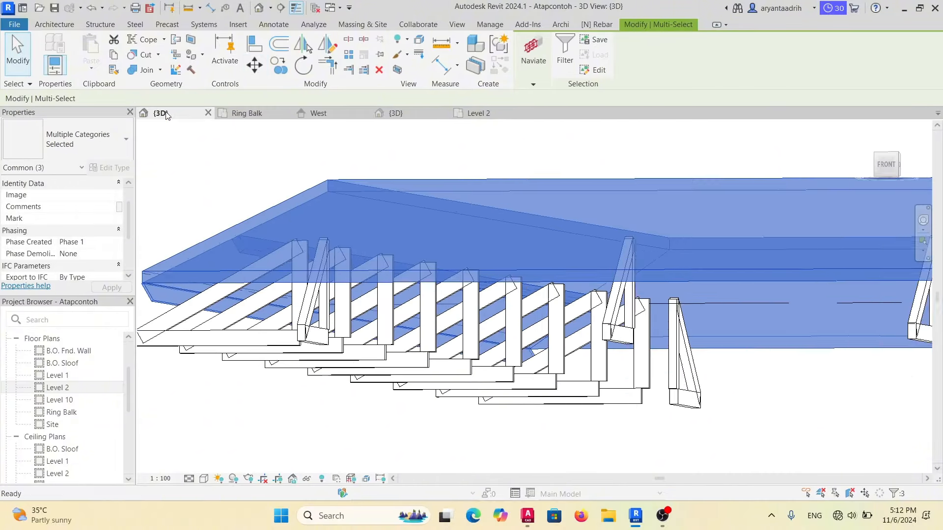
Change the 8x15 cm beam at the upper roof's eave edge to the M_Timber Lisplang type in the 3D view.
{"action": "scroll", "coordinate": [297, 205], "scroll_direction": "down", "scroll_amount": 2}
{"action": "left_click", "coordinate": [292, 178]}
{"action": "middle_click_drag", "start_coordinate": [292, 179], "coordinate": [584, 212], "text": "shift"}
{"action": "scroll", "coordinate": [395, 187], "scroll_direction": "up", "scroll_amount": 3}
{"action": "scroll", "coordinate": [395, 187], "scroll_direction": "up", "scroll_amount": 2}
{"action": "middle_click_drag", "start_coordinate": [399, 217], "coordinate": [384, 190], "text": "shift"}
{"action": "middle_click_drag", "start_coordinate": [384, 190], "coordinate": [300, 179]}
{"action": "left_click", "coordinate": [223, 139]}
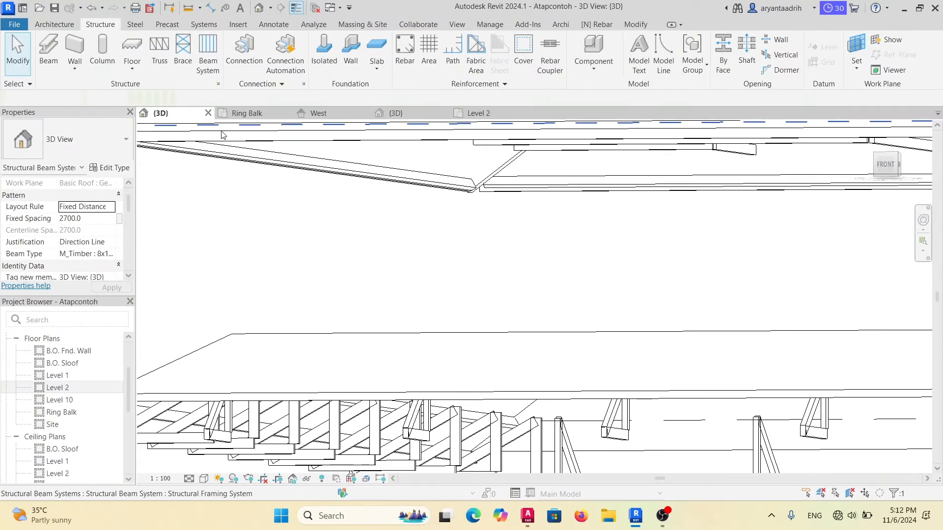
{"action": "middle_click_drag", "start_coordinate": [223, 139], "coordinate": [320, 251]}
{"action": "left_click", "coordinate": [246, 202]}
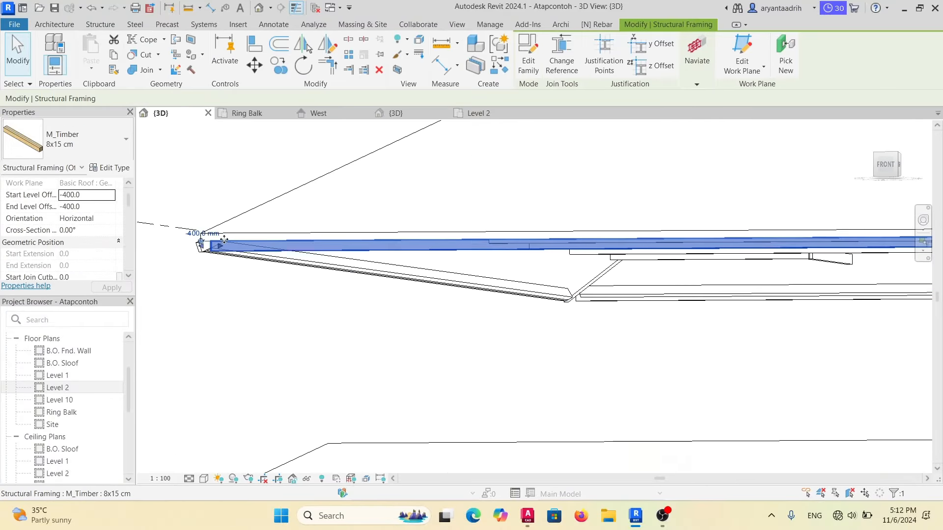
{"action": "left_click", "coordinate": [121, 152]}
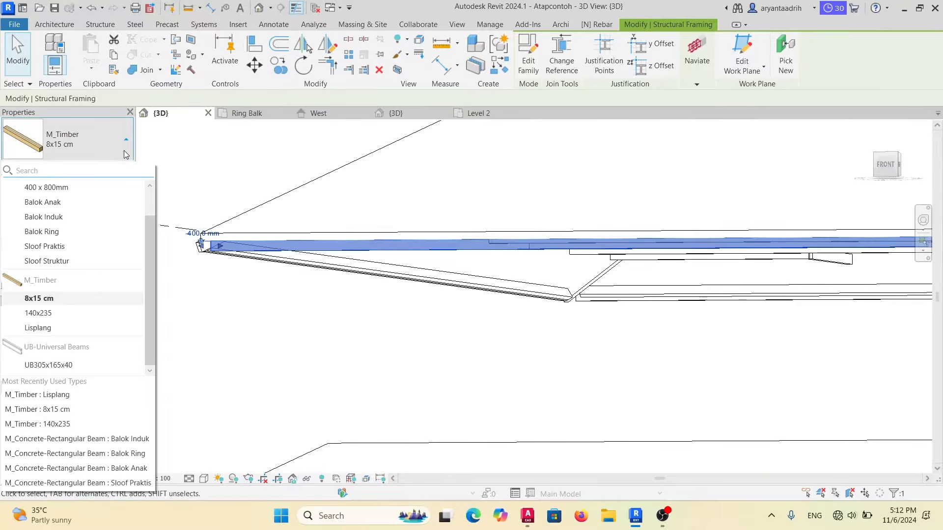
{"action": "left_click", "coordinate": [70, 326]}
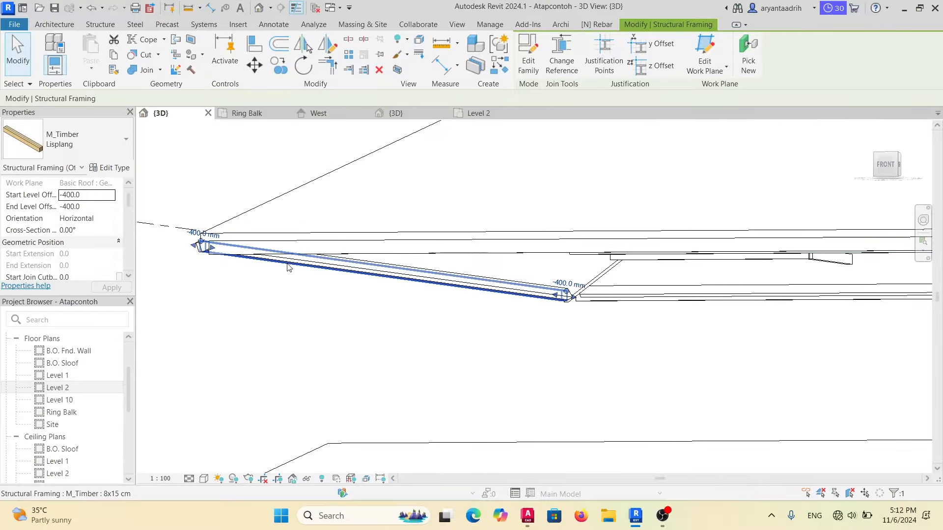
Set the cross-section rotation of the Lisplang beam at the upper roof's eave to -30°.
{"action": "middle_click_drag", "start_coordinate": [397, 259], "coordinate": [514, 247], "text": "shift"}
{"action": "scroll", "coordinate": [517, 241], "scroll_direction": "up", "scroll_amount": 3}
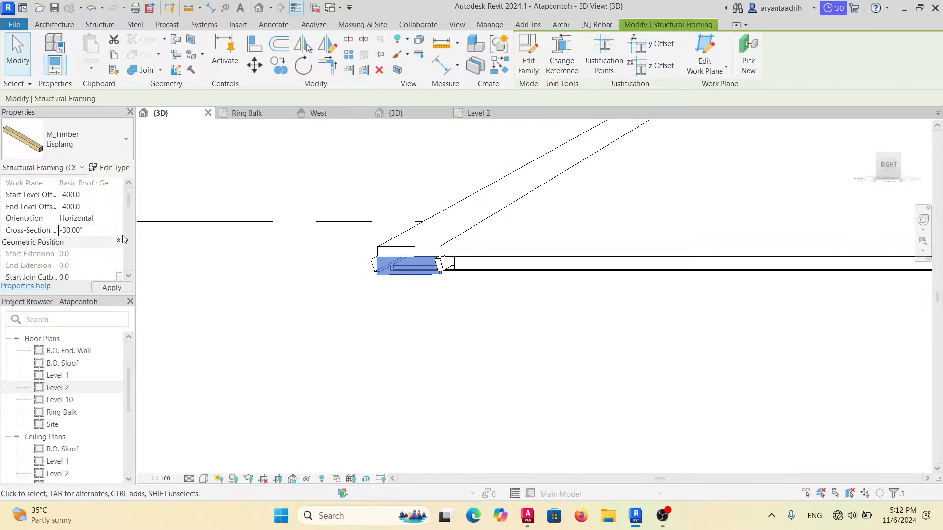
{"action": "left_click", "coordinate": [432, 305]}
Examine the remaining 8x15 cm eave beams and the lower roof's corners from several sides in 3D.
{"action": "left_click", "coordinate": [459, 269]}
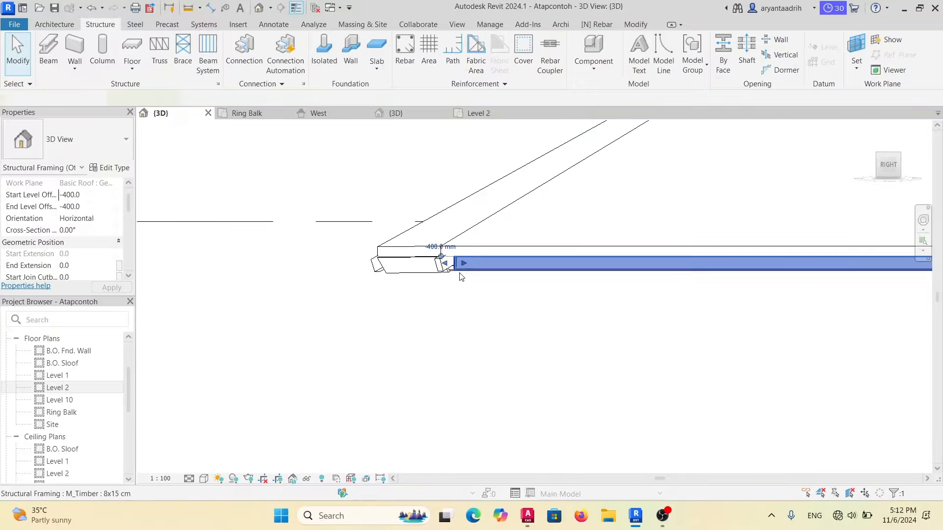
{"action": "scroll", "coordinate": [452, 269], "scroll_direction": "down", "scroll_amount": 5}
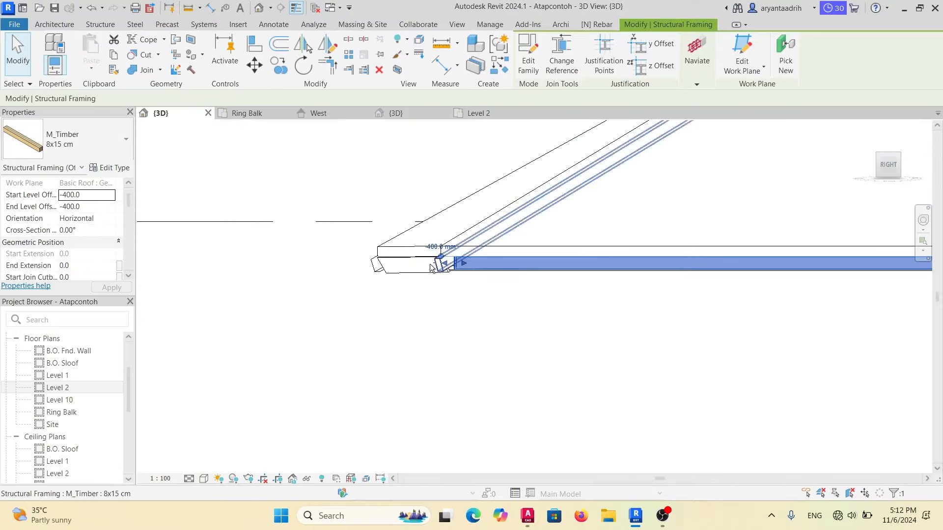
{"action": "mouse_move", "coordinate": [461, 263]}
{"action": "middle_mouse_down", "text": "shift"}
{"action": "mouse_move", "coordinate": [475, 283]}
{"action": "mouse_move", "coordinate": [662, 251]}
{"action": "mouse_move", "coordinate": [456, 250]}
{"action": "middle_mouse_up", "text": "shift"}
{"action": "scroll", "coordinate": [476, 283], "scroll_direction": "down", "scroll_amount": 2}
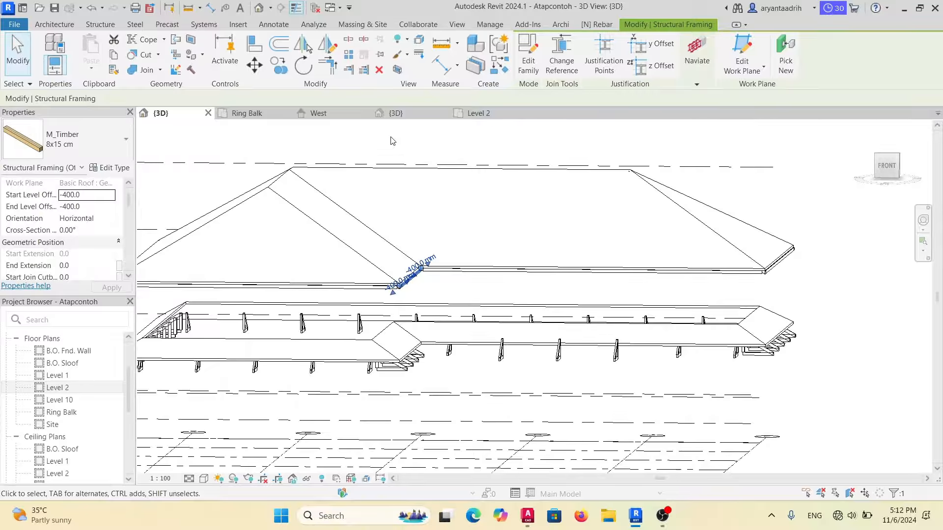
{"action": "middle_click_drag", "start_coordinate": [663, 390], "coordinate": [596, 302], "text": "shift"}
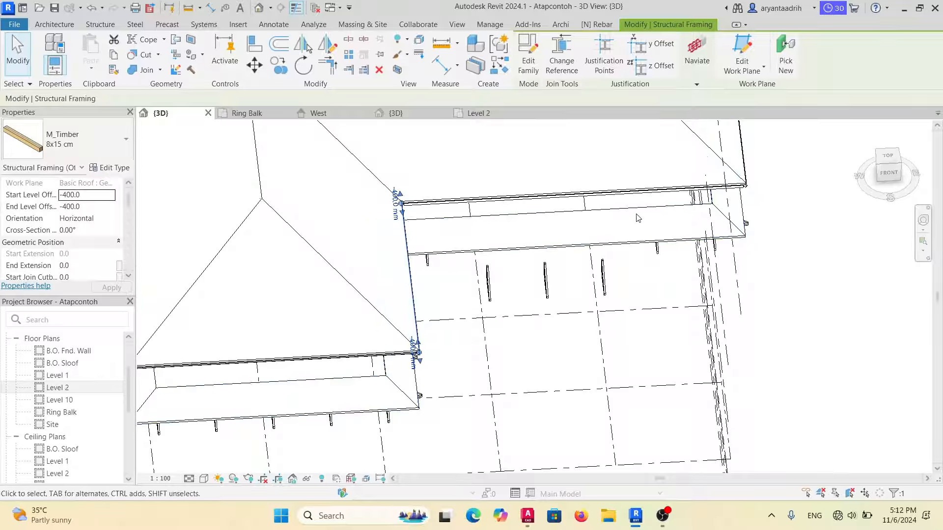
{"action": "middle_click_drag", "start_coordinate": [653, 245], "coordinate": [607, 235]}
{"action": "scroll", "coordinate": [486, 358], "scroll_direction": "down", "scroll_amount": 1}
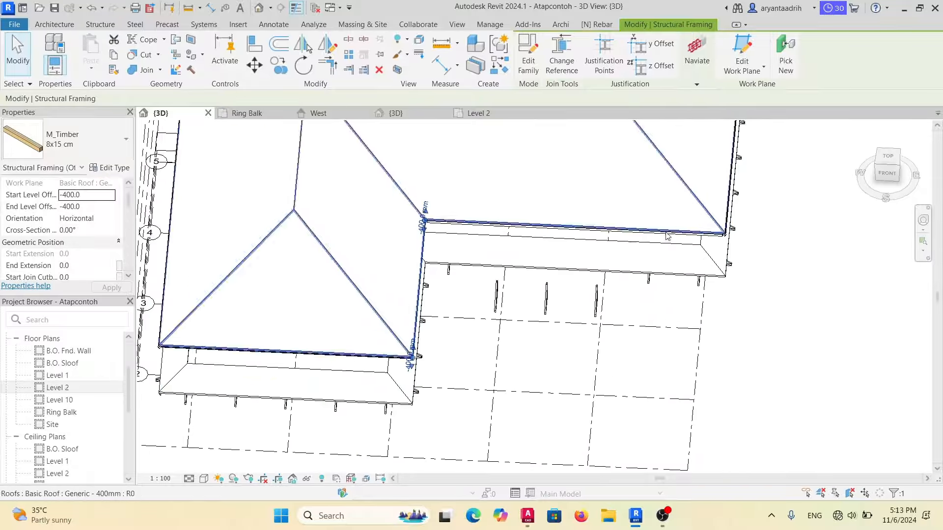
{"action": "middle_click_drag", "start_coordinate": [367, 123], "coordinate": [435, 403], "text": "shift"}
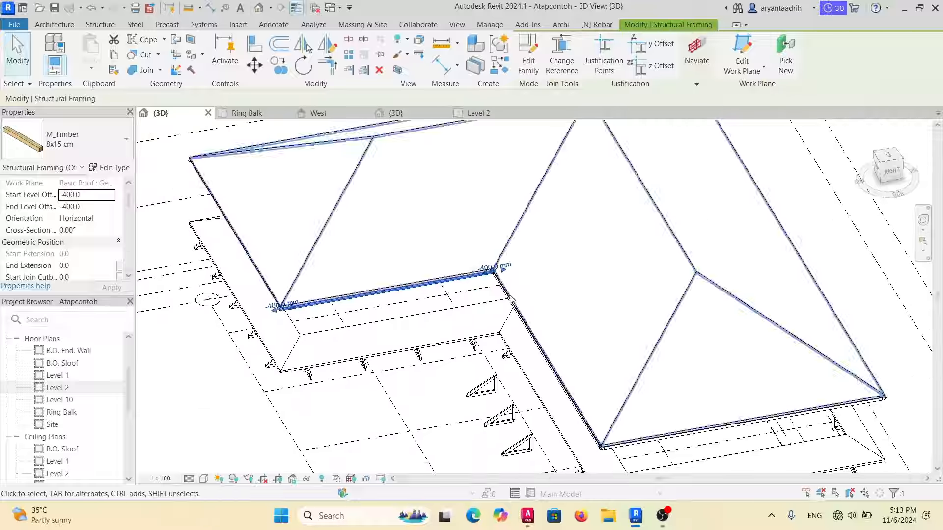
Switch to AutoCAD and examine the gording, konsol and jurai layout around the small projection in the lower roof plan.
{"action": "left_click", "coordinate": [530, 515]}
{"action": "scroll", "coordinate": [343, 270], "scroll_direction": "down", "scroll_amount": 9}
{"action": "middle_click_drag", "start_coordinate": [233, 185], "coordinate": [594, 165]}
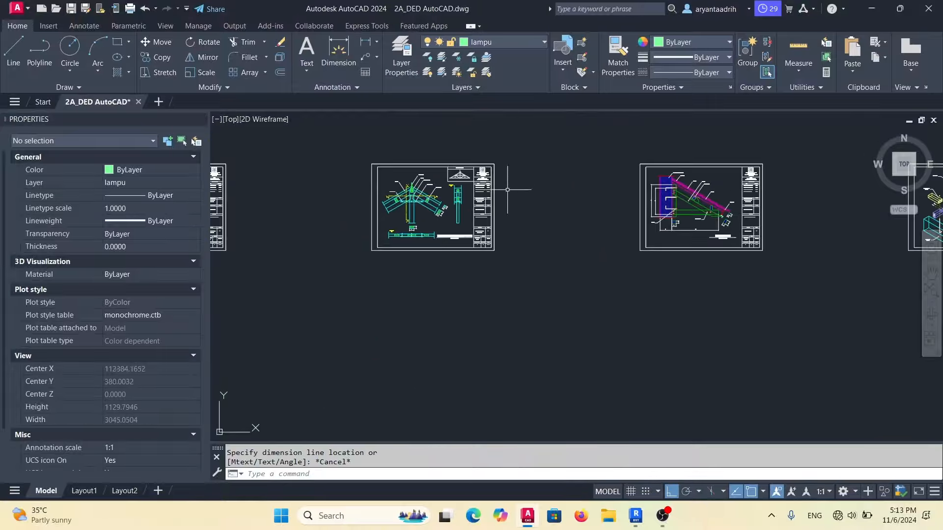
{"action": "mouse_move", "coordinate": [267, 212]}
{"action": "middle_mouse_down"}
{"action": "mouse_move", "coordinate": [753, 295]}
{"action": "mouse_move", "coordinate": [878, 286]}
{"action": "middle_mouse_up"}
{"action": "middle_click_drag", "start_coordinate": [351, 240], "coordinate": [813, 277]}
{"action": "scroll", "coordinate": [813, 277], "scroll_direction": "down", "scroll_amount": 6}
{"action": "middle_click_drag", "start_coordinate": [702, 249], "coordinate": [739, 280]}
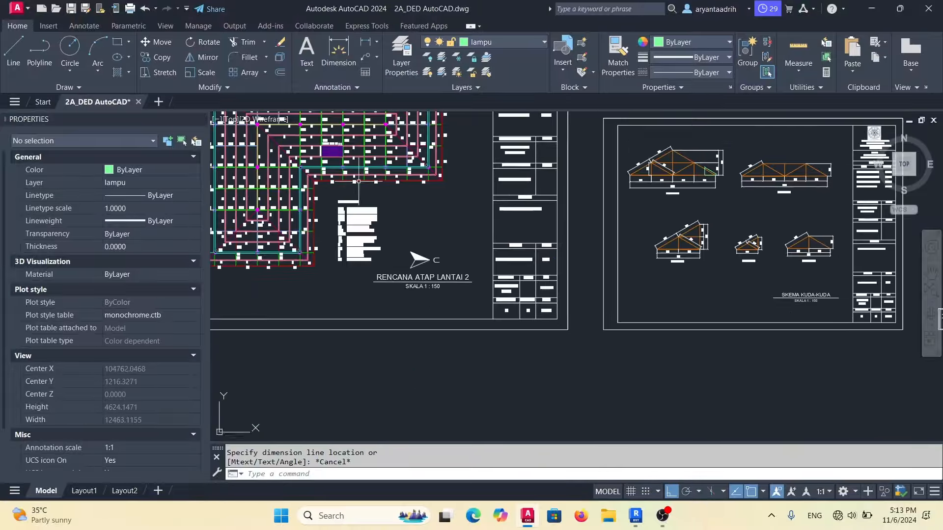
{"action": "middle_click_drag", "start_coordinate": [324, 189], "coordinate": [850, 274]}
{"action": "scroll", "coordinate": [806, 250], "scroll_direction": "down", "scroll_amount": 4}
{"action": "scroll", "coordinate": [615, 270], "scroll_direction": "up", "scroll_amount": 6}
{"action": "middle_click_drag", "start_coordinate": [615, 270], "coordinate": [365, 333]}
{"action": "scroll", "coordinate": [458, 286], "scroll_direction": "up", "scroll_amount": 2}
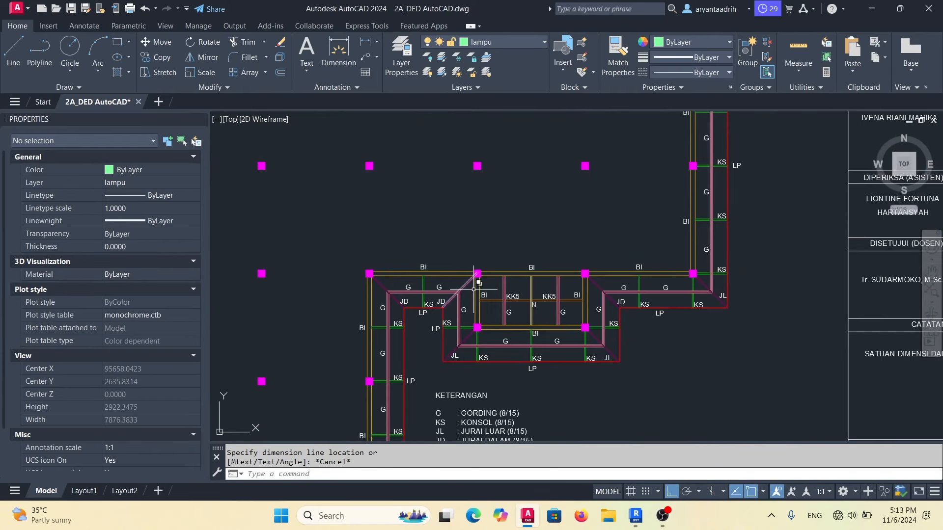
Switch to Revit, edit the lower roof's footprint in the Level 2 plan and delete its straight inner and outer boundary lines near grid 3.
{"action": "left_click", "coordinate": [636, 516]}
{"action": "double_click", "coordinate": [511, 346]}
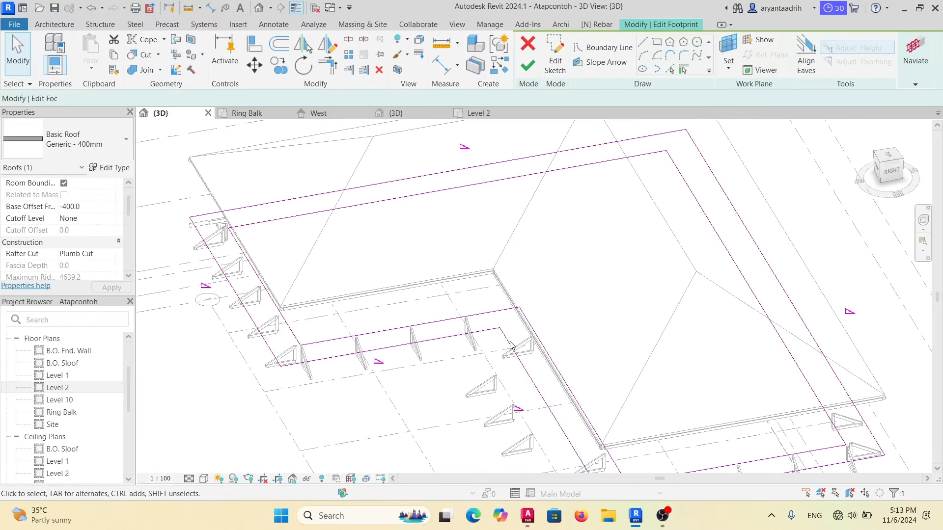
{"action": "left_click", "coordinate": [318, 113]}
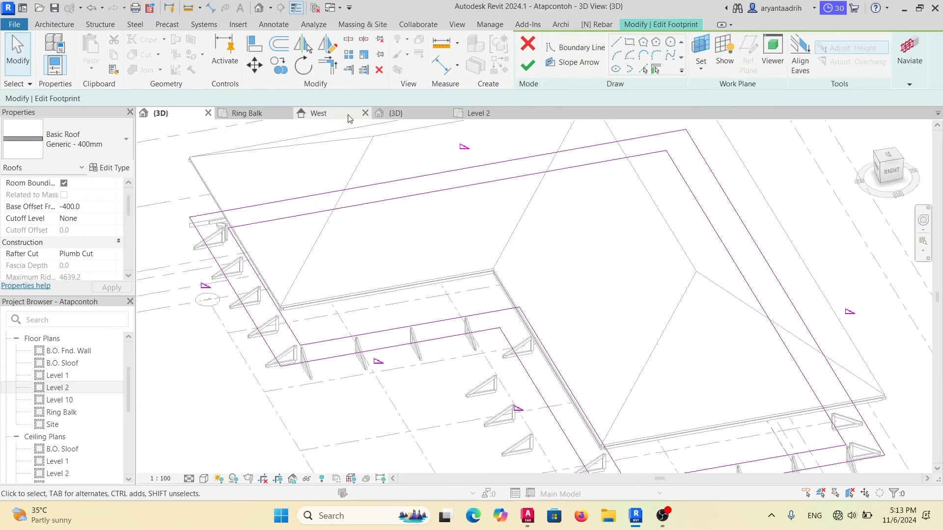
{"action": "scroll", "coordinate": [423, 192], "scroll_direction": "down", "scroll_amount": 4}
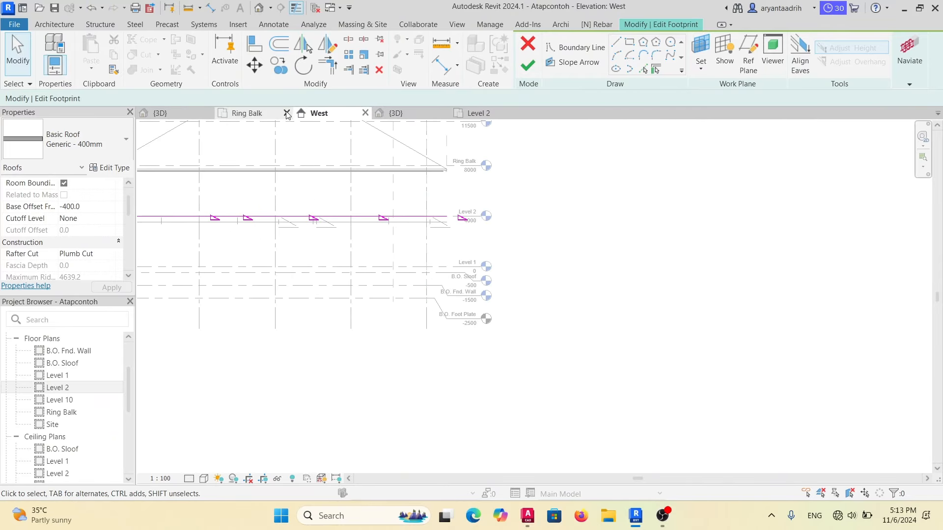
{"action": "left_click", "coordinate": [471, 114]}
{"action": "scroll", "coordinate": [494, 295], "scroll_direction": "up", "scroll_amount": 3}
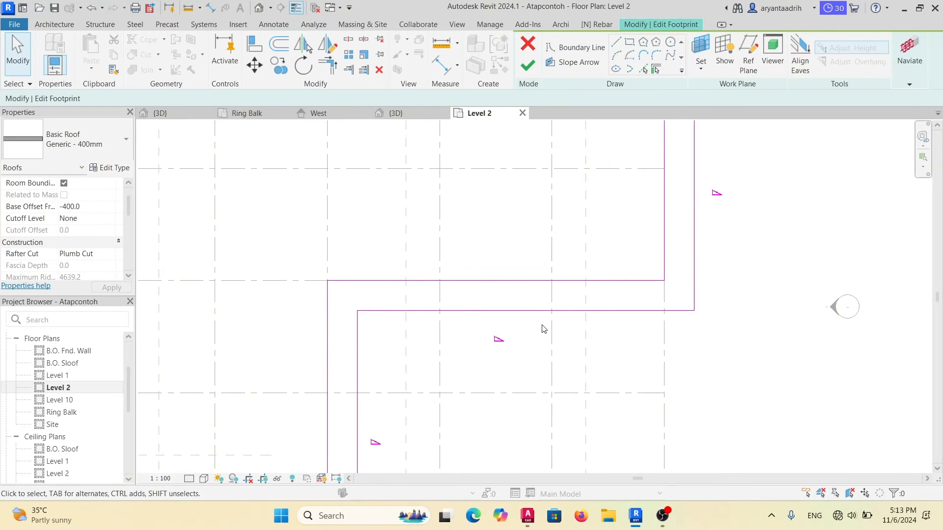
{"action": "left_click", "coordinate": [551, 315]}
{"action": "middle_click_drag", "start_coordinate": [550, 315], "coordinate": [490, 301]}
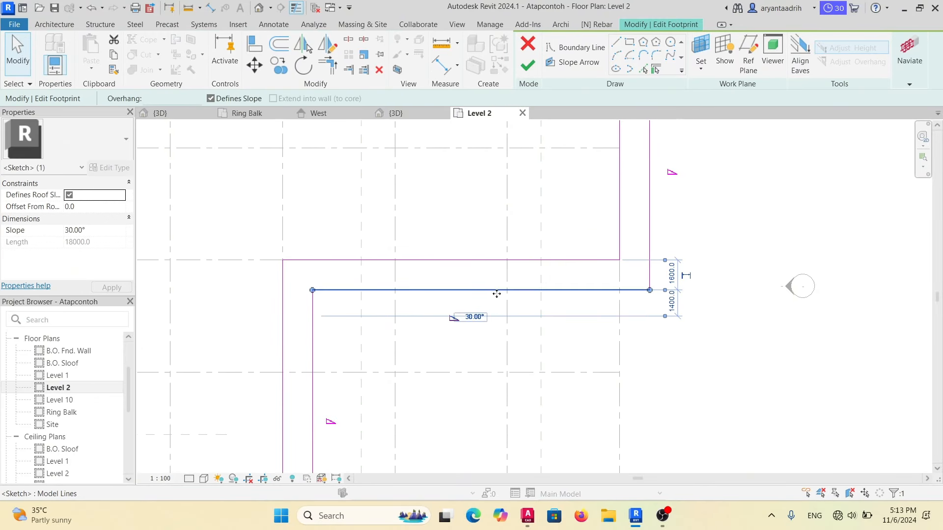
{"action": "key", "text": "Delete"}
{"action": "key", "text": "Delete"}
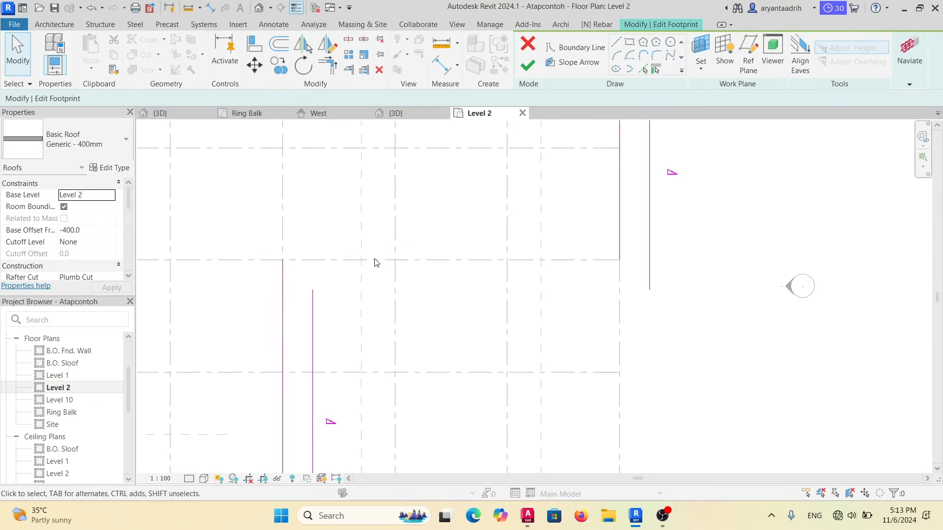
{"action": "scroll", "coordinate": [390, 283], "scroll_direction": "up", "scroll_amount": 2}
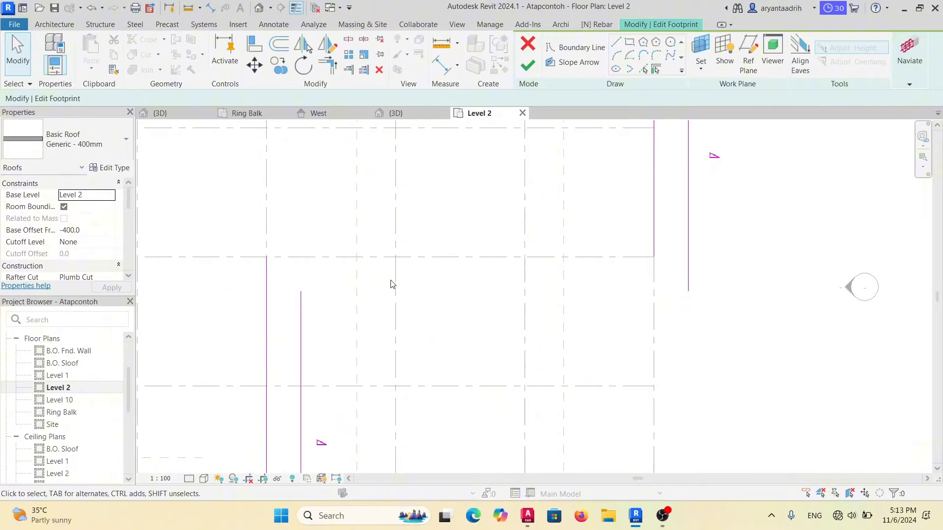
Draw the inner roof boundary along grid 3 with a 3000 mm deep rectangular projection between grids D and E.
{"action": "left_click", "coordinate": [391, 250]}
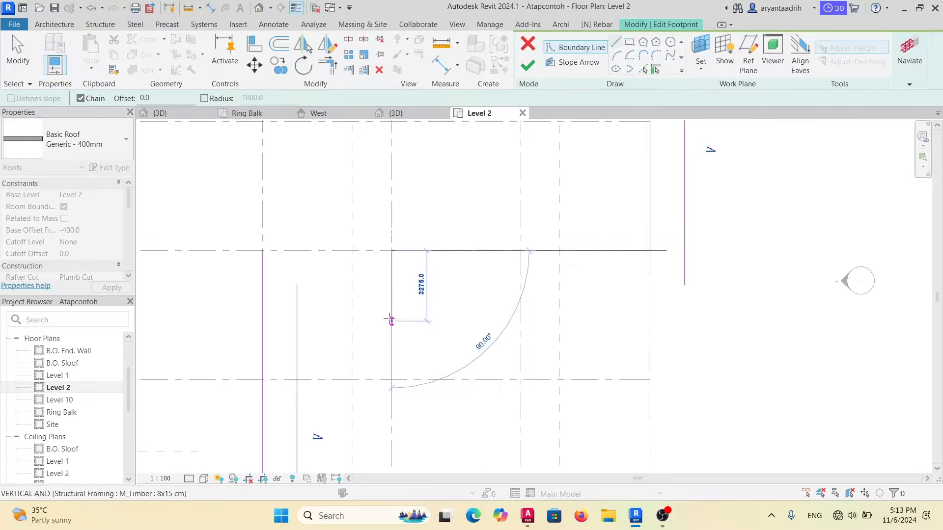
{"action": "scroll", "coordinate": [390, 311], "scroll_direction": "up", "scroll_amount": 2}
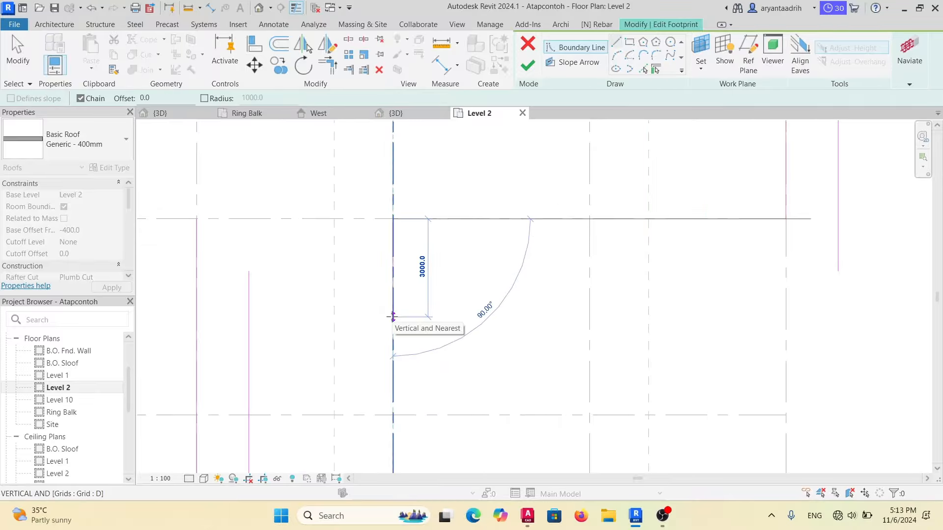
{"action": "left_click", "coordinate": [393, 317]}
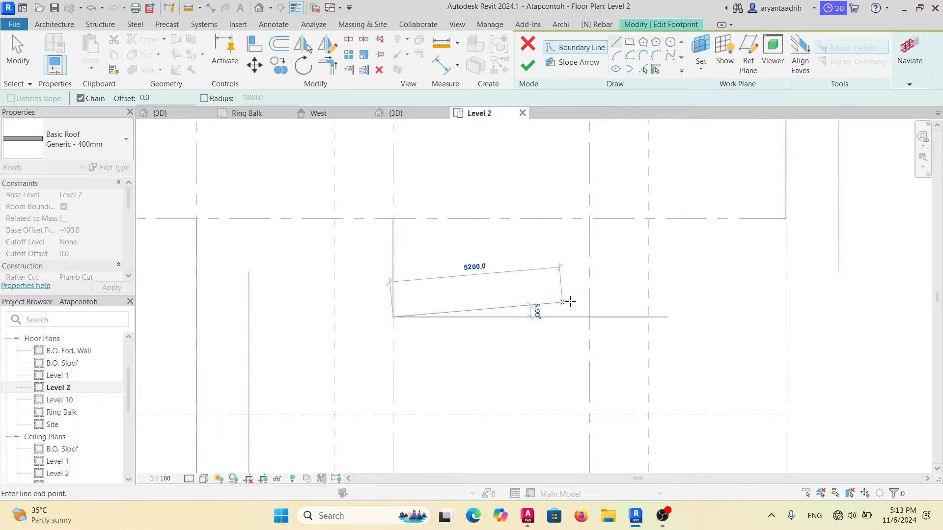
{"action": "left_click", "coordinate": [589, 317]}
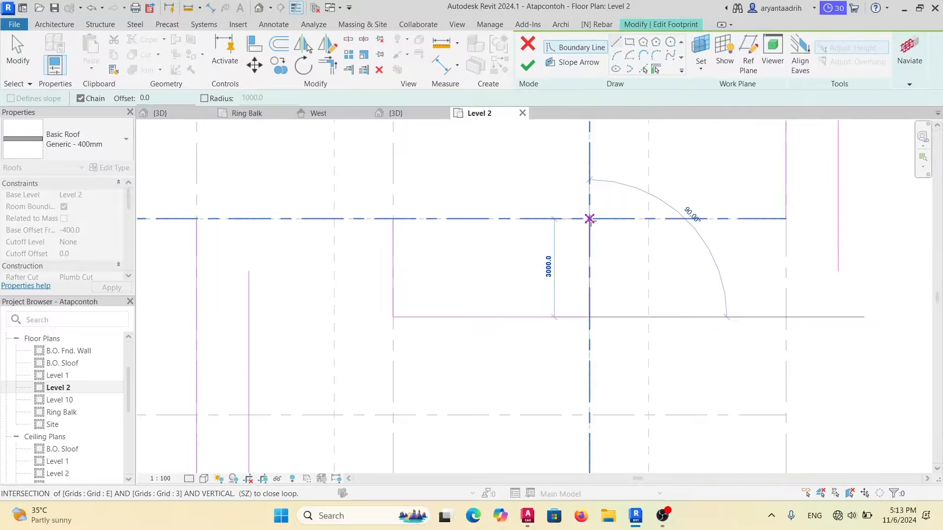
{"action": "left_click", "coordinate": [589, 219]}
{"action": "left_click", "coordinate": [786, 218]}
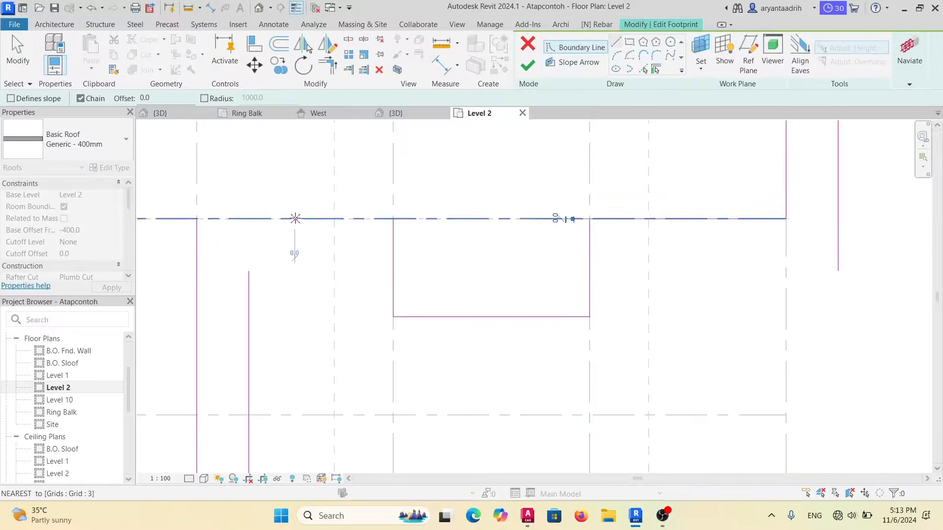
{"action": "left_click", "coordinate": [196, 218]}
{"action": "left_click", "coordinate": [393, 218]}
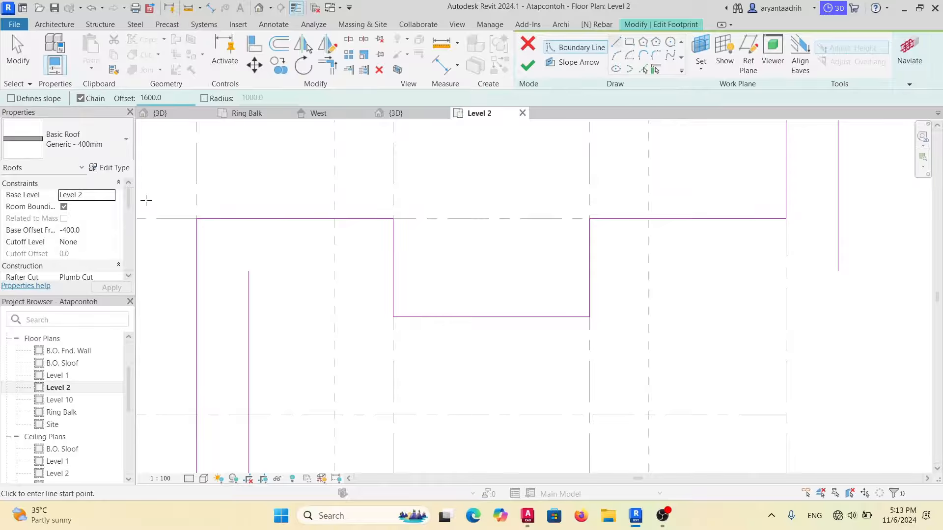
{"action": "left_click", "coordinate": [197, 218]}
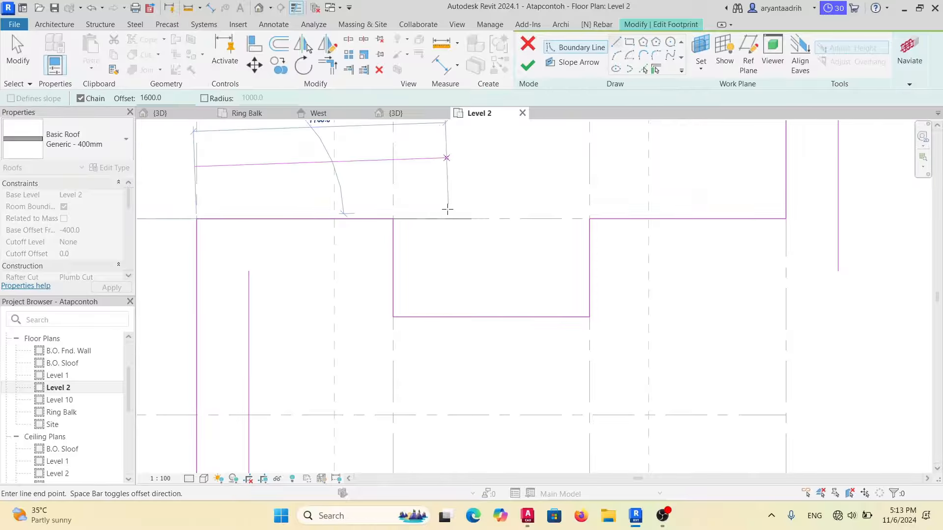
{"action": "left_click", "coordinate": [393, 219]}
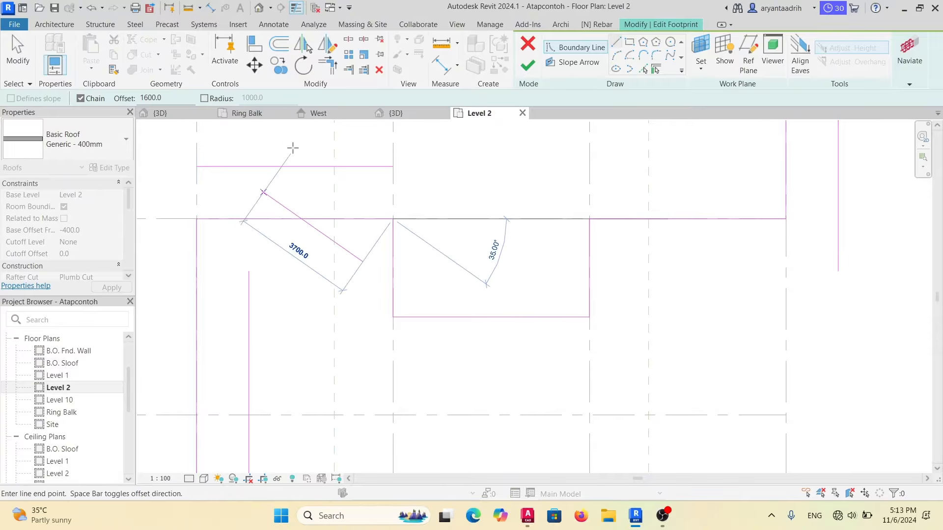
{"action": "key", "text": "Escape"}
{"action": "key", "text": "Escape"}
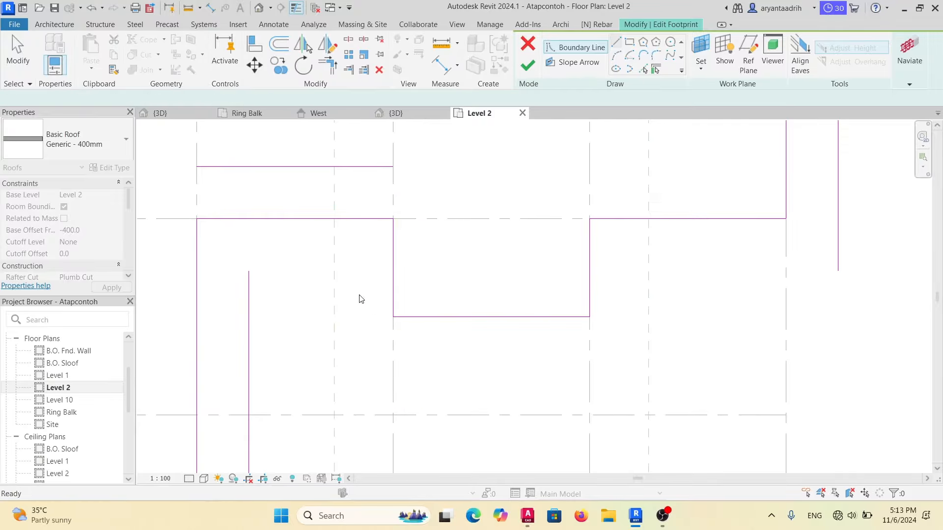
{"action": "key", "text": "ctrl+z"}
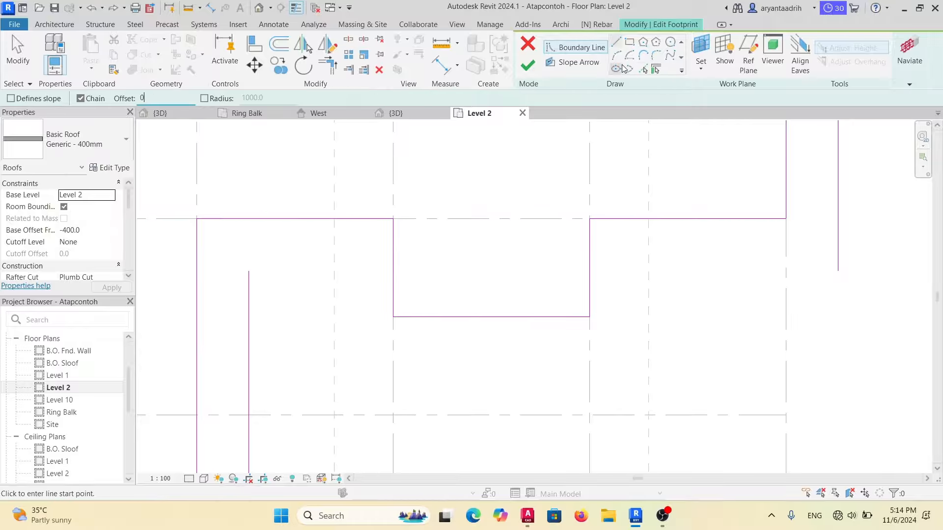
Create the outer roof boundary by picking the new inner boundary segments with a 1600 mm outward offset.
{"action": "left_click", "coordinate": [645, 72]}
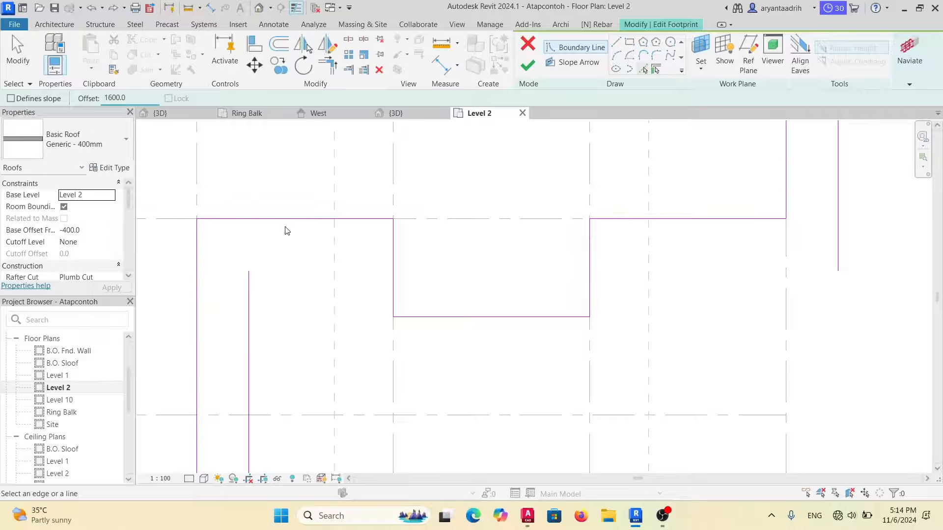
{"action": "left_click", "coordinate": [299, 222]}
{"action": "left_click", "coordinate": [420, 317]}
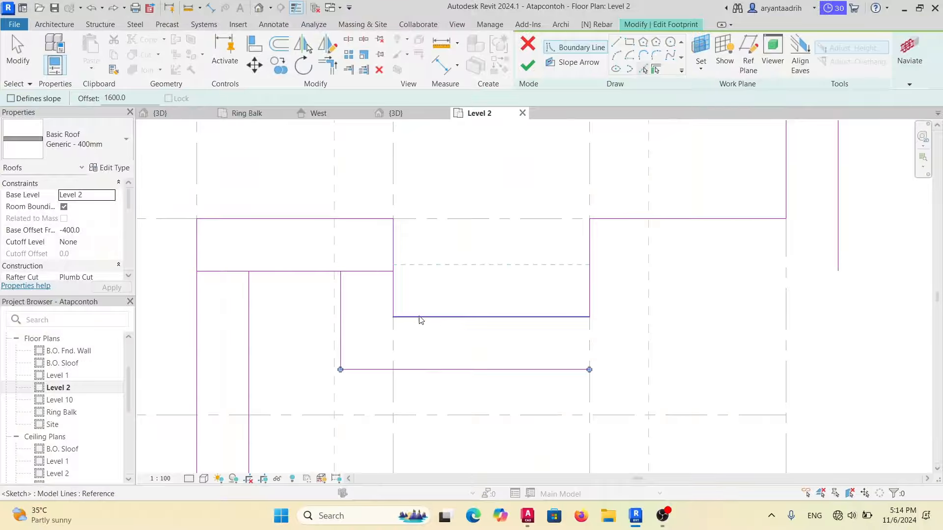
{"action": "left_click", "coordinate": [595, 306]}
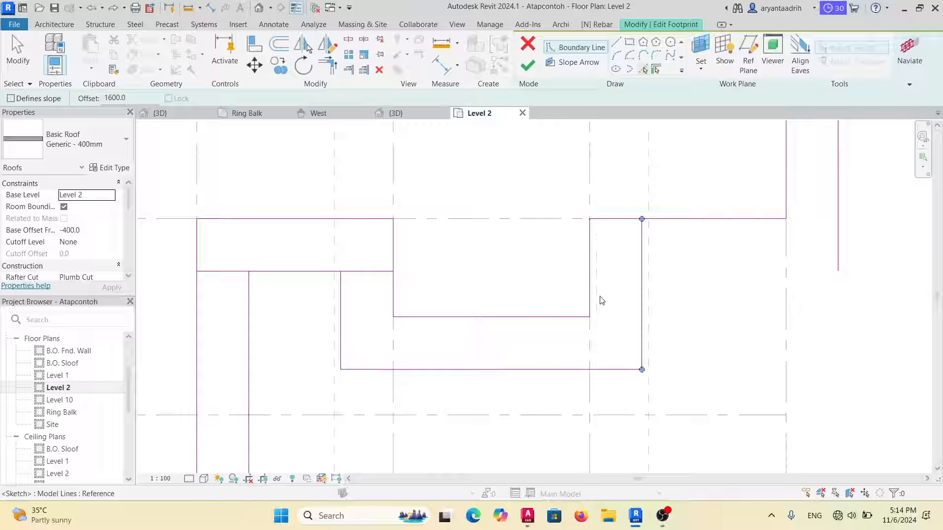
{"action": "left_click", "coordinate": [695, 226]}
{"action": "key", "text": "Escape"}
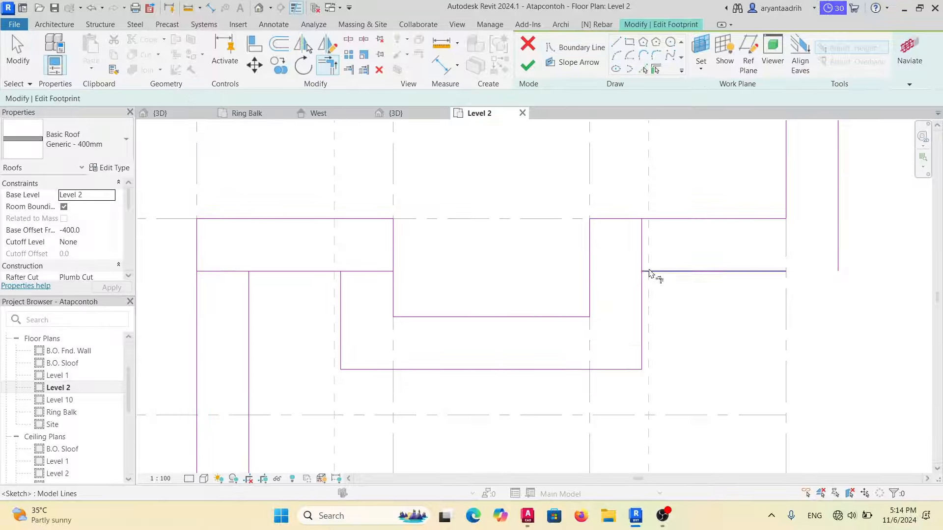
Trim and extend the outer boundary lines into closed corners around the projection and finish the roof footprint.
{"action": "left_click", "coordinate": [649, 272]}
{"action": "left_click", "coordinate": [642, 289]}
{"action": "left_click", "coordinate": [751, 272]}
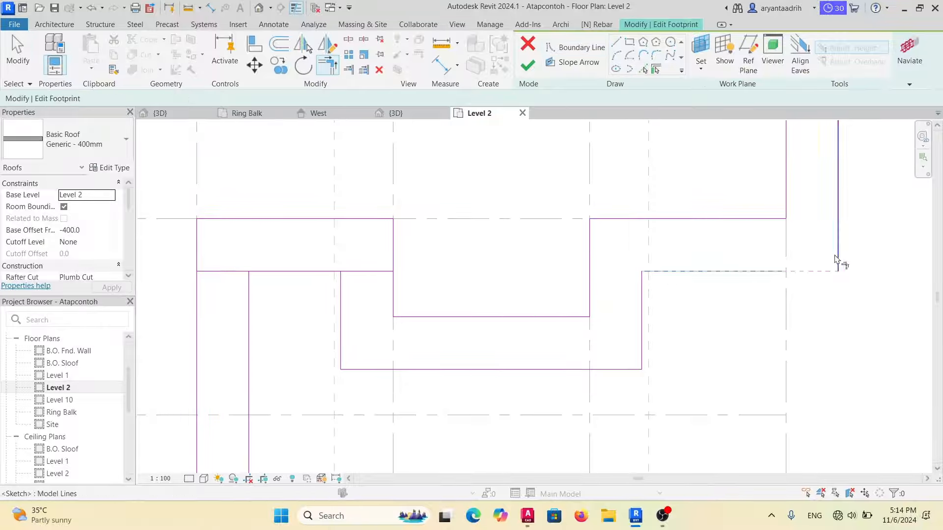
{"action": "left_click", "coordinate": [837, 260]}
{"action": "left_click", "coordinate": [346, 291]}
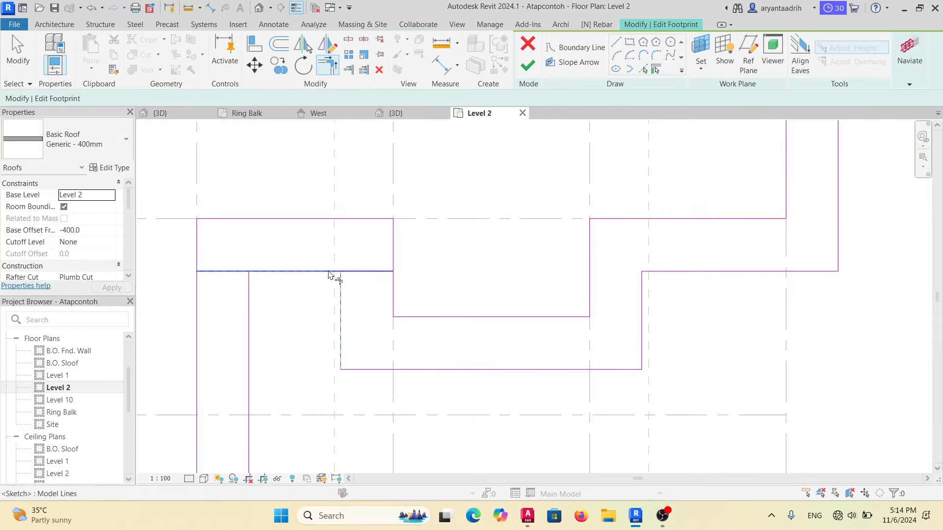
{"action": "left_click", "coordinate": [326, 273]}
{"action": "left_click", "coordinate": [286, 277]}
{"action": "left_click", "coordinate": [249, 296]}
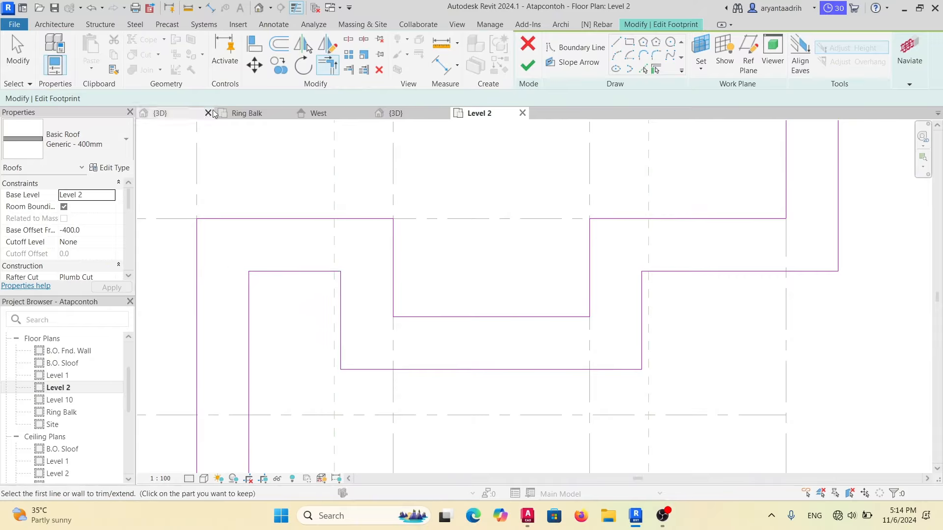
{"action": "left_click", "coordinate": [528, 65]}
{"action": "left_click", "coordinate": [640, 276]}
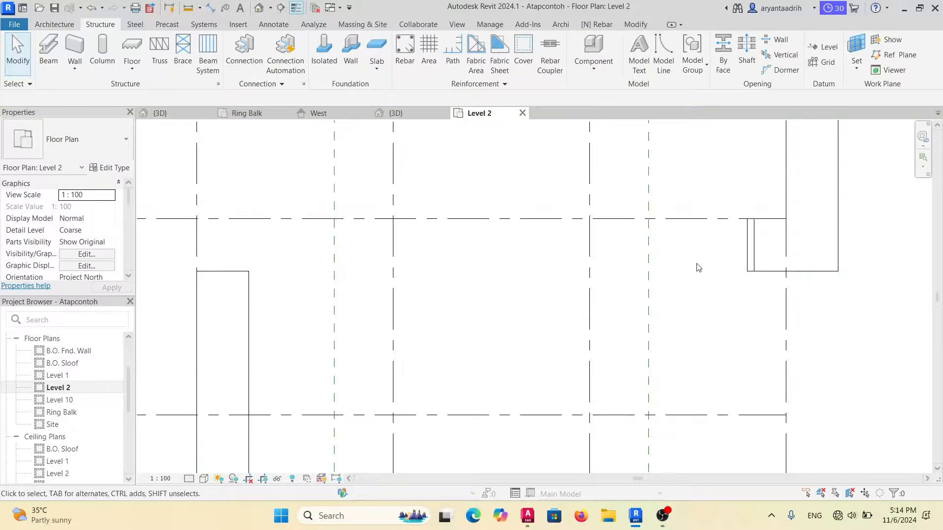
Reopen the lower roof's footprint and make the five new outer boundary lines around the projection slope-defining at 30°.
{"action": "double_click", "coordinate": [748, 266]}
{"action": "left_click", "coordinate": [753, 269]}
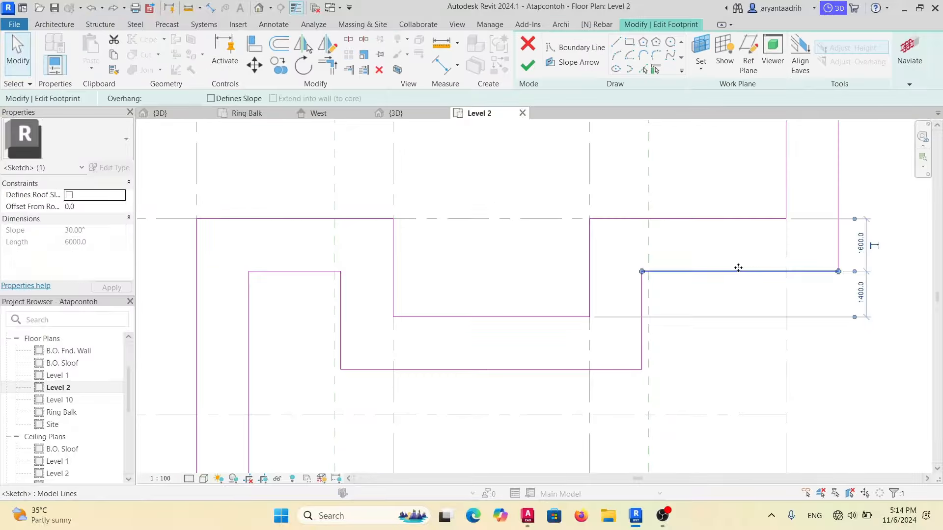
{"action": "scroll", "coordinate": [604, 257], "scroll_direction": "down", "scroll_amount": 3}
{"action": "scroll", "coordinate": [590, 292], "scroll_direction": "up", "scroll_amount": 1}
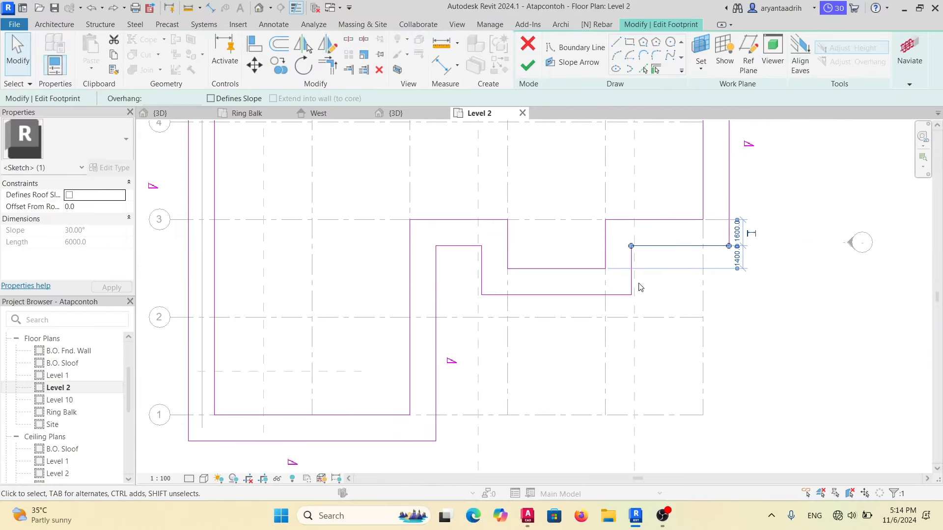
{"action": "left_click", "coordinate": [632, 282], "text": "ctrl"}
{"action": "left_click", "coordinate": [613, 294], "text": "ctrl"}
{"action": "left_click", "coordinate": [482, 280], "text": "ctrl"}
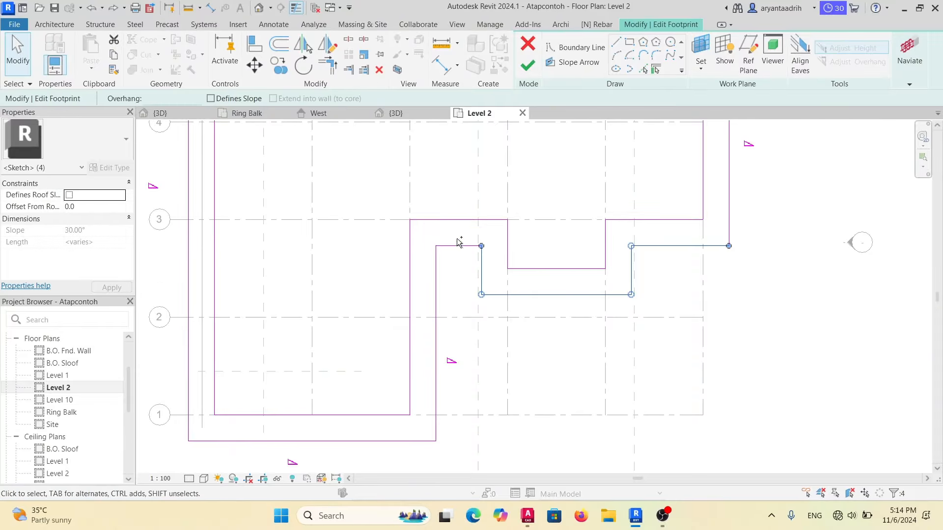
{"action": "left_click", "coordinate": [458, 245], "text": "ctrl"}
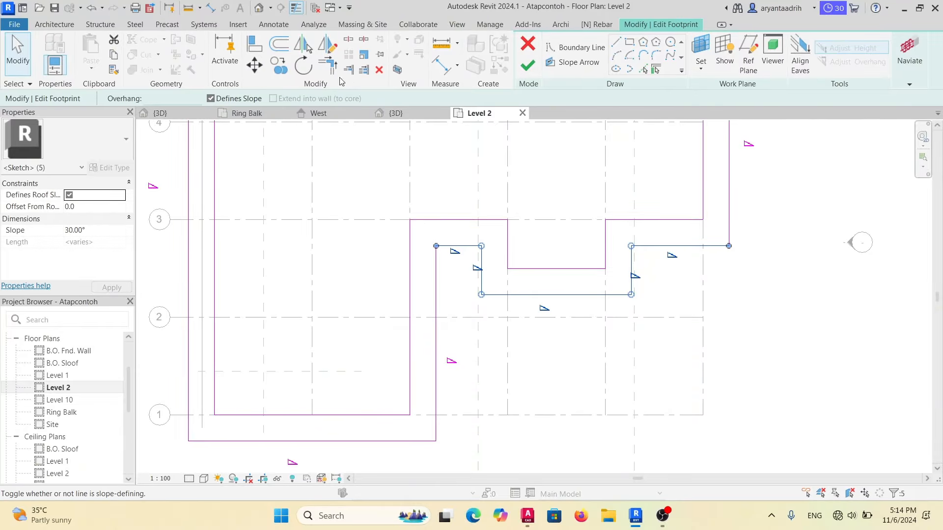
Finish the lower roof's footprint and view the reshaped roof in 3D.
{"action": "left_click", "coordinate": [529, 64]}
{"action": "scroll", "coordinate": [448, 189], "scroll_direction": "down", "scroll_amount": 3}
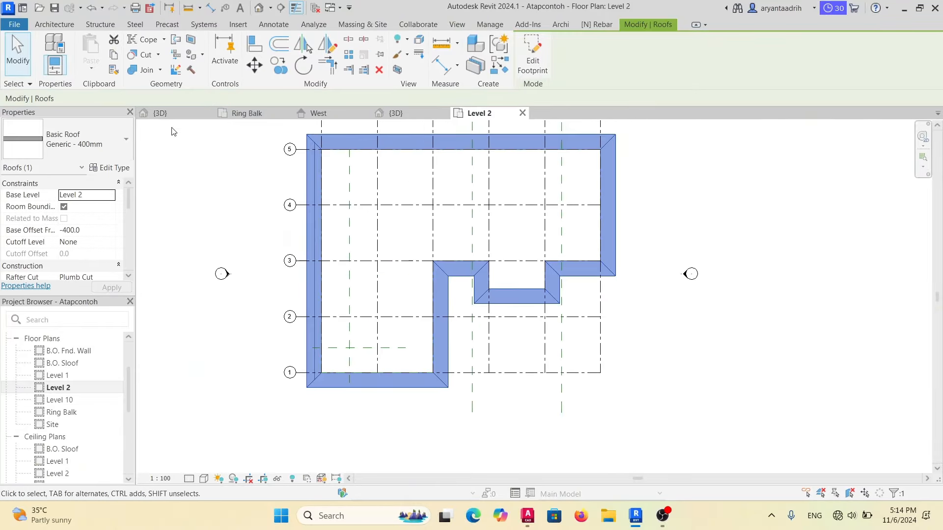
{"action": "left_click", "coordinate": [158, 113]}
{"action": "scroll", "coordinate": [540, 343], "scroll_direction": "down", "scroll_amount": 5}
{"action": "key", "text": "Escape"}
{"action": "middle_click_drag", "start_coordinate": [548, 343], "coordinate": [541, 372], "text": "shift"}
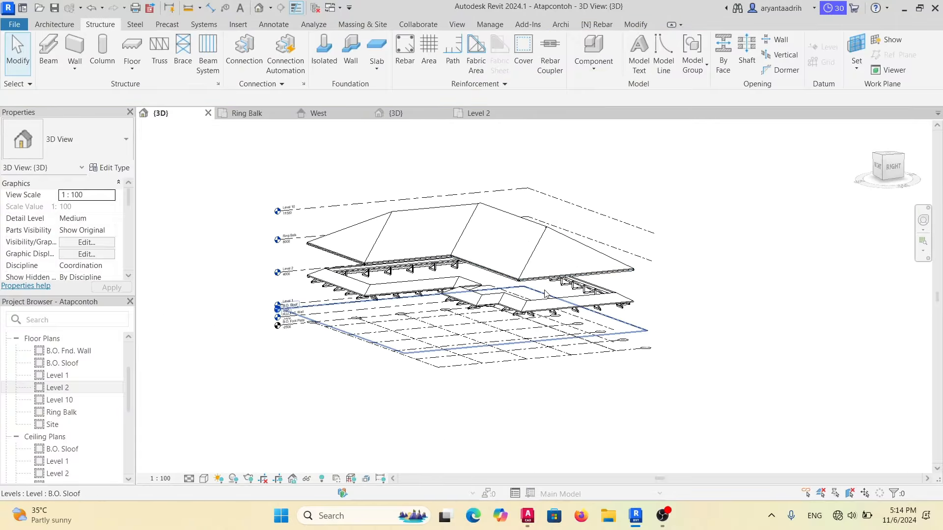